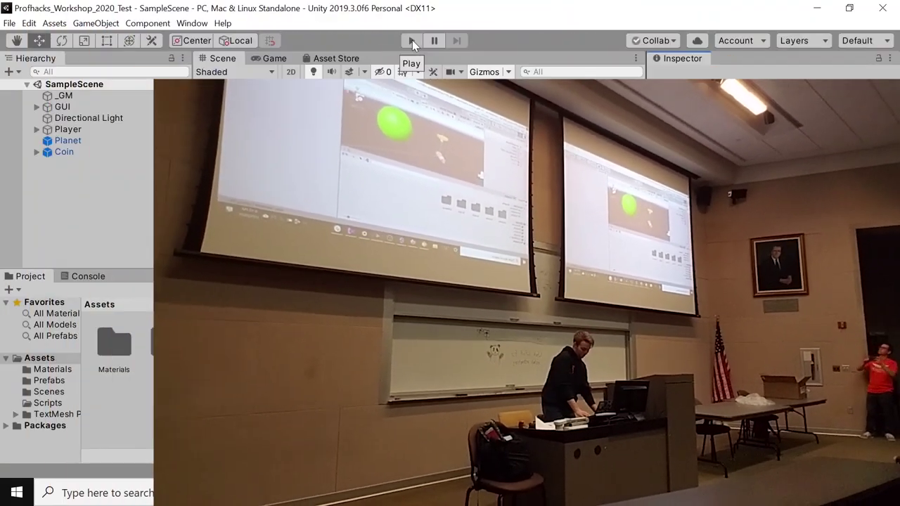
Run the scene in Play mode to watch randomly sized, randomly coloured planets spawn.
left_click(412, 41)
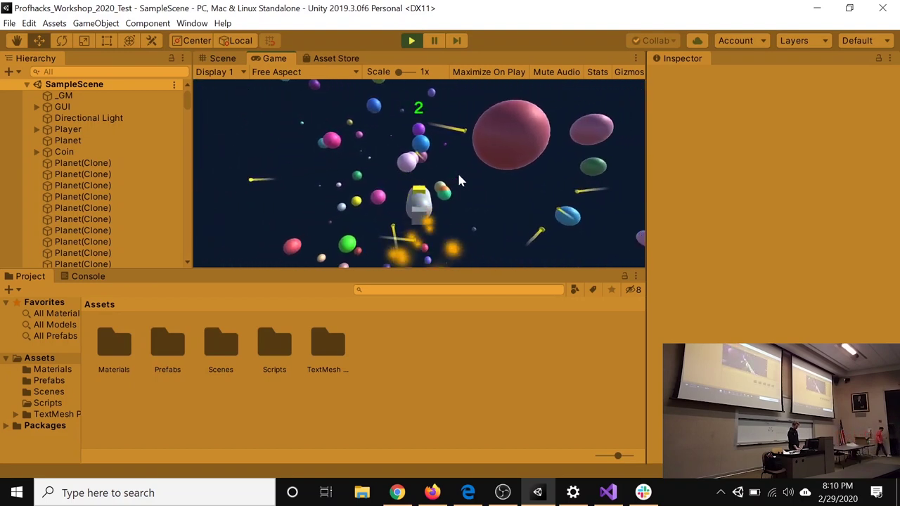
Stop Play mode, minimise Unity, Chrome, Visual Studio and Firefox, and launch Unity Hub.
left_click(412, 41)
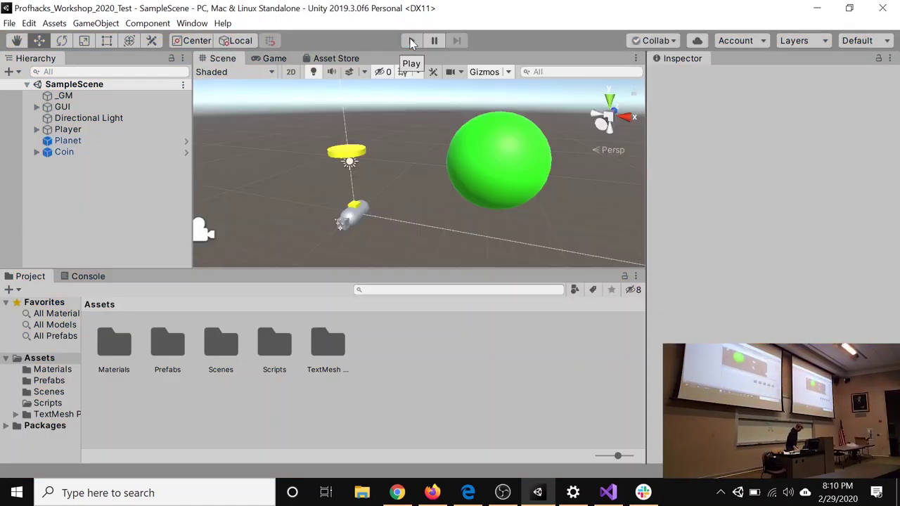
left_click(818, 13)
left_click(812, 11)
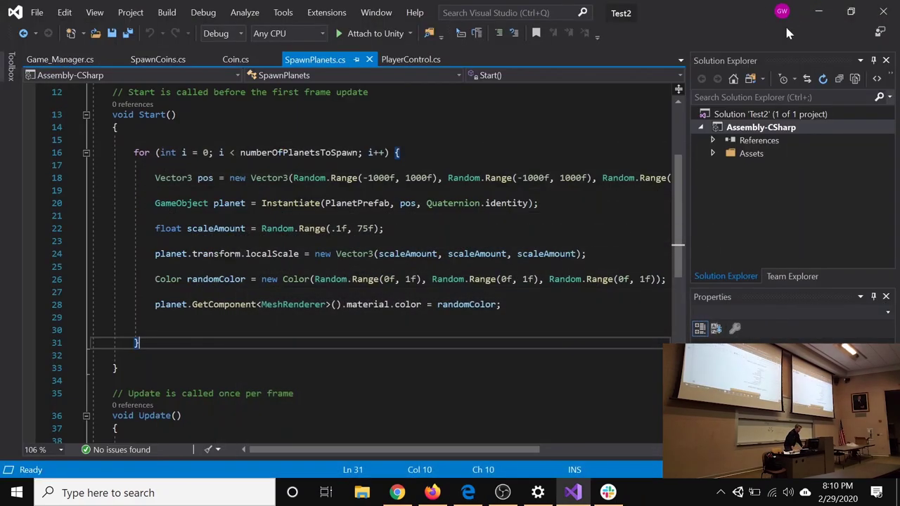
left_click(820, 12)
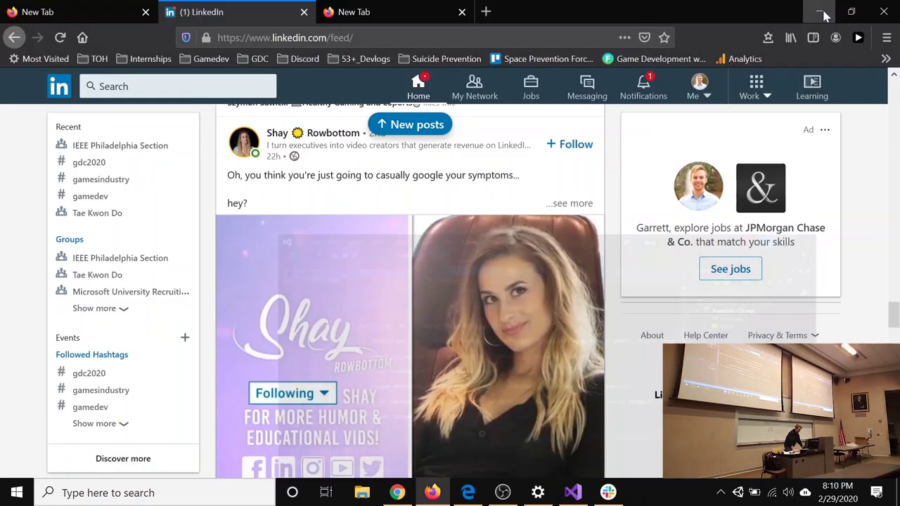
left_click(820, 12)
double_click(774, 27)
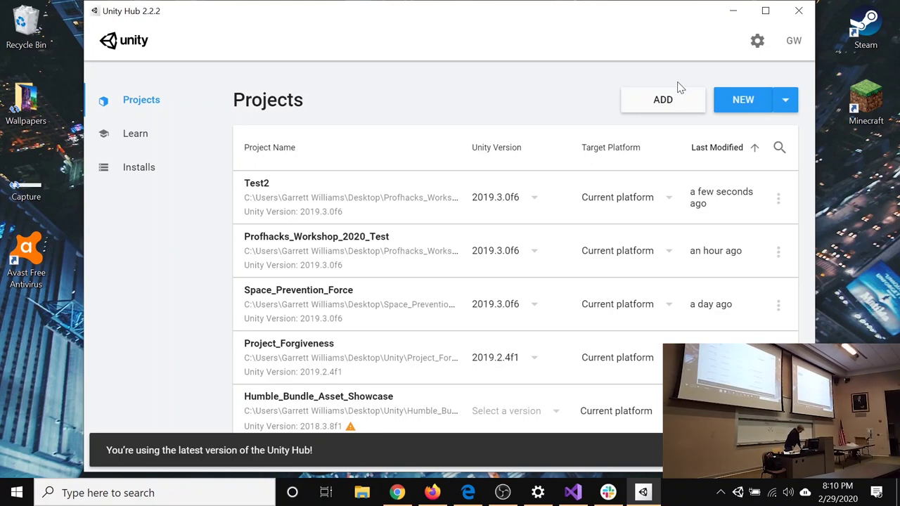
Create a new 3D project named Profhacks2020 using Unity 2019.3.0f6.
left_click(785, 103)
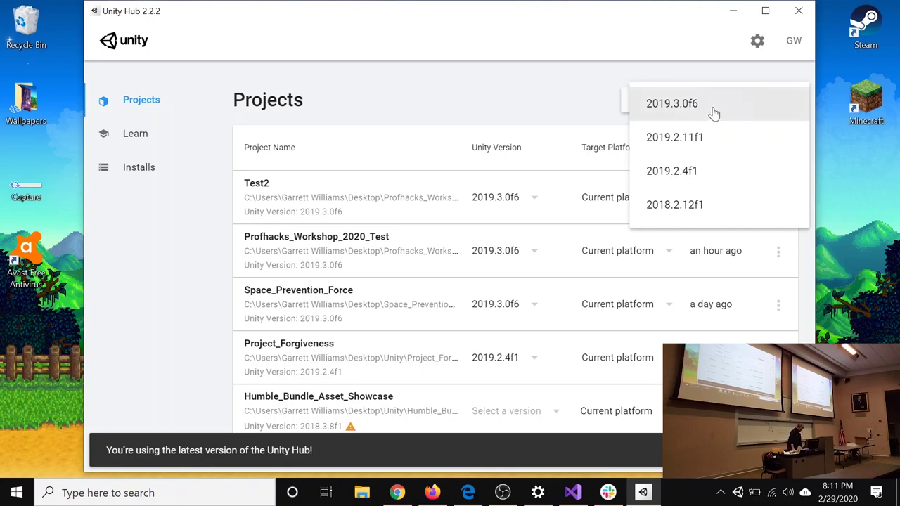
left_click(714, 114)
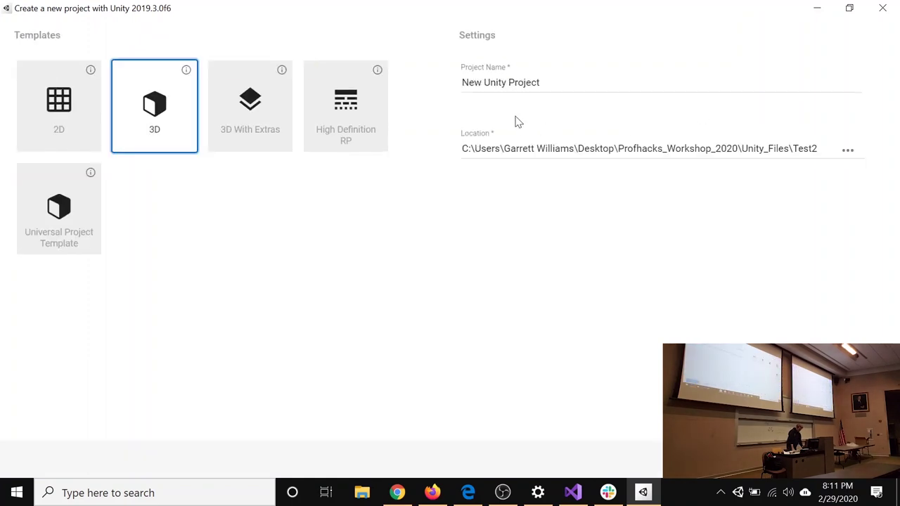
left_click_drag(556, 83, 462, 82)
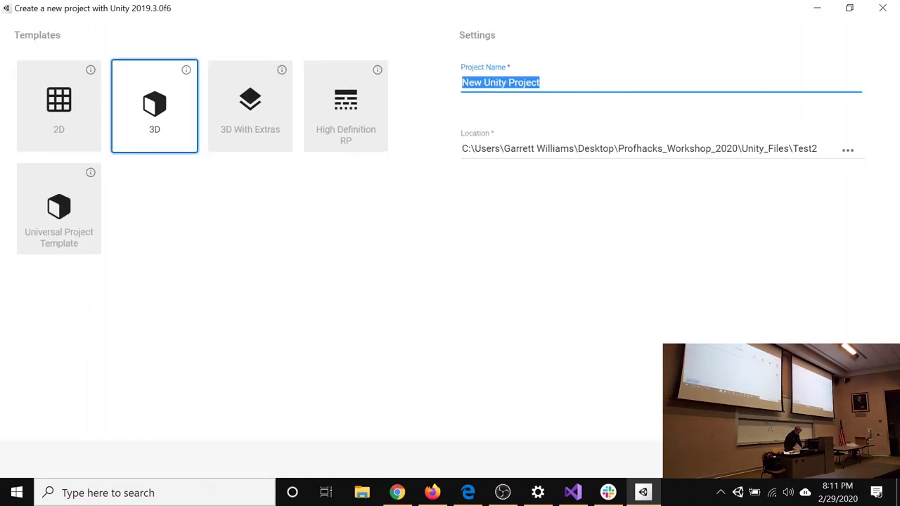
type("Profhacks202")
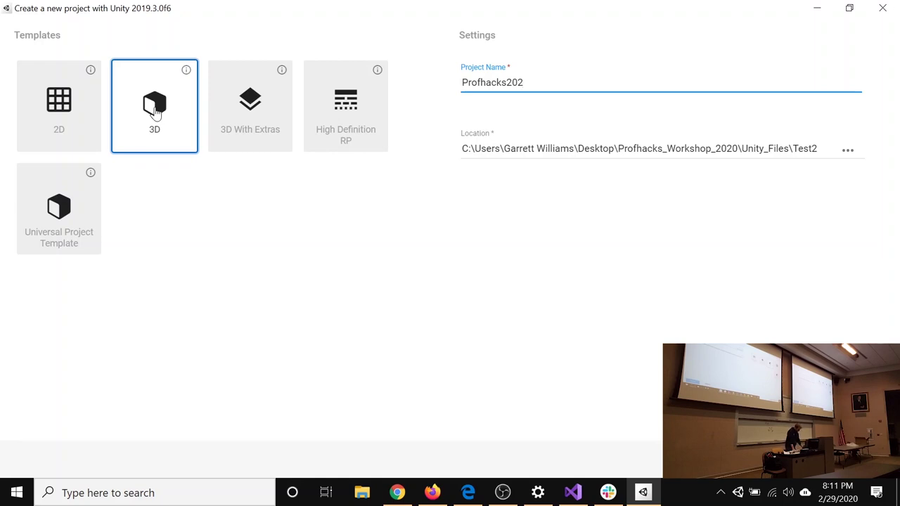
type("0")
key("Return")
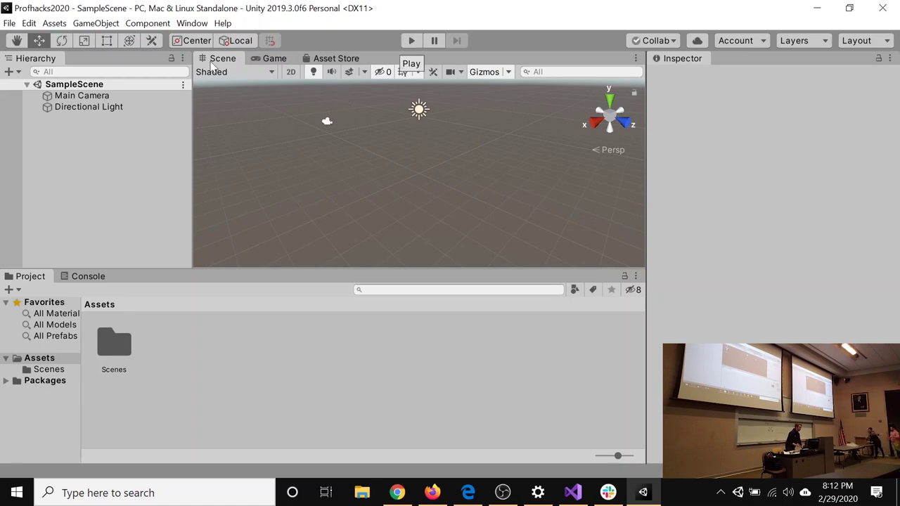
Show the empty new scene through the Main Camera in the Game view.
left_click(268, 60)
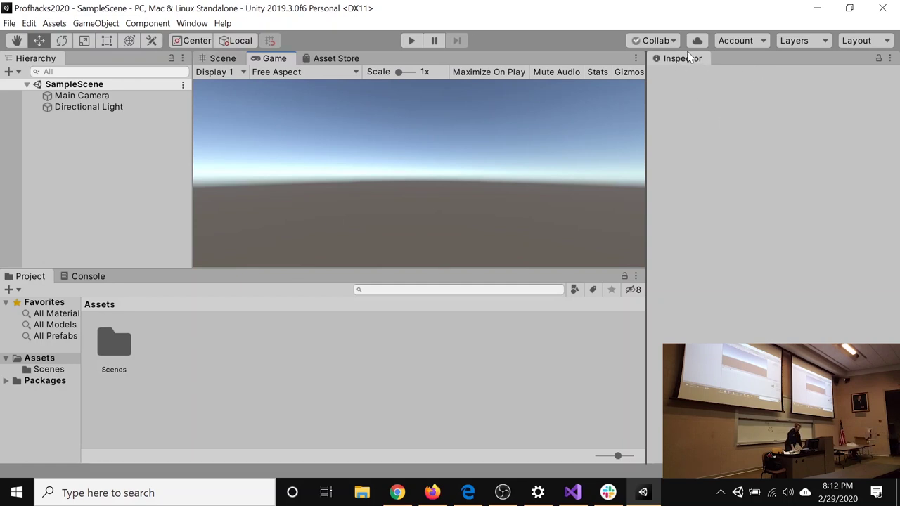
Review the Main Camera's Inspector settings, deselect it, and add an empty GameObject.
left_click(96, 98)
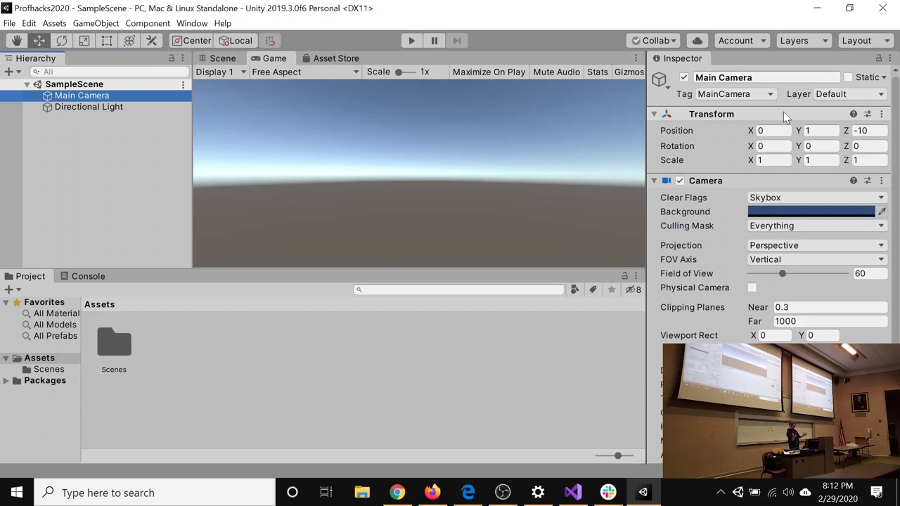
scroll(720, 166, "down", 3)
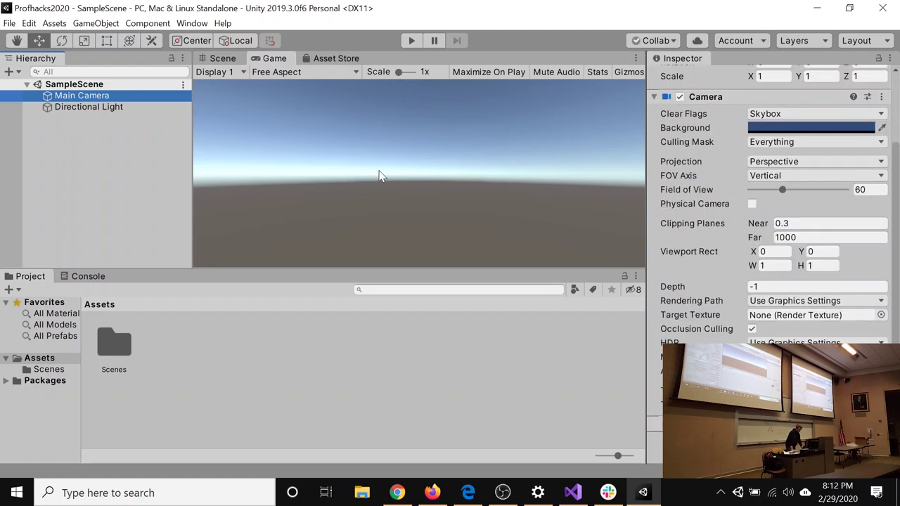
left_click(91, 162)
scroll(354, 175, "up", 1)
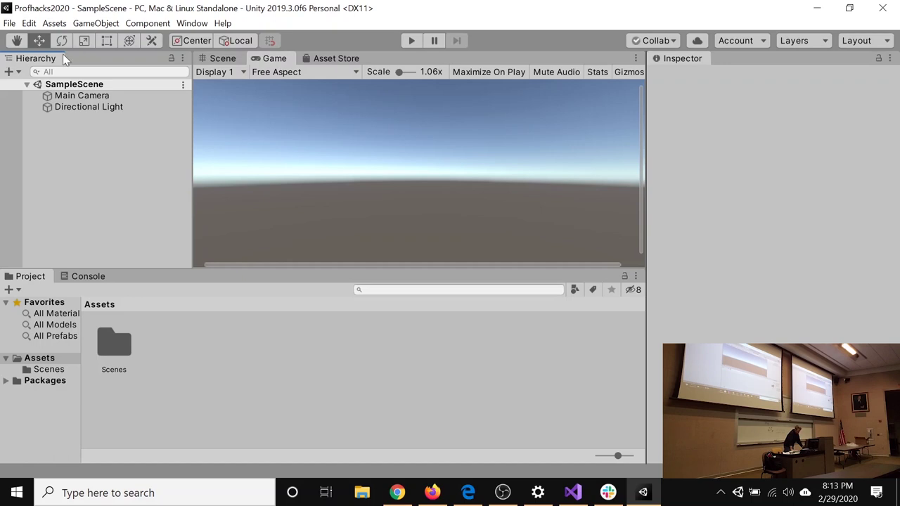
right_click(61, 158)
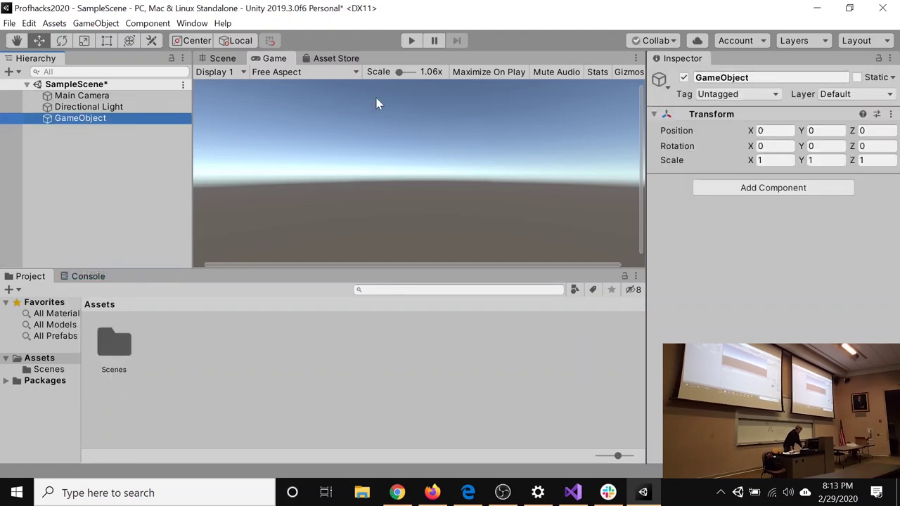
Rename the new empty GameObject to Player.
left_click(730, 76)
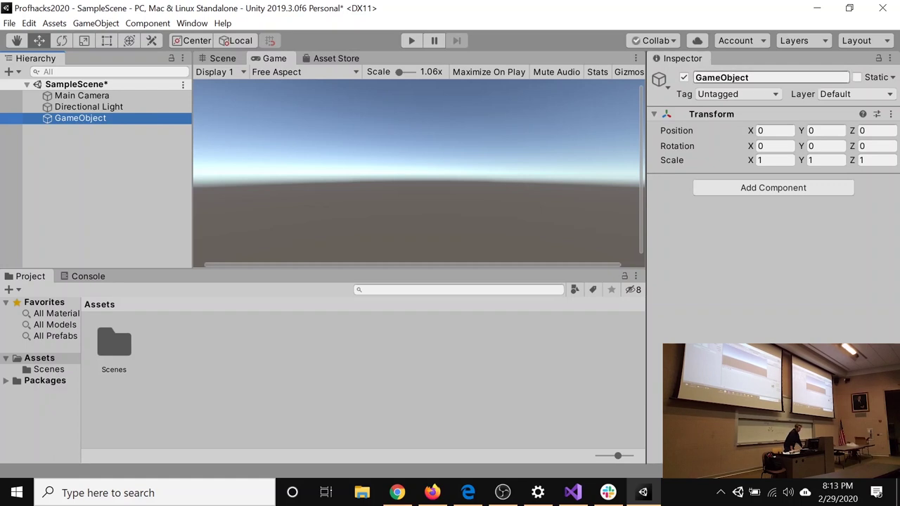
left_click(100, 119)
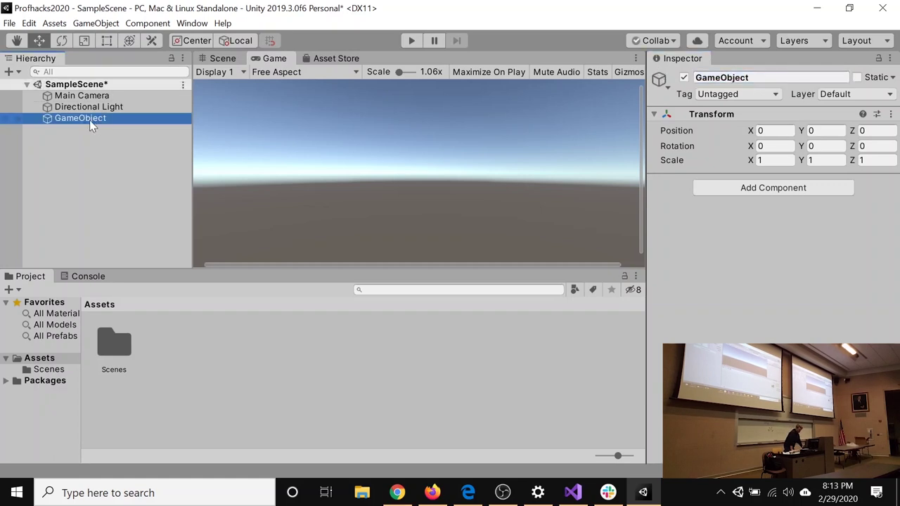
right_click(90, 120)
left_click(114, 161)
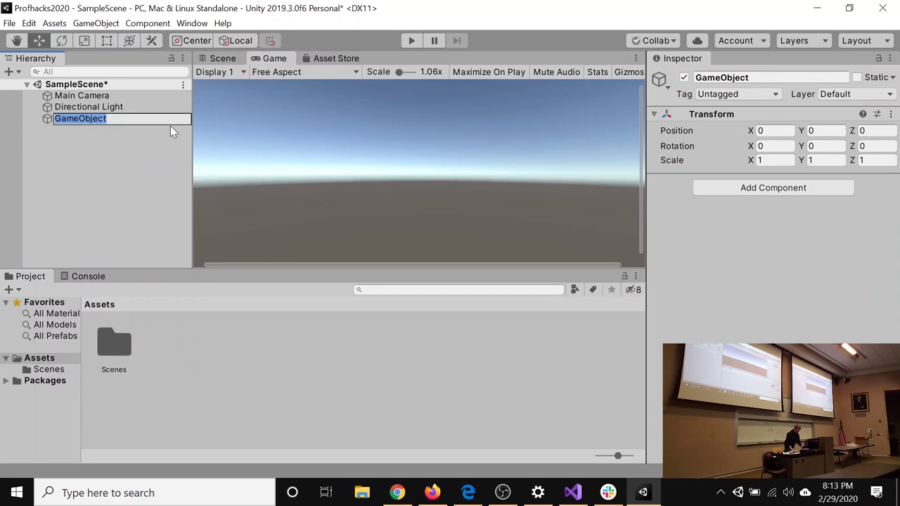
type("Player")
key("Return")
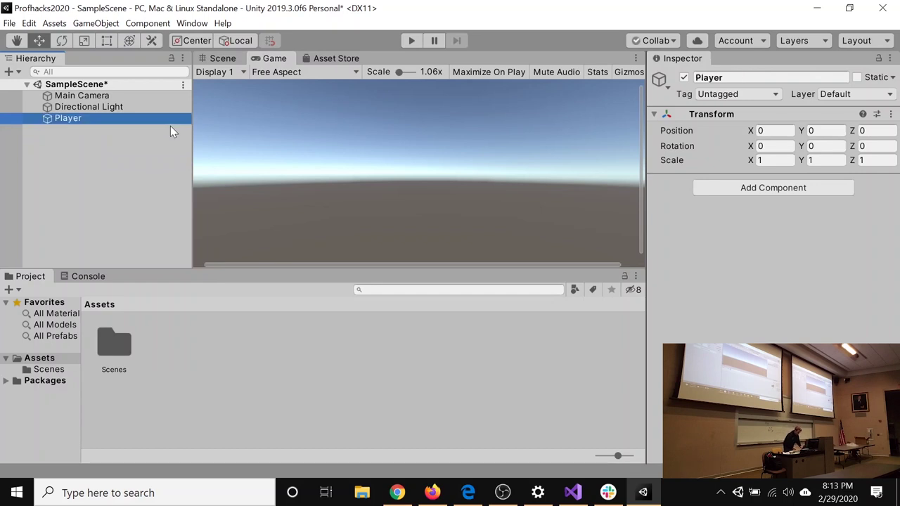
Add another empty object as a child of Player, name it Model, and return to Scene view.
right_click(89, 121)
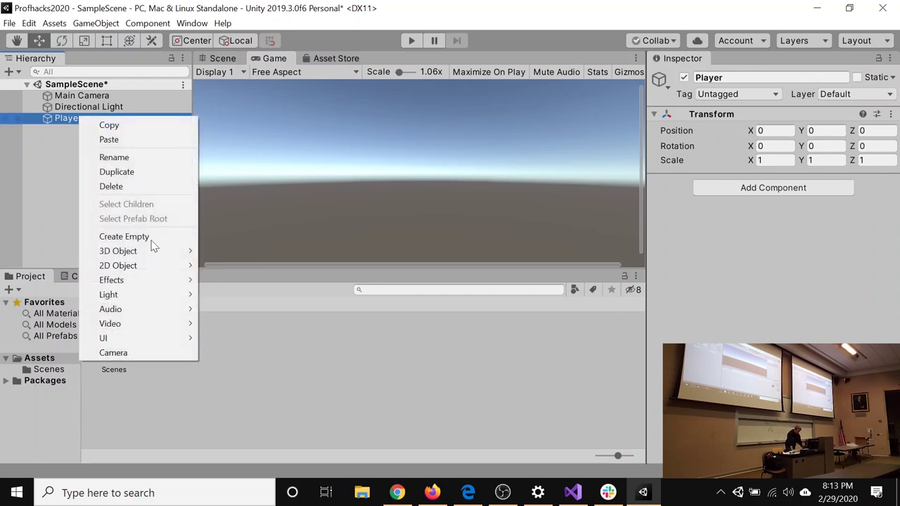
left_click(125, 238)
left_click_drag(75, 132, 82, 113)
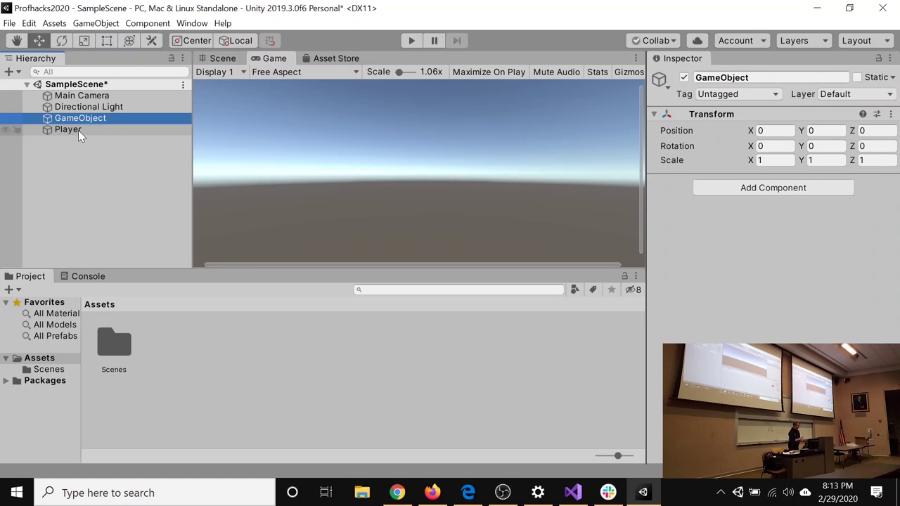
left_click_drag(79, 118, 77, 129)
left_click(738, 77)
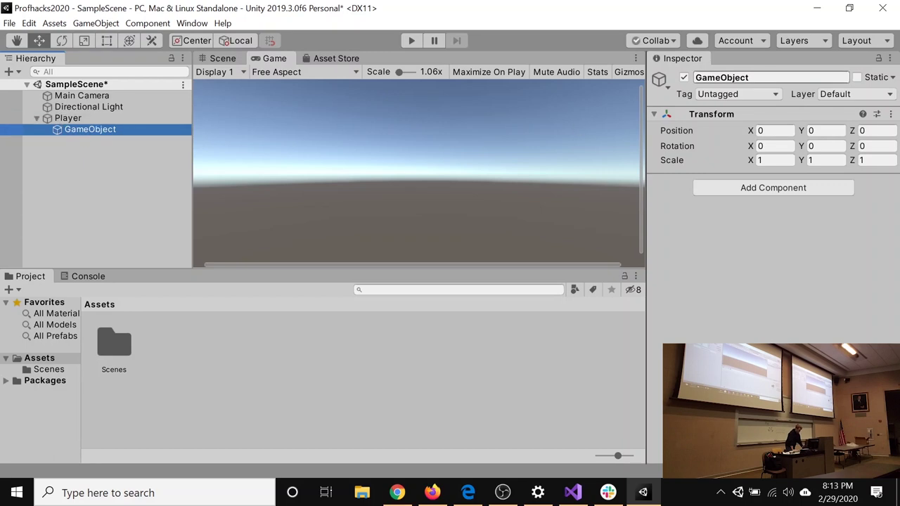
type("Model")
key("Return")
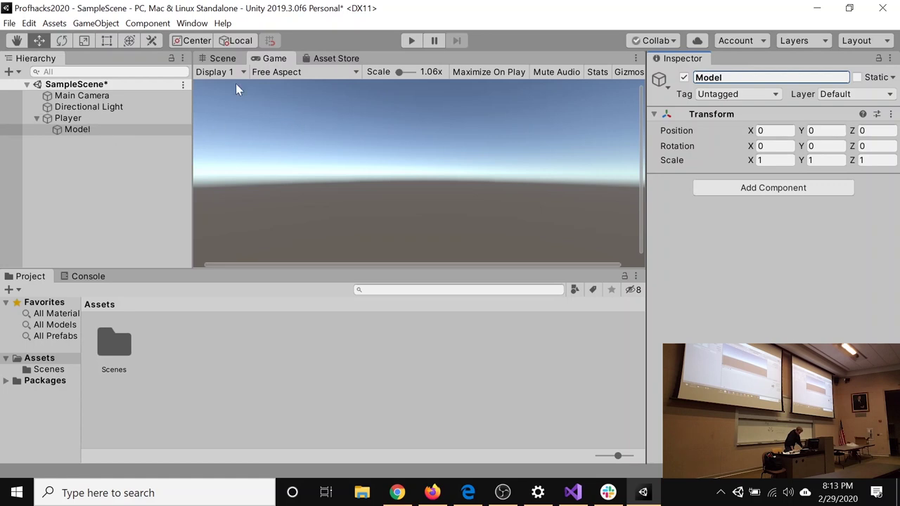
left_click(222, 58)
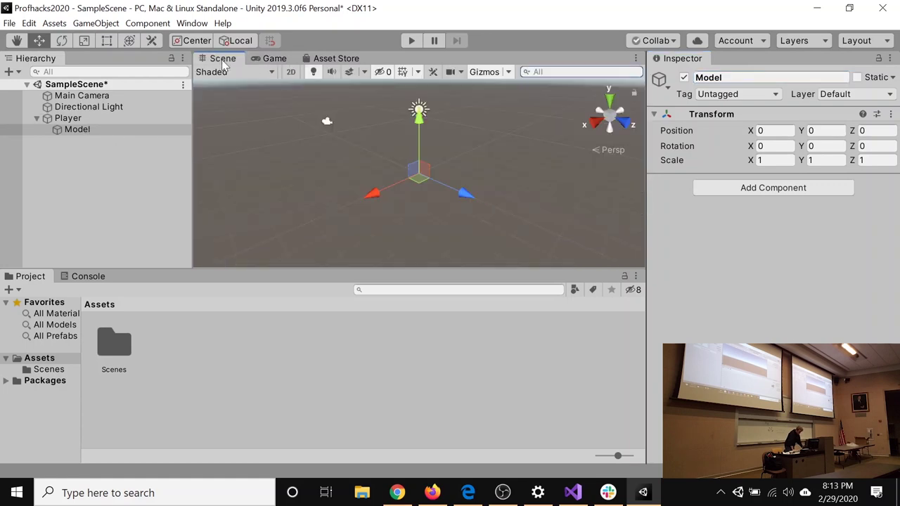
right_click(82, 130)
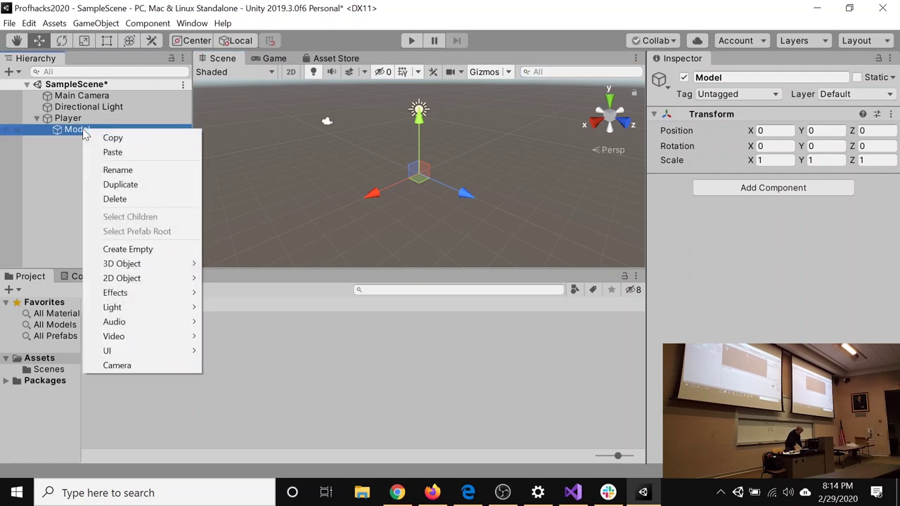
mouse_move(145, 266)
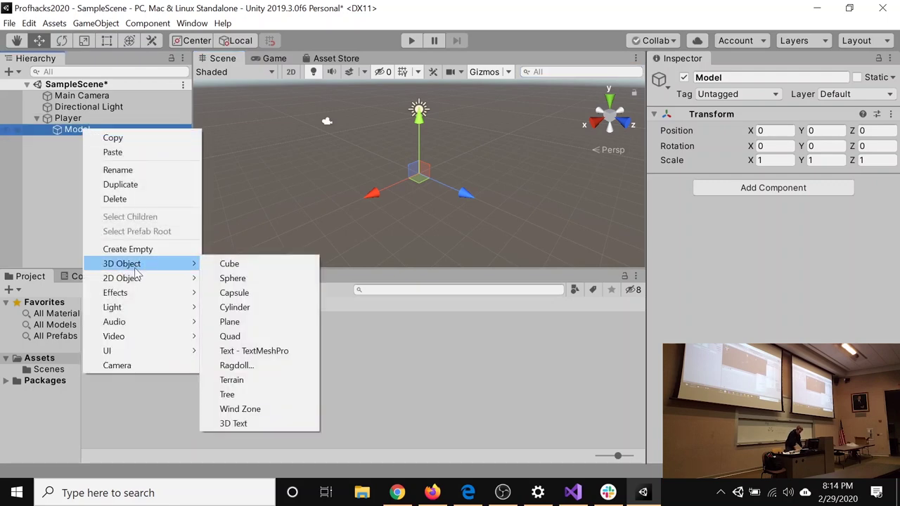
left_click(264, 291)
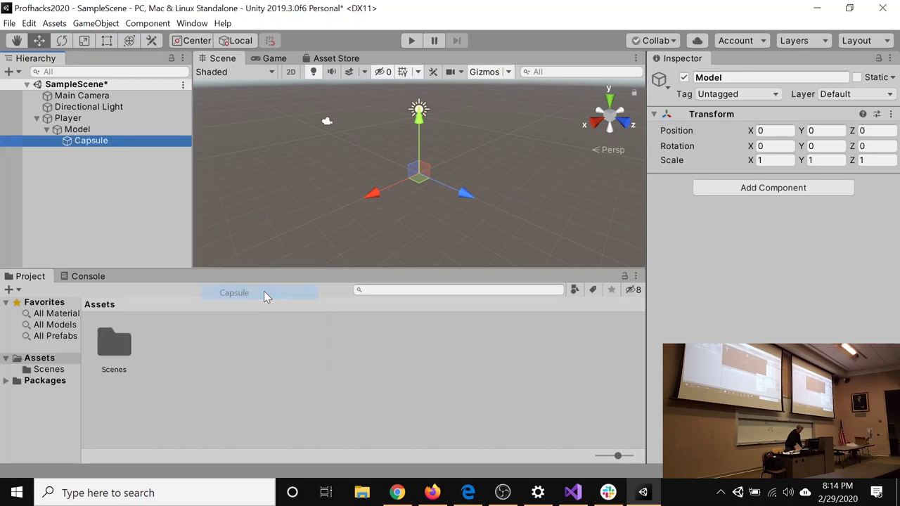
double_click(97, 140)
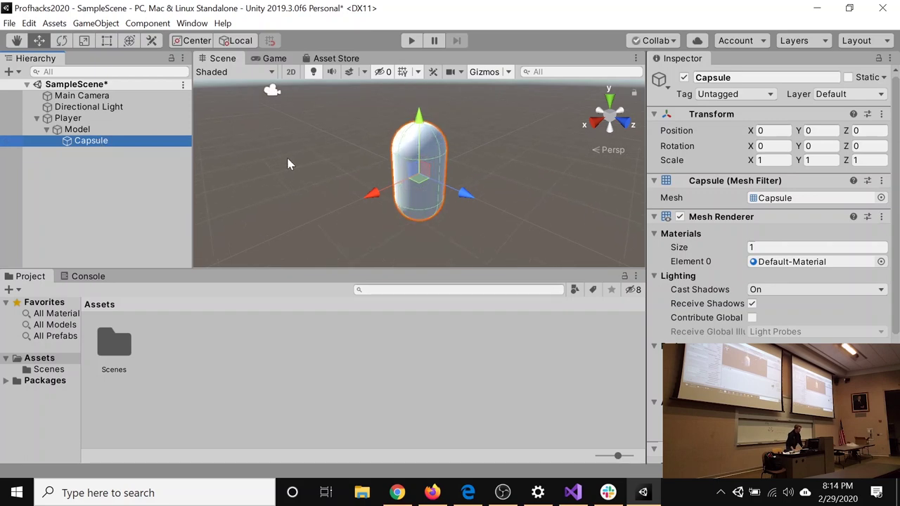
right_click_drag(300, 185, 437, 218)
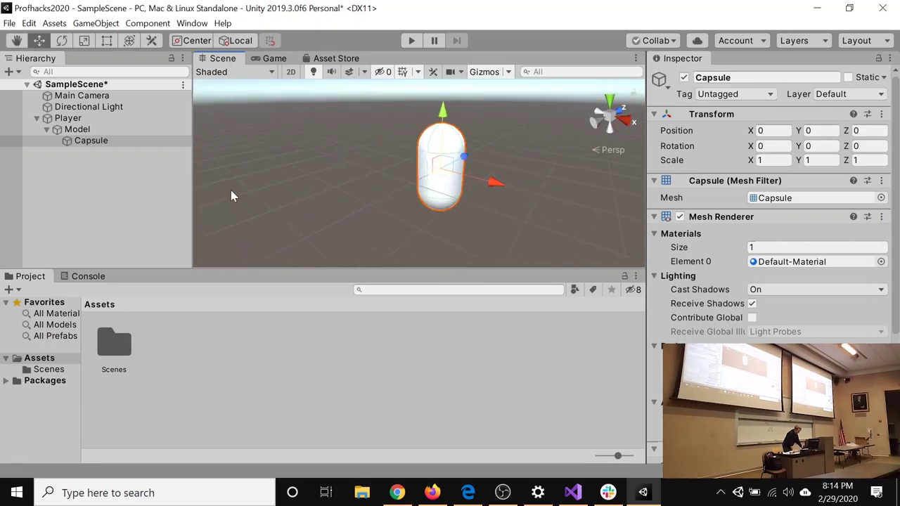
left_click(90, 131)
right_click(90, 131)
mouse_move(157, 281)
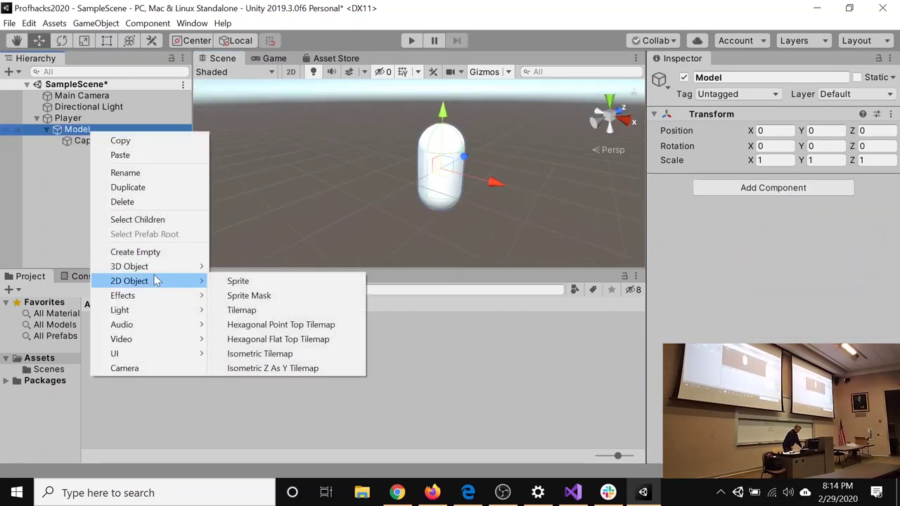
left_click(258, 265)
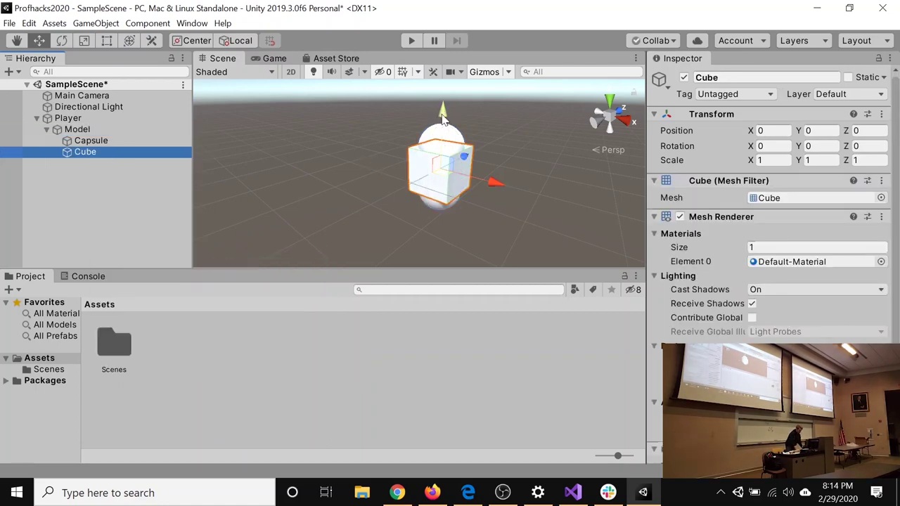
left_click_drag(443, 119, 454, 159)
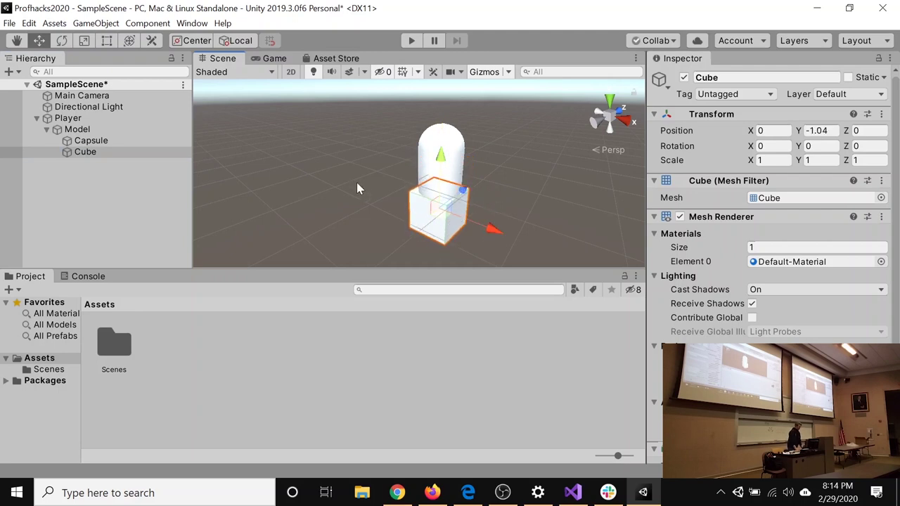
left_click_drag(361, 211, 397, 206, "alt")
left_click(369, 240)
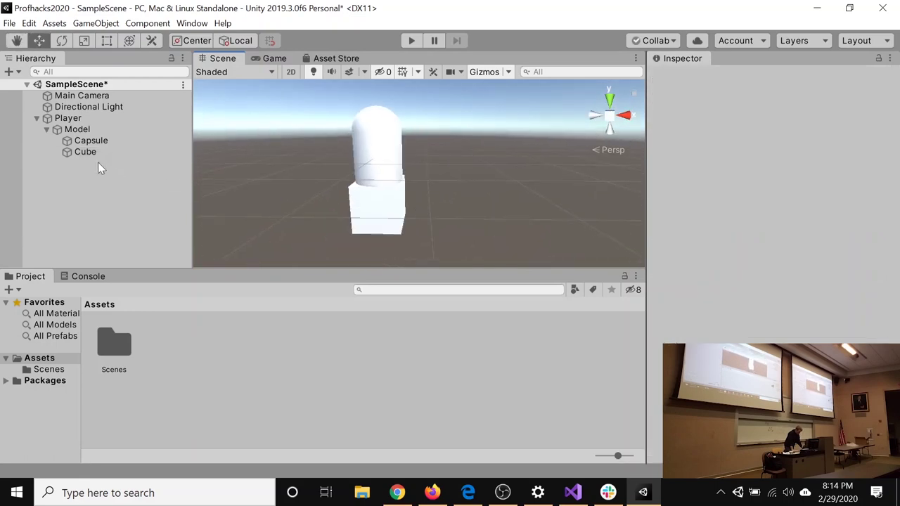
left_click(87, 152)
left_click(307, 189)
Create a new material in the Assets folder named RocketMAT.
right_click(235, 366)
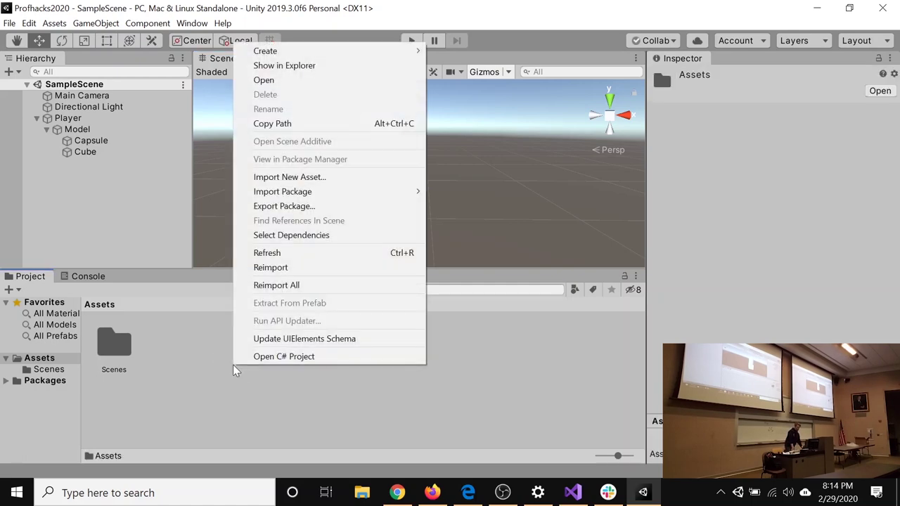
mouse_move(274, 53)
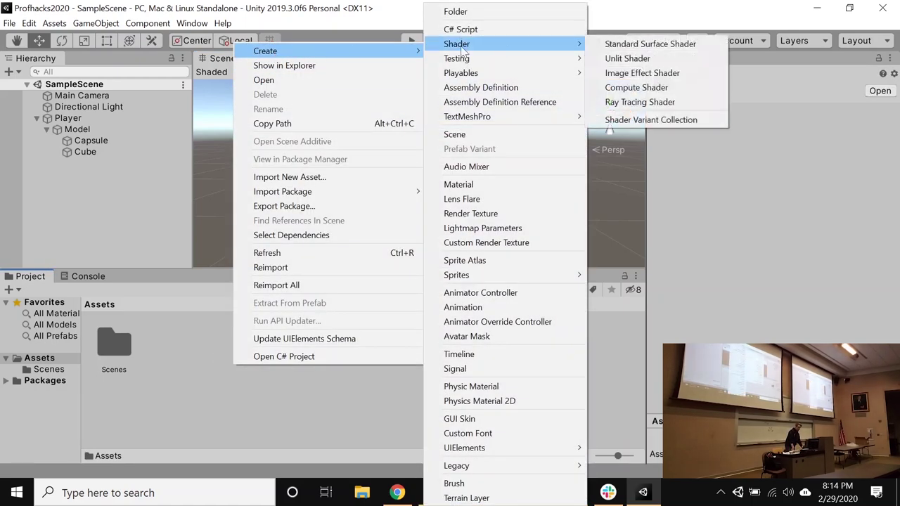
left_click(174, 378)
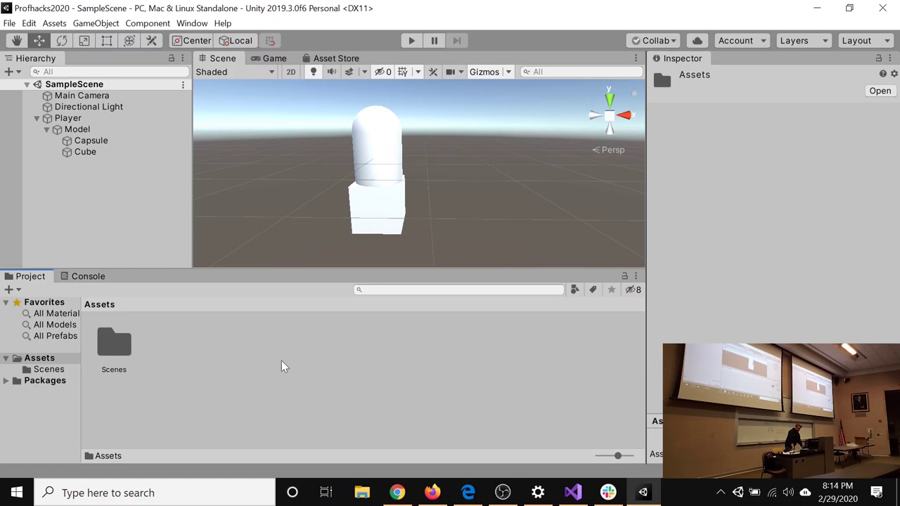
right_click(262, 387)
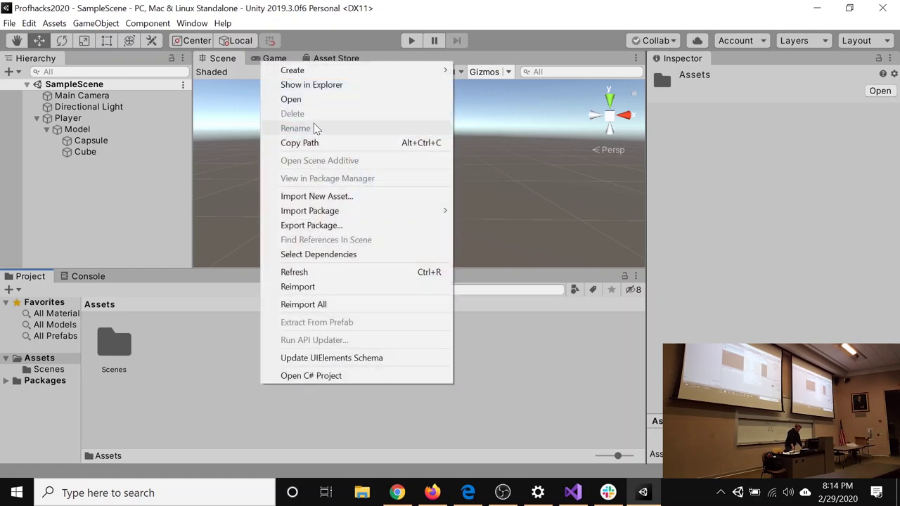
mouse_move(306, 74)
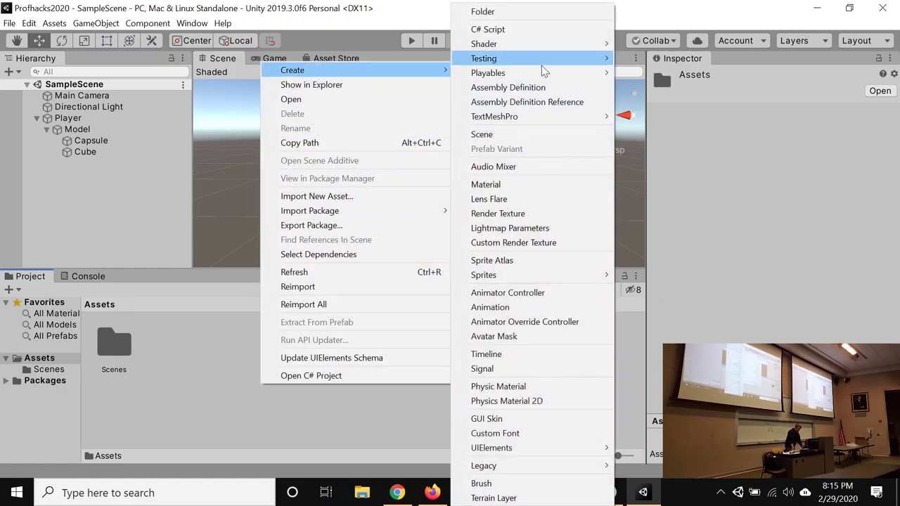
left_click(524, 185)
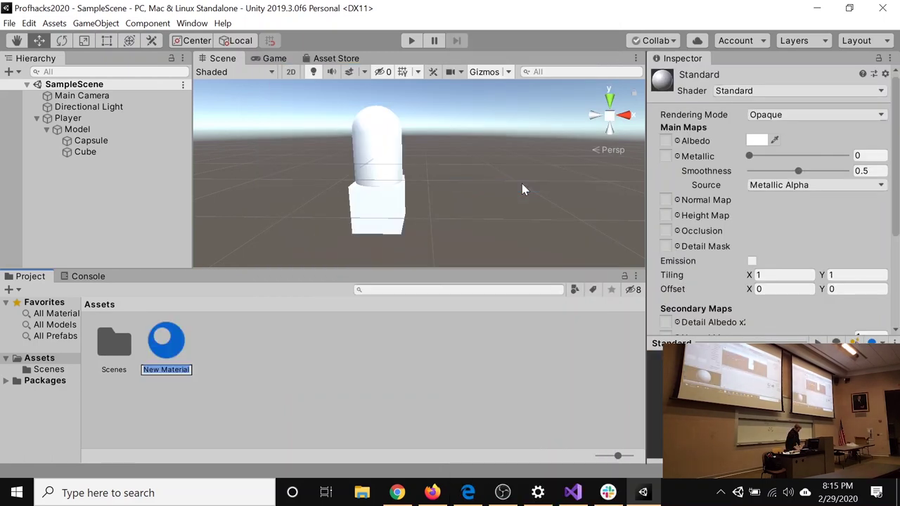
type("RocketMAT")
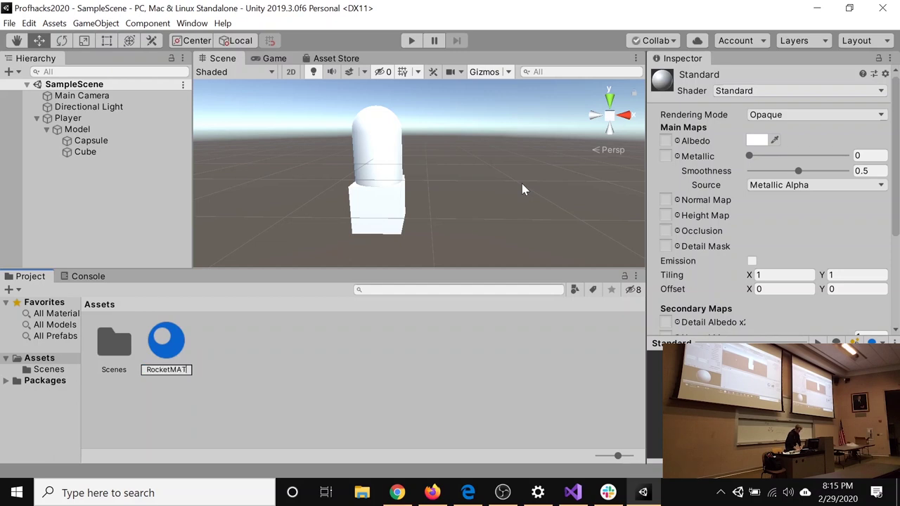
key("Return")
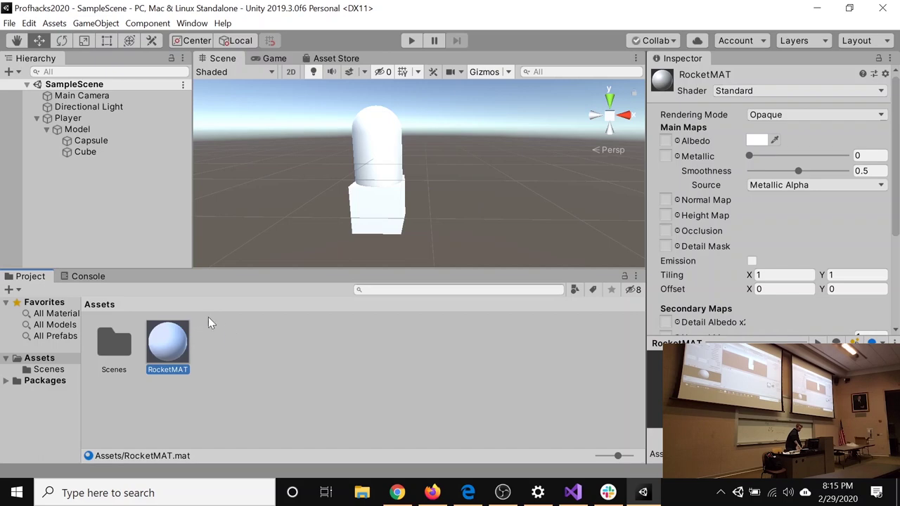
left_click(284, 352)
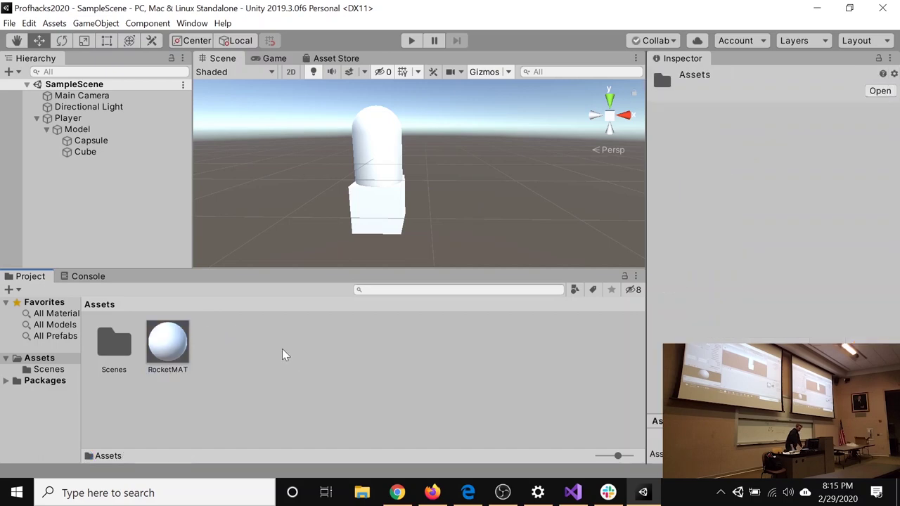
Select the RocketMAT material to show its settings in the Inspector.
right_click(282, 349)
mouse_move(326, 41)
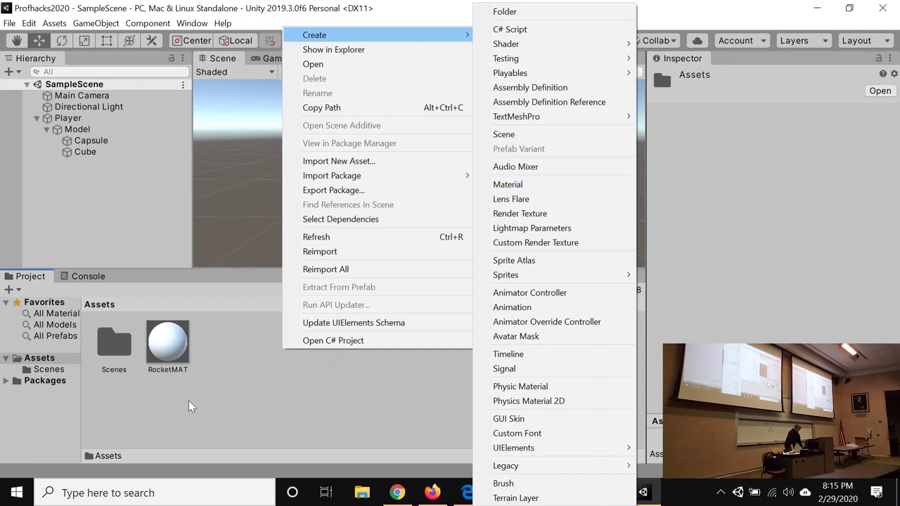
left_click(222, 404)
left_click(156, 365)
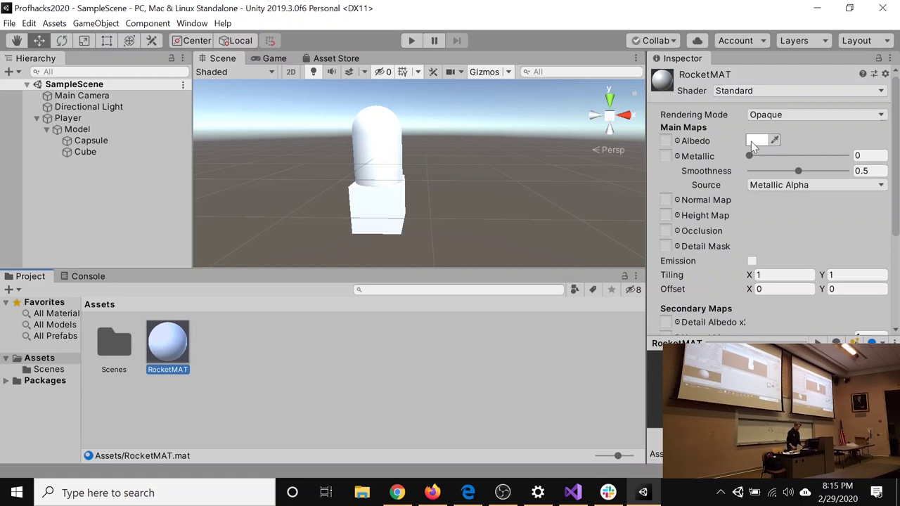
left_click(384, 377)
left_click(181, 339)
scroll(739, 144, "down", 3)
scroll(752, 144, "up", 3)
Set RocketMAT's albedo to grey (858585) and apply it to the capsule.
left_click(763, 145)
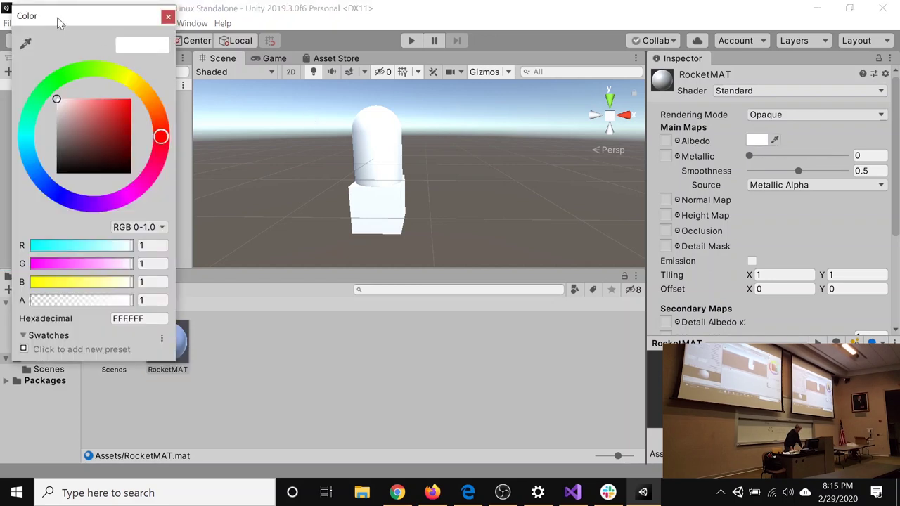
left_click_drag(60, 22, 253, 44)
left_click_drag(260, 159, 235, 162)
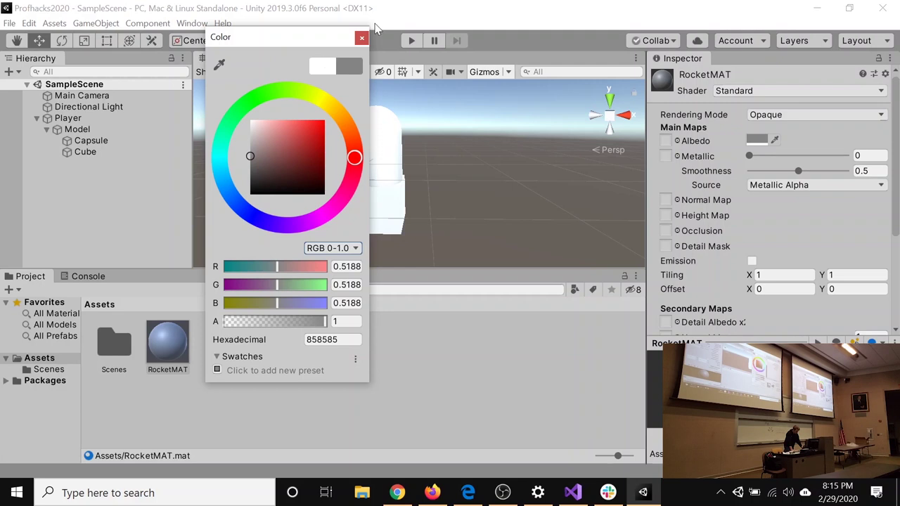
left_click(362, 37)
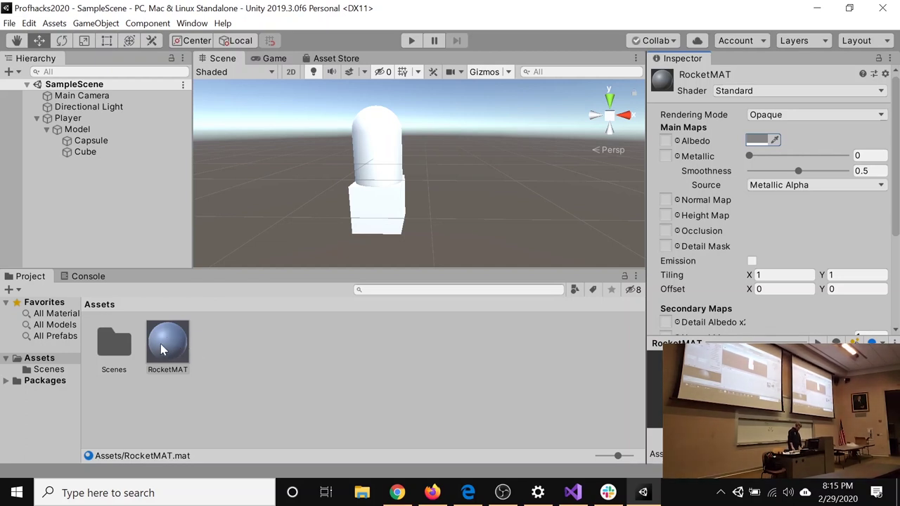
left_click_drag(160, 349, 380, 145)
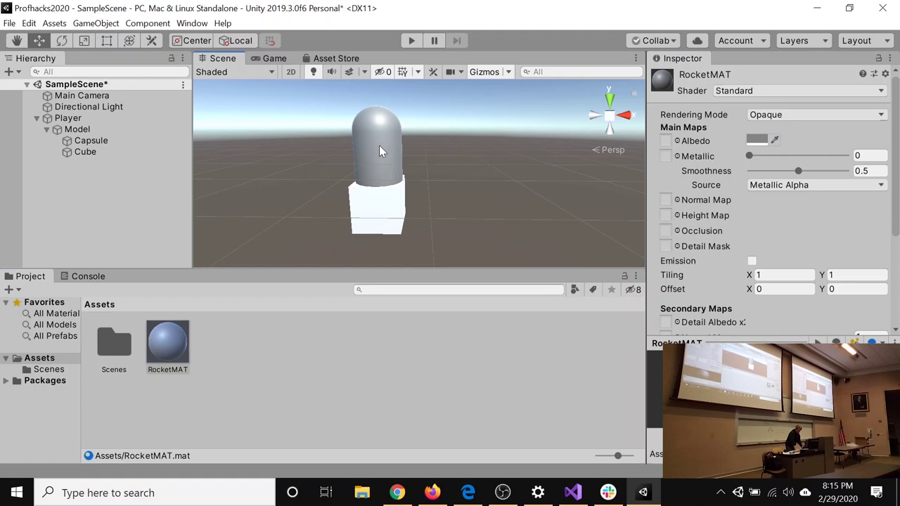
Apply RocketMAT to the cube as well, check the Capsule's material, and reselect RocketMAT.
left_click_drag(172, 363, 398, 218)
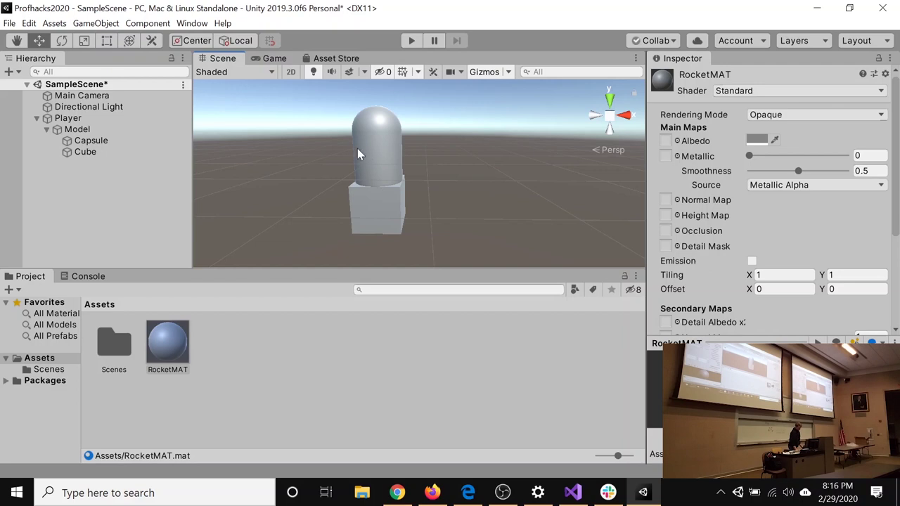
left_click(95, 143)
scroll(715, 122, "down", 5)
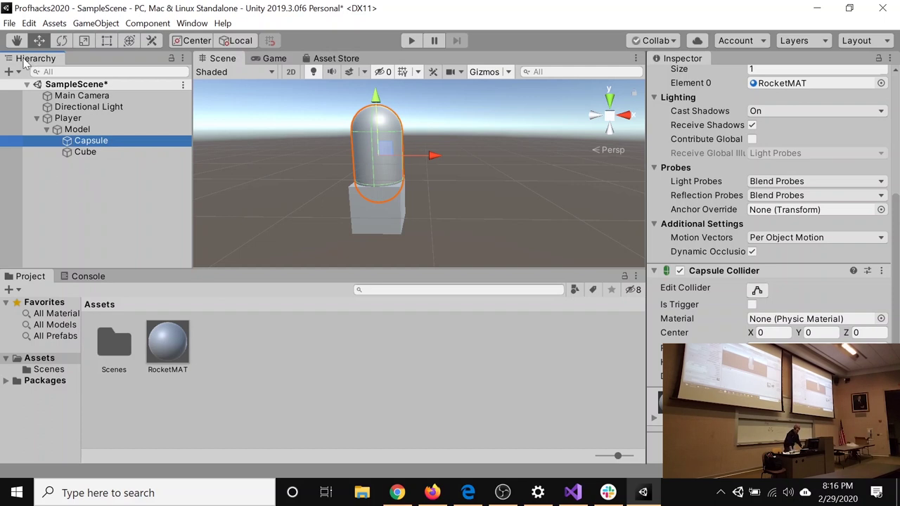
right_click(37, 209)
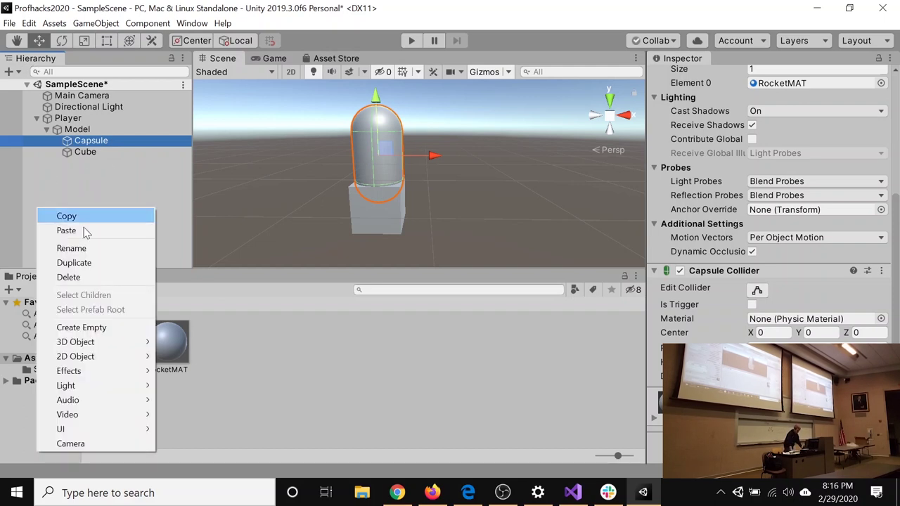
mouse_move(97, 346)
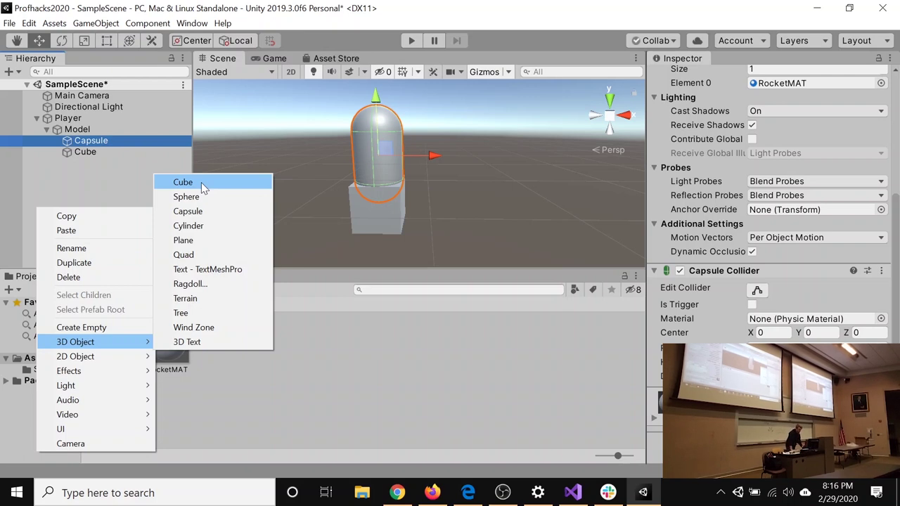
left_click(110, 172)
left_click(167, 345)
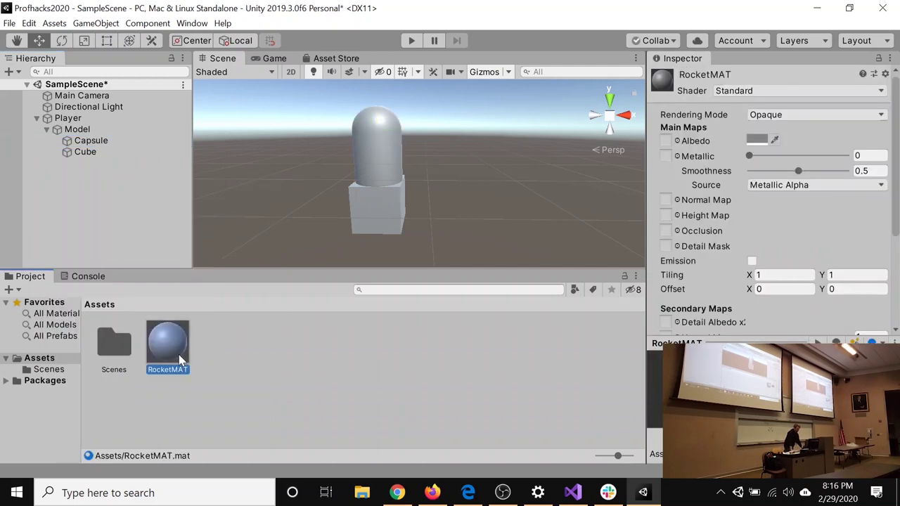
Give RocketMAT's albedo the Default-Checker-Gray texture, then select the Player object.
left_click(677, 140)
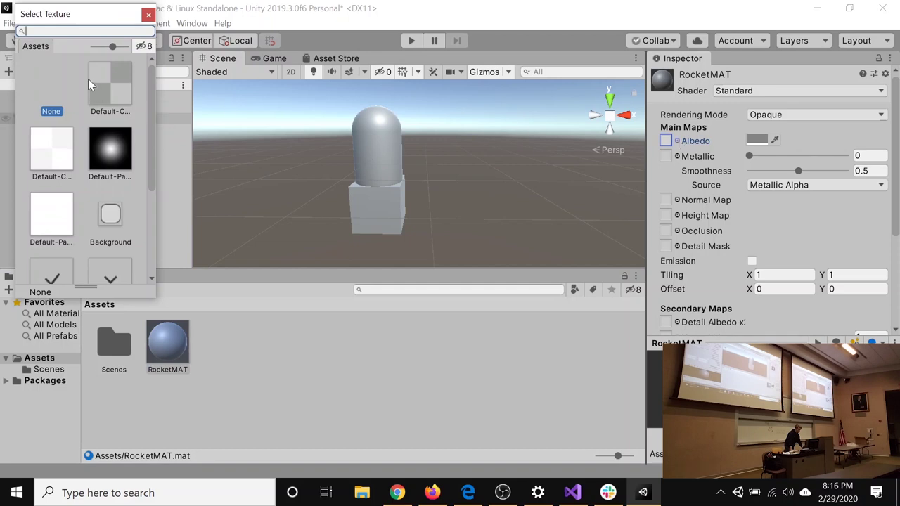
left_click(119, 89)
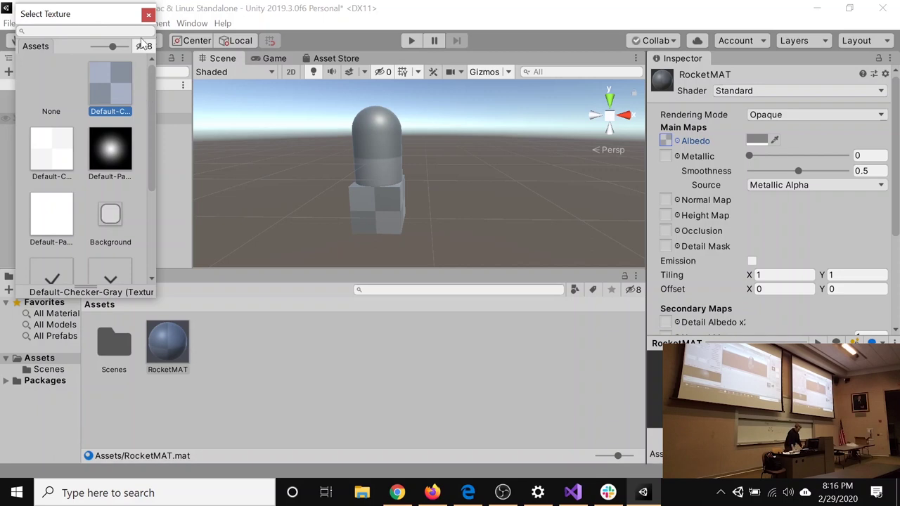
left_click(148, 16)
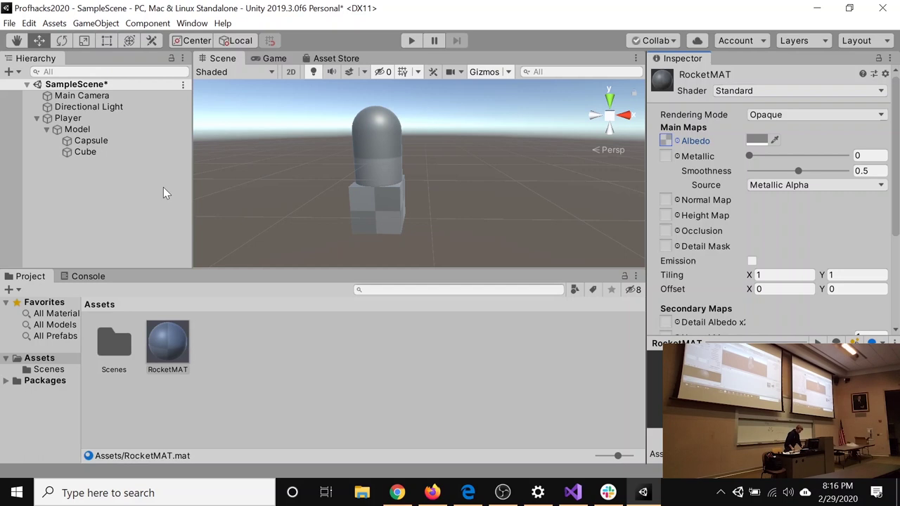
left_click(109, 209)
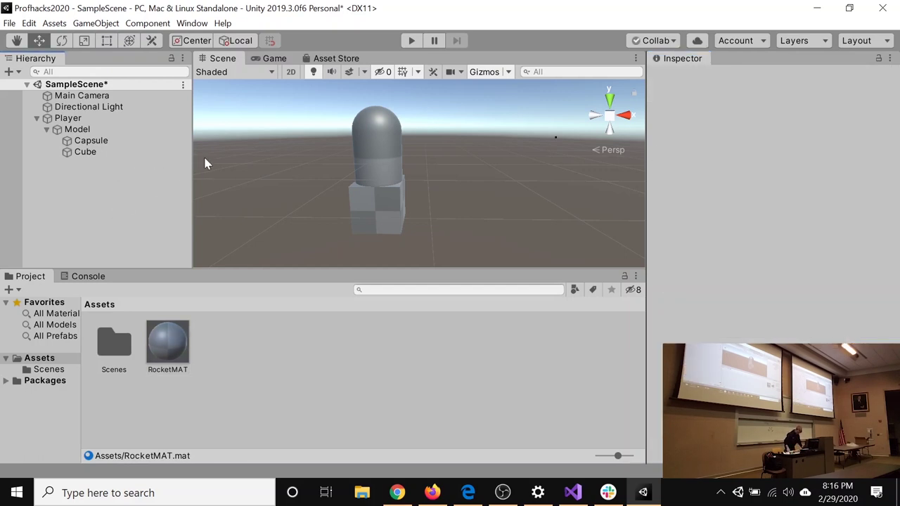
left_click(79, 121)
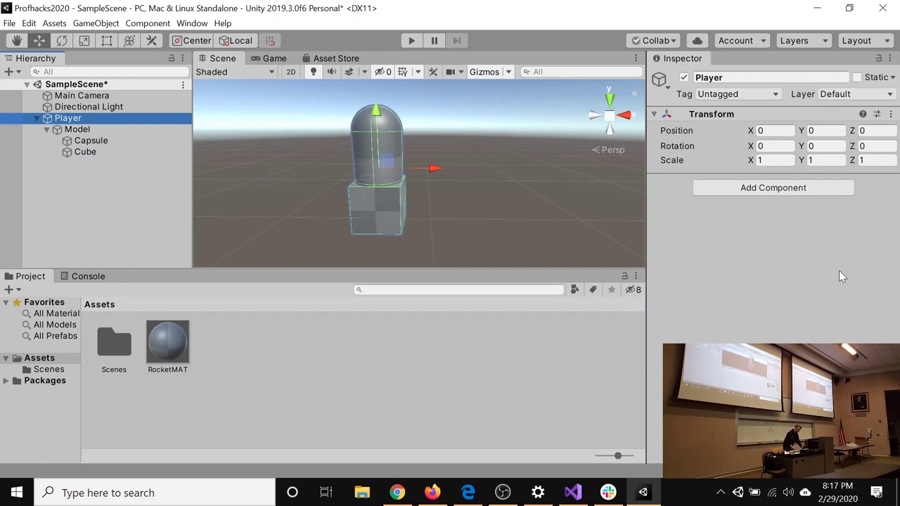
Add a Rigidbody to the Player with Use Gravity off and rotation frozen on X, Y and Z.
left_click(766, 190)
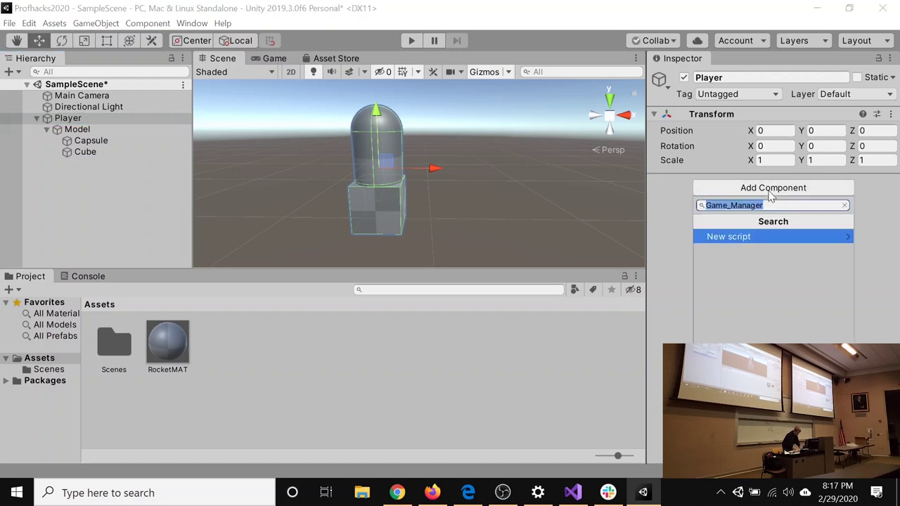
type("rigi")
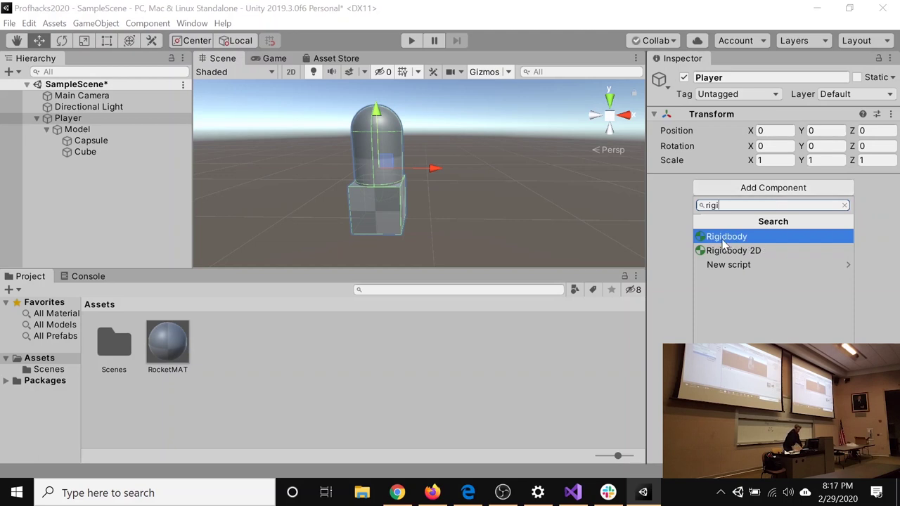
left_click(735, 239)
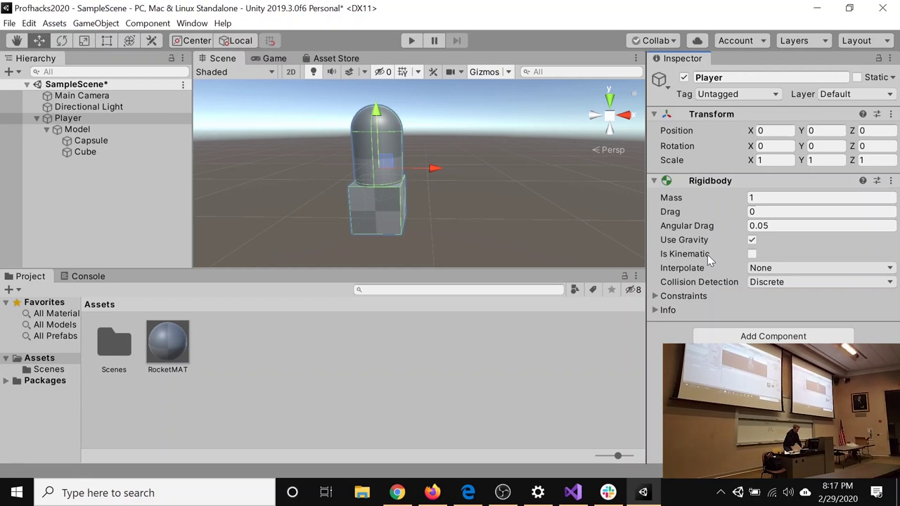
left_click(753, 241)
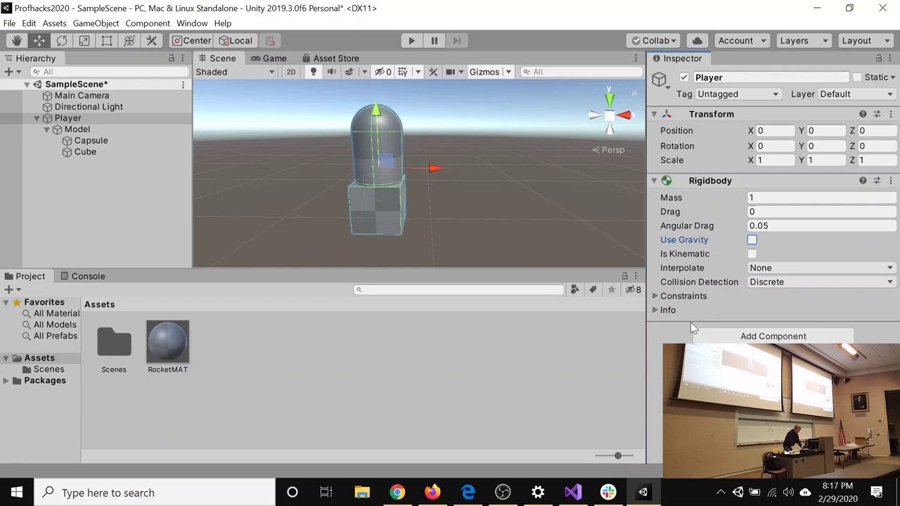
left_click(656, 297)
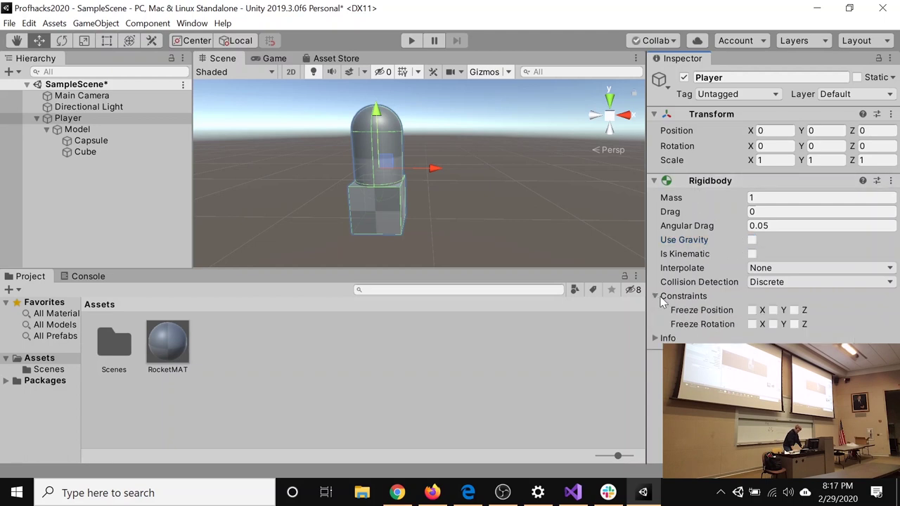
left_click(752, 324)
left_click(774, 324)
left_click(794, 324)
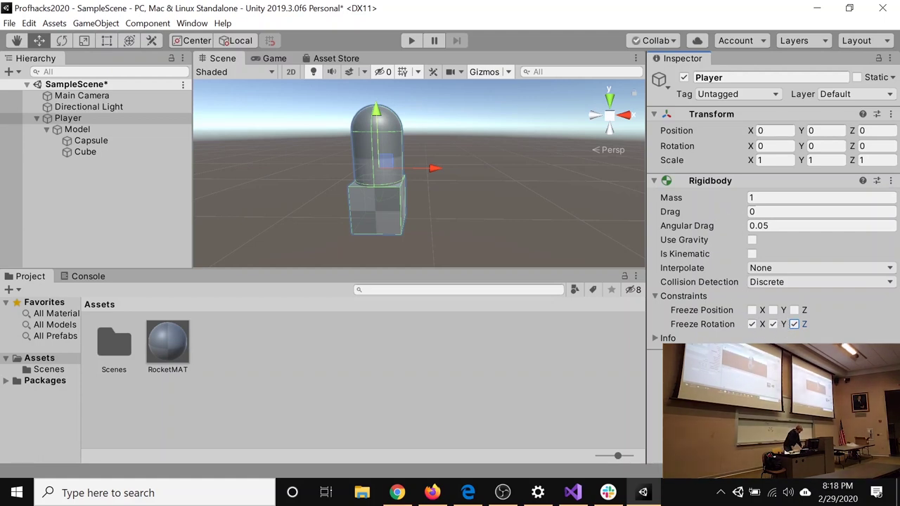
key("ctrl+shift+a")
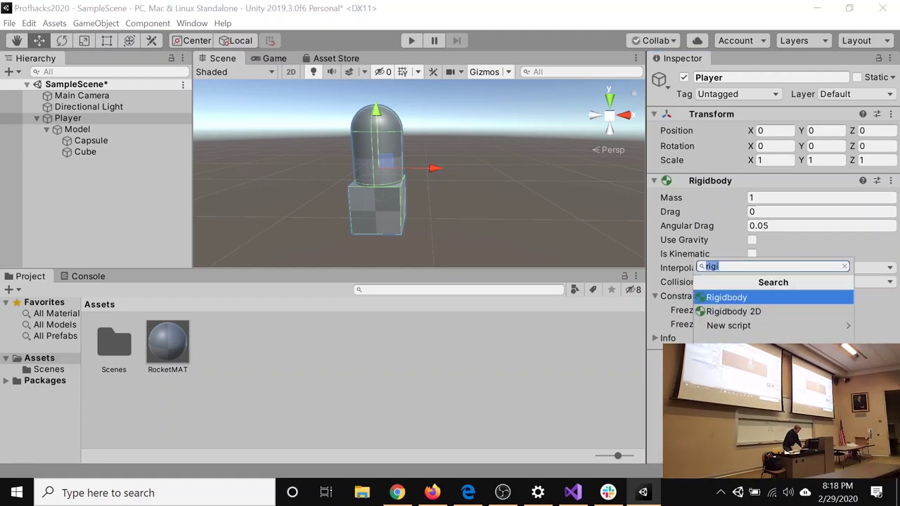
Add a Box Collider to the Player and save the scene.
type("box")
key("Return")
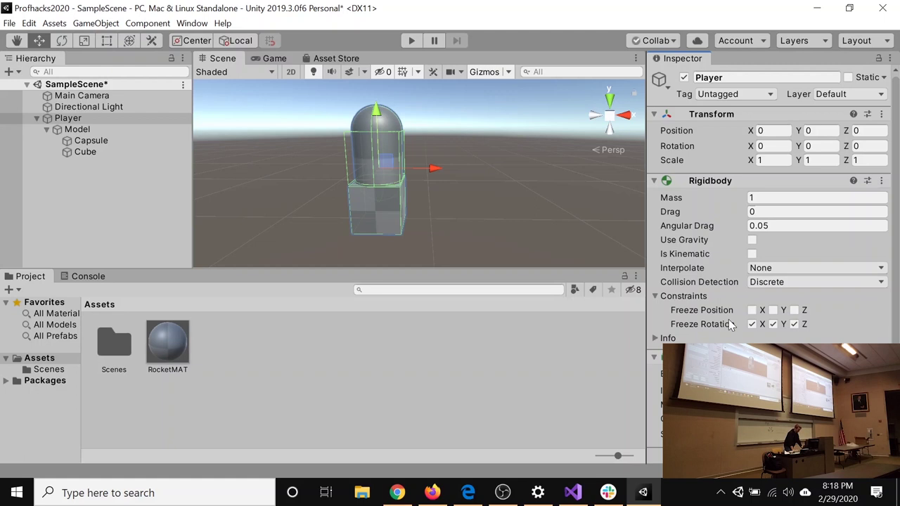
scroll(714, 341, "down", 1)
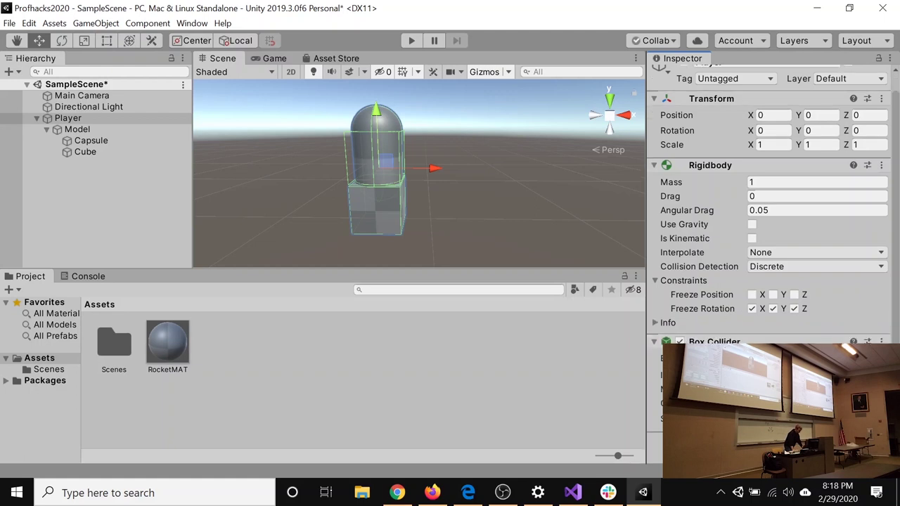
right_click_drag(460, 225, 453, 213)
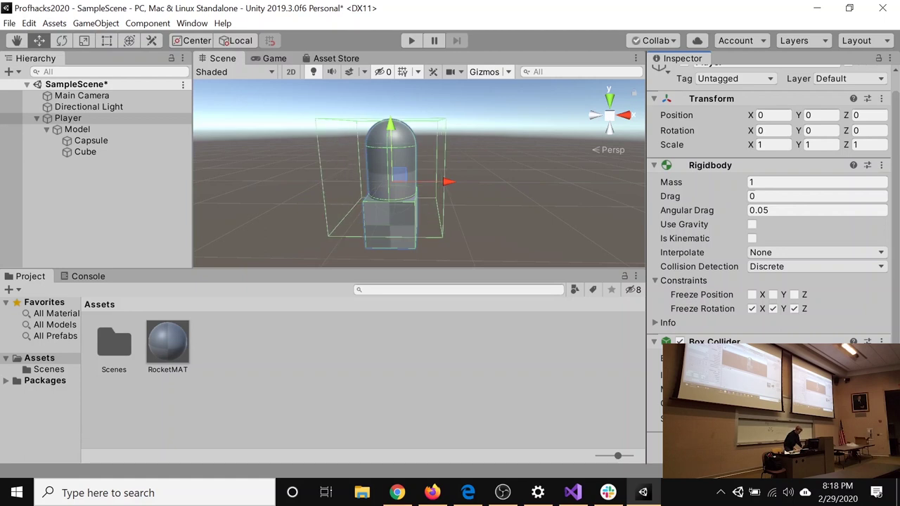
mouse_move(512, 200)
left_mouse_down("alt")
mouse_move(508, 212)
mouse_move(505, 194)
left_mouse_up("alt")
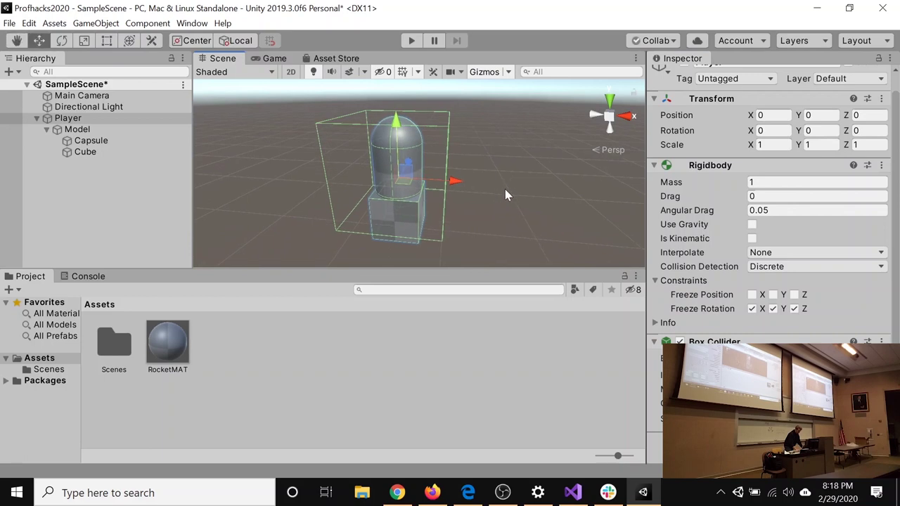
key("ctrl+s")
Widen the Player's Box Collider so it encloses the whole capsule-and-cube model.
left_click(539, 200)
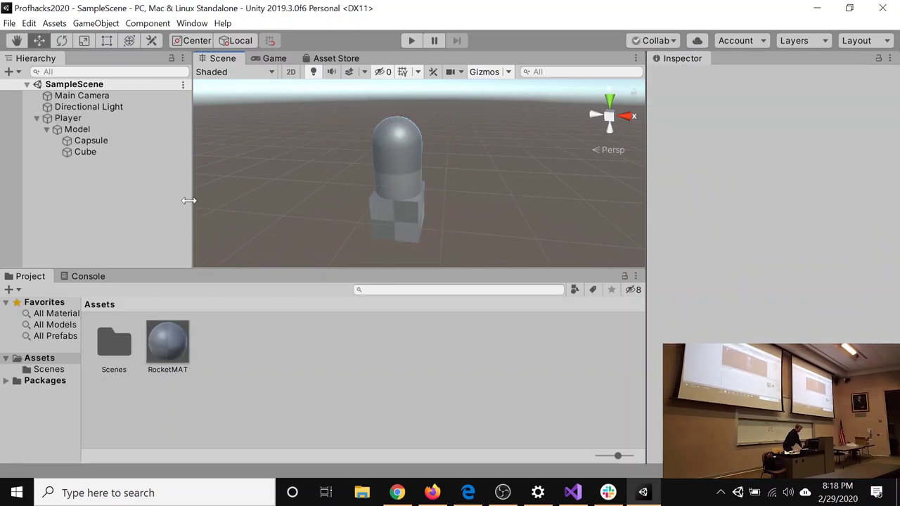
left_click(57, 119)
scroll(698, 287, "down", 1)
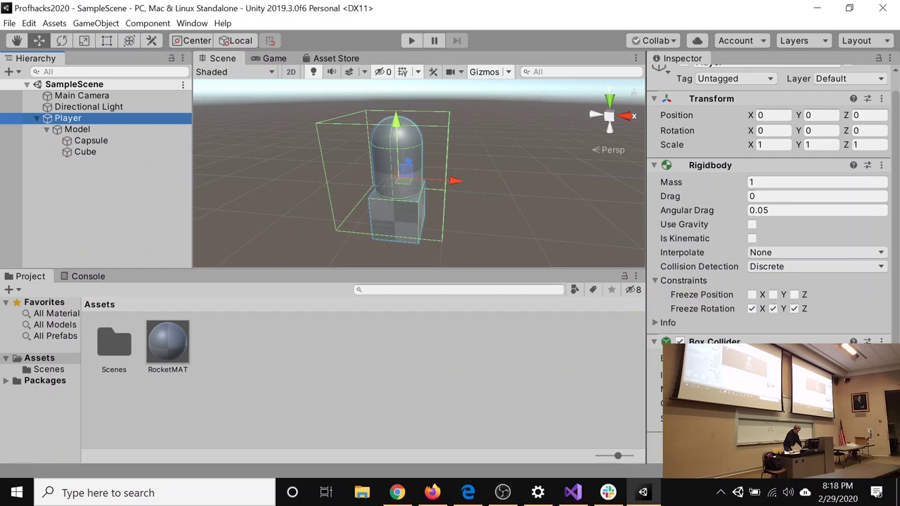
left_click_drag(761, 418, 805, 418)
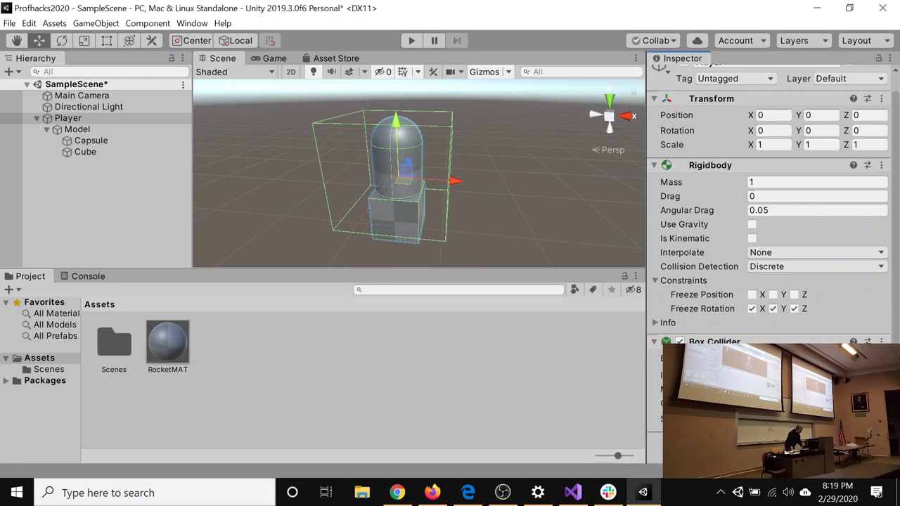
Create a new script named PlayerControl and attach it to the Player.
key("ctrl+shift+a")
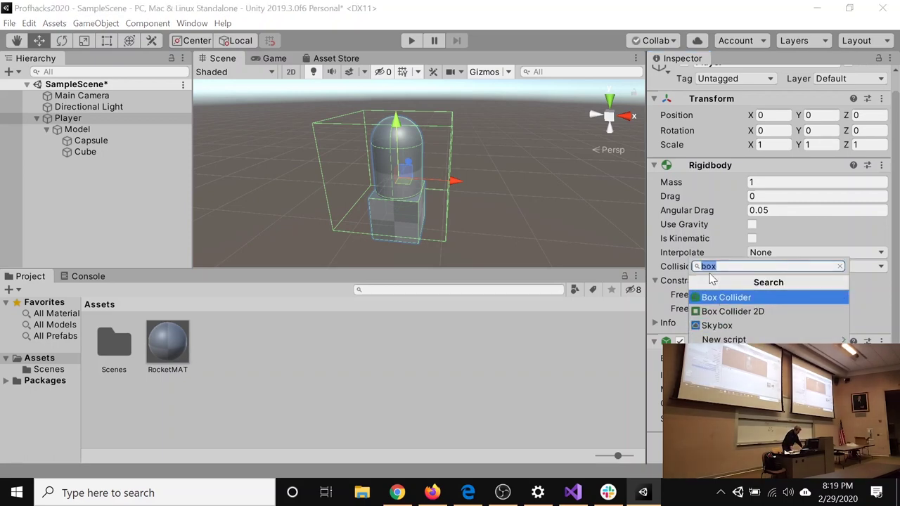
key("BackSpace")
scroll(711, 282, "down", 2)
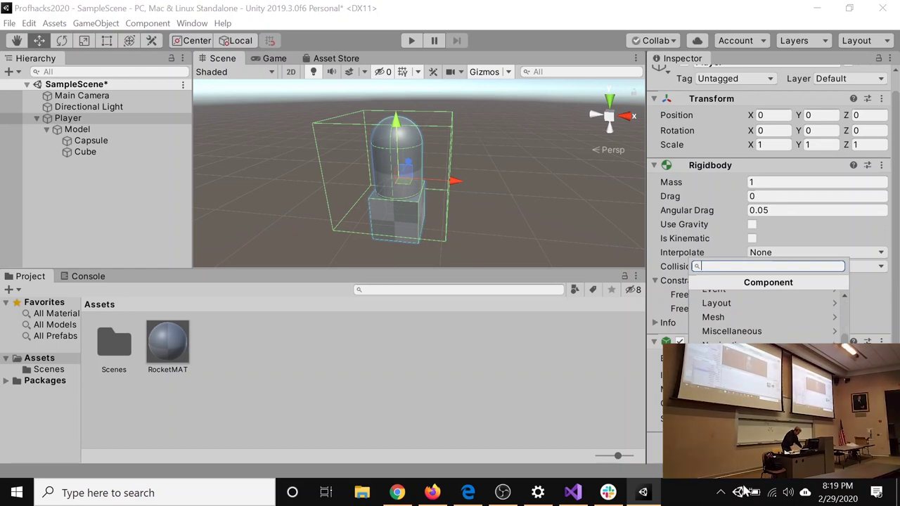
left_click(746, 299)
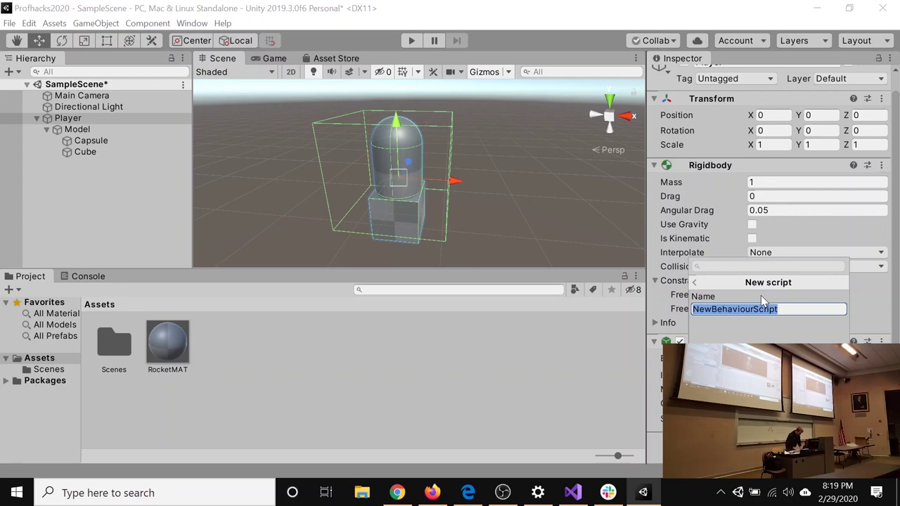
type("PlayerControl")
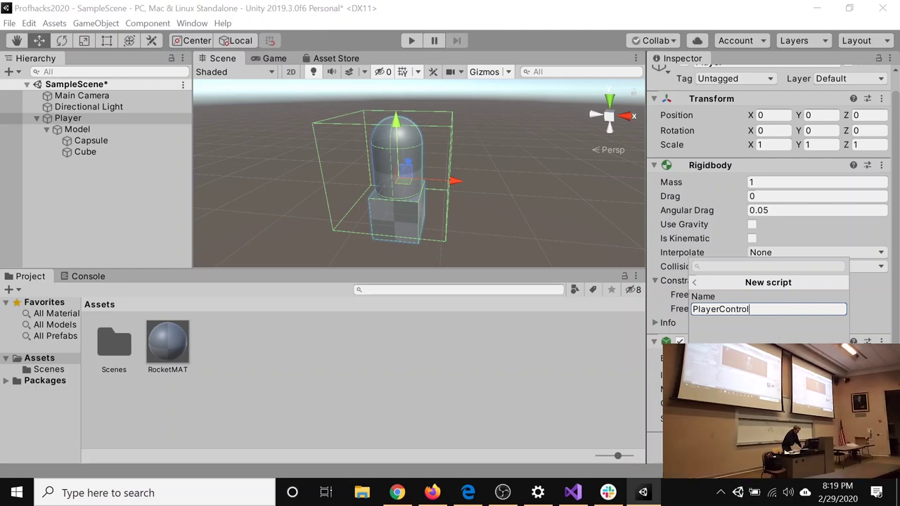
left_click(723, 324)
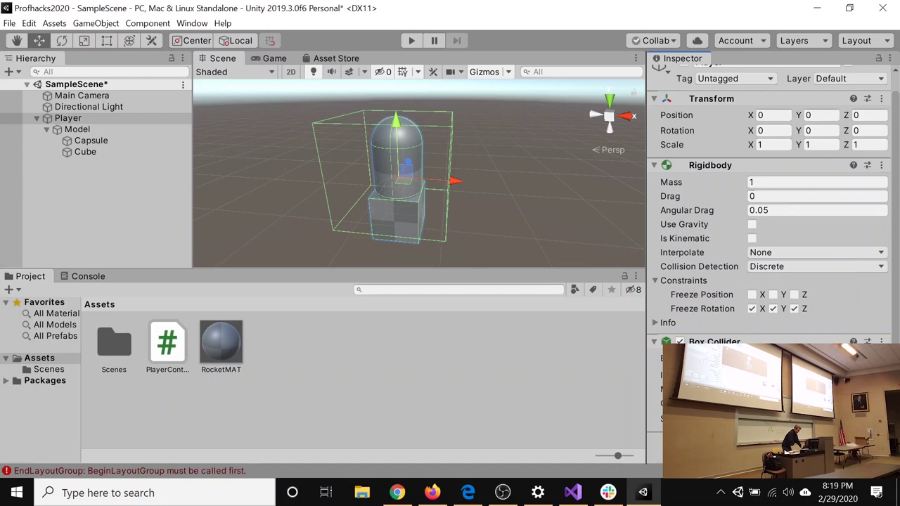
Bring up the PlayerControl component's context menu to edit the script.
scroll(686, 278, "down", 2)
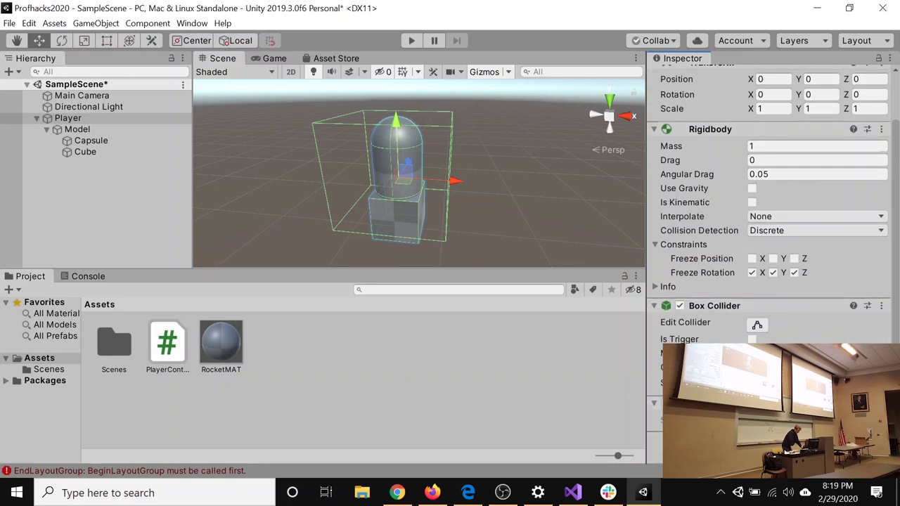
scroll(790, 211, "up", 2)
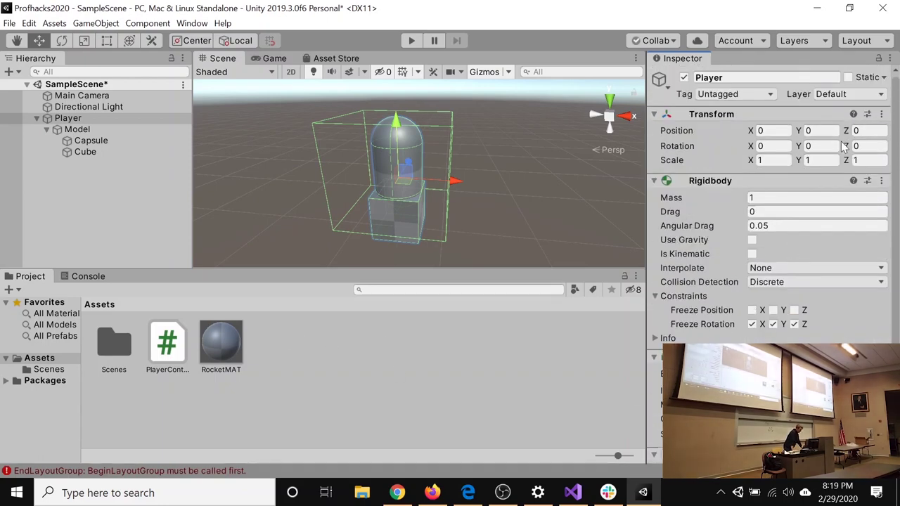
scroll(807, 227, "down", 2)
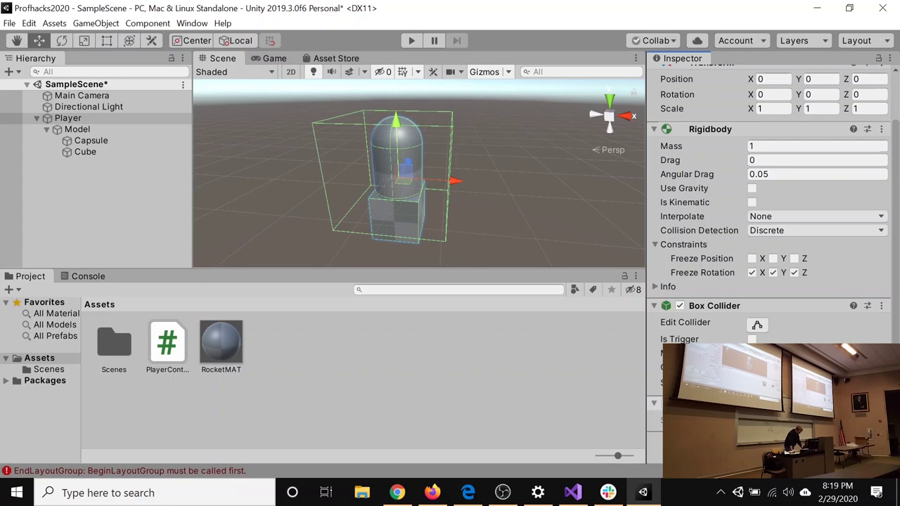
right_click(752, 273)
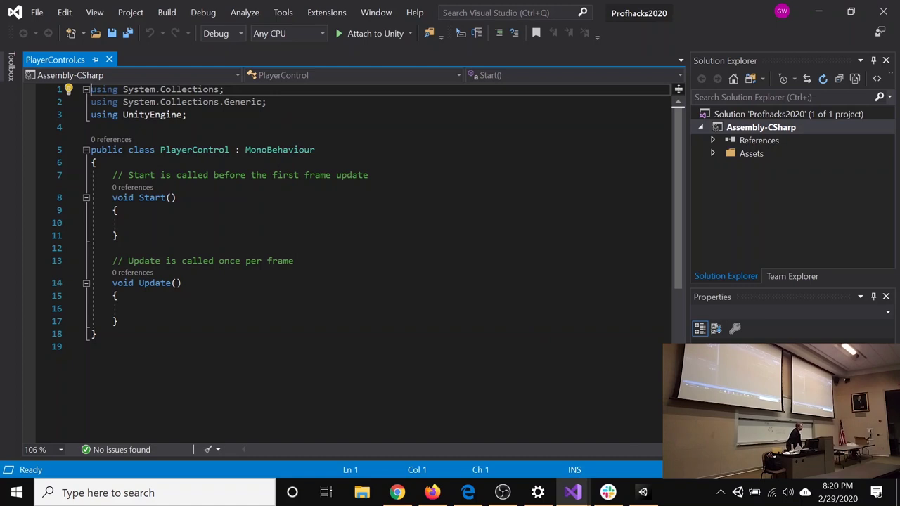
left_click(632, 496)
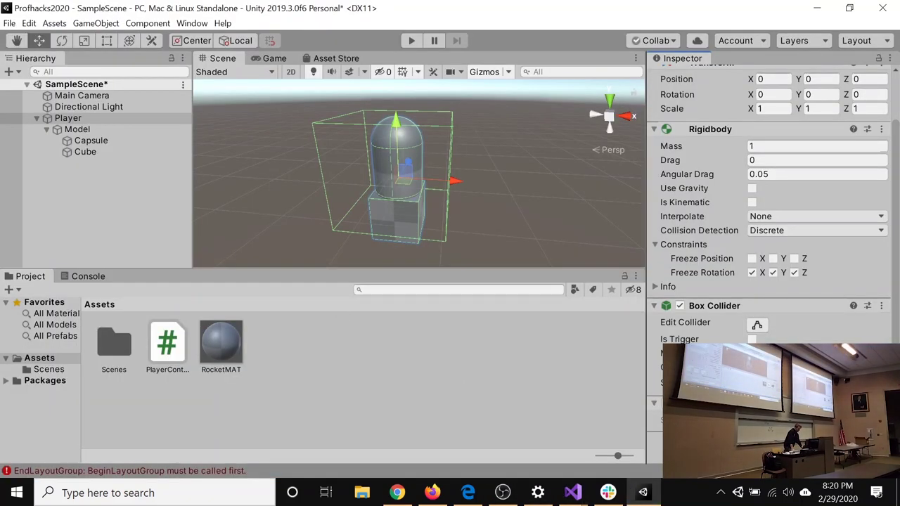
left_click(768, 443)
scroll(738, 331, "down", 3)
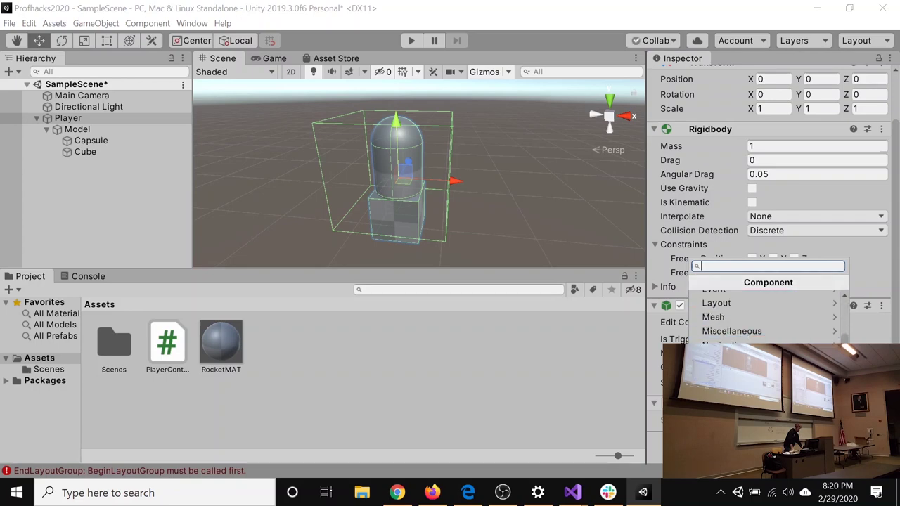
left_click(746, 470)
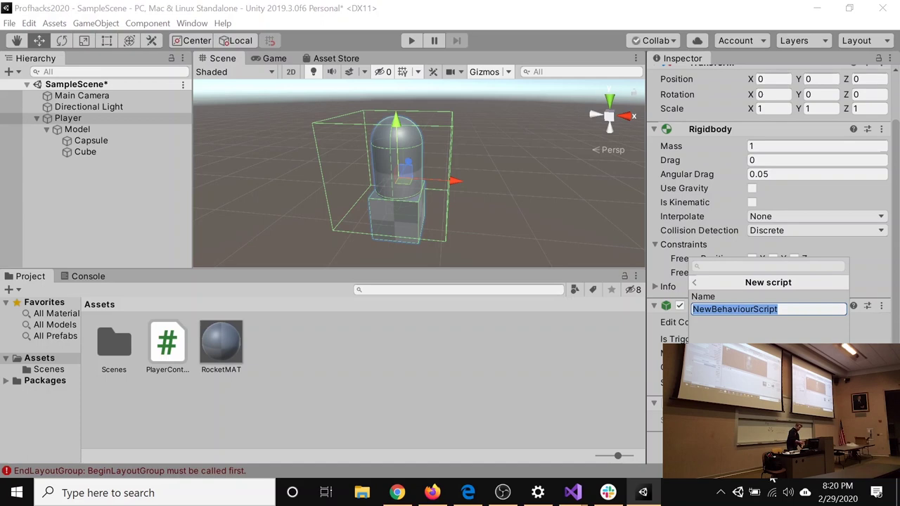
key("Escape")
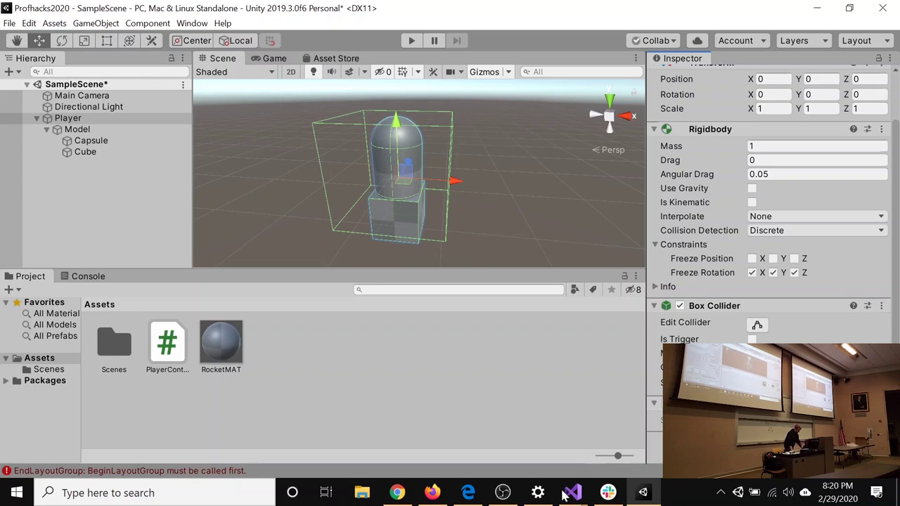
mouse_move(589, 498)
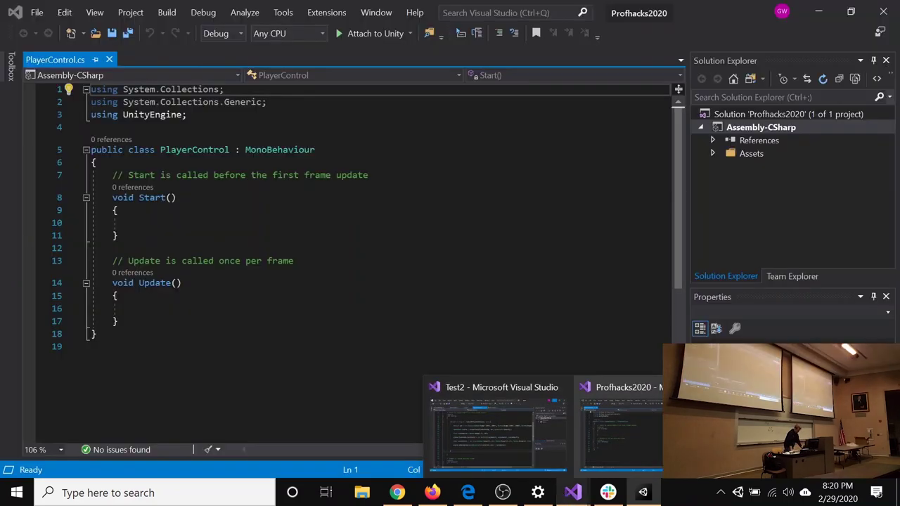
Declare a public float rotateSpeed field in the PlayerControl class and save.
left_click(620, 425)
left_click(96, 163)
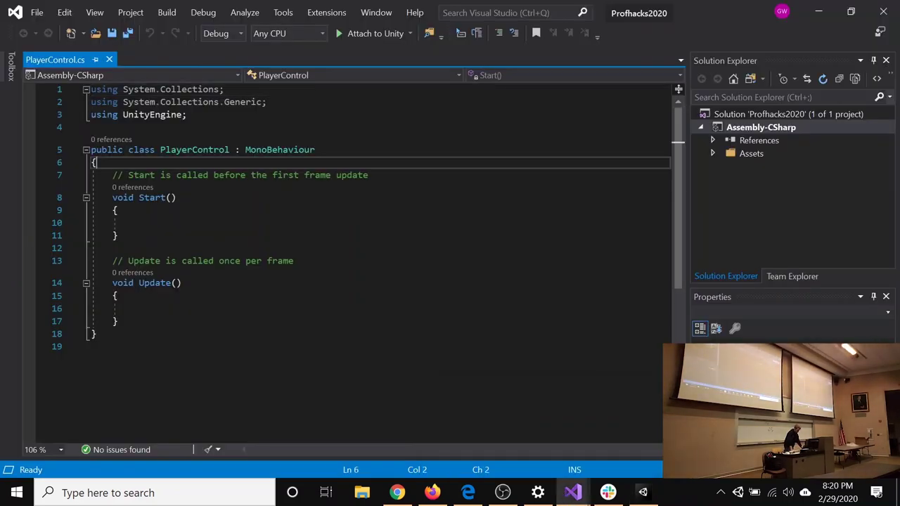
key("Return")
key("Return")
key("Return")
key("Up")
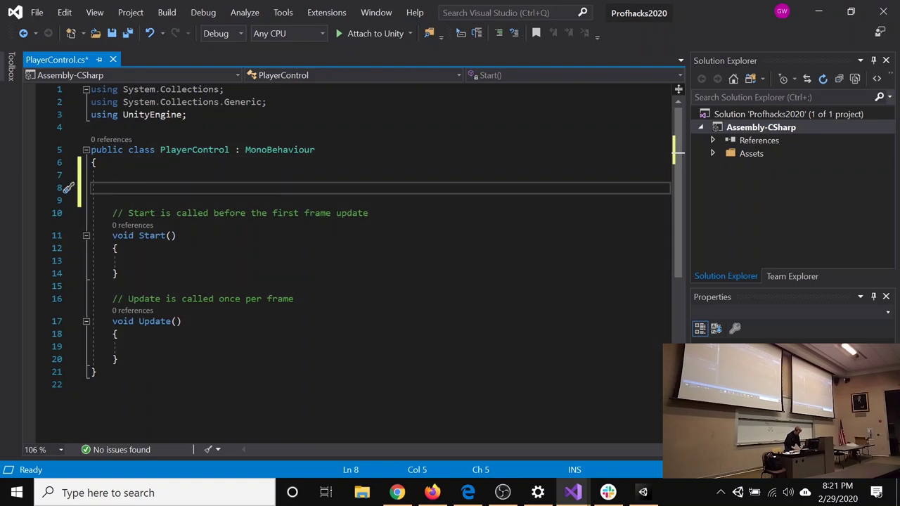
type("public ")
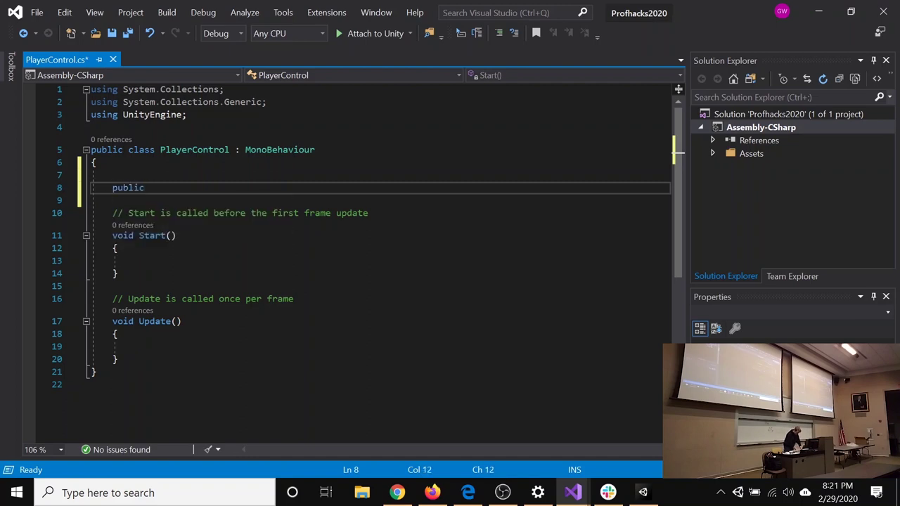
type("float ")
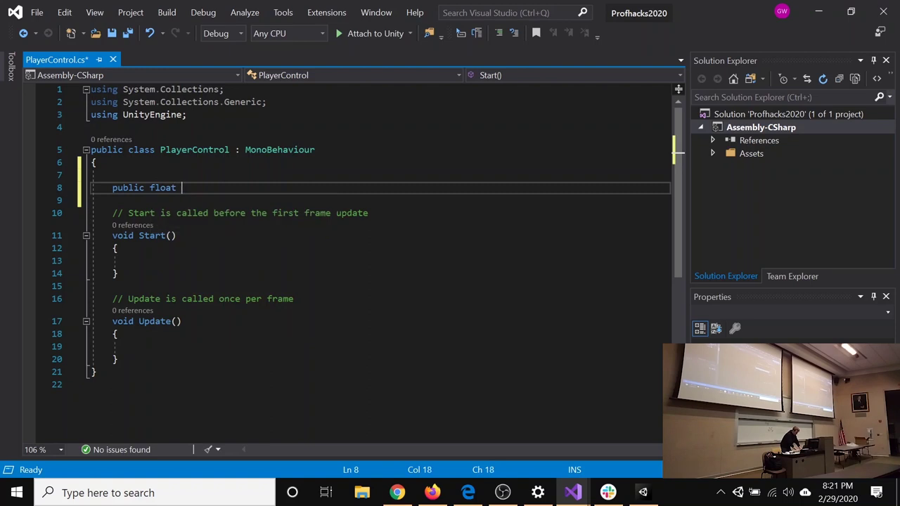
type("rotateSpeed;")
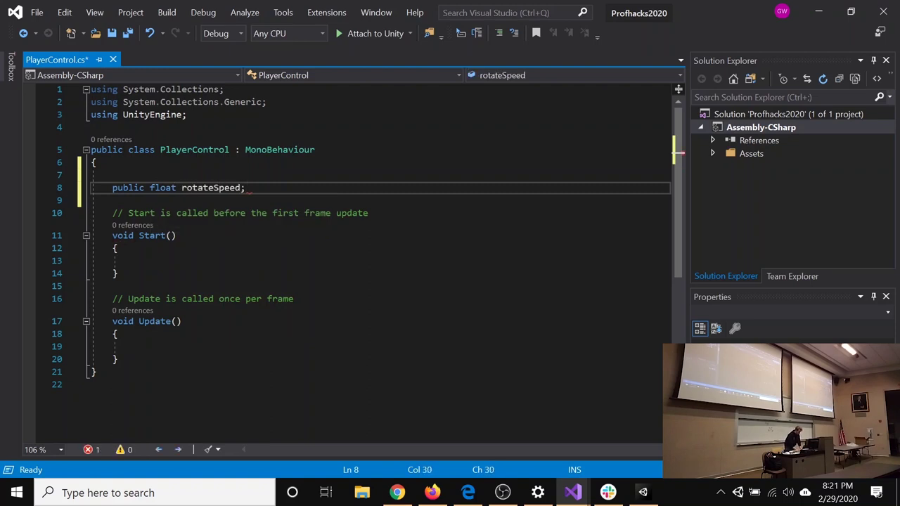
key("ctrl+s")
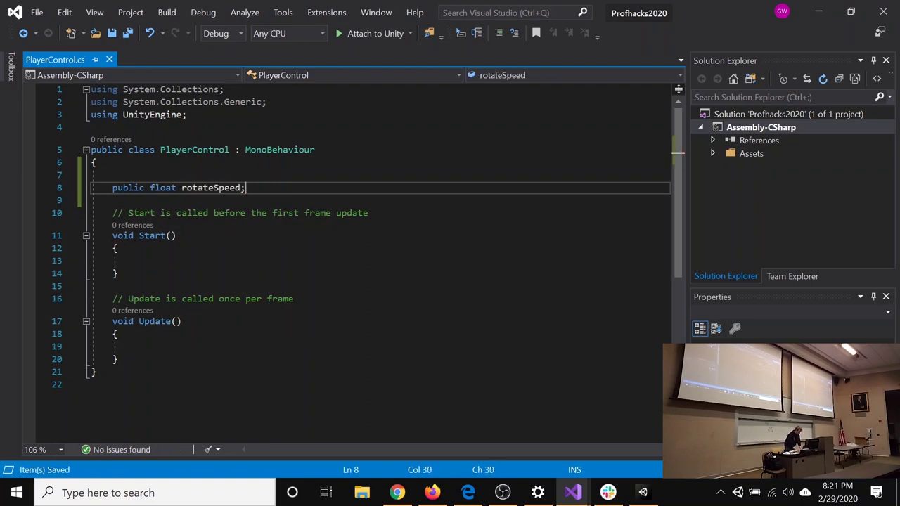
Add a public float thrustSpeed field, correcting its spelling, and save.
key("Return")
key("Return")
type("p")
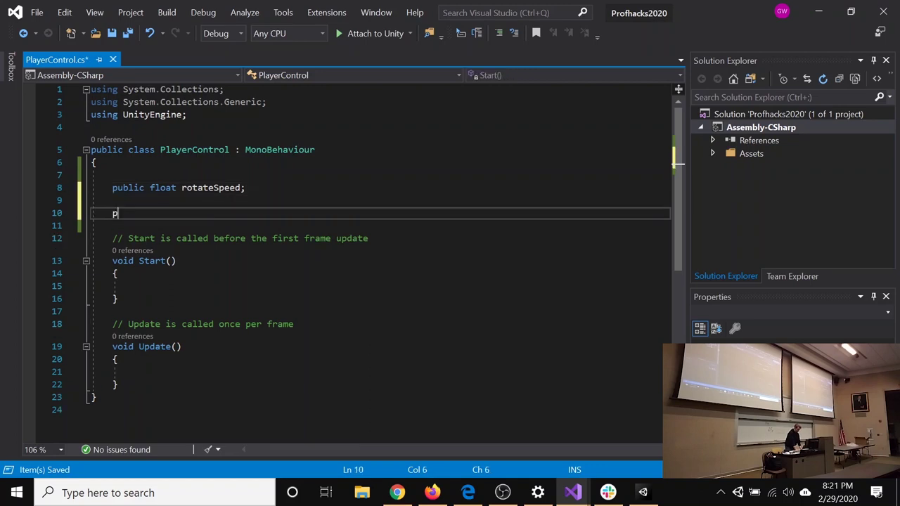
type("ublic float ")
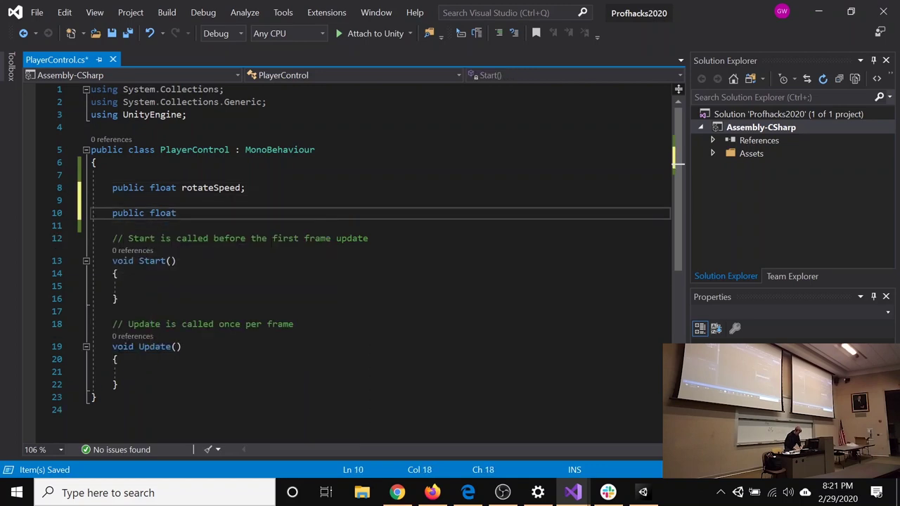
type("thrustSped;")
key("Left")
key("BackSpace")
type("ed;")
key("ctrl+s")
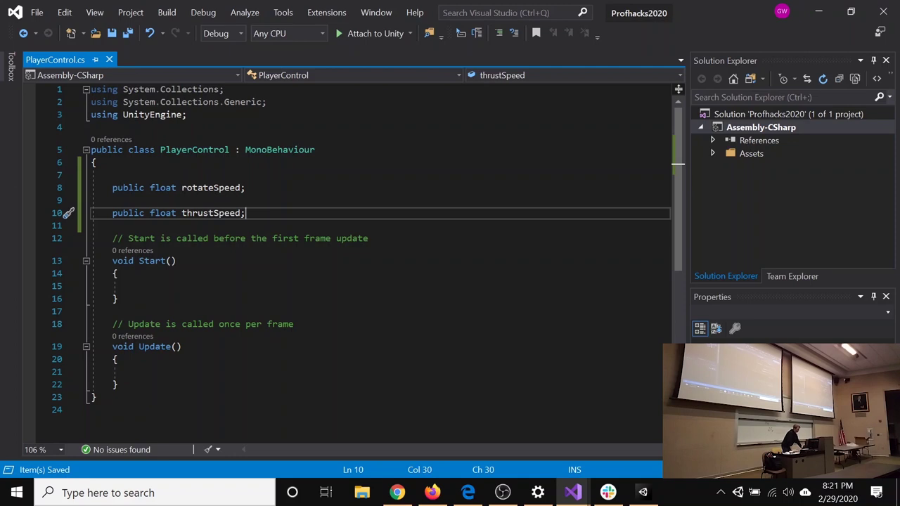
Make room inside Update() and begin a Vector3 rotationVector declaration.
scroll(366, 246, "down", 1)
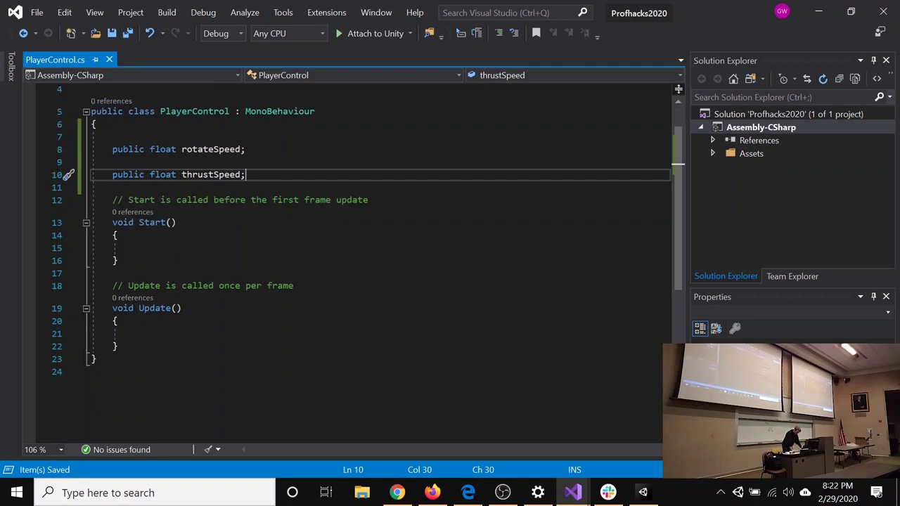
left_click(114, 333)
key("Return")
key("Return")
key("Up")
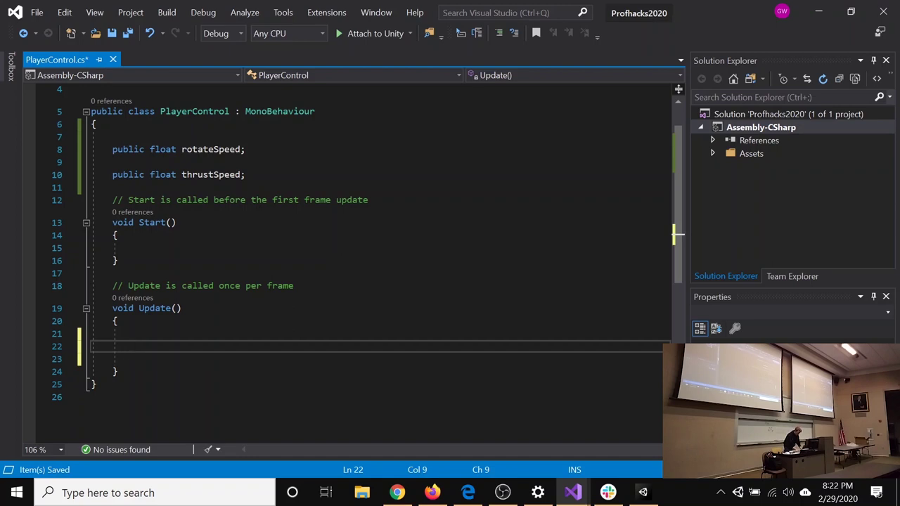
type("Vector3")
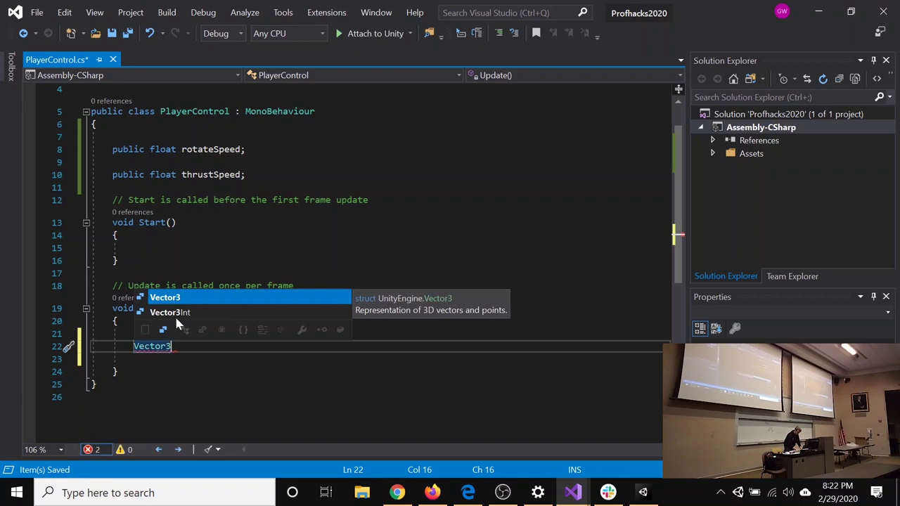
type(" rotatio")
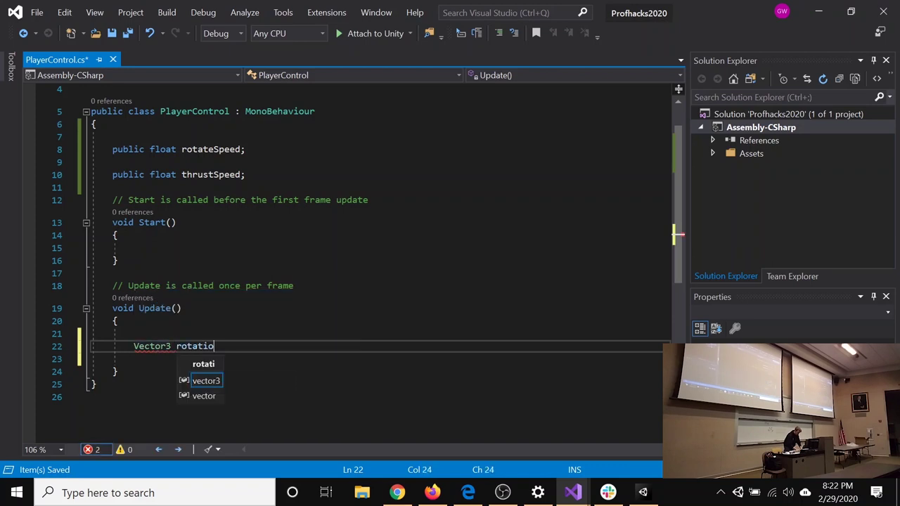
type("nVector")
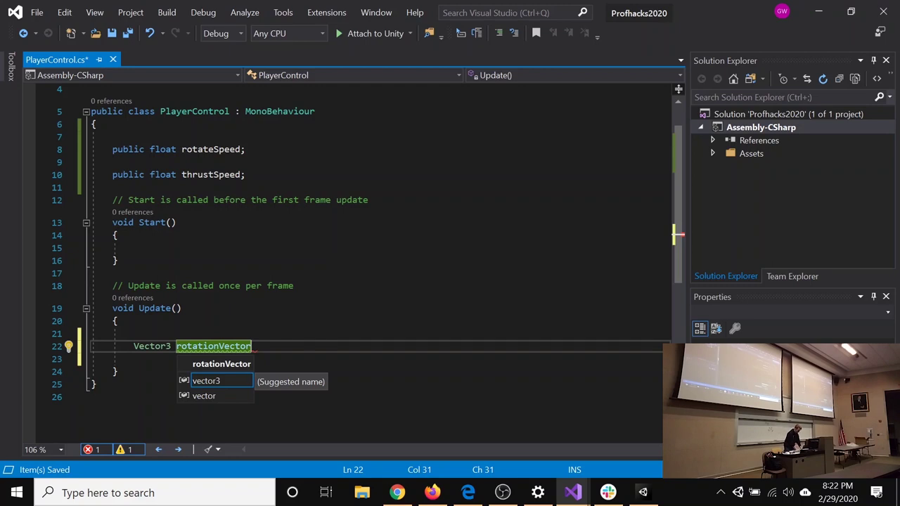
Finish the line as new Vector3(Input.GetAxis("Vertical"), 0, -Input.GetAxis("Horizontal")).
type("= new Vect")
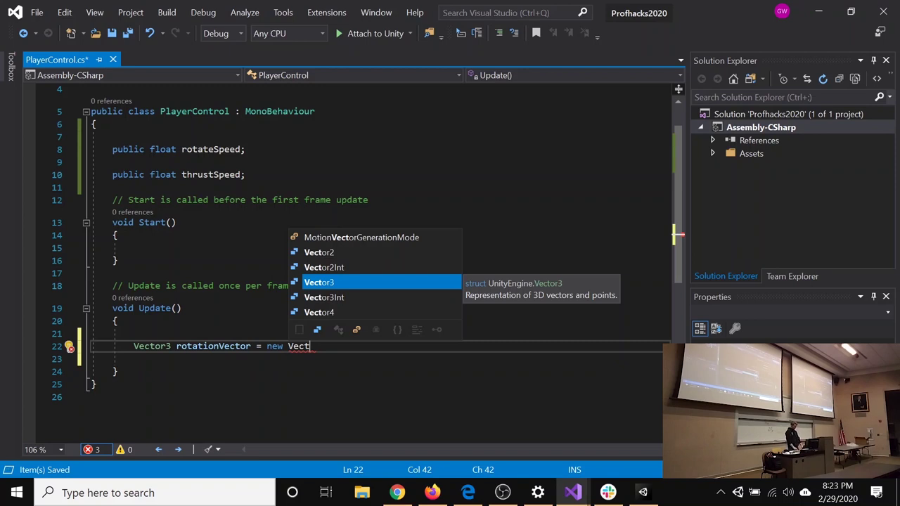
key("Tab")
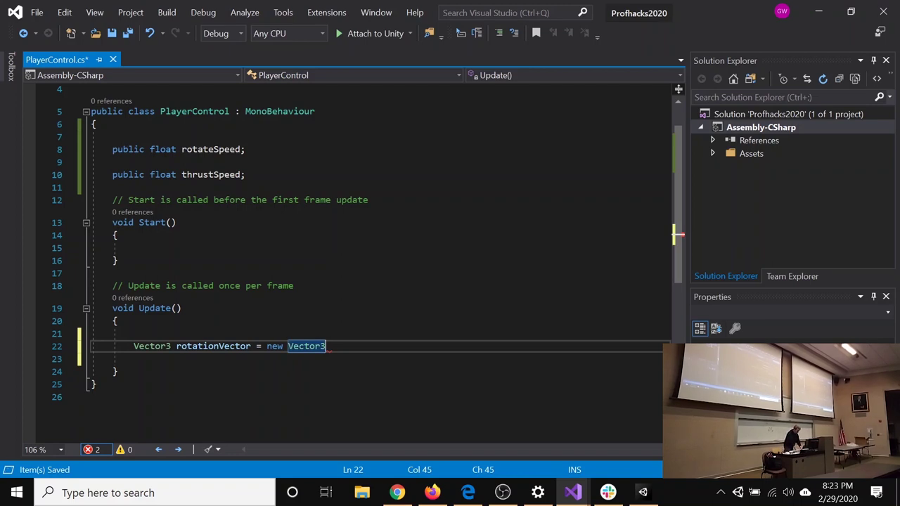
type("(")
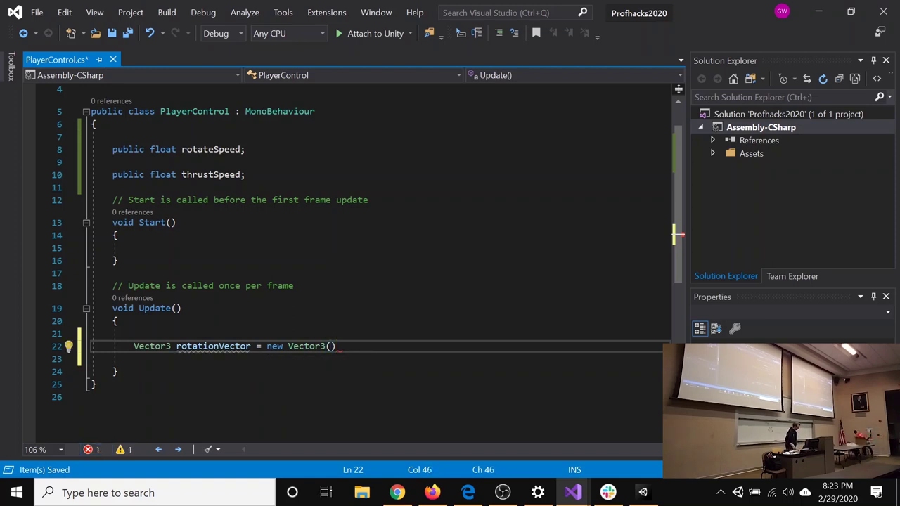
type("Input.g")
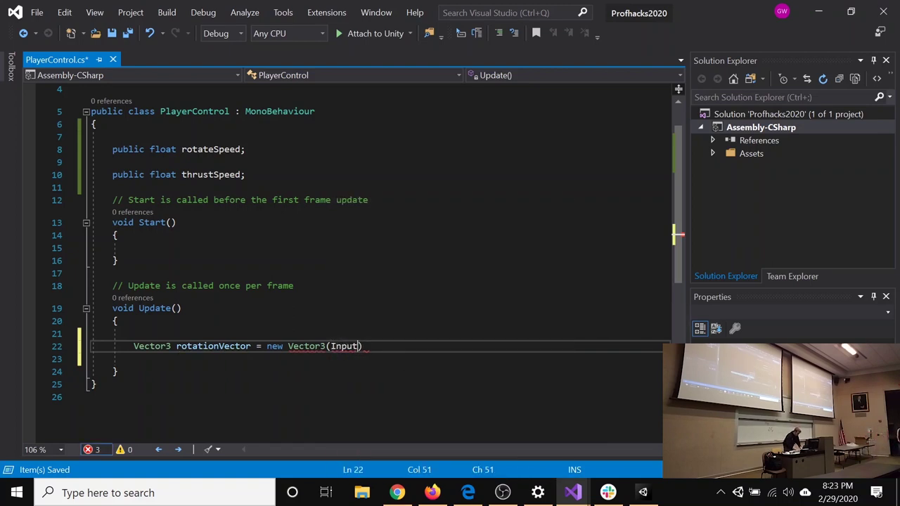
type("etAxis(")
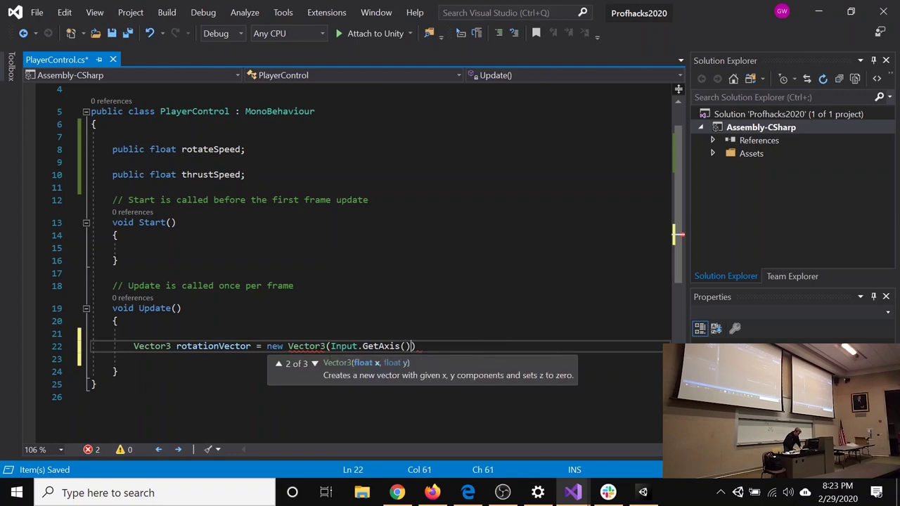
type("\"Ver")
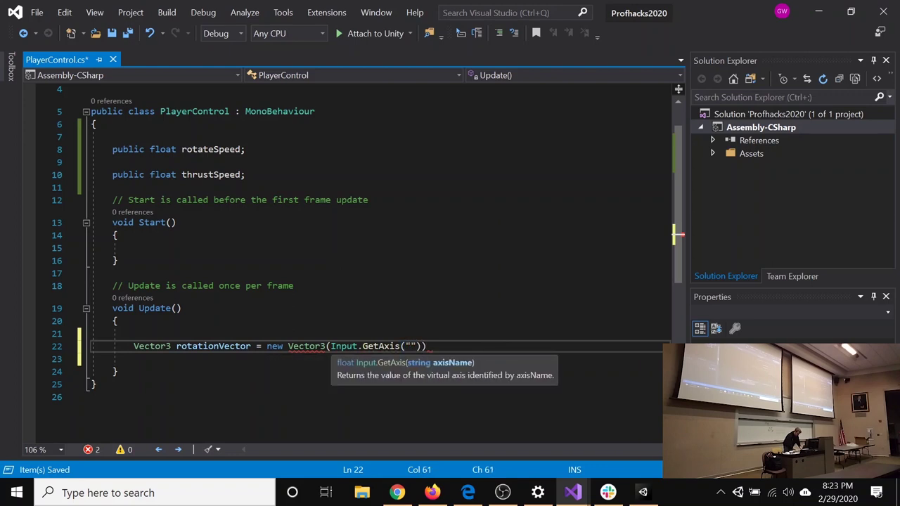
type("tical\"),")
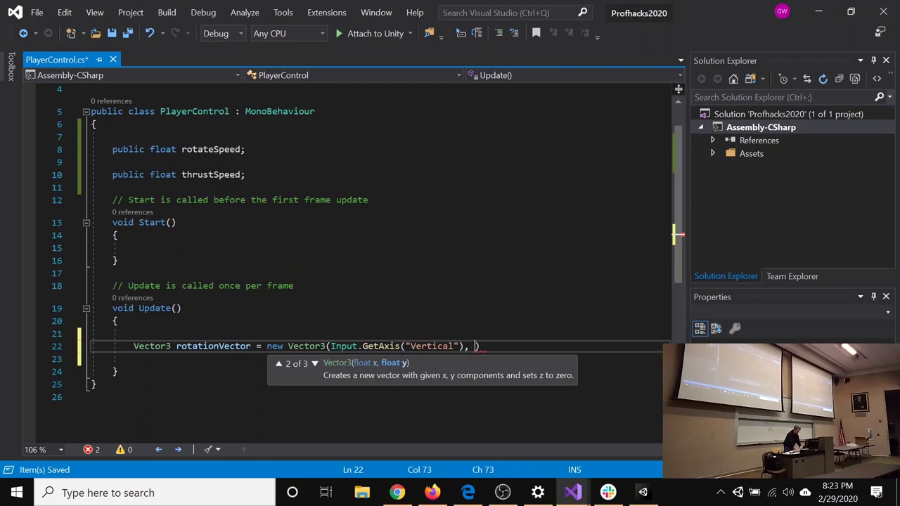
type(" 0,")
type("-")
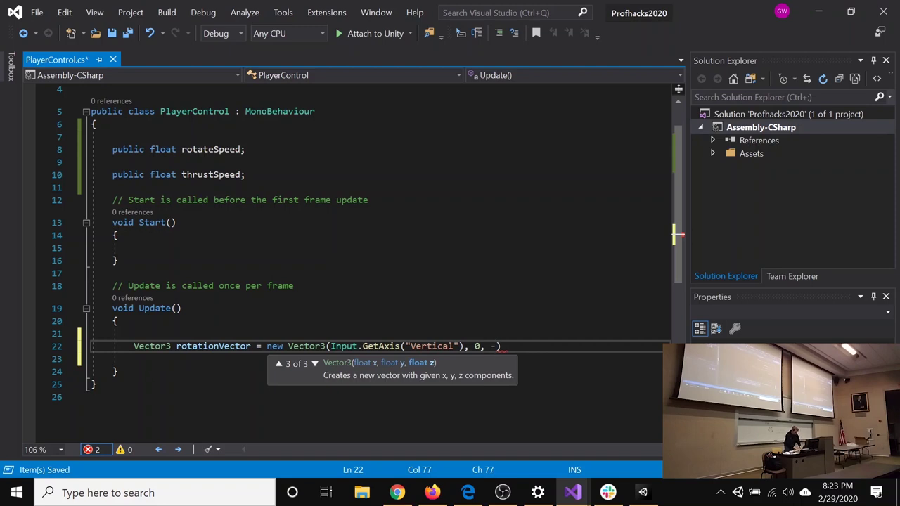
type("Input.GetAxis(\"Horizontal")
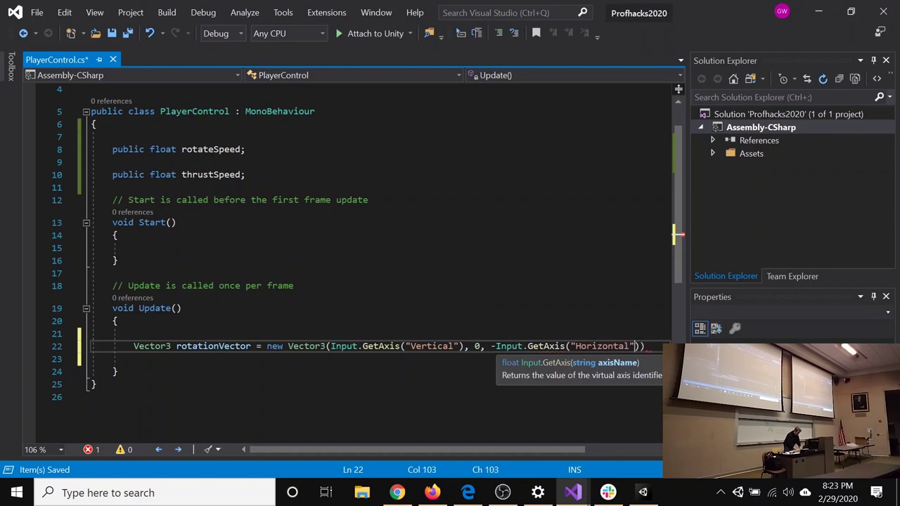
type("\"));")
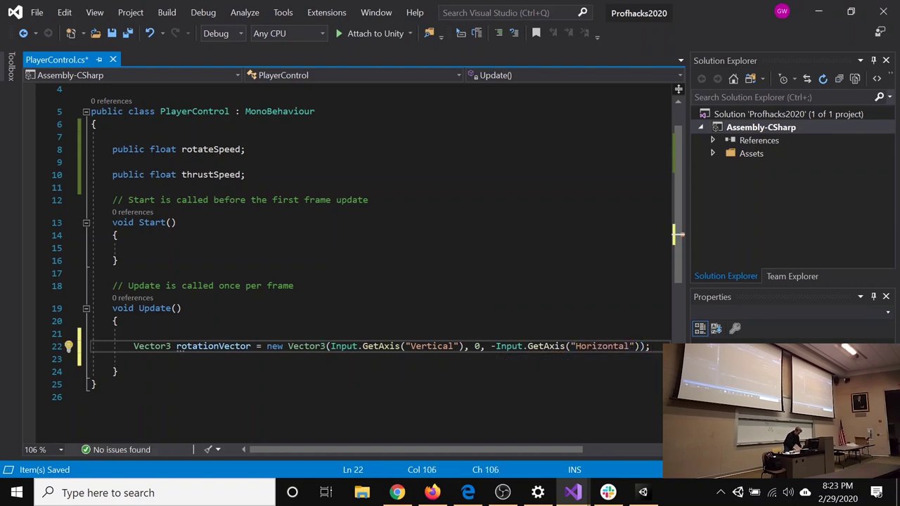
scroll(677, 235, "up", 1, "ctrl")
scroll(677, 242, "right", 2)
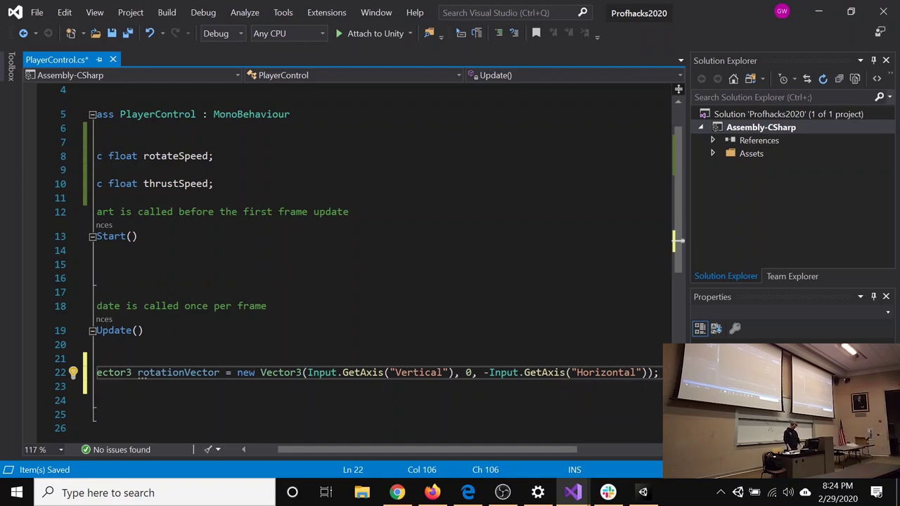
Add transform.Rotate(rotationVector, Space.Self); below the rotationVector line and save.
key("Return")
key("Return")
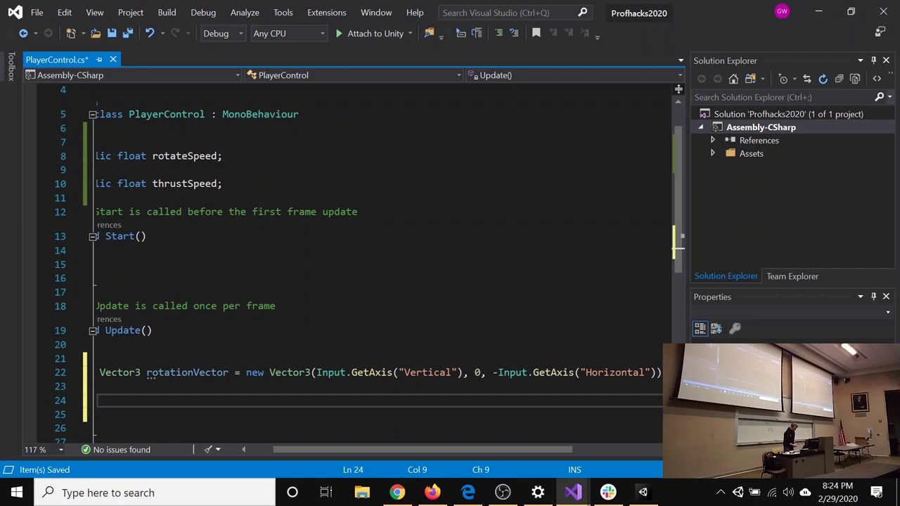
type("transform")
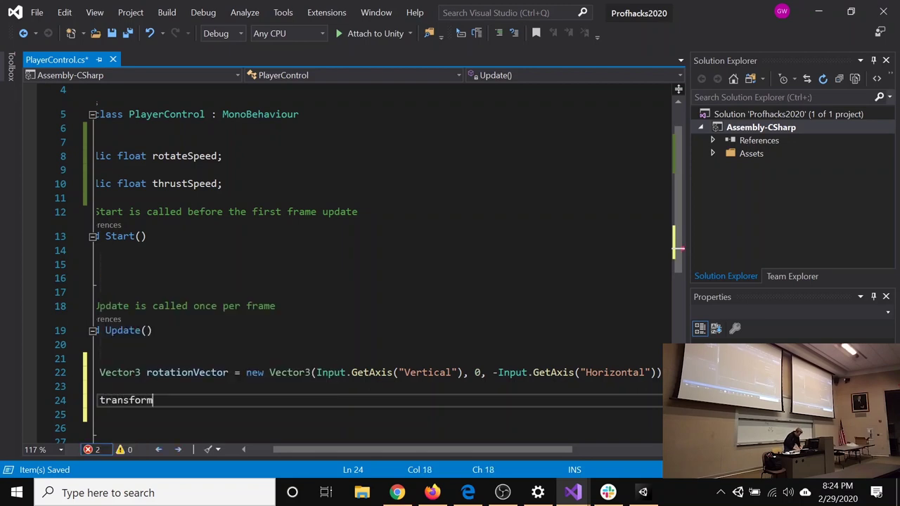
type(".Rotate")
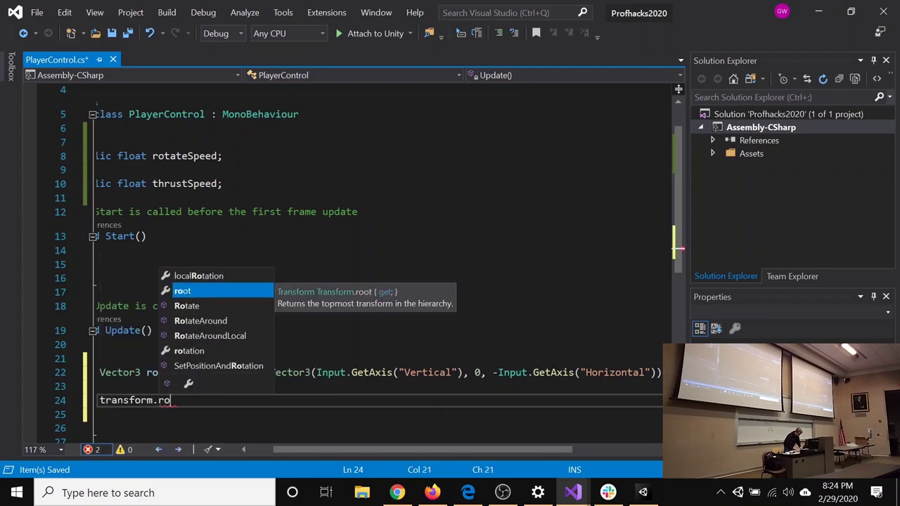
type("()")
key("Left")
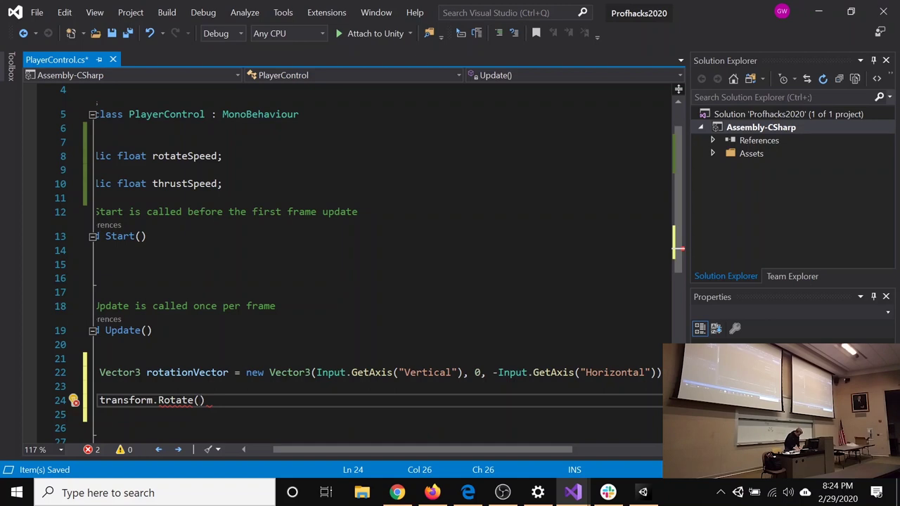
type("ro")
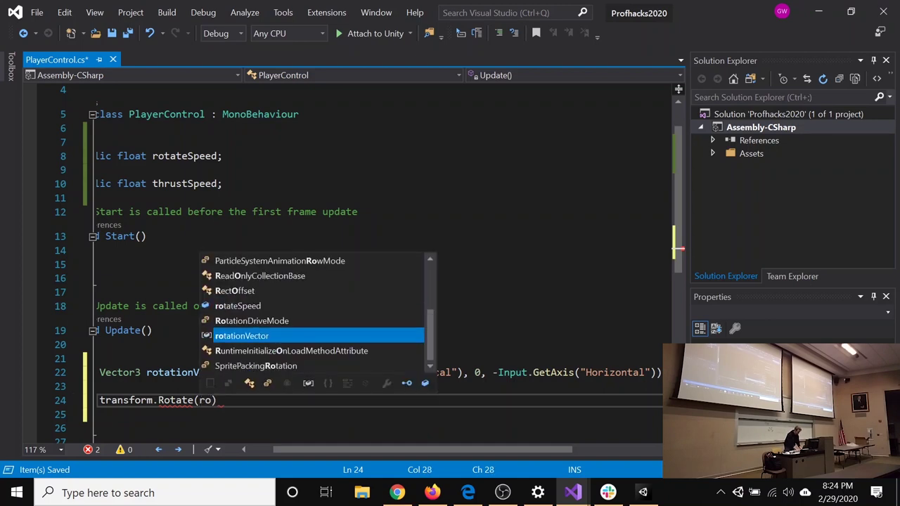
key("Tab")
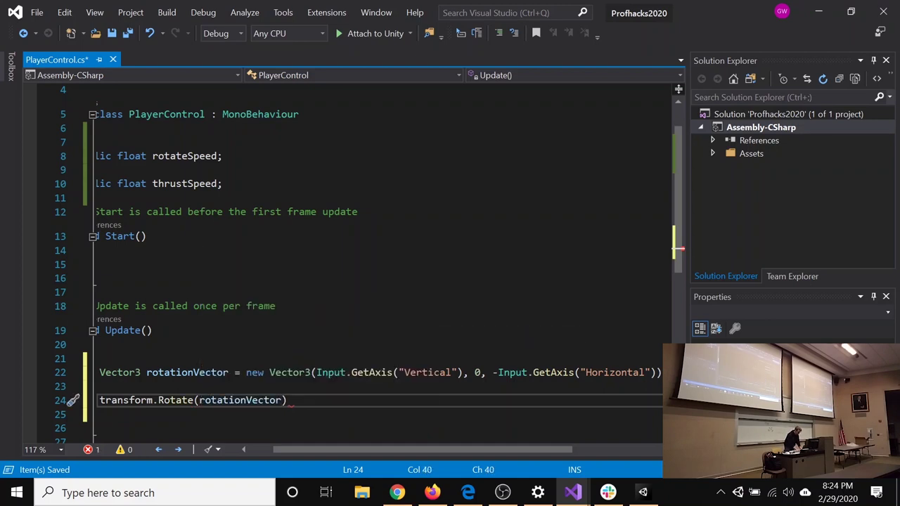
type(", Space.s")
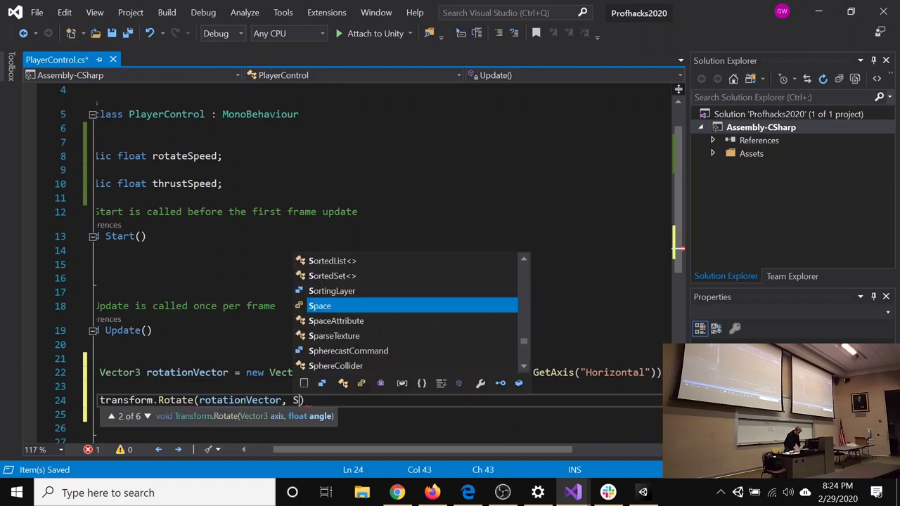
type("e")
key("Tab")
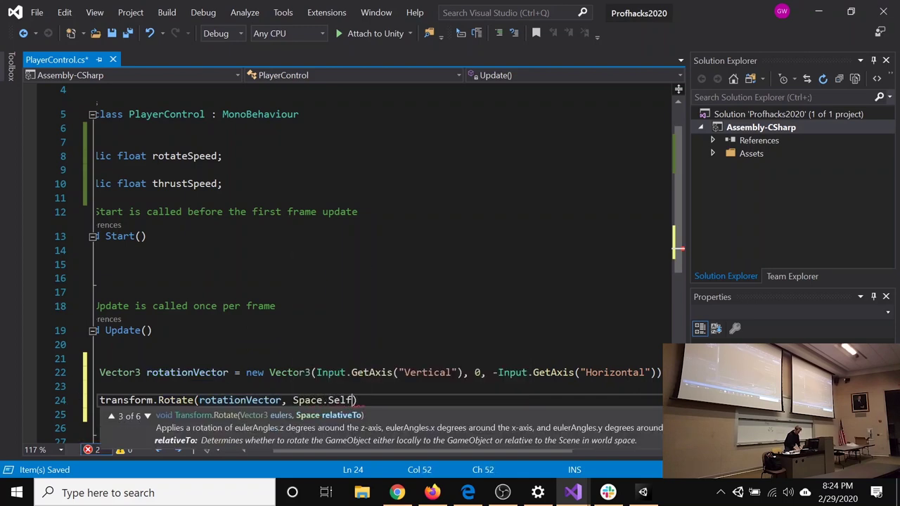
type(");")
key("ctrl+s")
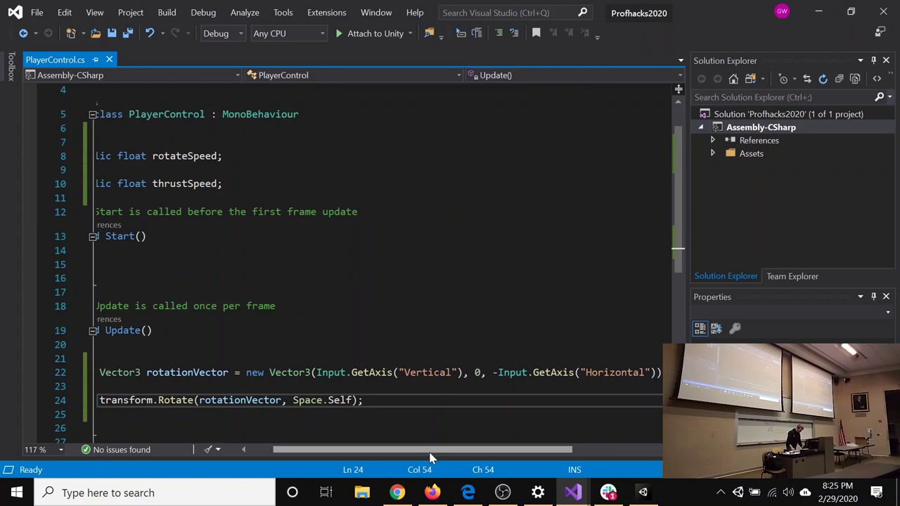
Open blank lines below the Rotate call for more code.
scroll(422, 450, "left", 2)
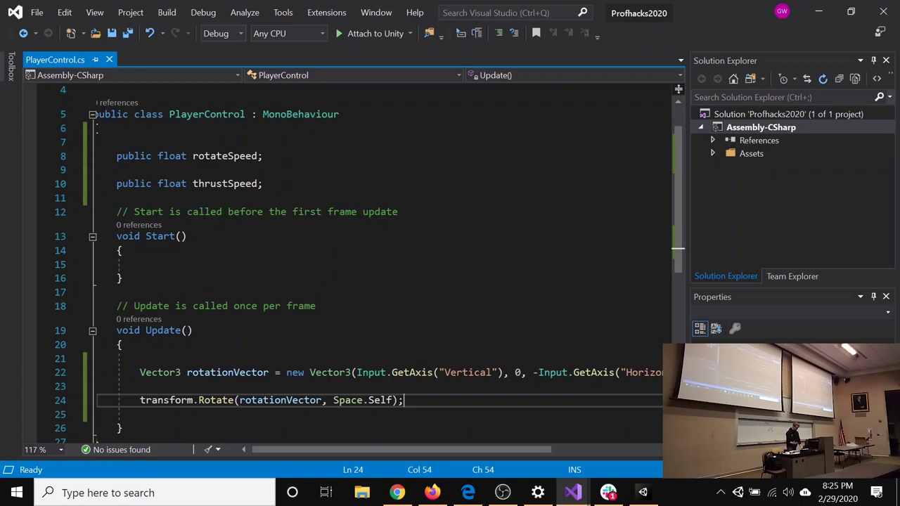
key("Return")
key("Return")
key("Return")
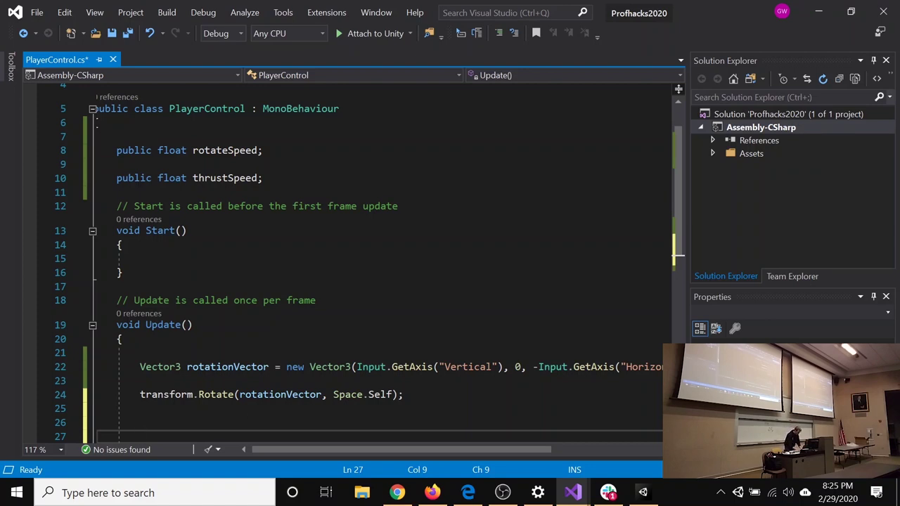
scroll(379, 268, "down", 2)
Add an if block that checks Input.GetKey(KeyCode.Space).
type("if(")
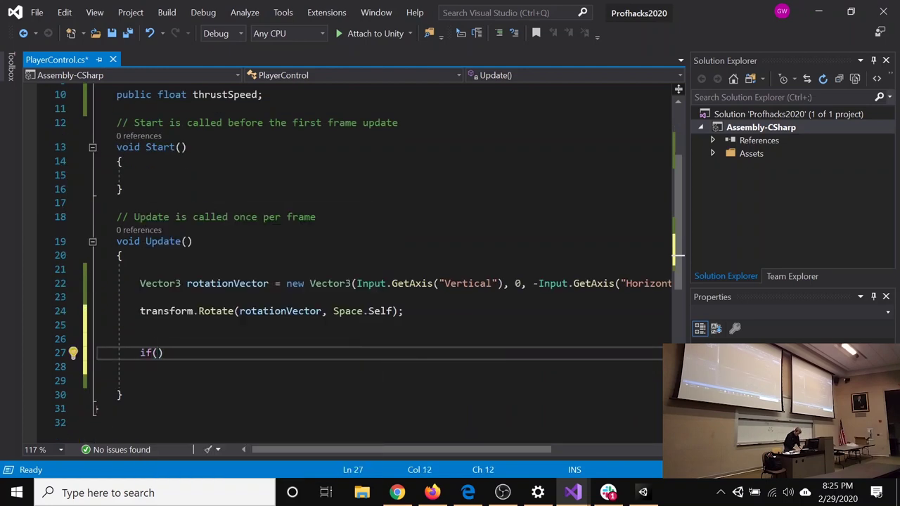
type("Input.ge")
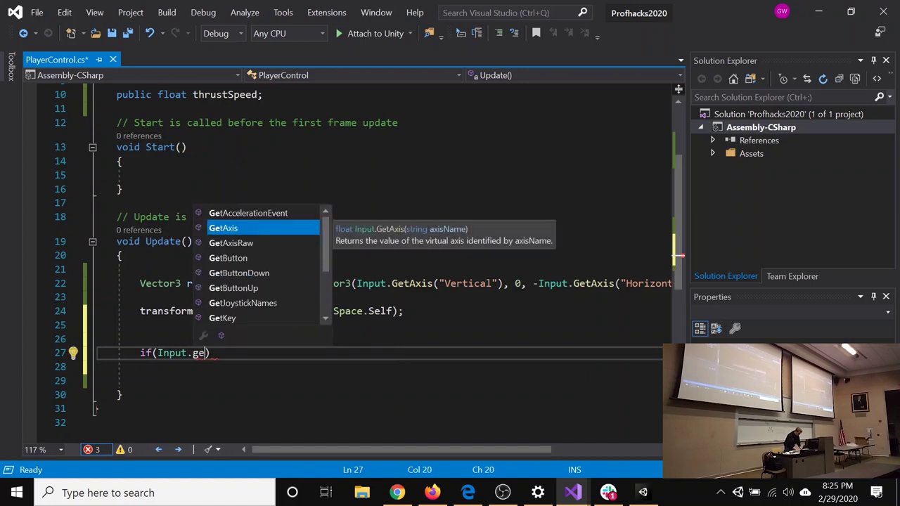
type("tke")
key("Tab")
type("()")
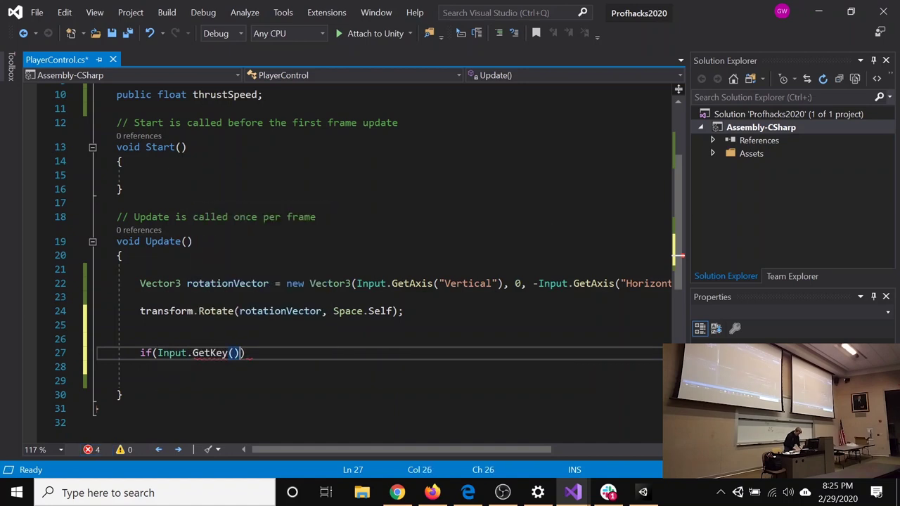
left_click(237, 353)
type("KeyC")
key("Tab")
type(".Spa")
key("Tab")
key("Right")
key("Right")
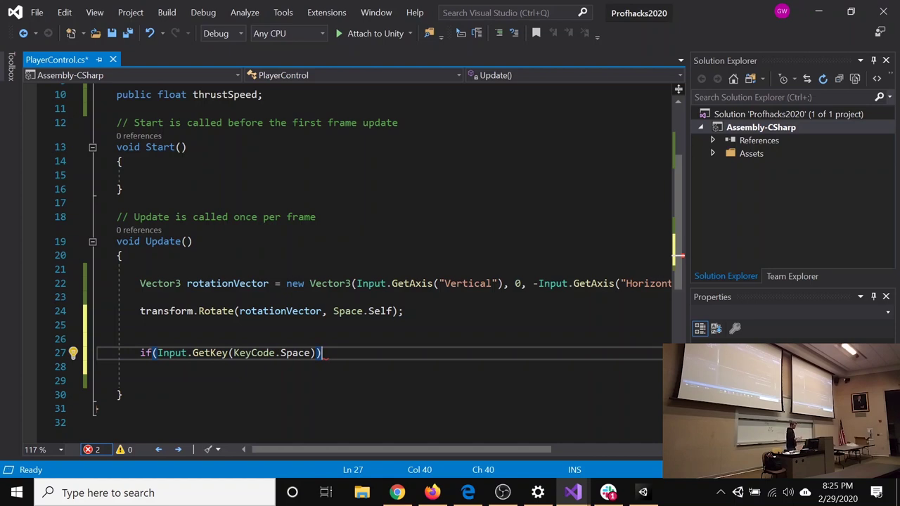
type("{")
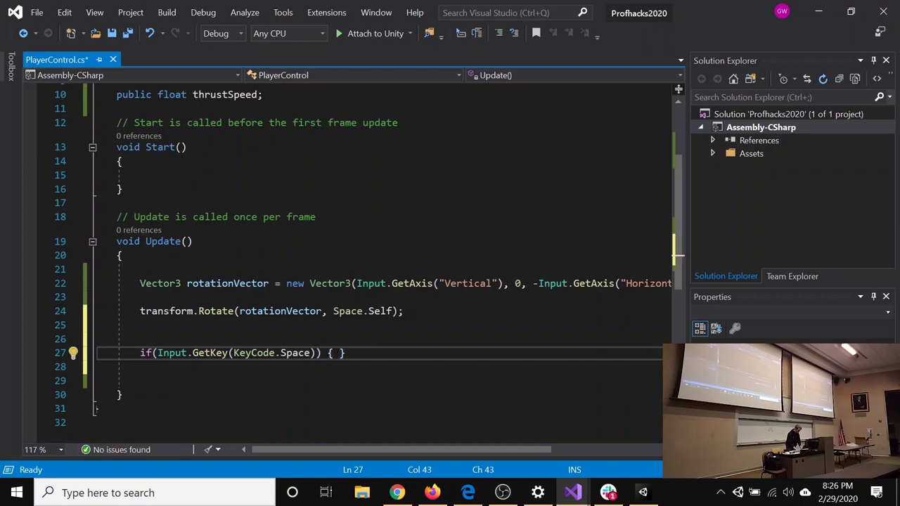
key("Return")
key("Return")
key("Return")
key("Up")
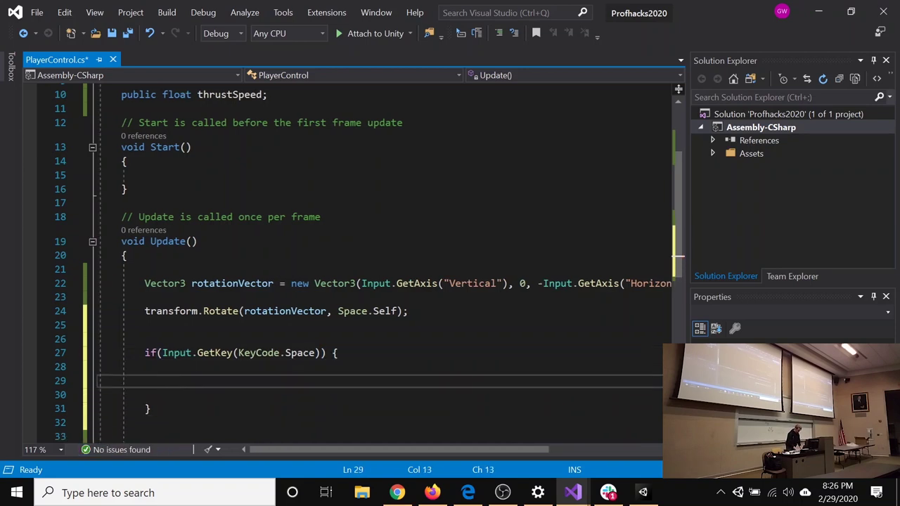
Inside the if block call transform.Translate(new Vector3(0, thrustSpeed, 0)) and save the script.
type("transform.tr")
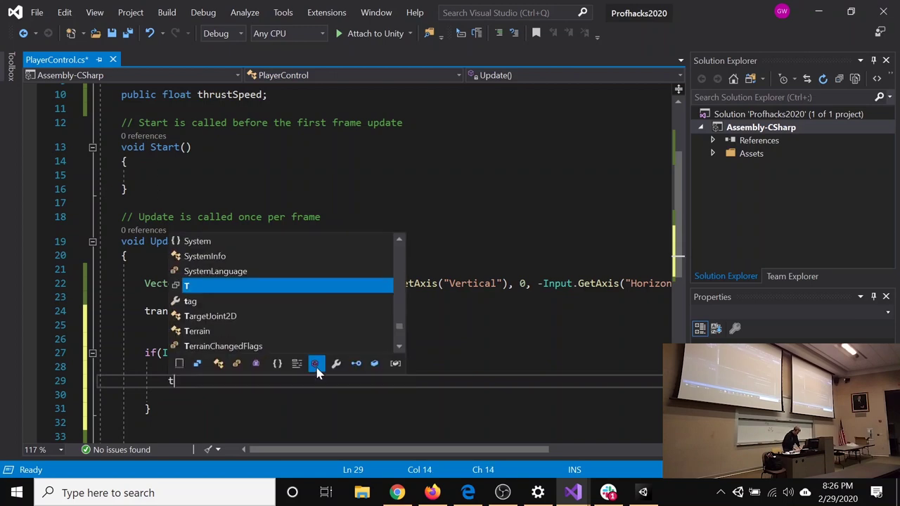
key("Tab")
key("BackSpace")
key("BackSpace")
key("BackSpace")
key("BackSpace")
key("BackSpace")
key("BackSpace")
key("BackSpace")
key("BackSpace")
key("BackSpace")
key("BackSpace")
type(".Tra")
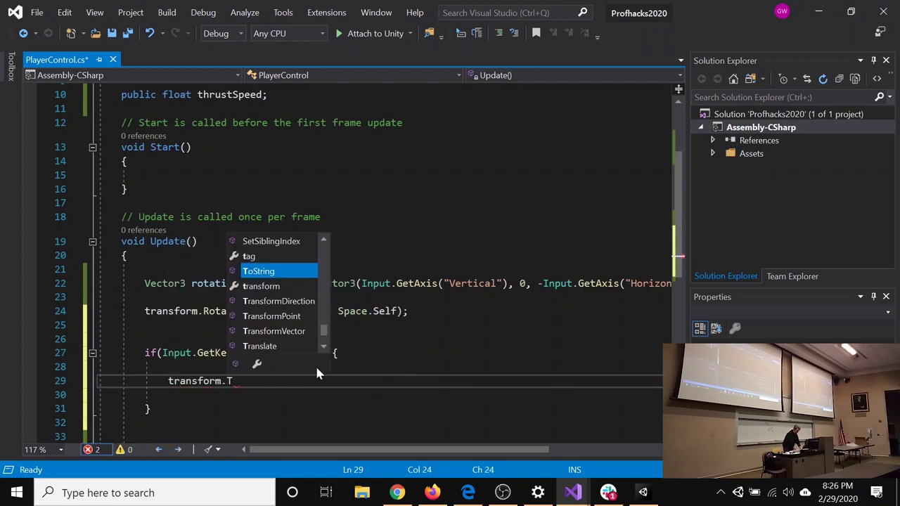
key("Down")
key("Down")
key("Down")
key("Tab")
type("(")
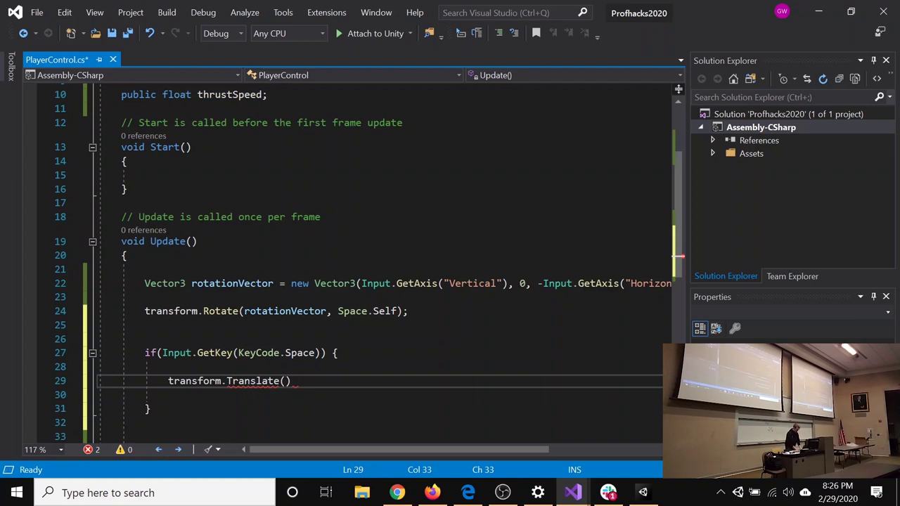
type("new Ve")
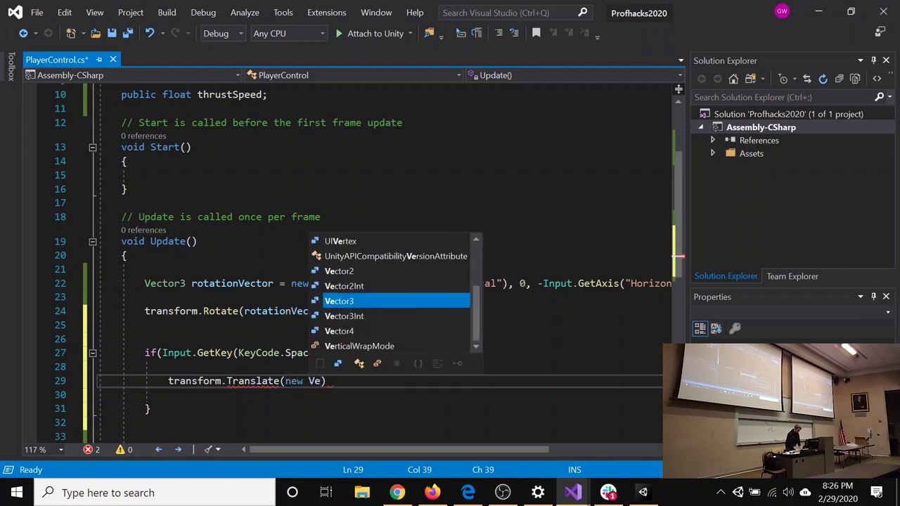
key("Tab")
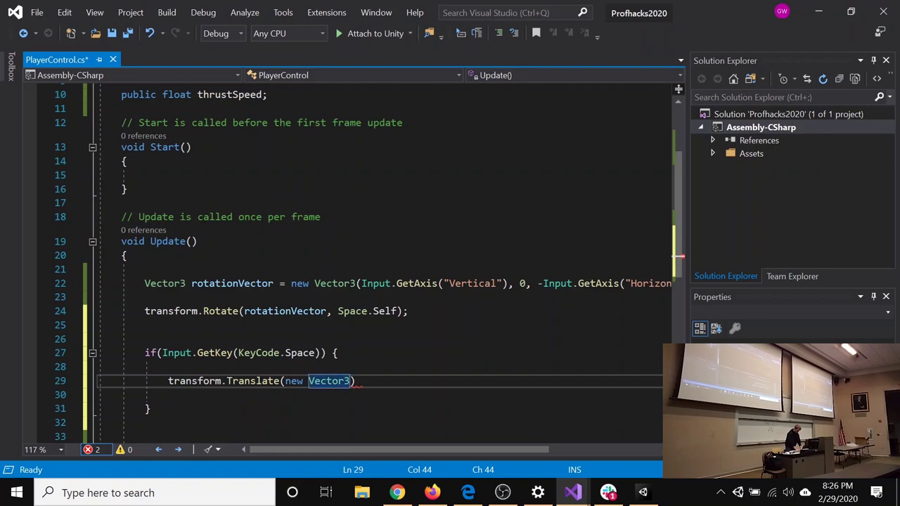
type("(")
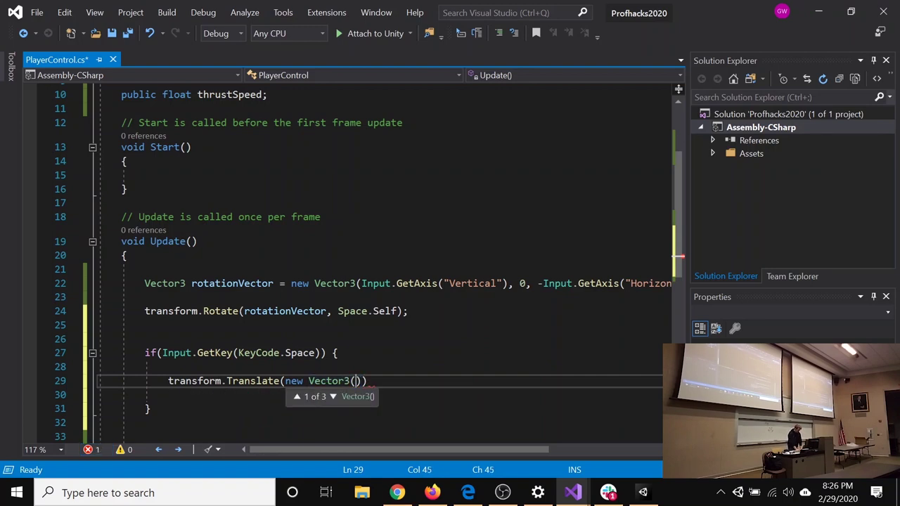
type("0,")
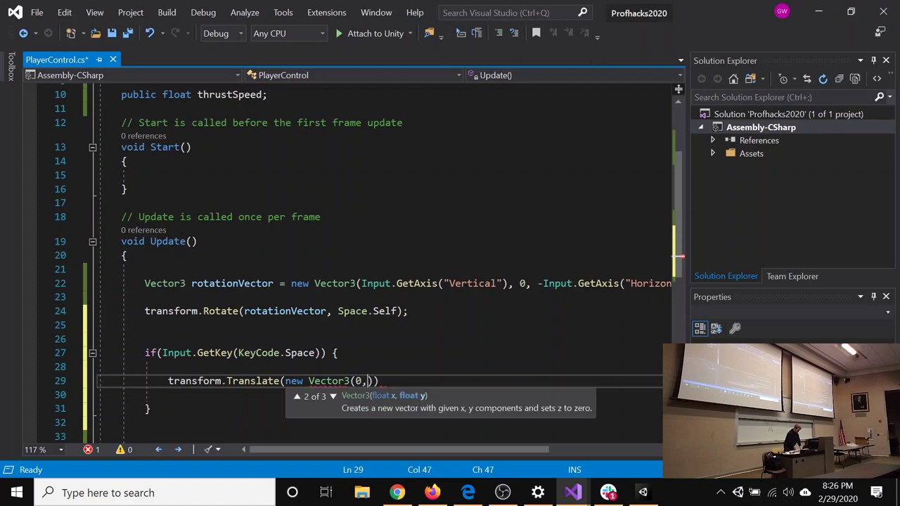
type(" thrustSpeed")
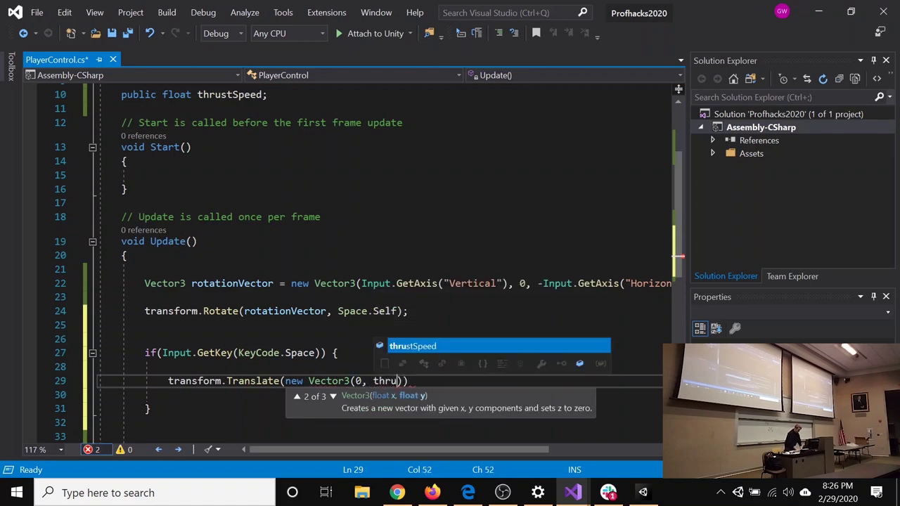
type(", 0))")
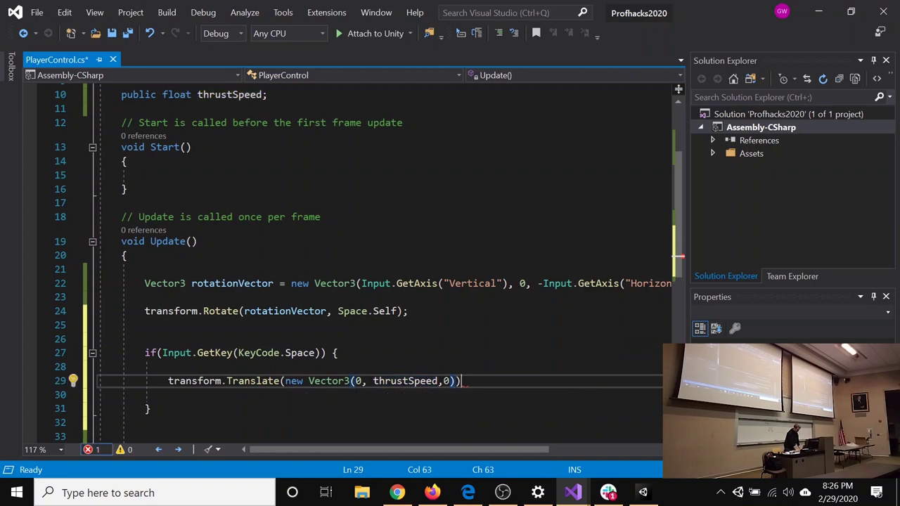
type(";")
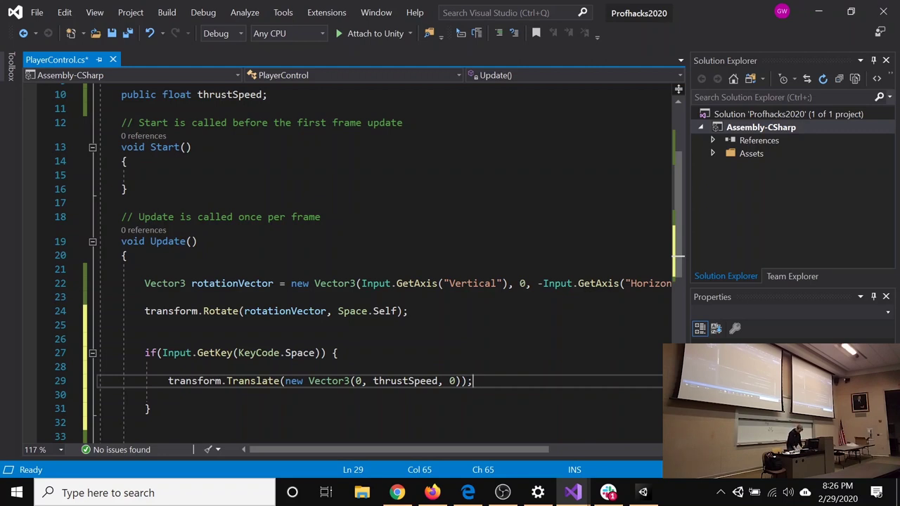
key("ctrl+s")
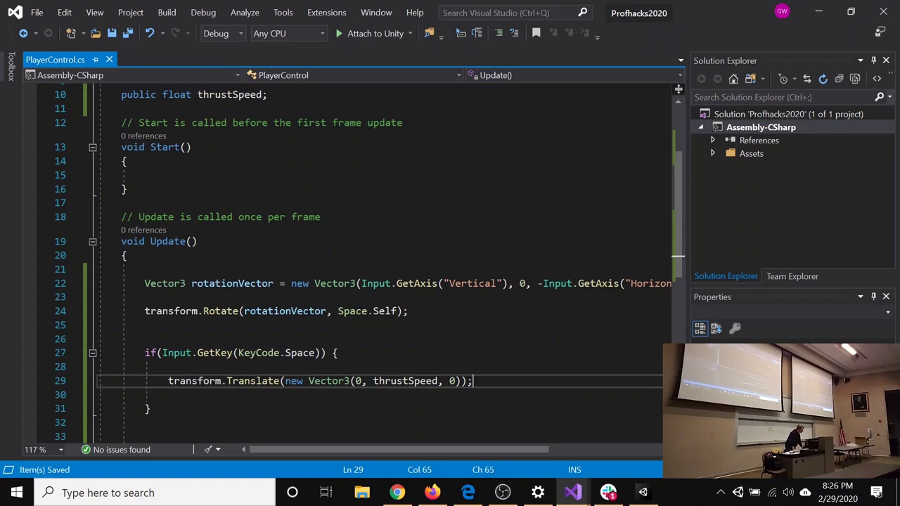
left_click(643, 492)
Run the scene in Play mode to test the Player's rotation and thrust.
scroll(743, 305, "down", 1)
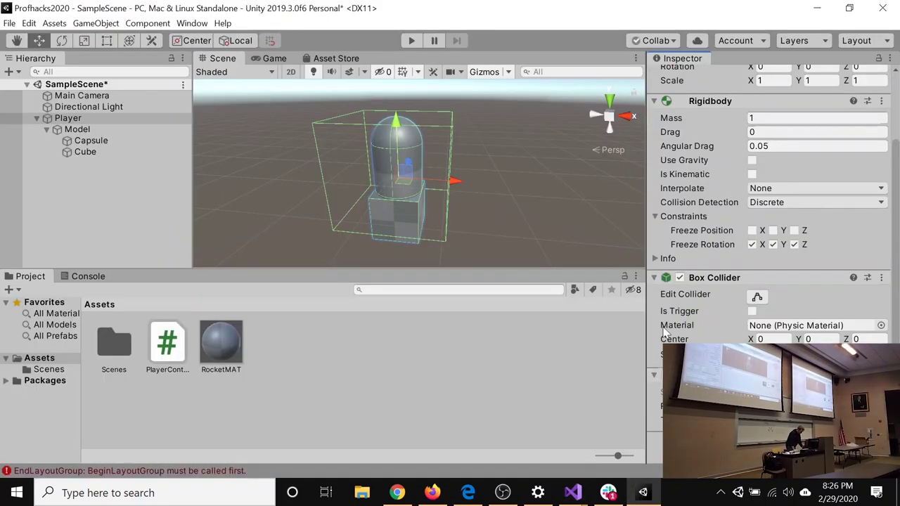
left_click(695, 76)
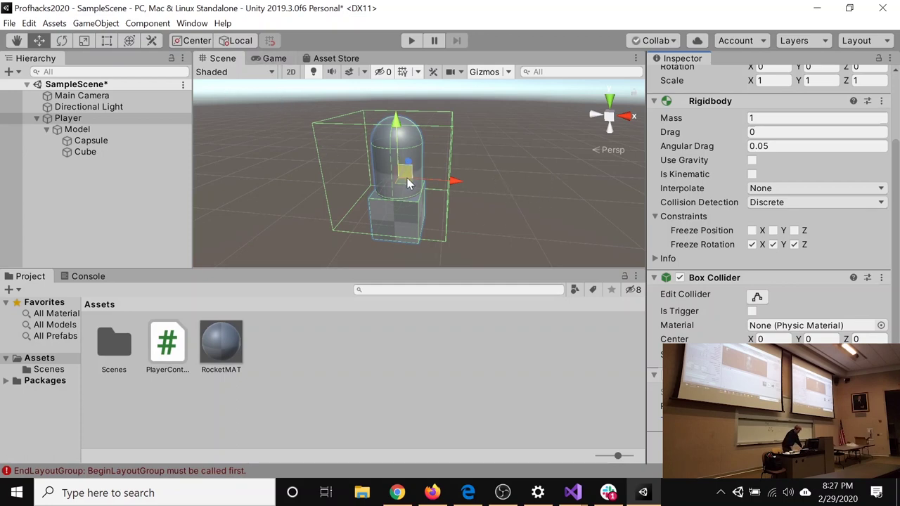
left_click(413, 42)
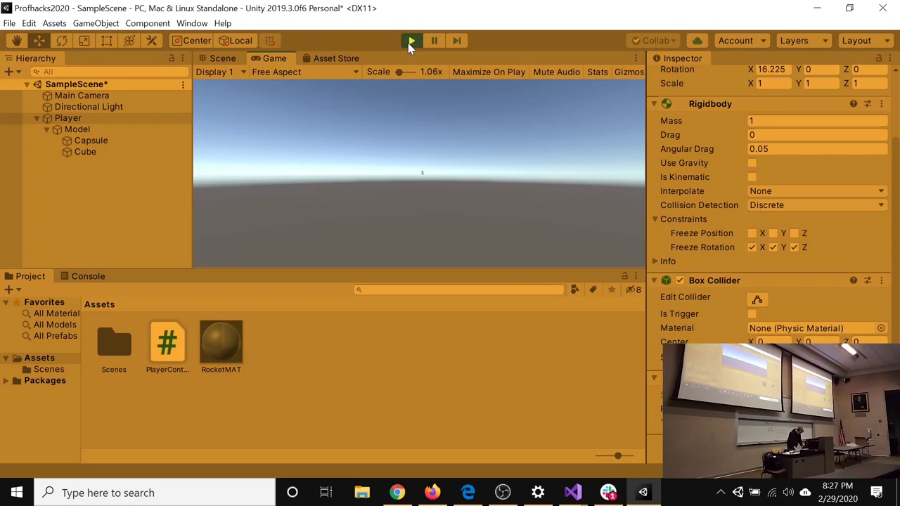
Stop Play mode and bring up the Window menu.
left_click(411, 41)
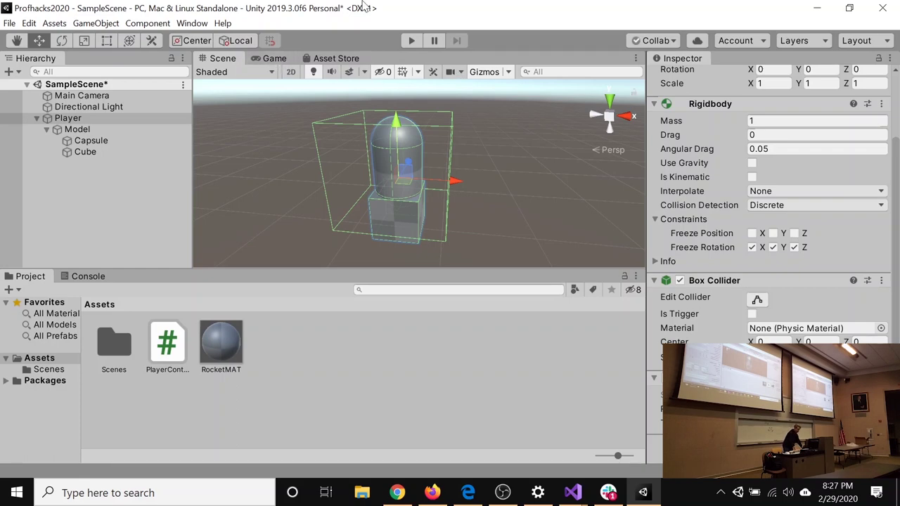
left_click(194, 25)
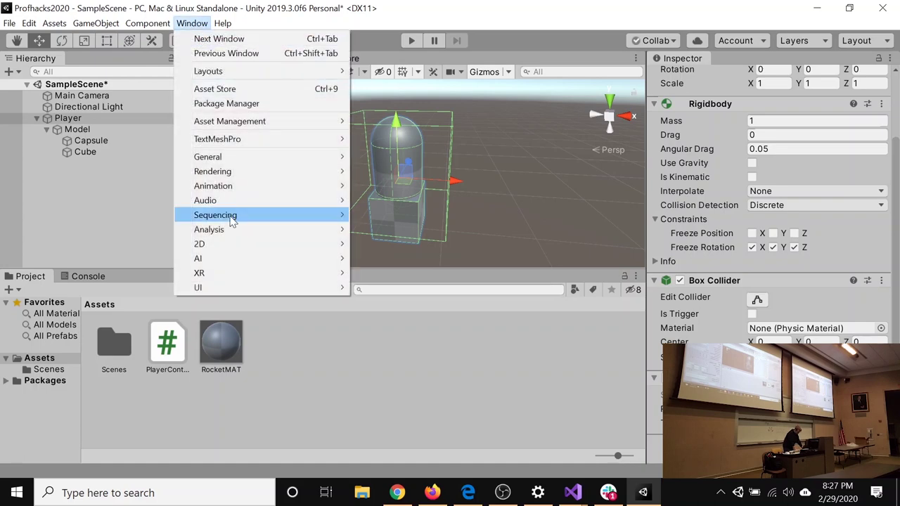
Open the Game view, dock it beside the Scene view, and widen both panels.
mouse_move(227, 162)
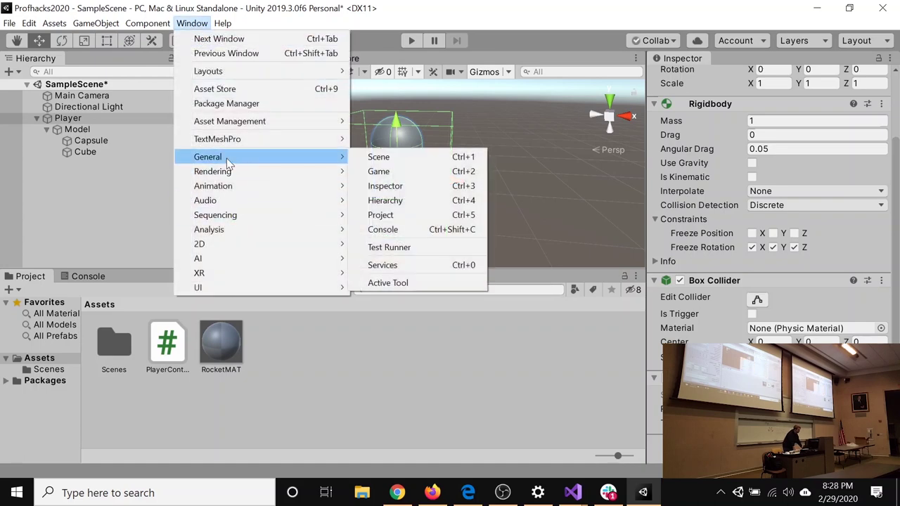
left_click(406, 173)
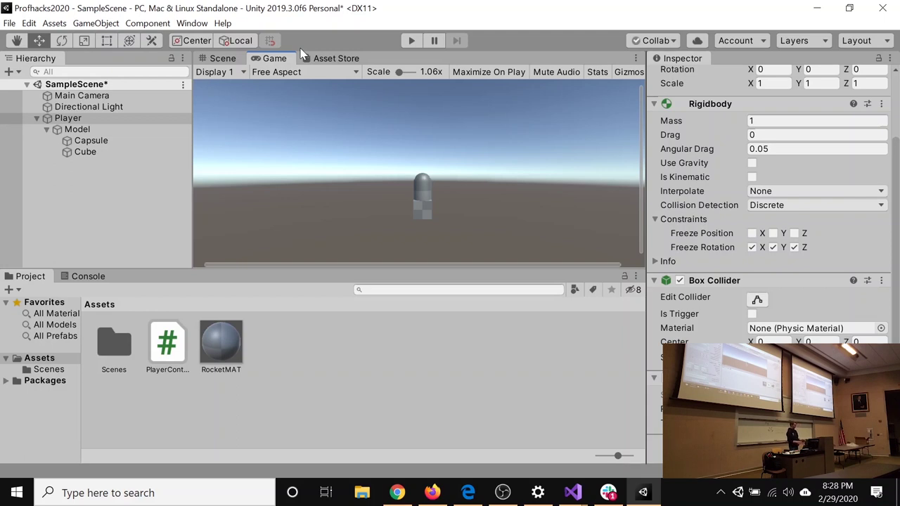
left_click_drag(191, 170, 167, 172)
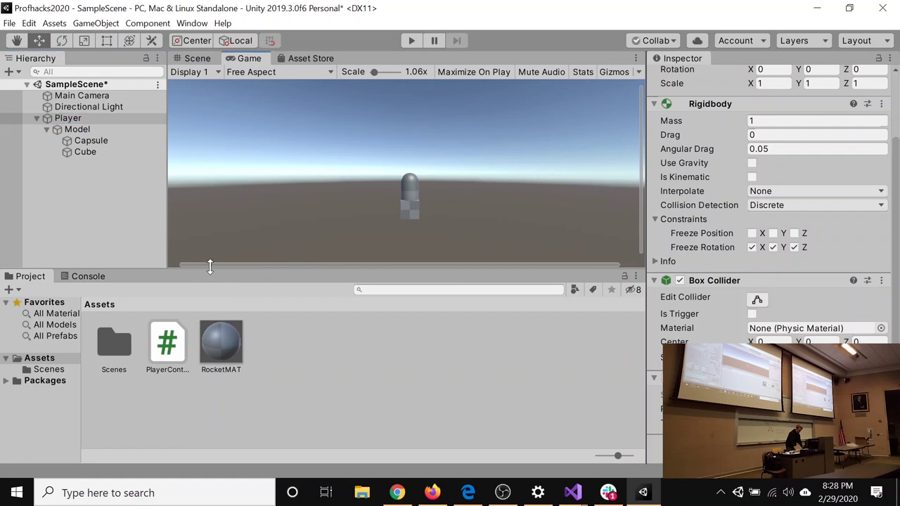
left_click_drag(210, 265, 211, 271)
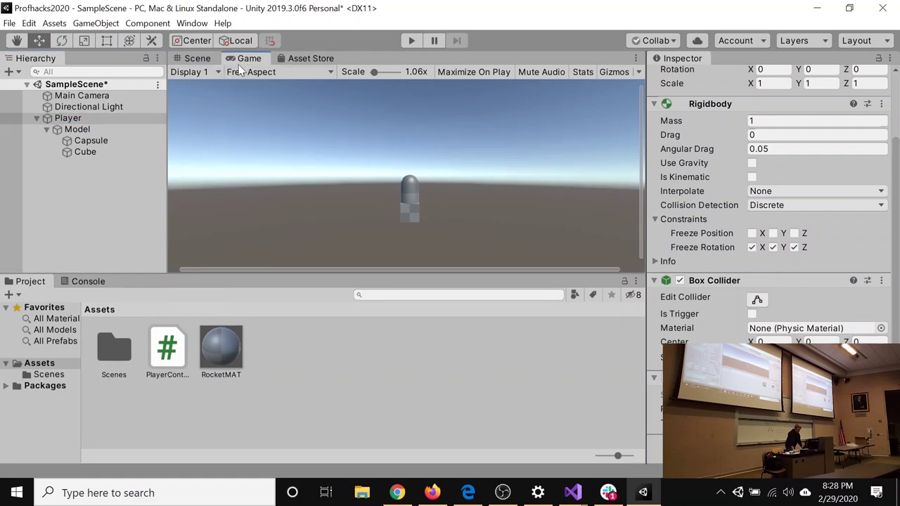
left_click_drag(250, 60, 561, 207)
left_click_drag(486, 195, 430, 189)
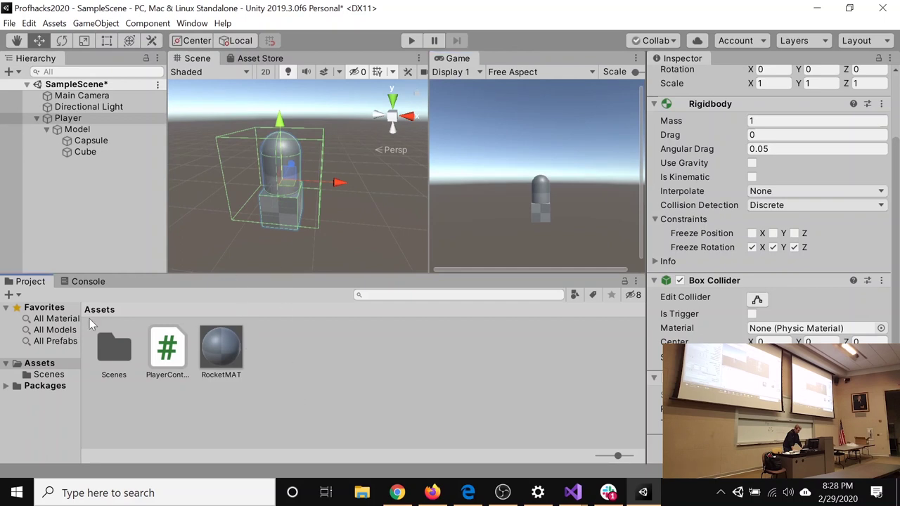
left_click(643, 269)
left_click_drag(642, 270, 704, 269)
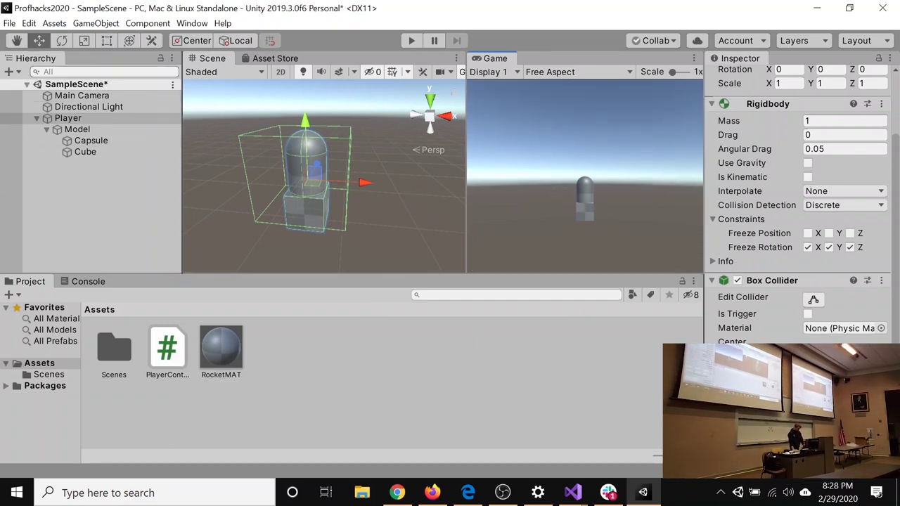
left_click(85, 95)
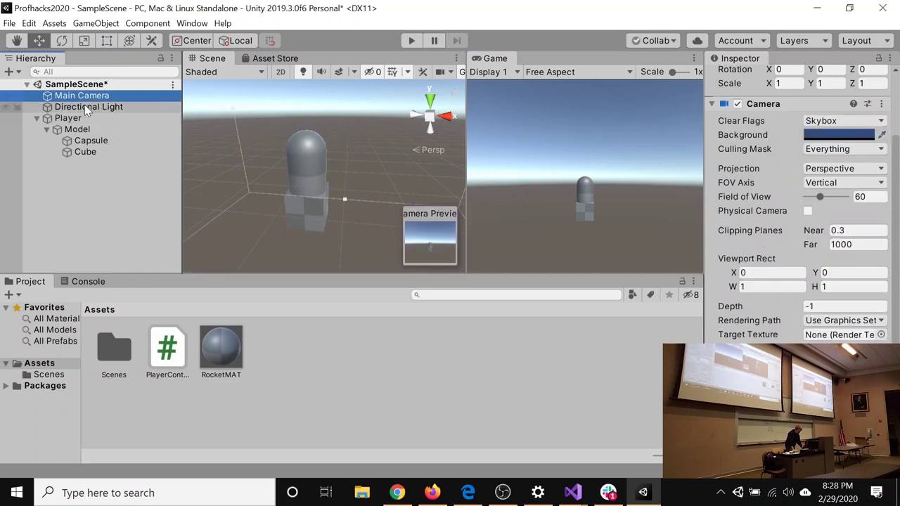
Make Main Camera a child of Player and tilt it to X rotation -57.79.
left_click_drag(73, 102, 69, 121)
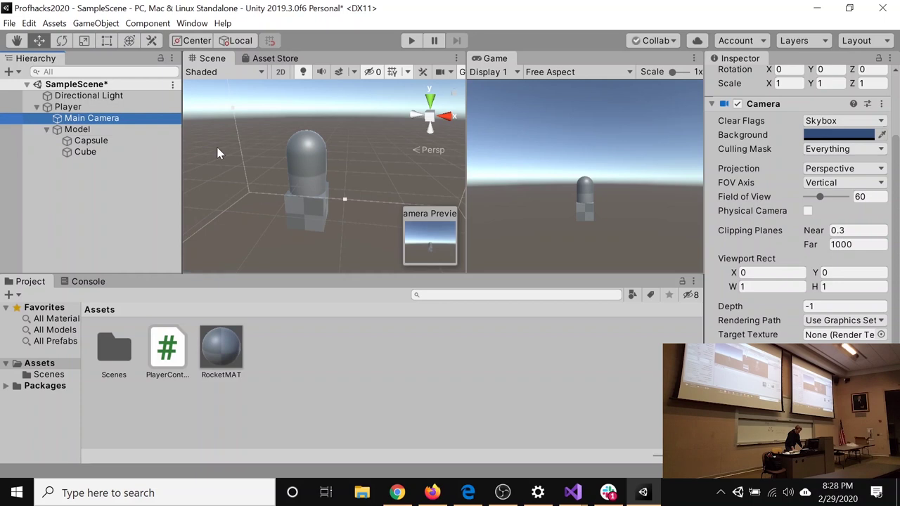
scroll(285, 171, "down", 2)
scroll(285, 171, "down", 1)
left_click_drag(467, 192, 442, 192)
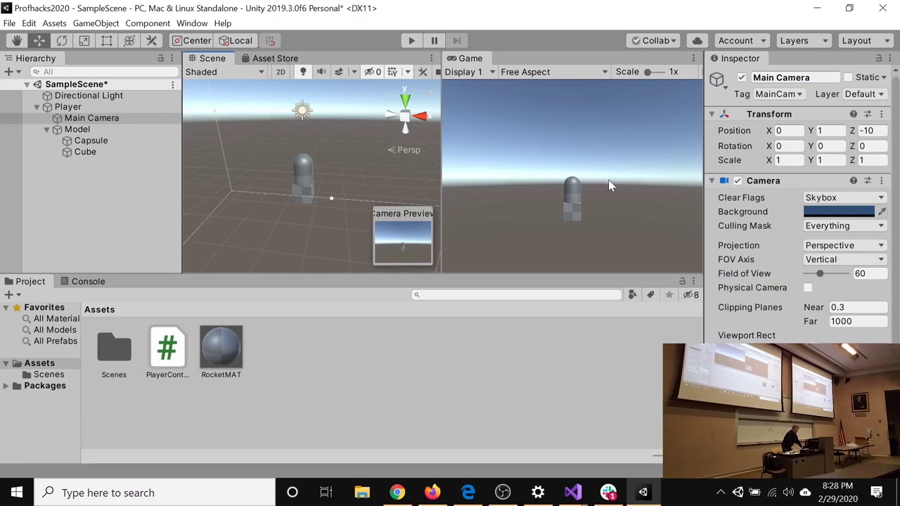
mouse_move(769, 145)
left_mouse_down()
mouse_move(684, 160)
mouse_move(250, 178)
mouse_move(245, 168)
mouse_move(772, 145)
left_mouse_up()
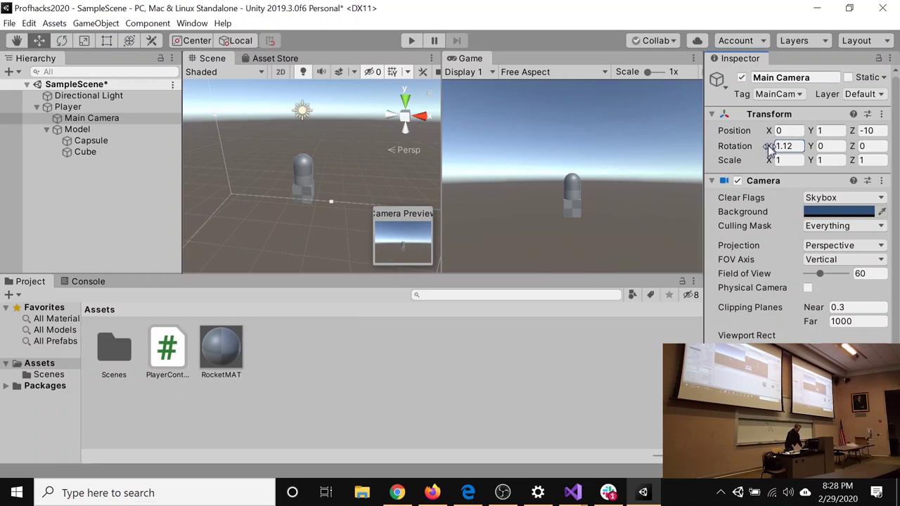
left_click_drag(771, 145, 304, 245)
left_click_drag(293, 180, 305, 209, "alt")
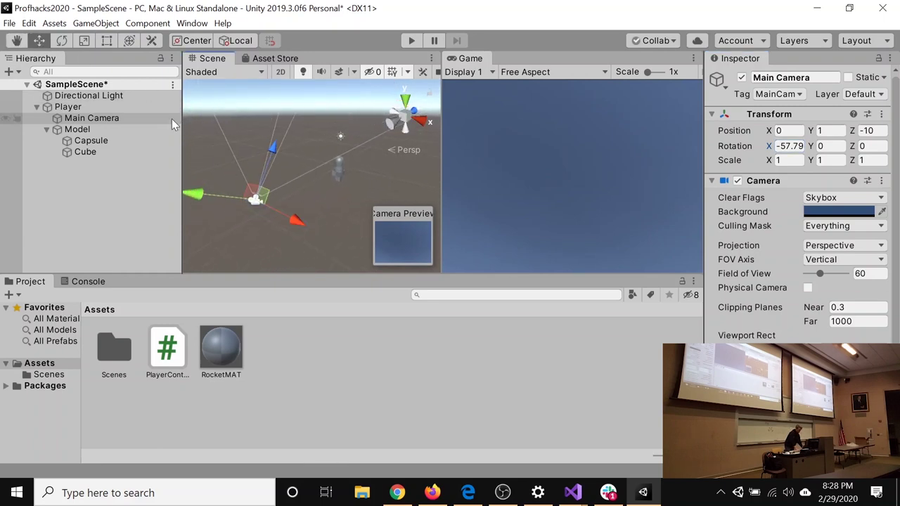
Move the camera behind Player to 0, -5.03, -4.57 and start Play mode.
left_click(62, 40)
left_click(40, 40)
left_click_drag(223, 137, 258, 163, "alt")
left_click_drag(199, 115, 273, 153)
left_click_drag(321, 132, 328, 138)
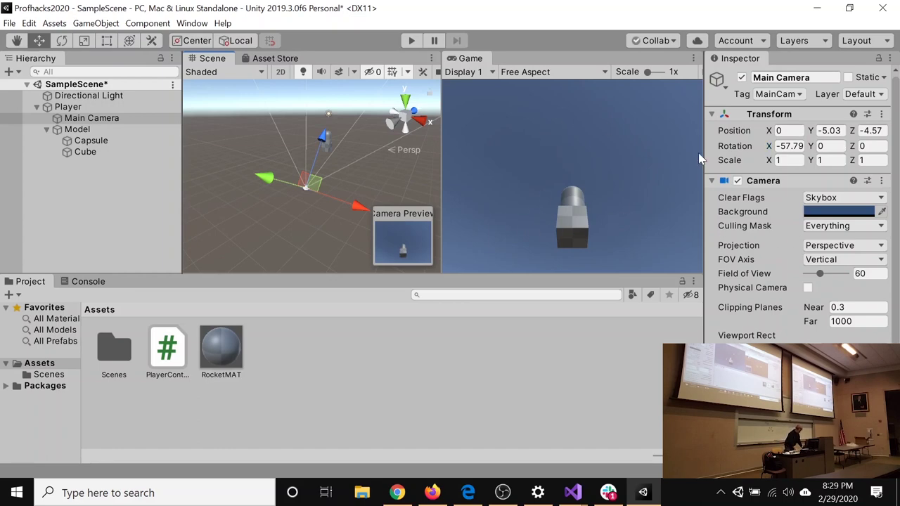
left_click(412, 41)
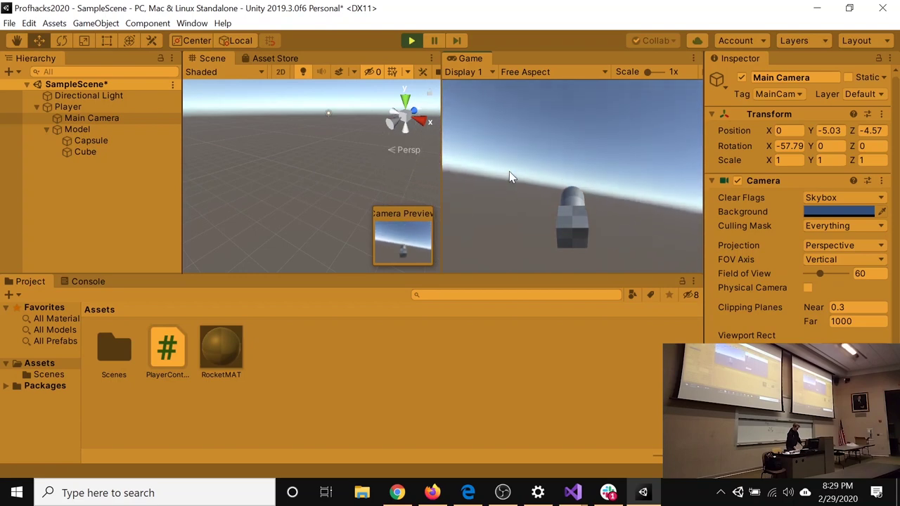
Exit Play mode, leaving the tilted camera parented to Player.
left_click(412, 42)
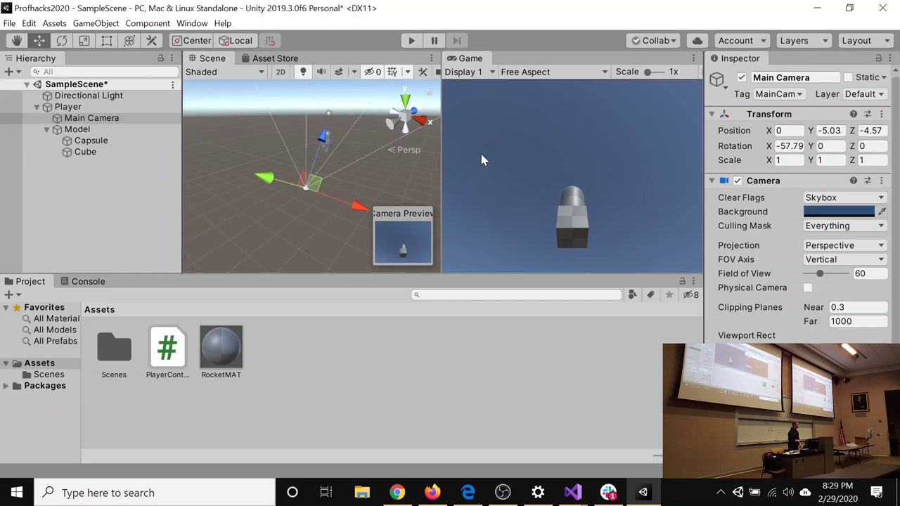
Reposition Main Camera to 0, -5.19, -4.11, with Position X set to 0.
left_click(84, 120)
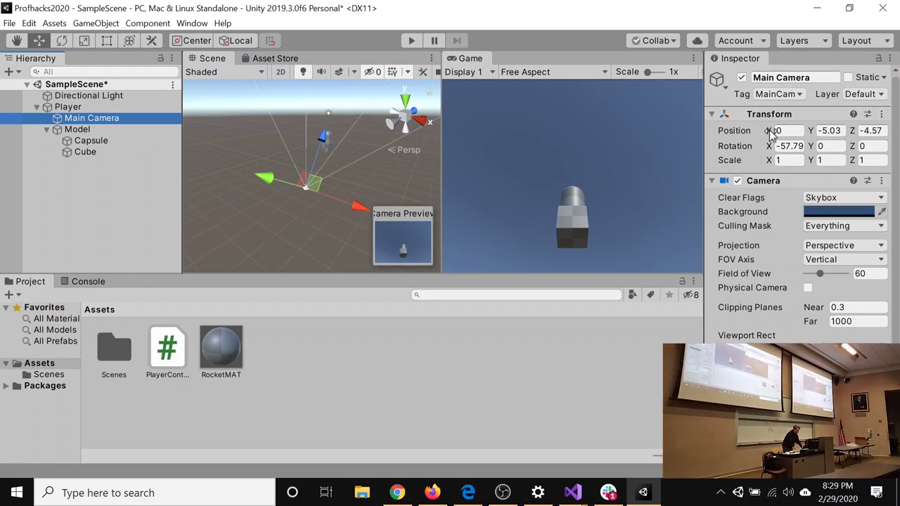
left_click_drag(769, 131, 776, 161)
key("ctrl+z")
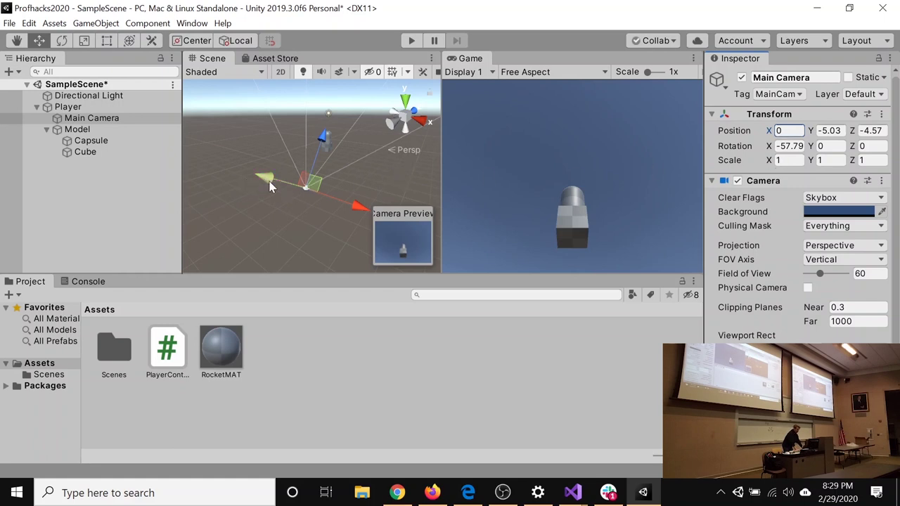
left_click_drag(262, 180, 270, 177)
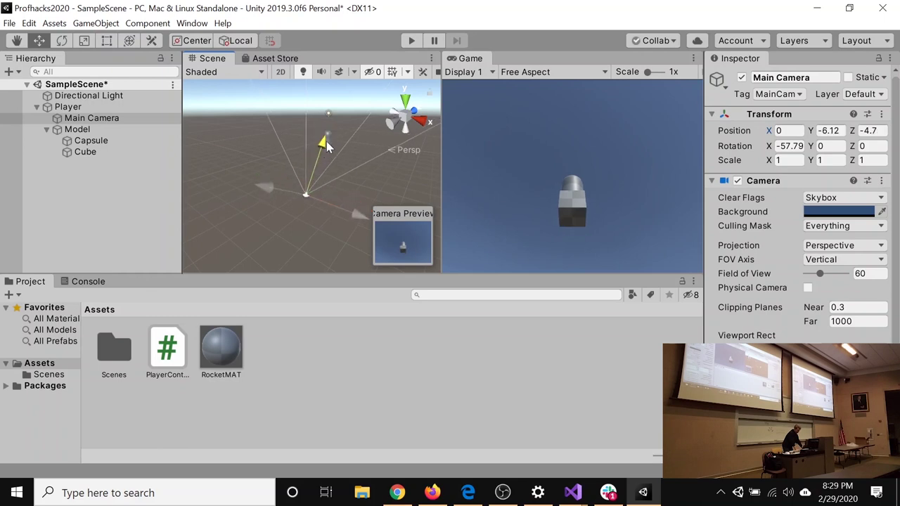
left_click_drag(360, 207, 360, 209)
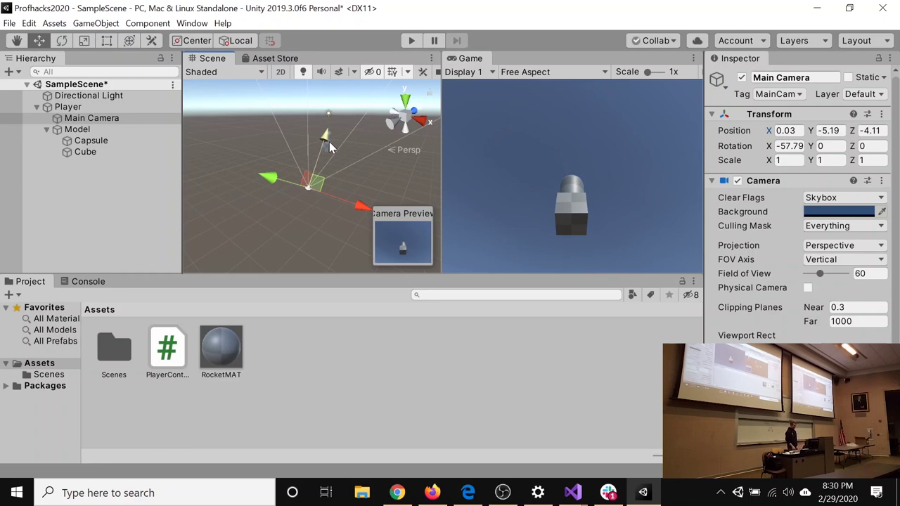
left_click(785, 131)
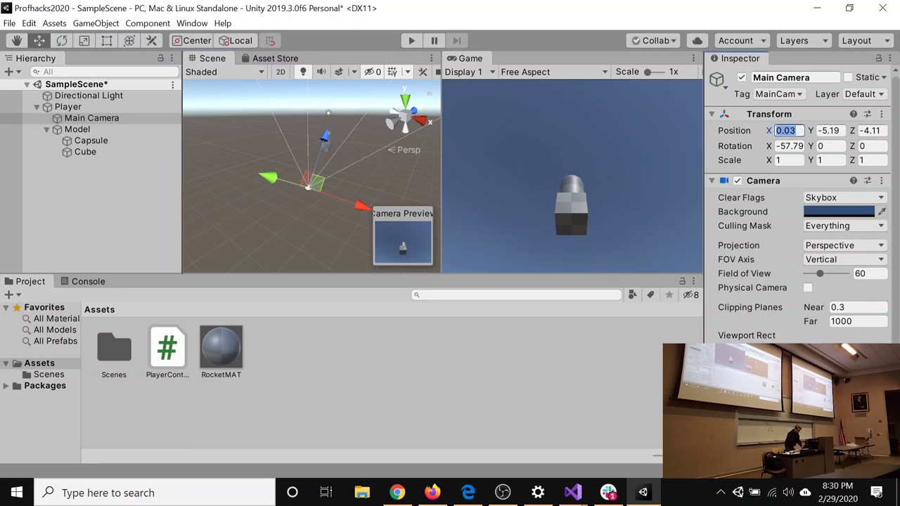
type("0")
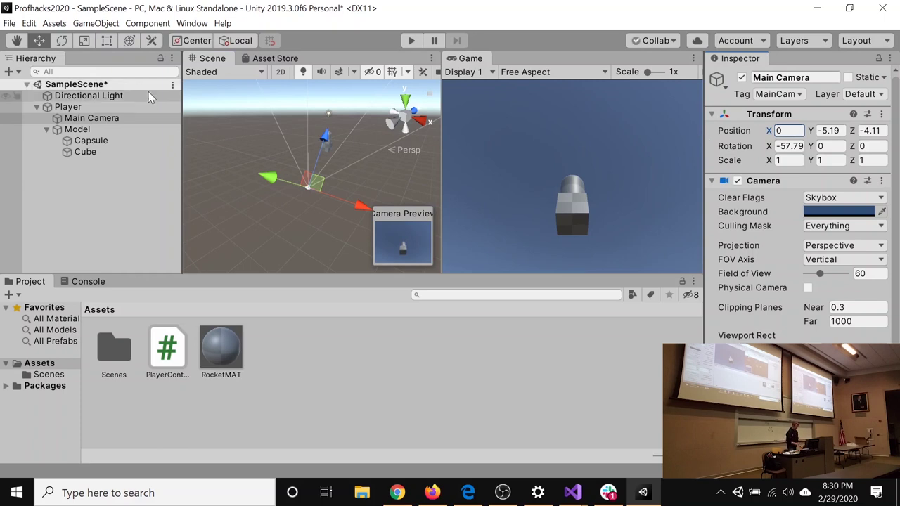
right_click(73, 189)
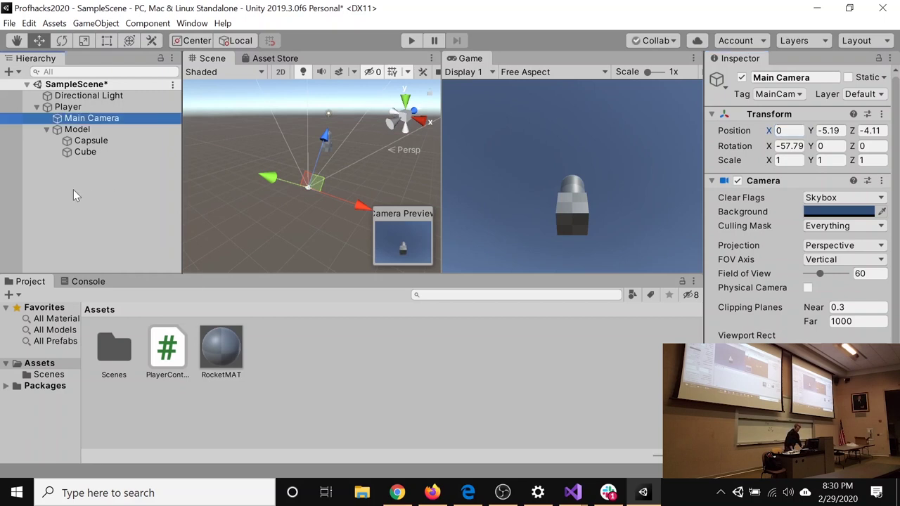
Add a 3D Sphere to the scene, then duplicate it and undo away the copy.
mouse_move(130, 323)
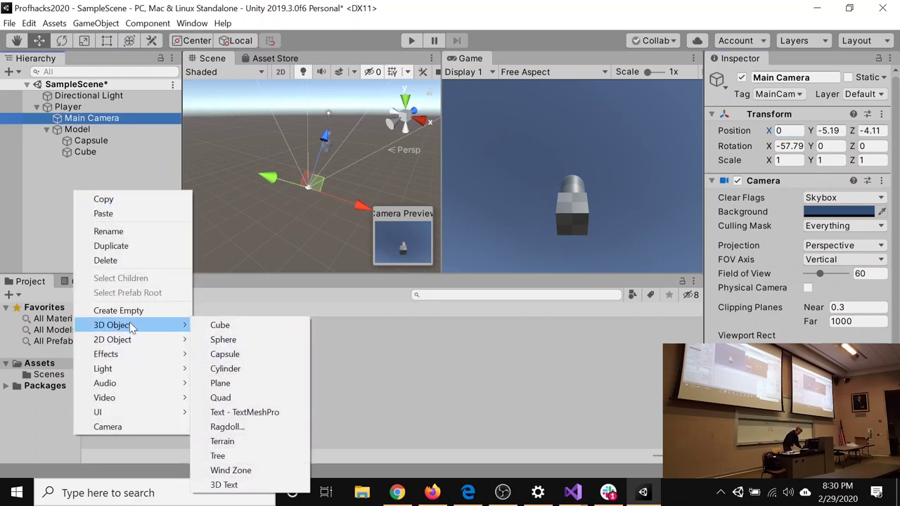
left_click(245, 338)
double_click(70, 163)
scroll(288, 187, "down", 5)
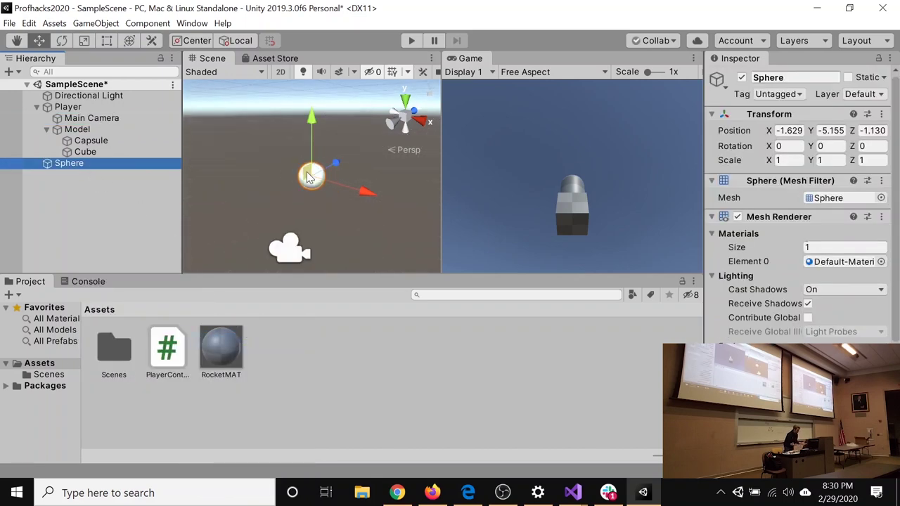
key("ctrl+d")
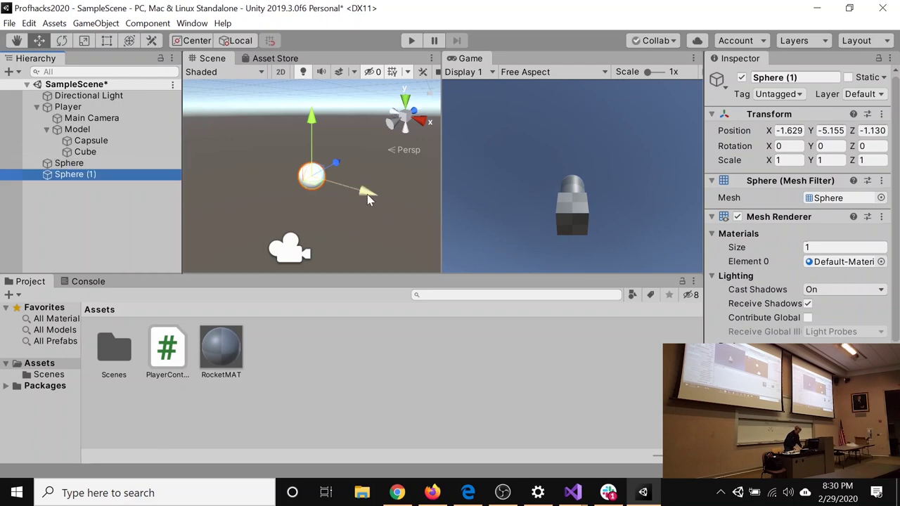
left_click_drag(367, 195, 422, 211)
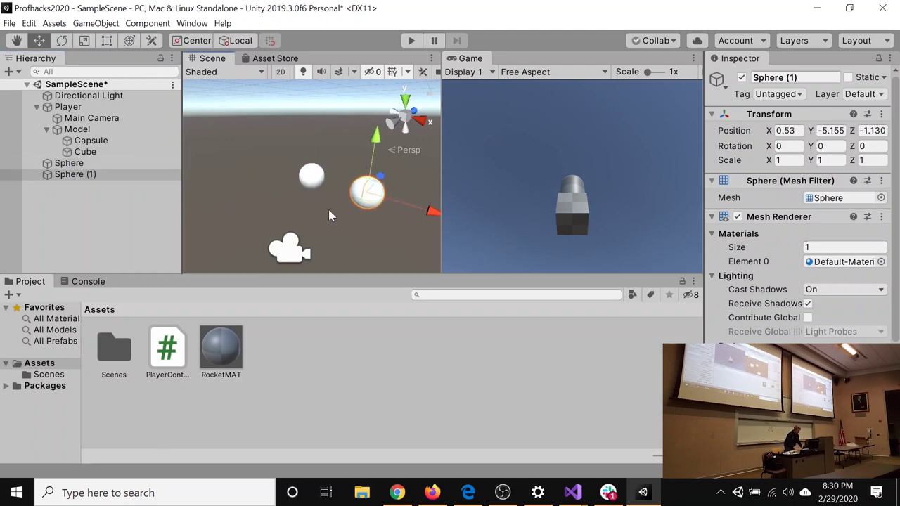
key("ctrl+z")
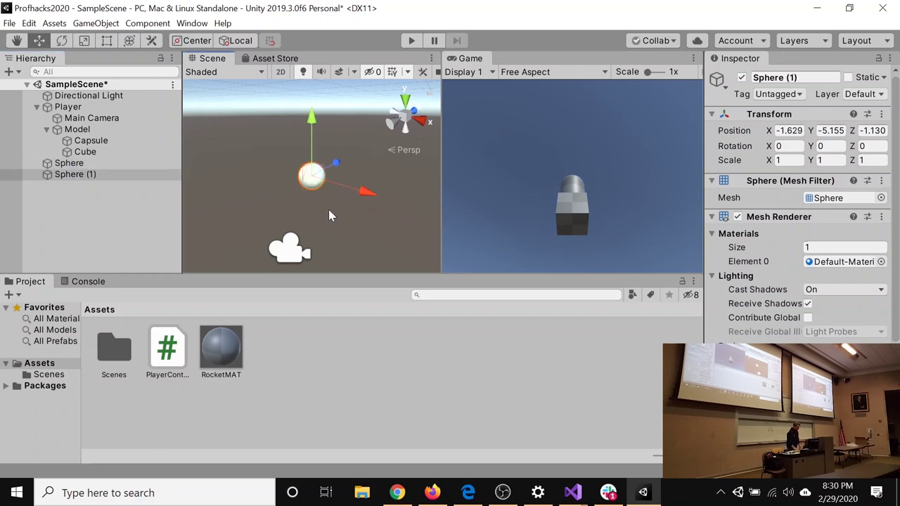
key("ctrl+z")
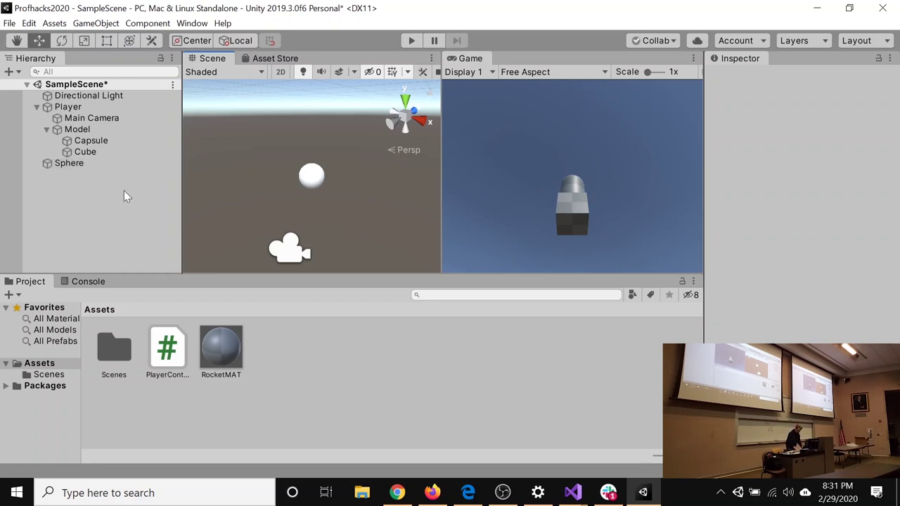
Rename the Sphere to Planet and collapse its Mesh Renderer settings.
right_click(78, 194)
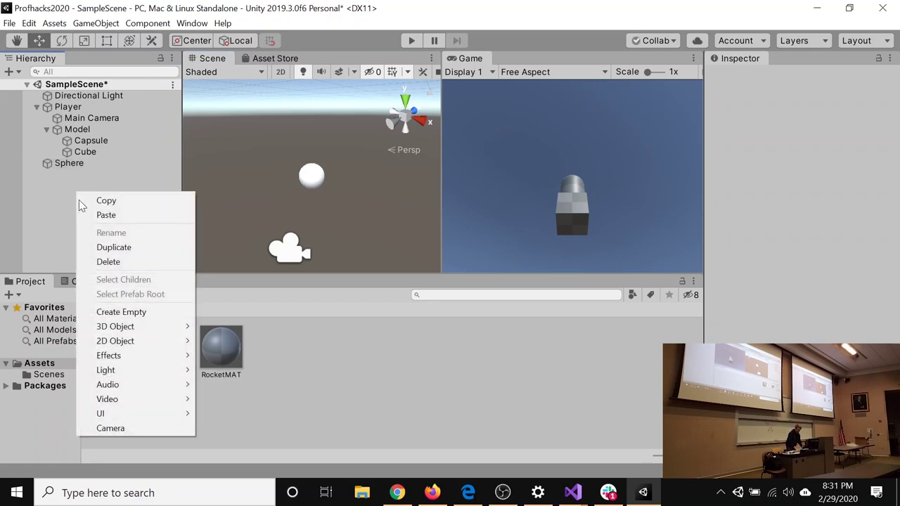
mouse_move(119, 326)
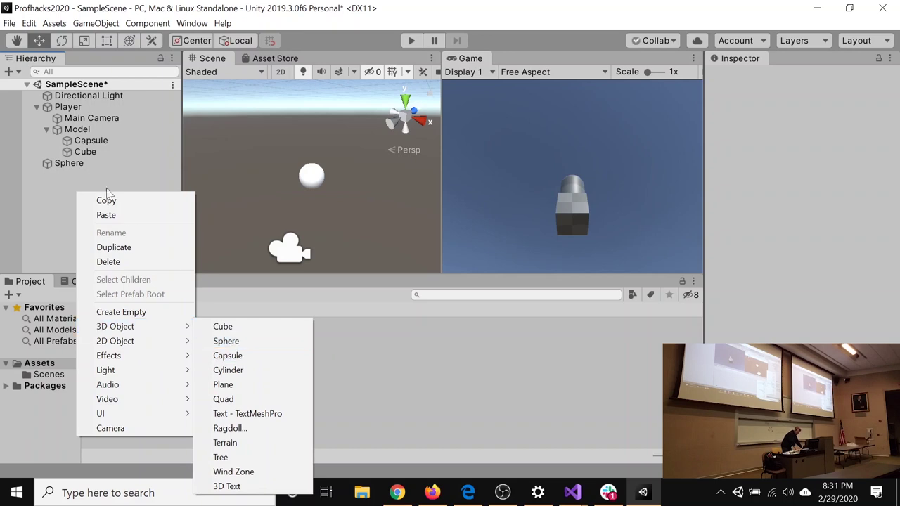
left_click(65, 165)
left_click(70, 163)
left_click(795, 77)
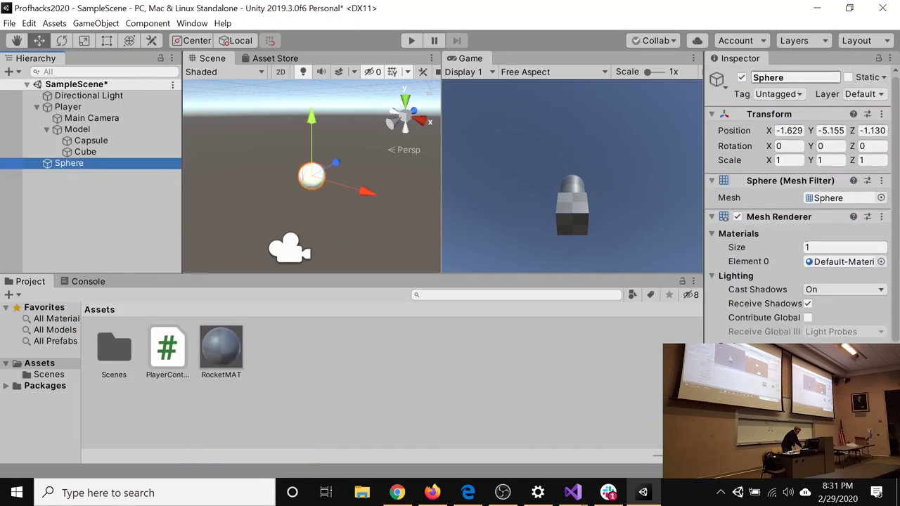
type("Planet")
key("Return")
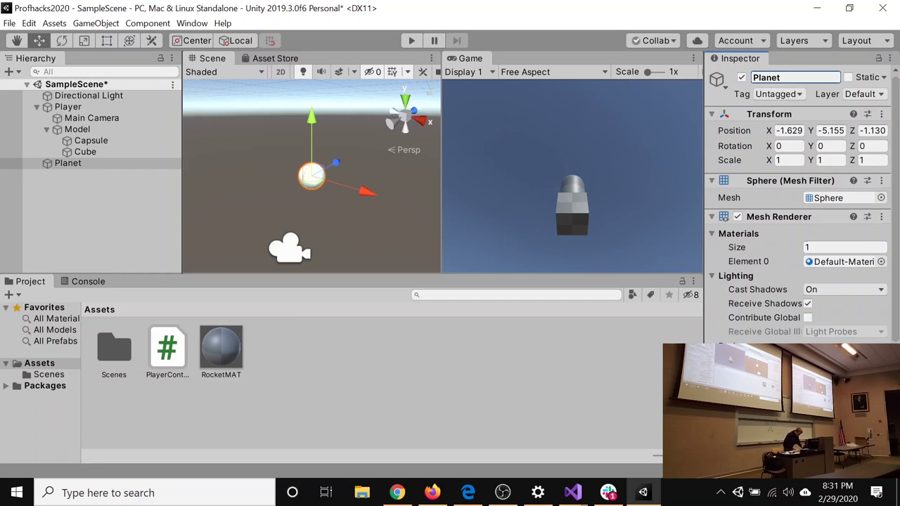
left_click(771, 218)
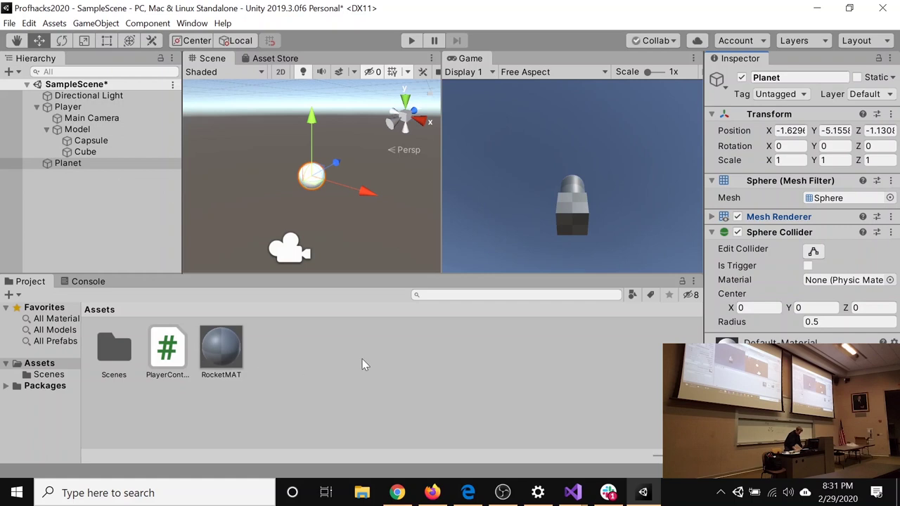
Create a new material in Assets named PlanetMAT.
right_click(318, 357)
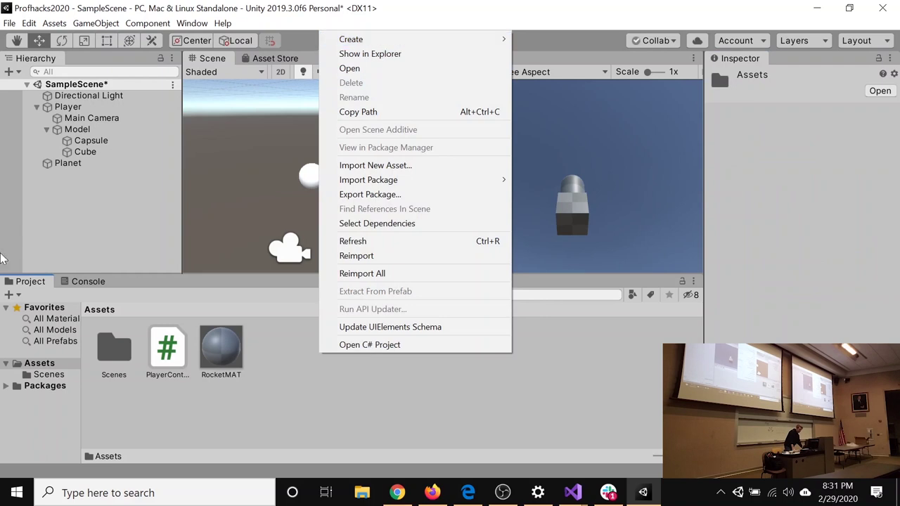
mouse_move(389, 41)
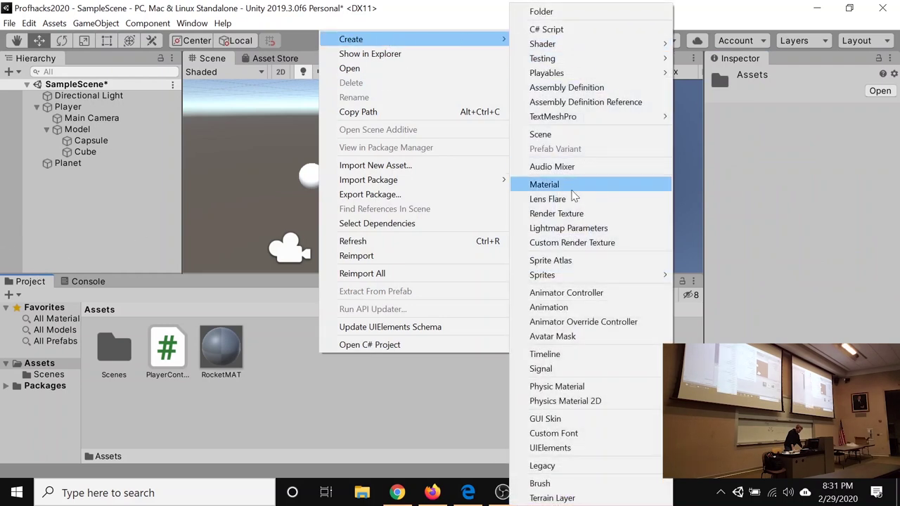
left_click(577, 185)
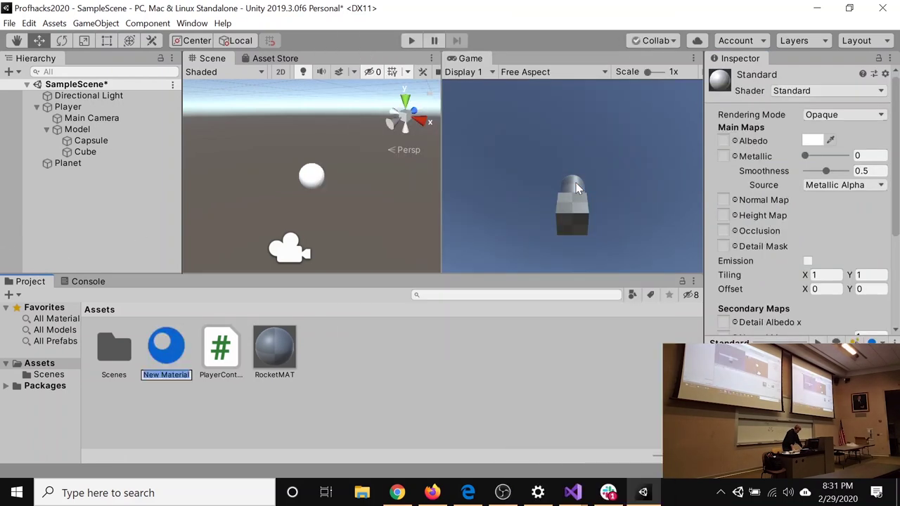
type("PlanetMAT")
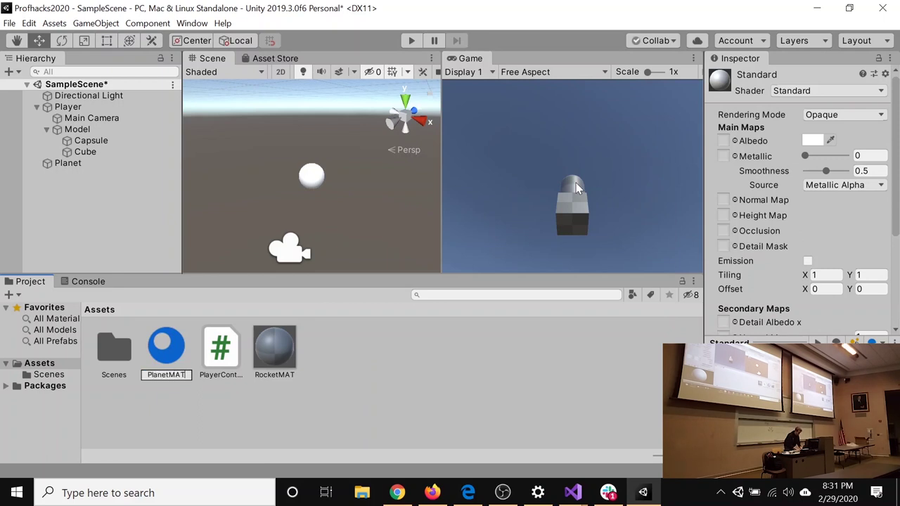
key("Return")
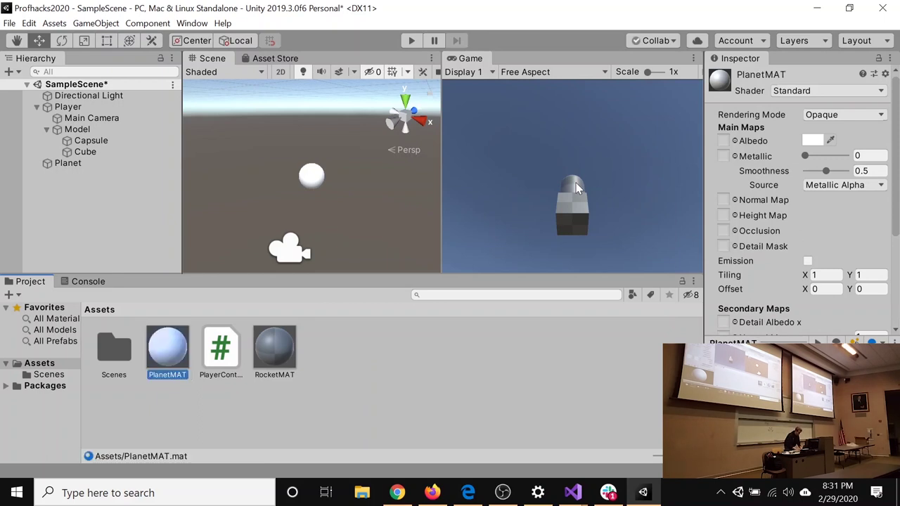
Set PlanetMAT's Albedo to bright green 00FF12 and apply it to the Planet sphere.
left_click(815, 141)
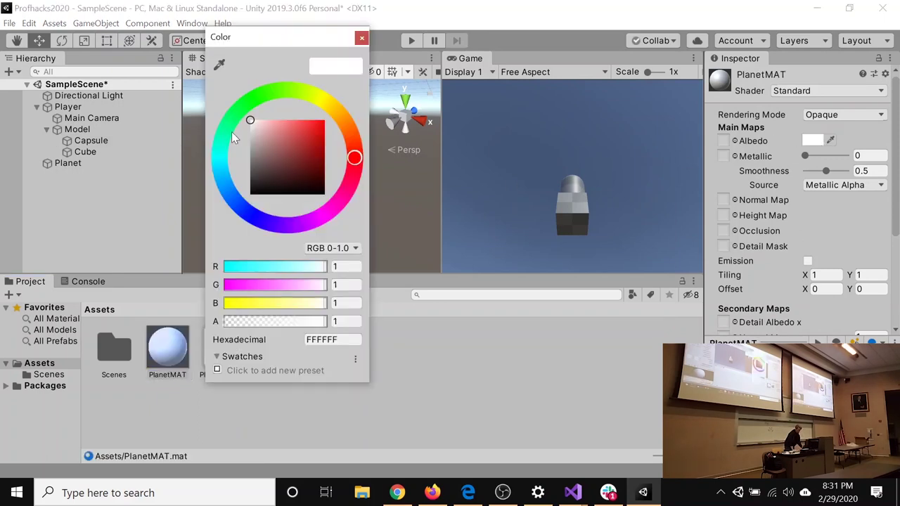
left_click(249, 102)
left_click_drag(281, 126, 364, 104)
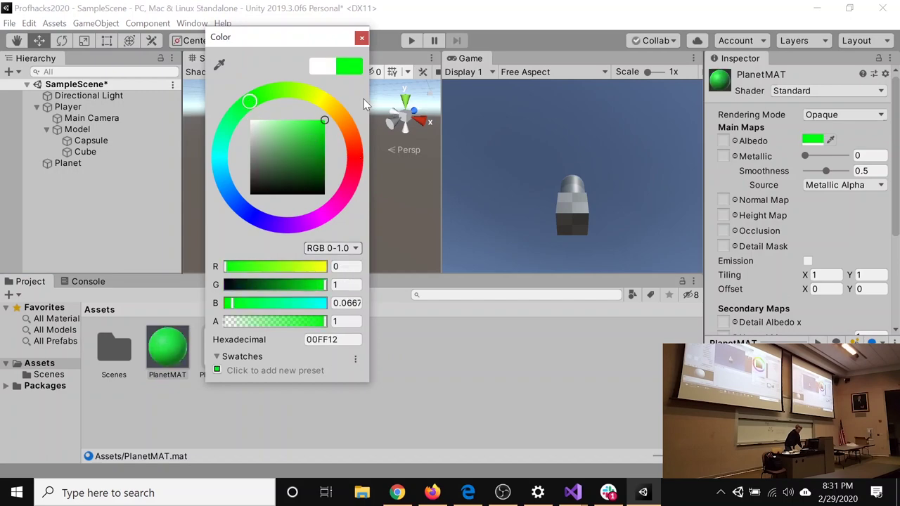
left_click(362, 37)
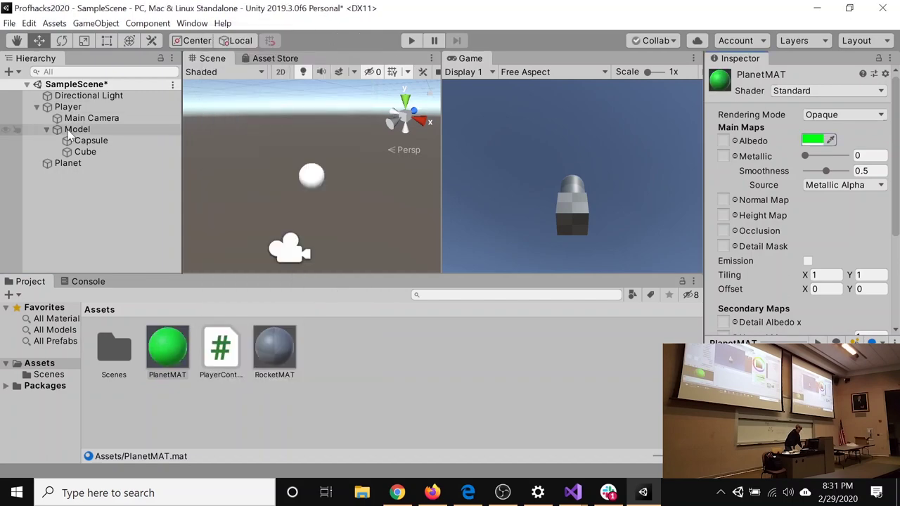
left_click(83, 164)
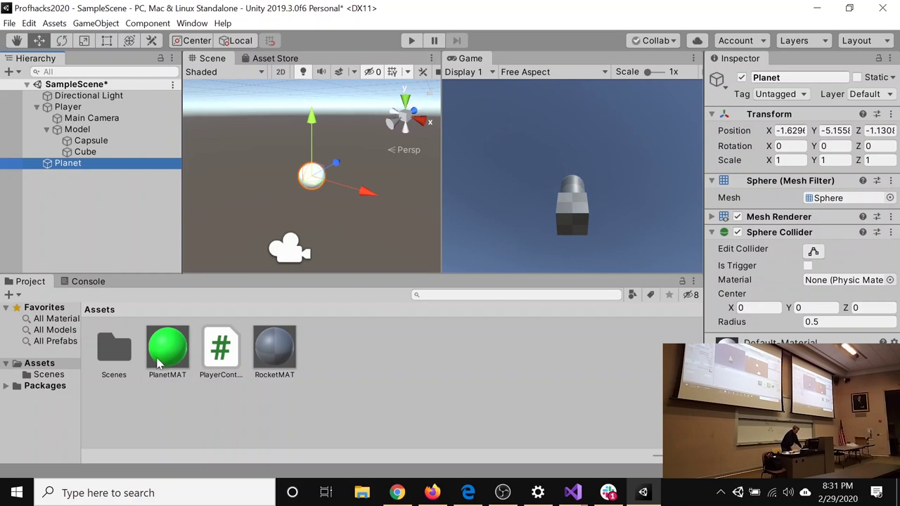
left_click_drag(167, 350, 311, 181)
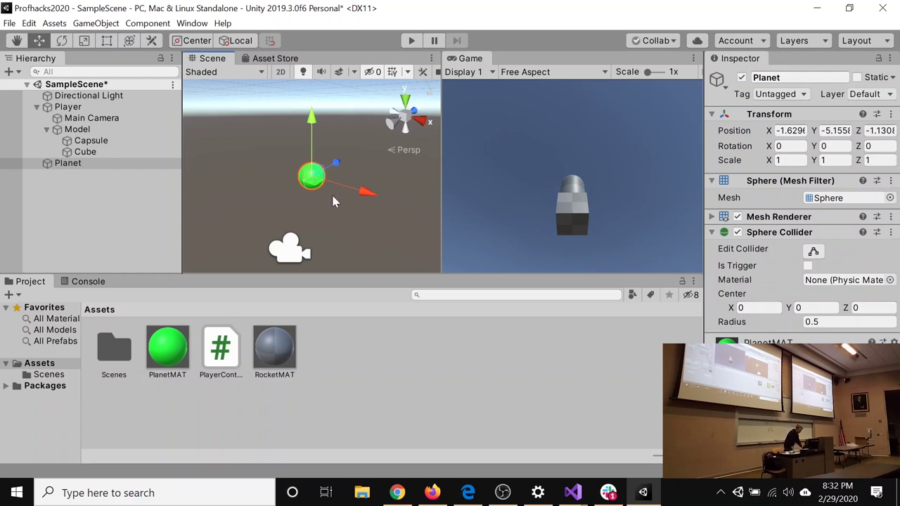
left_click(73, 196)
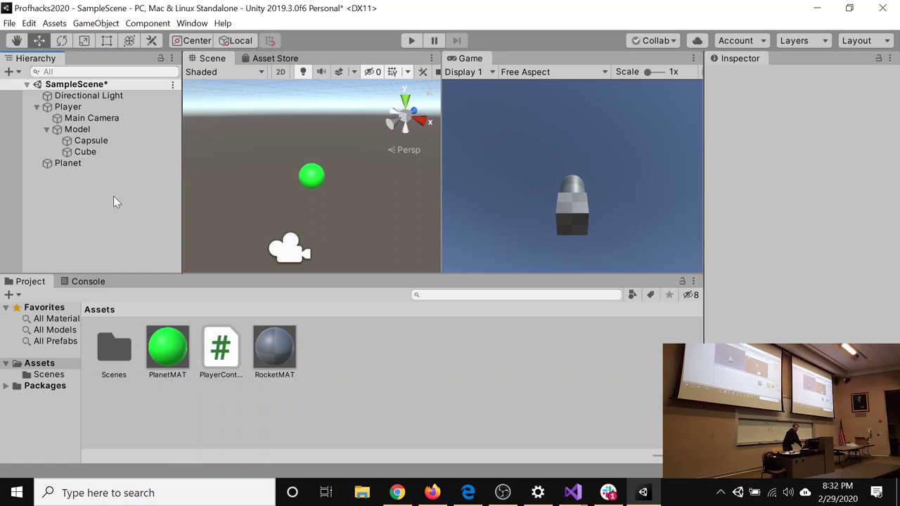
Create an empty object named GameManager and move it to the top of the Hierarchy.
right_click(67, 192)
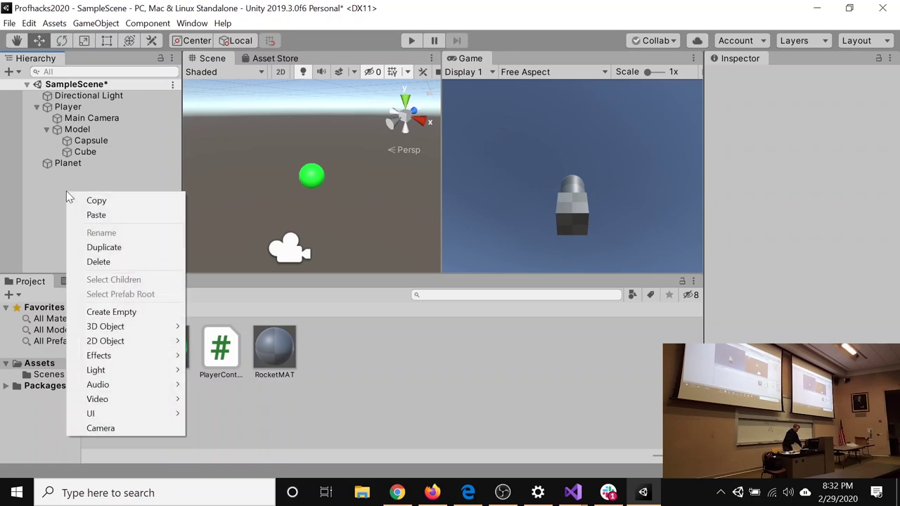
left_click(112, 312)
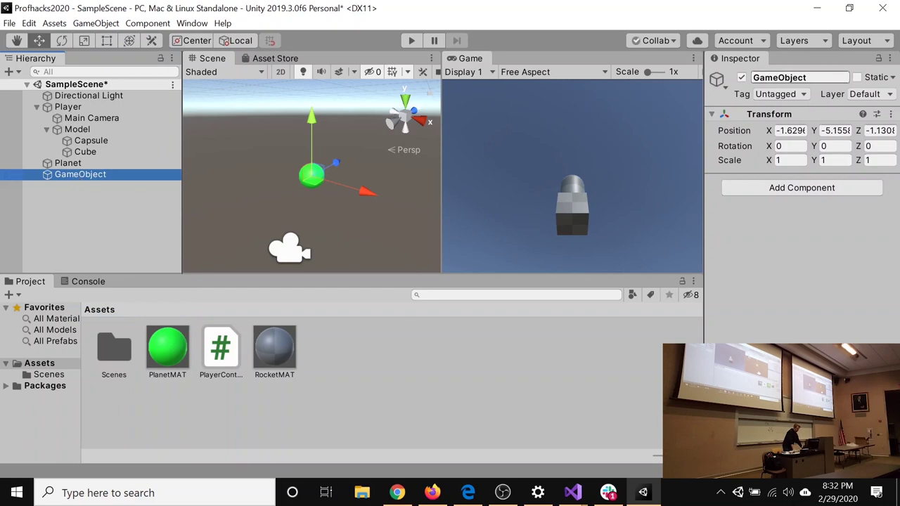
left_click(780, 77)
type("Game")
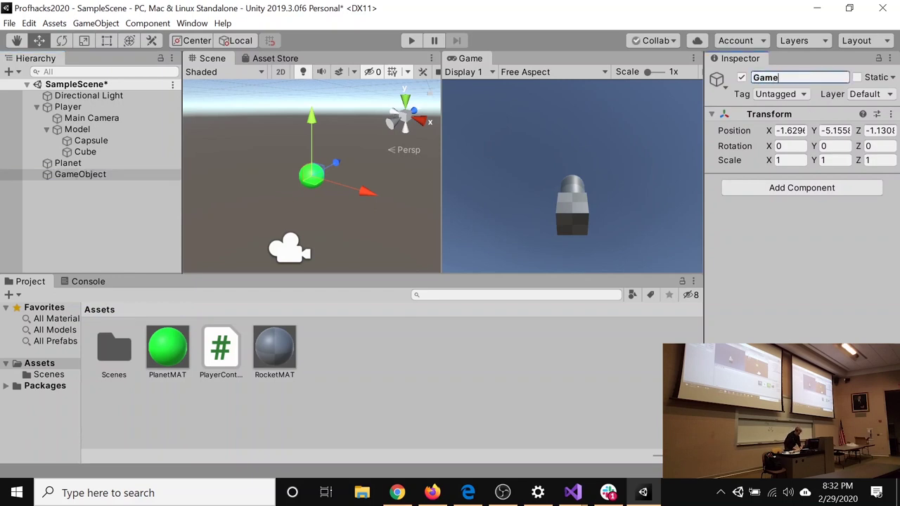
type("Manager")
key("Return")
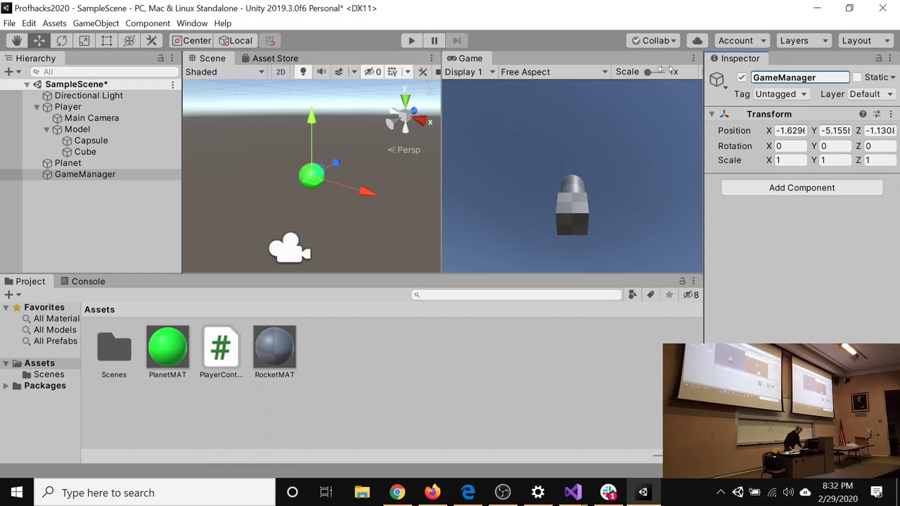
left_click_drag(83, 175, 83, 98)
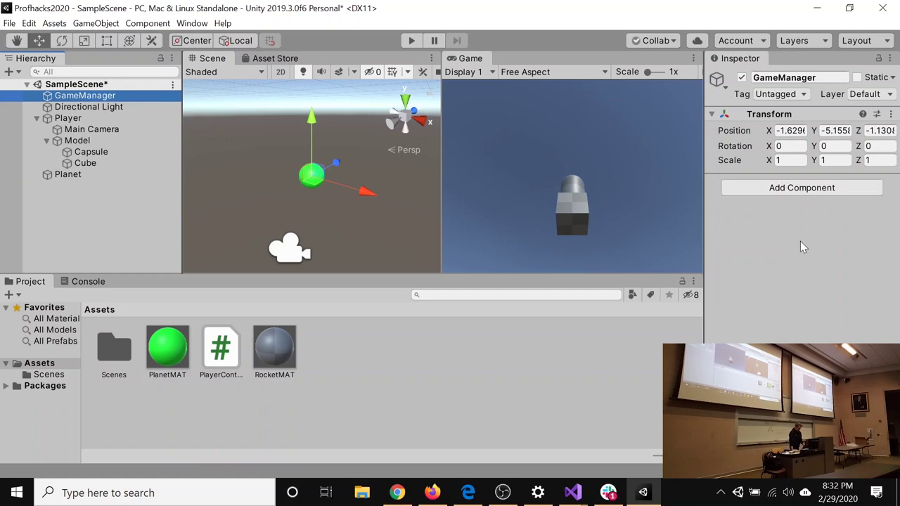
Attach a new SpawnPlanets script component to GameManager and open it for editing.
left_click(812, 188)
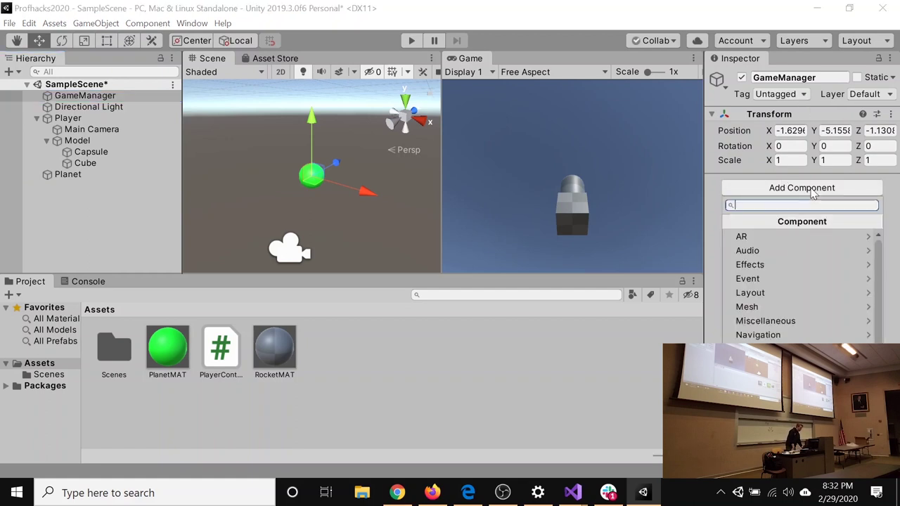
scroll(802, 295, "down", 3)
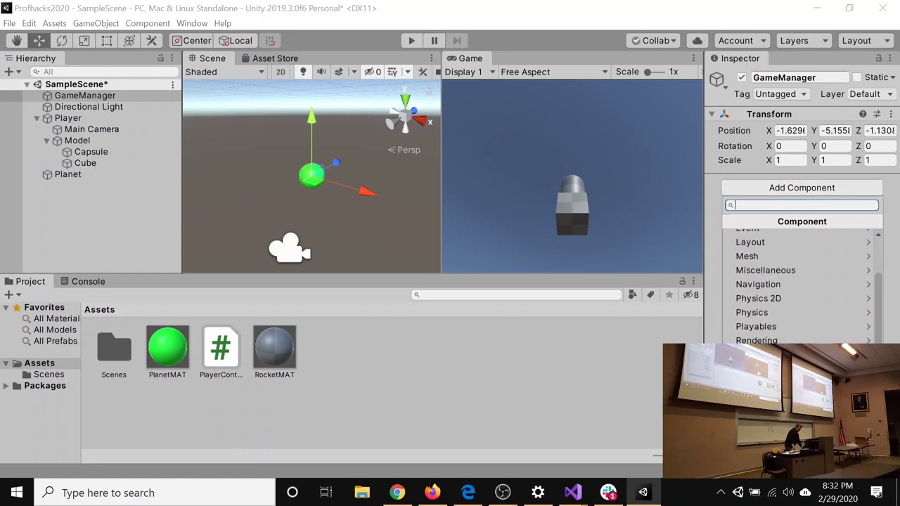
left_click(799, 379)
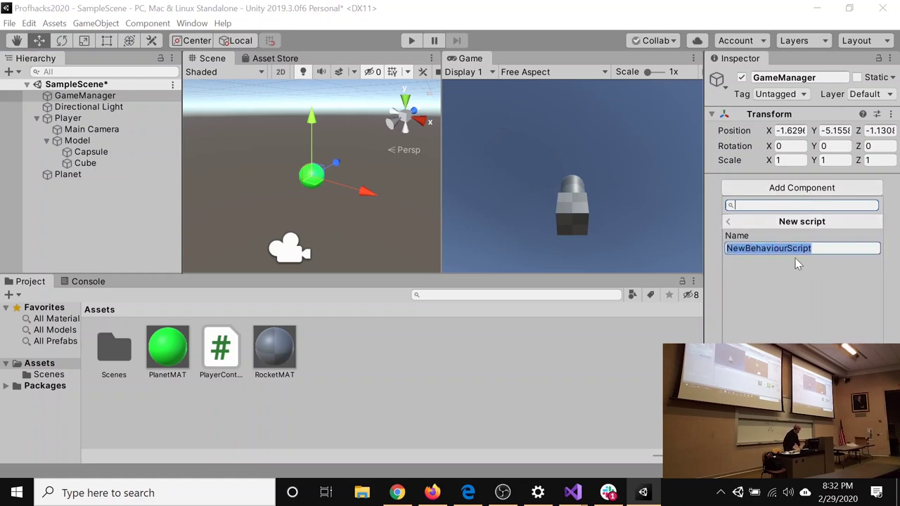
type("SpawnPlanets")
key("Return")
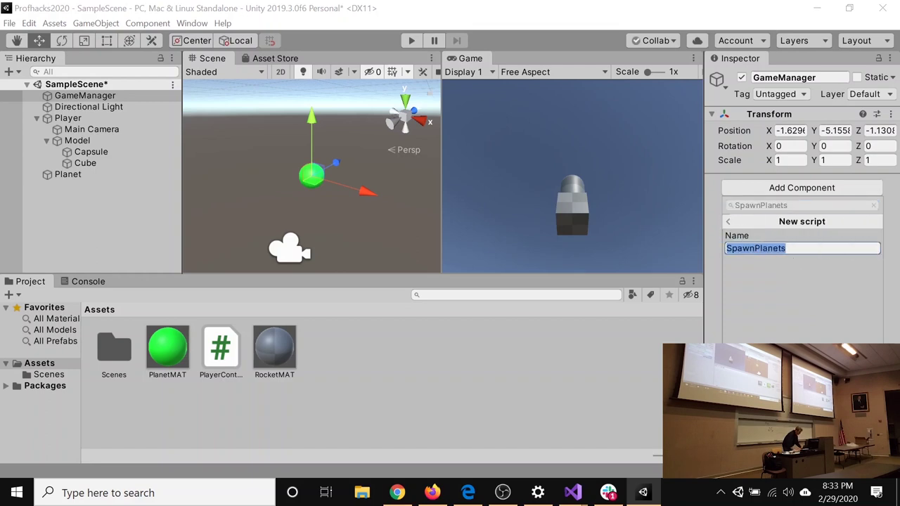
key("Return")
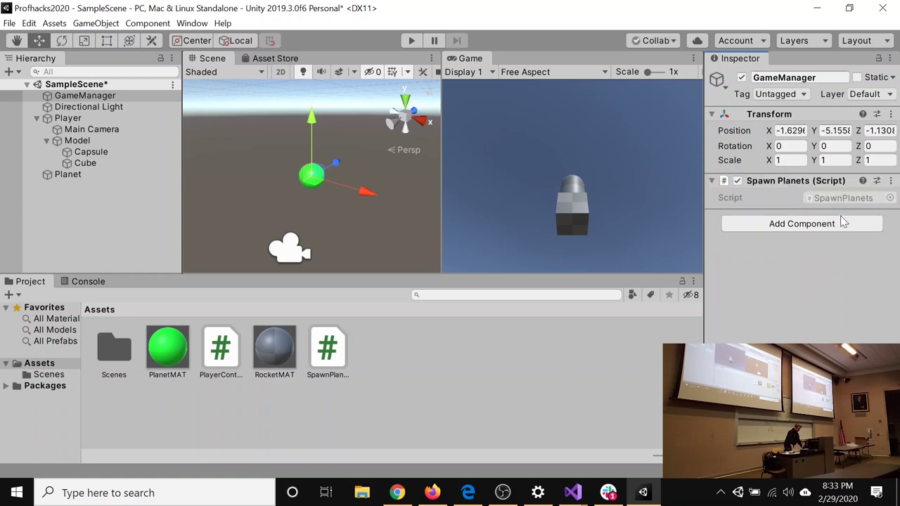
left_click(891, 181)
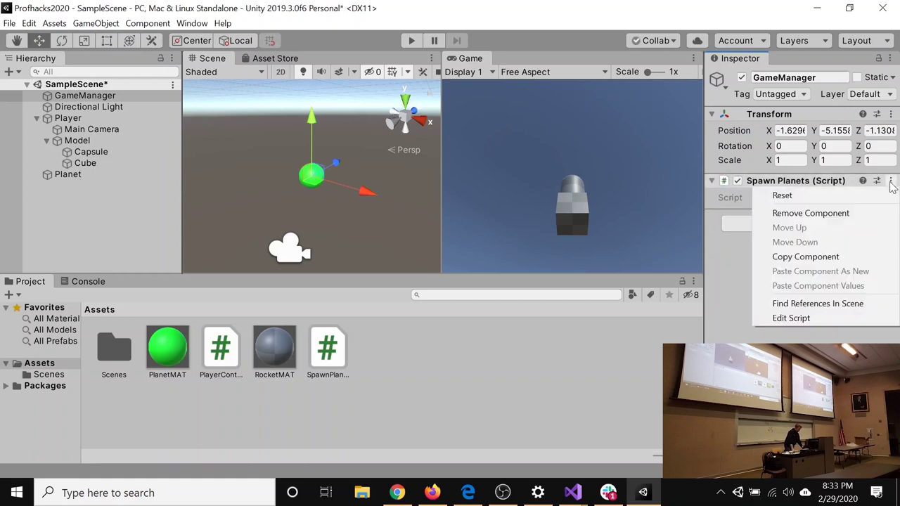
left_click(790, 319)
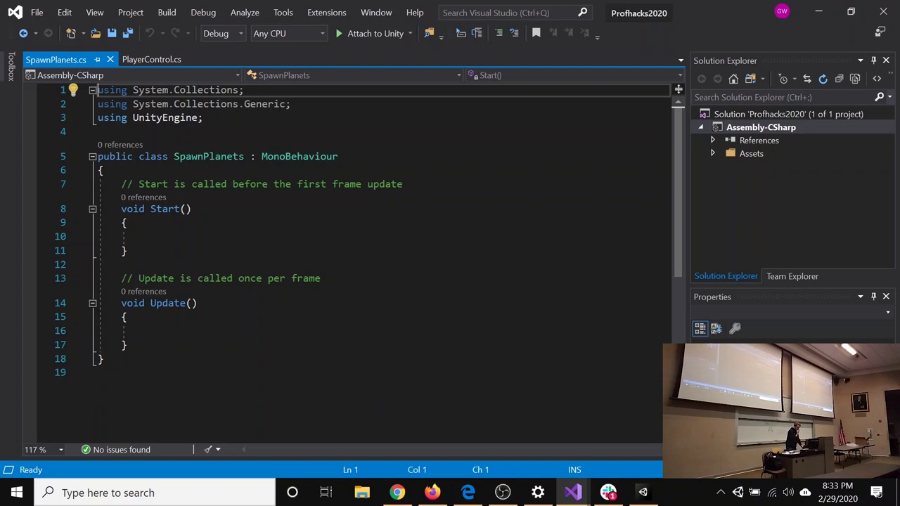
Declare 'public GameObject PlanetPrefab;' in SpawnPlanets.cs and save the script.
left_click(104, 171)
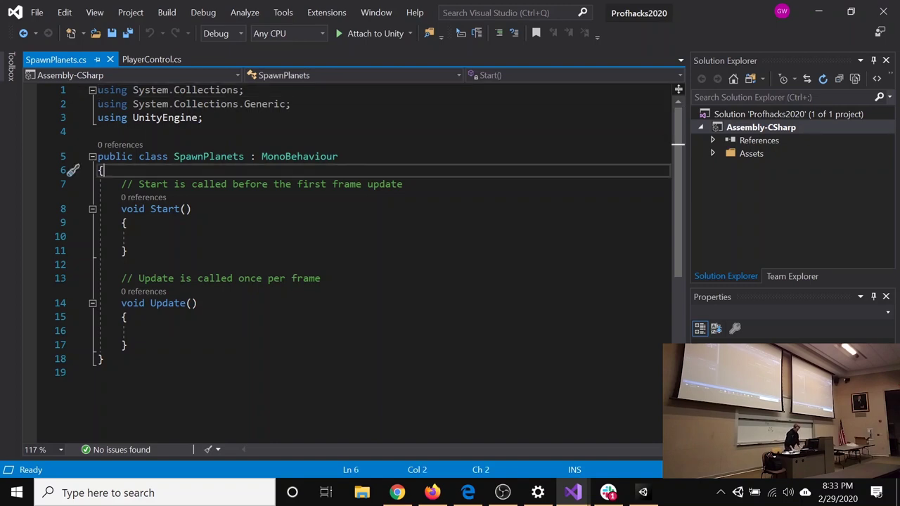
key("Return")
key("Return")
key("Return")
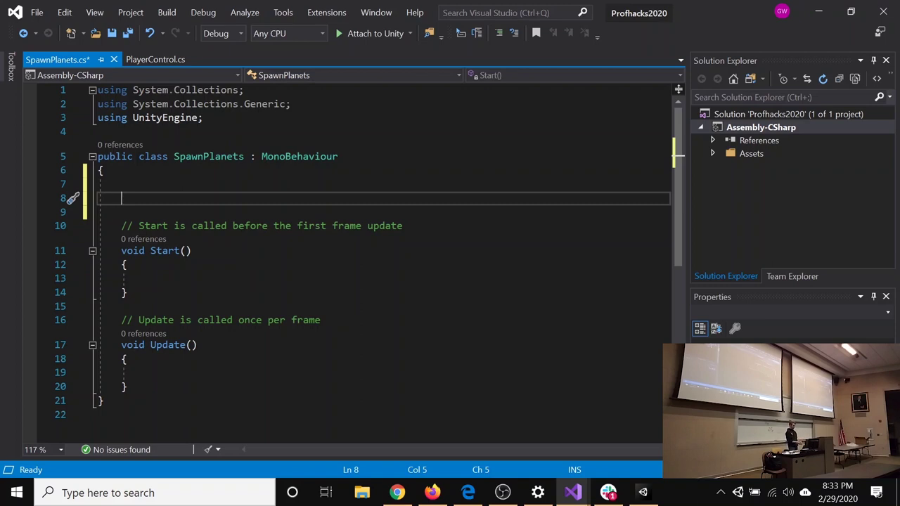
type("public Game")
key("Tab")
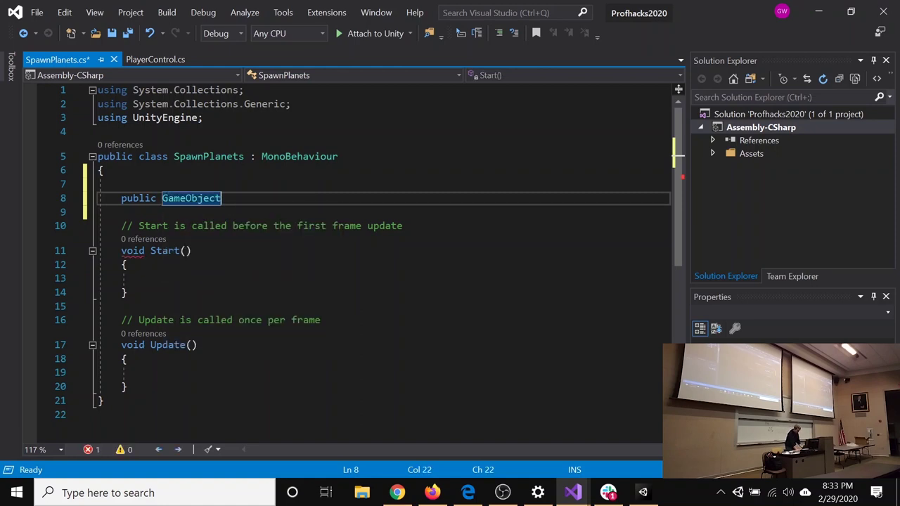
type("Pla")
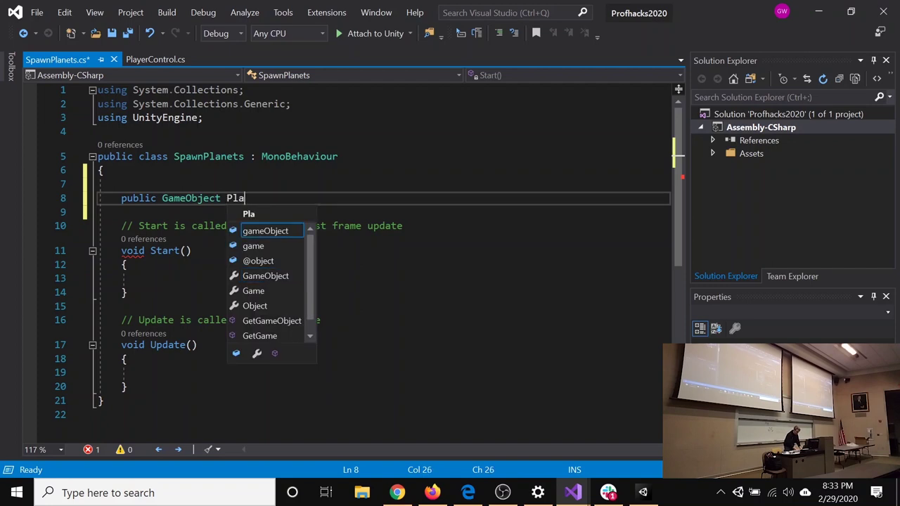
type("netPrefab;")
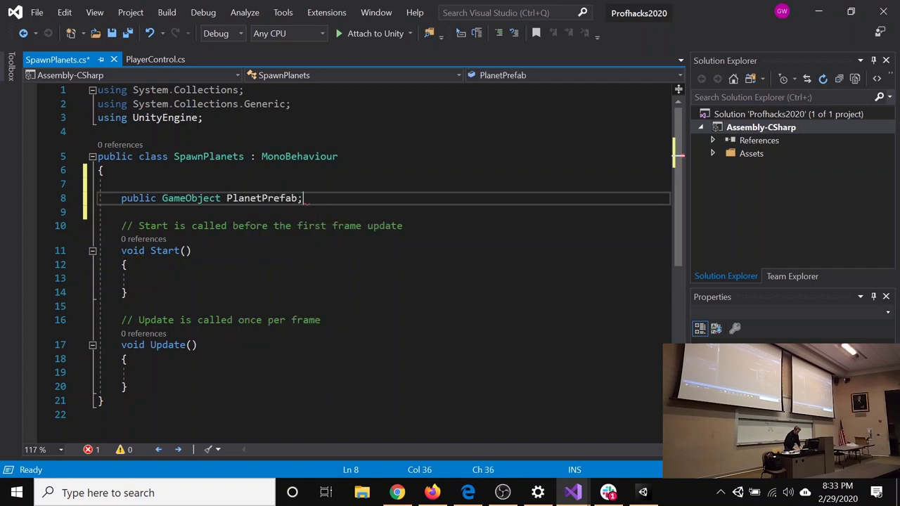
key("ctrl+s")
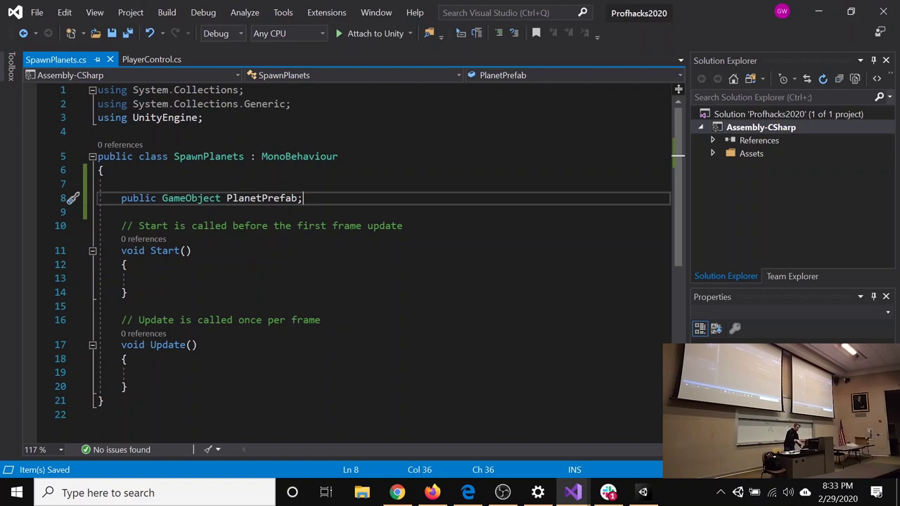
left_click(643, 492)
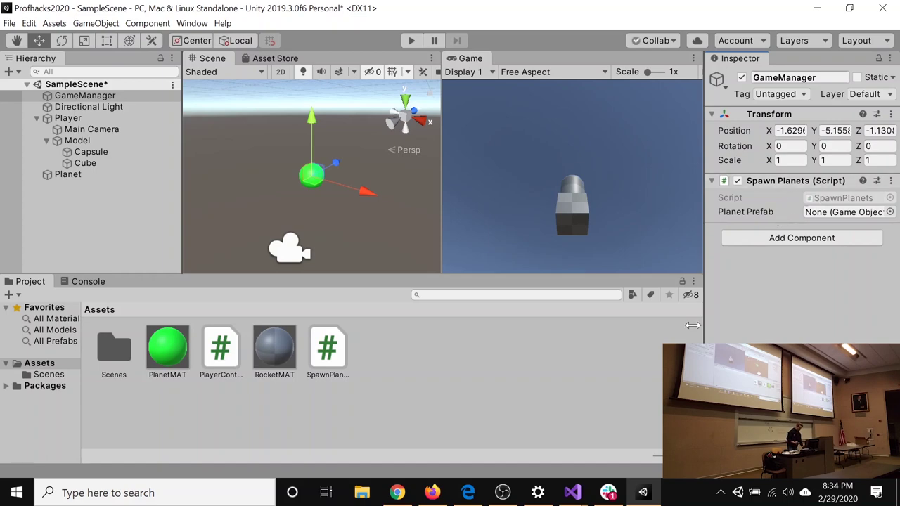
Return to the Profhacks2020 Visual Studio window.
left_click(573, 493)
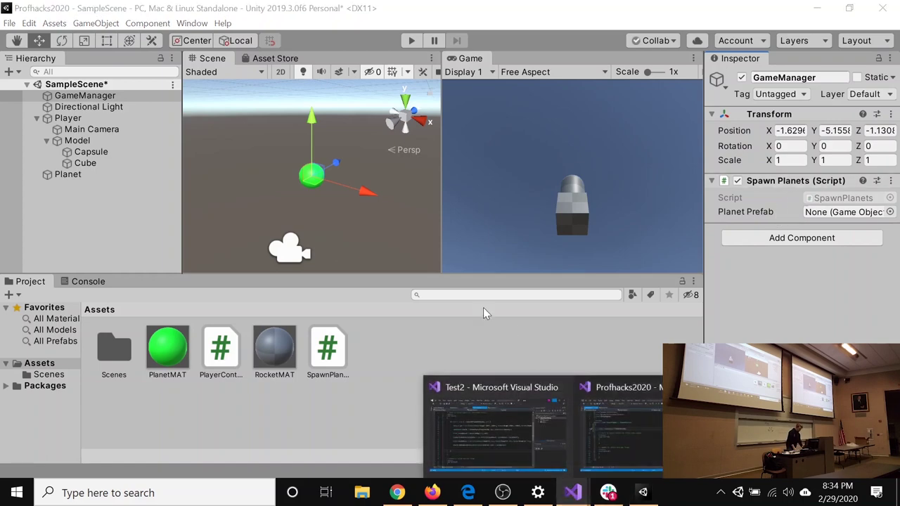
left_click(585, 442)
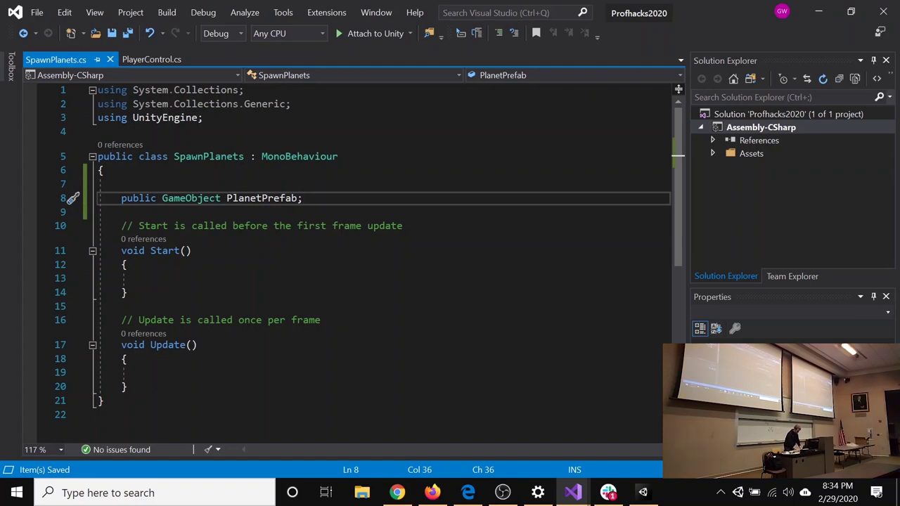
Add a 'public int numberOfPlanetsToSpawn;' field and save the script.
key("Return")
key("Return")
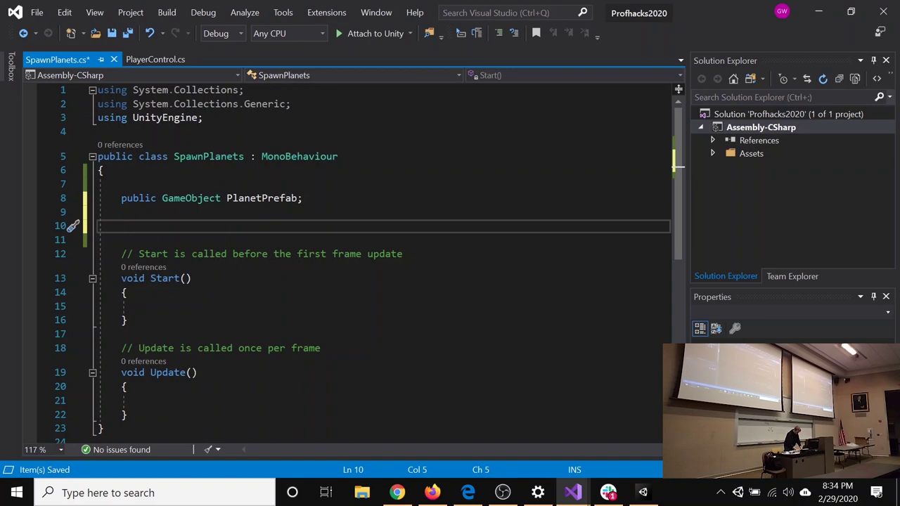
type("public int numberOfPlanetsToSpawm")
key("BackSpace")
type("n;")
key("ctrl+s")
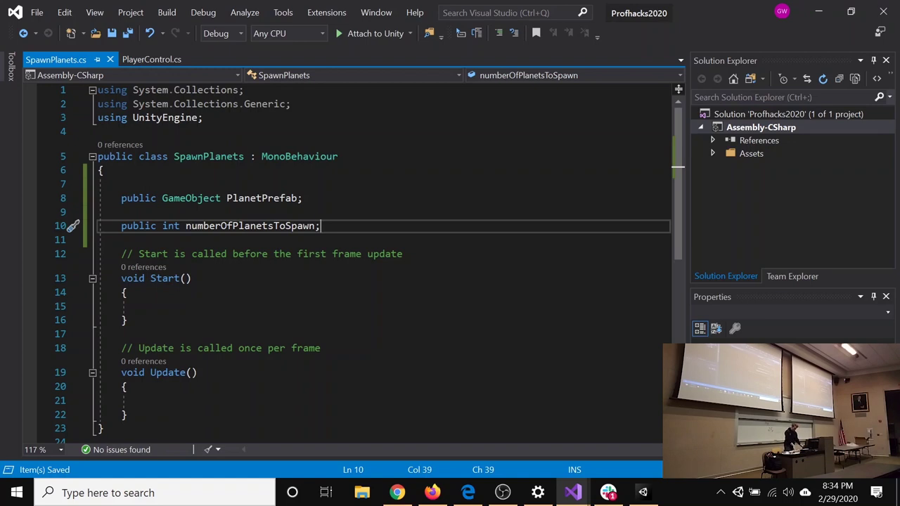
Write an empty for loop in Start() counting i from 0 up to numberOfPlanetsToSpawn.
left_click(144, 306)
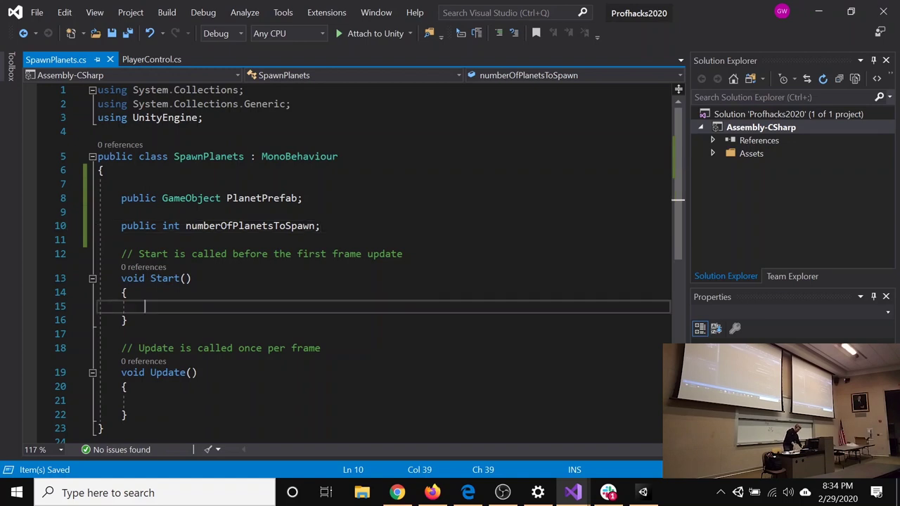
key("Return")
key("Return")
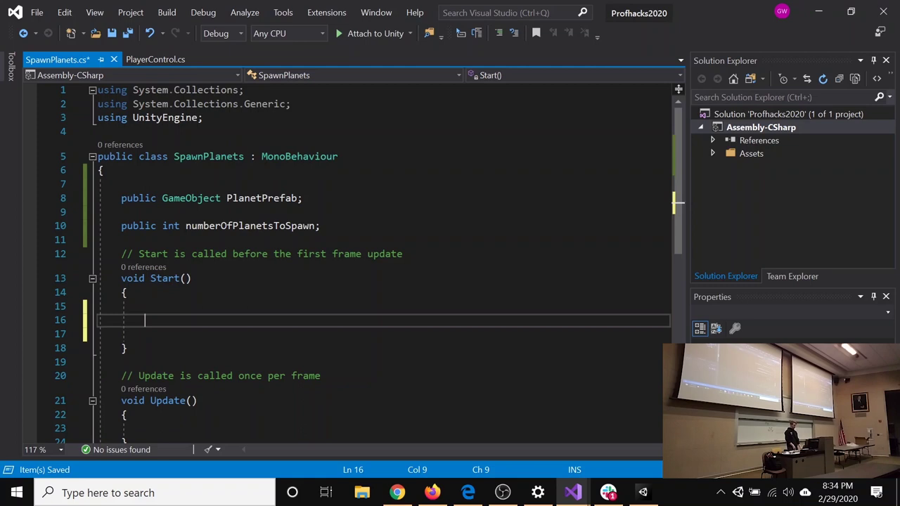
key("Return")
key("Up")
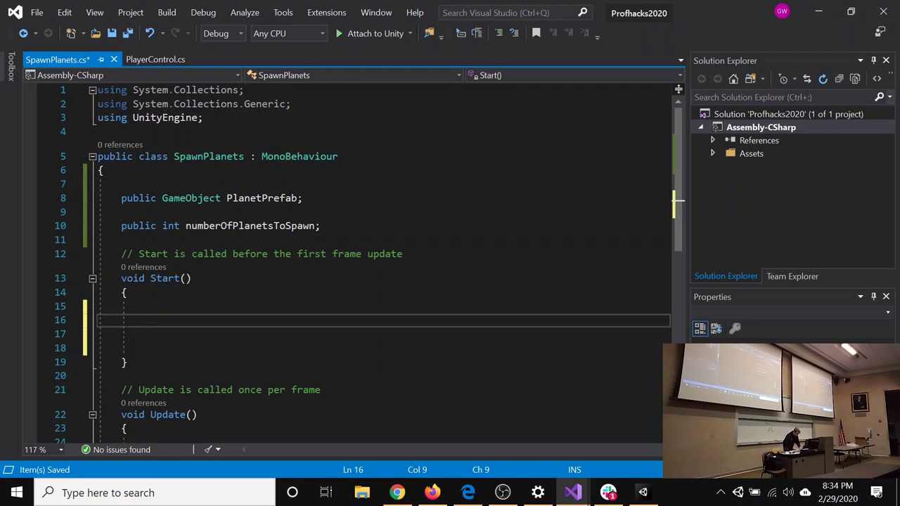
type("for()")
key("Left")
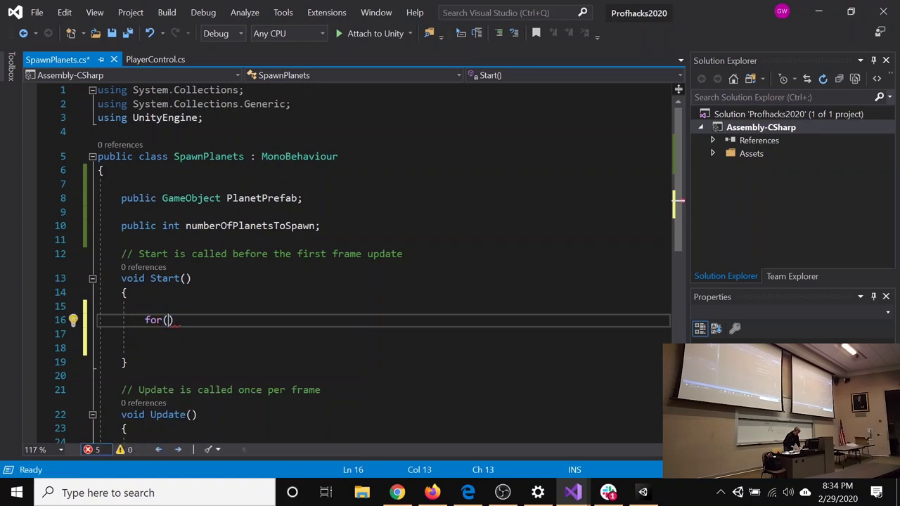
type("int i ")
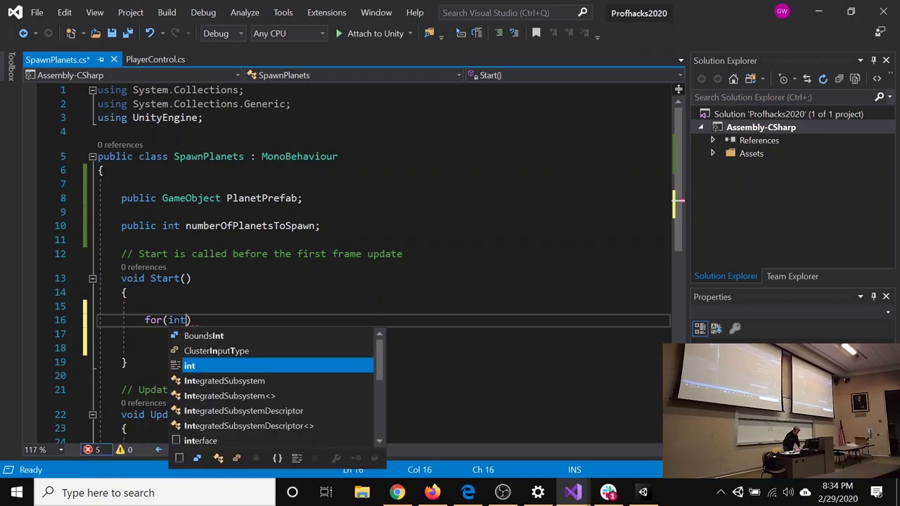
type("= 0")
type(";")
type(" i < ")
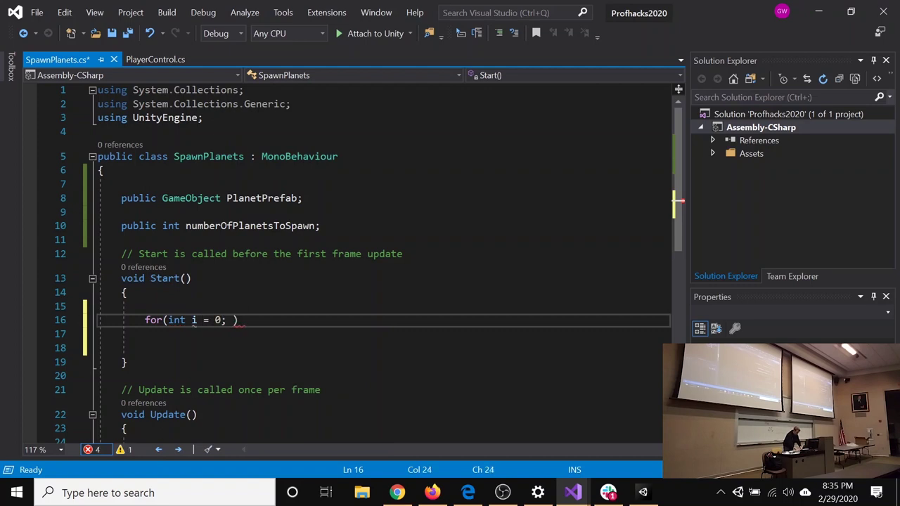
type("numberOfPlanetsToSpawn")
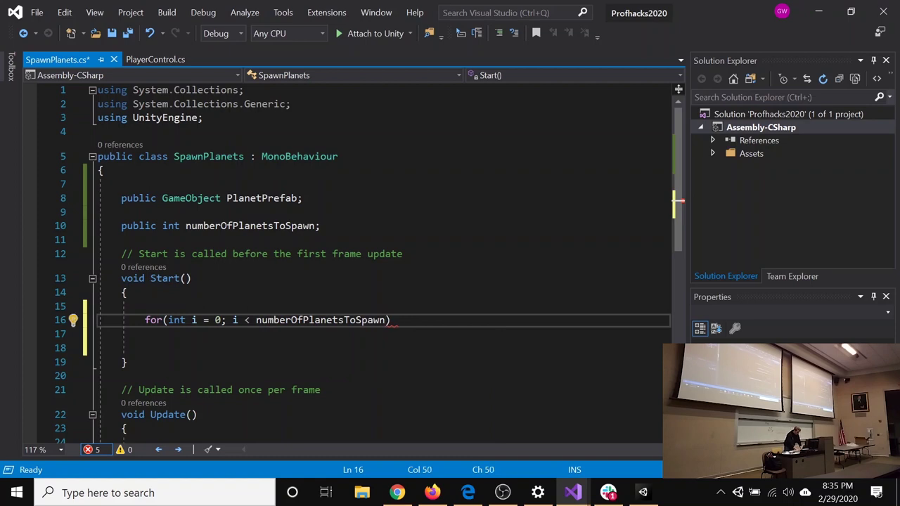
type("; i++)")
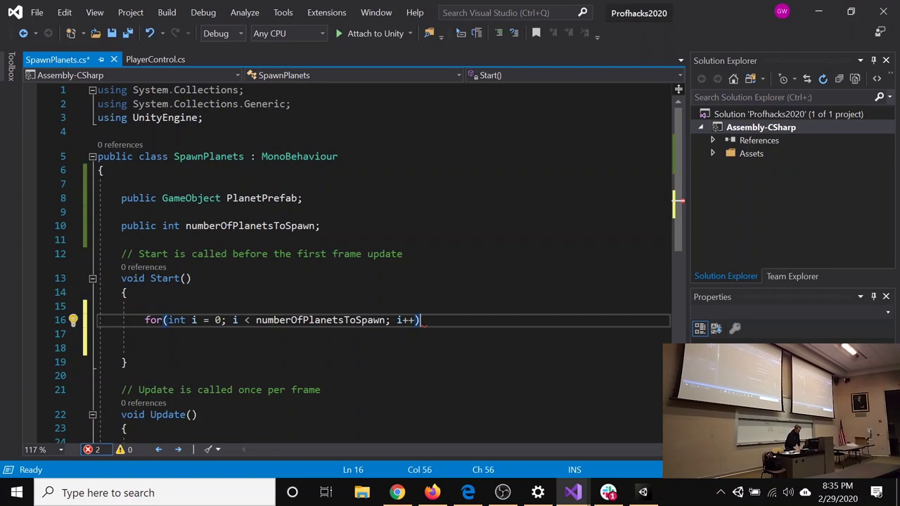
type(" {")
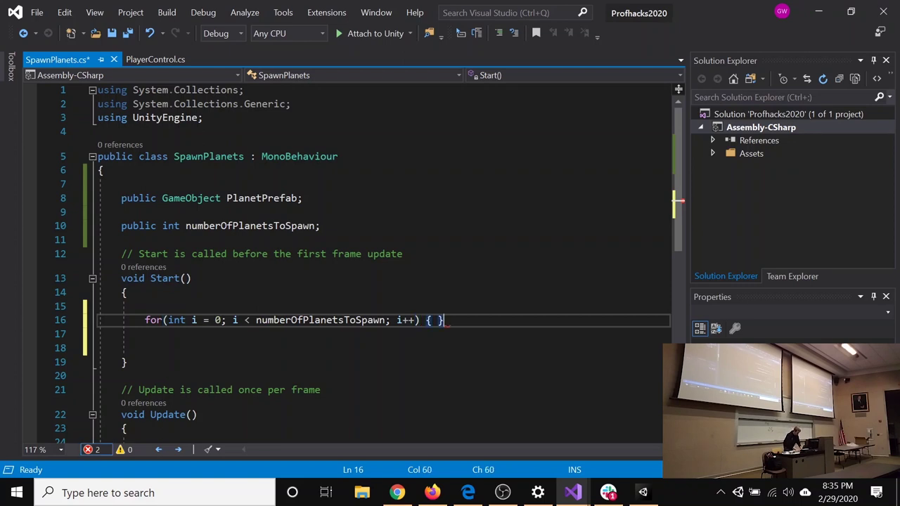
key("Return")
key("Return")
key("Up")
key("Return")
On line 18, write Vector3 pos = new Vector3( with Random.Range(-1000f, 1000f) as its first component.
key("Up")
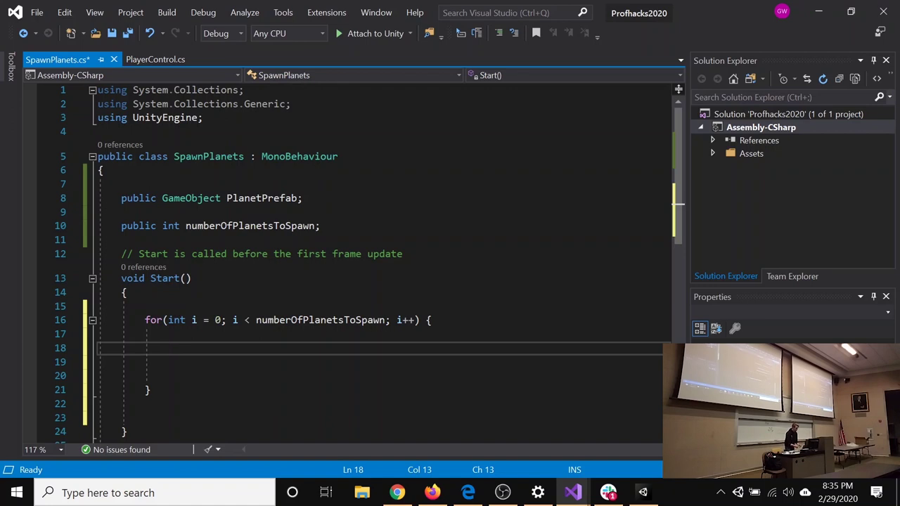
type("V")
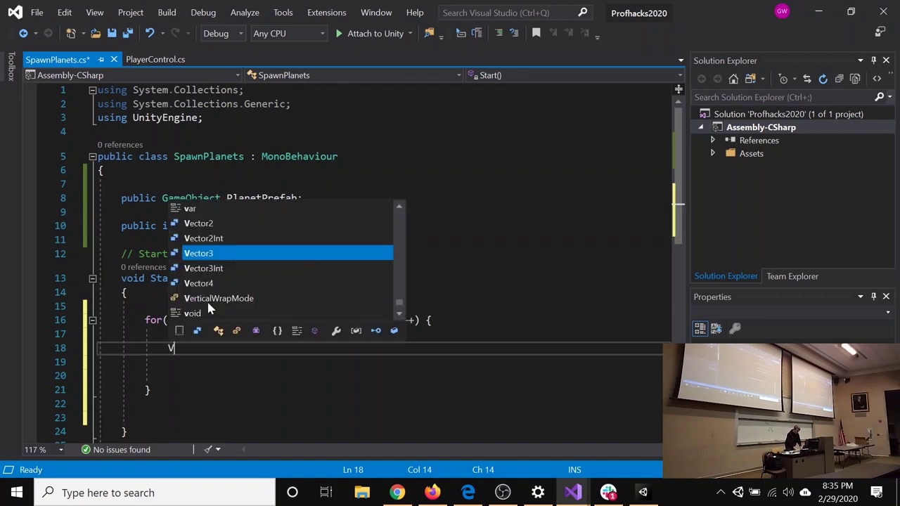
type("ector3 pos")
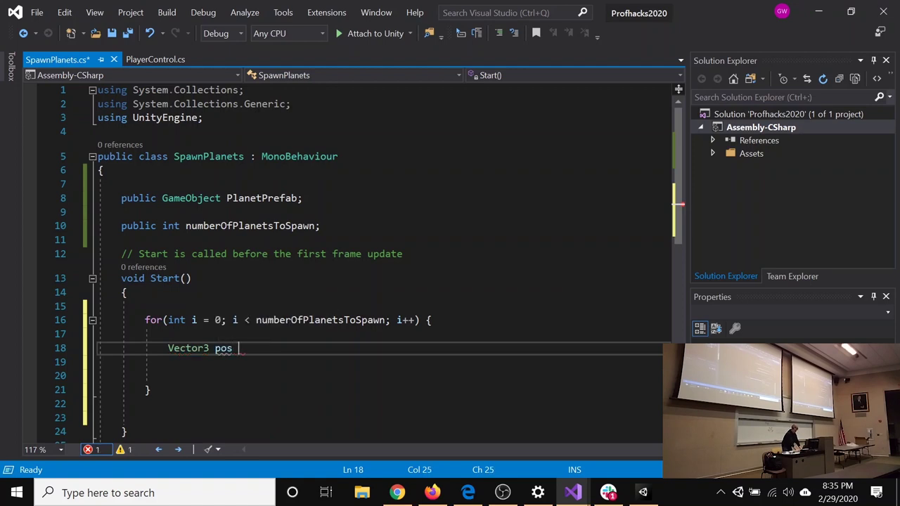
type(" = new Vector3()")
key("Left")
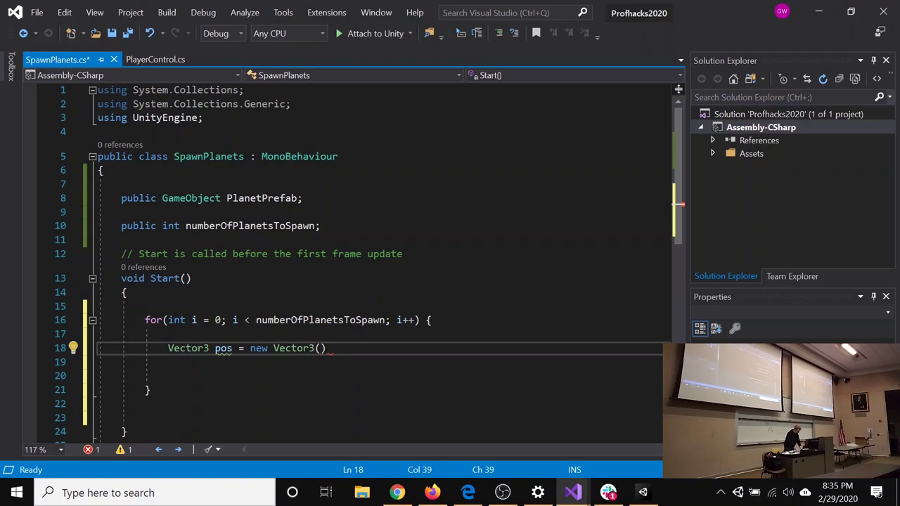
type("Random")
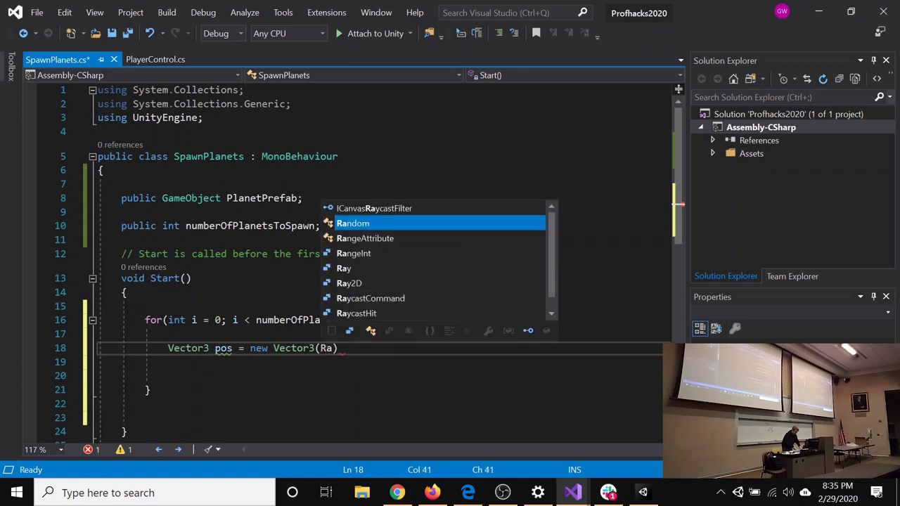
type(".rang")
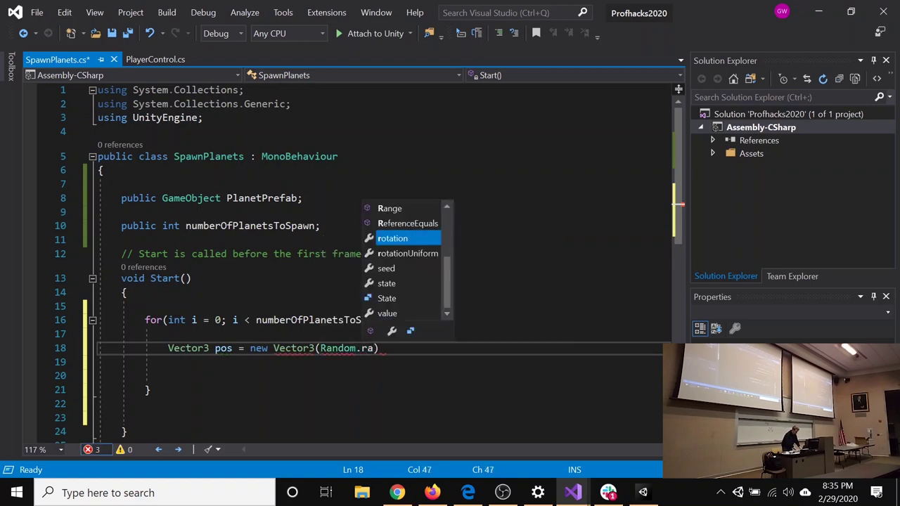
key("Tab")
type("(Random.Range")
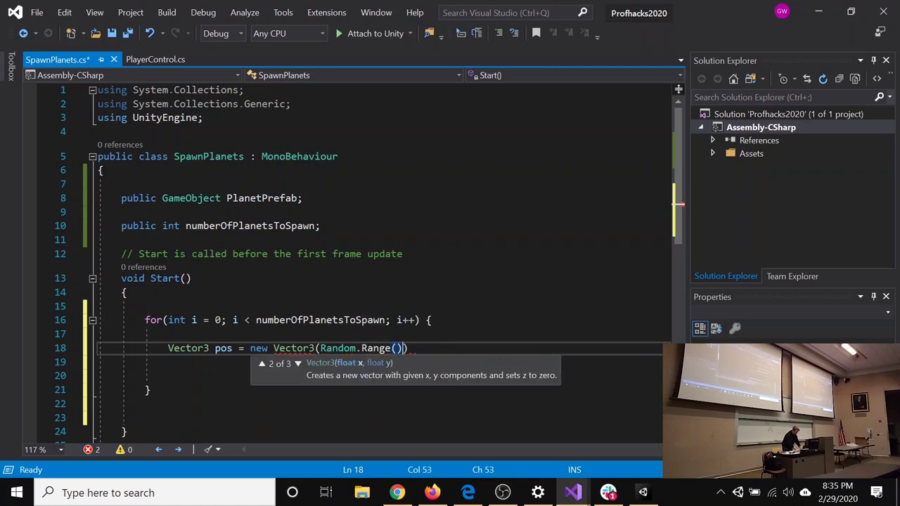
type("(")
type("-1000")
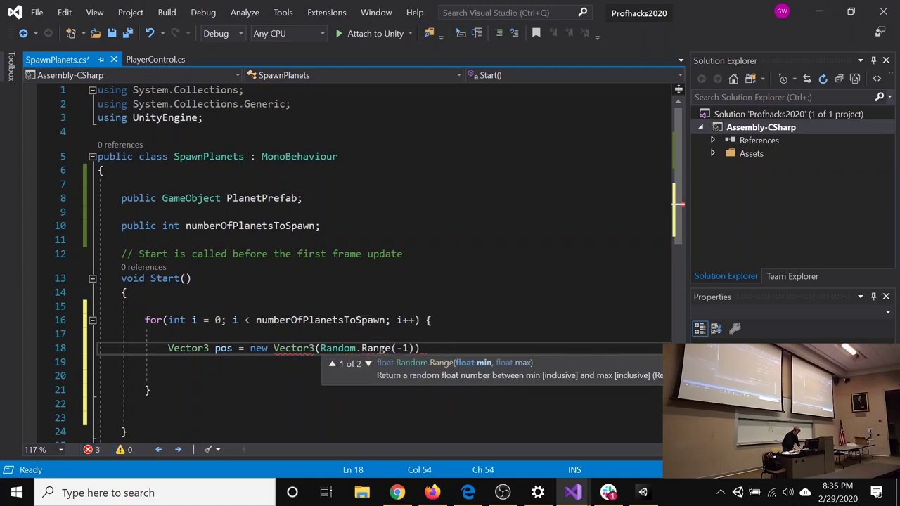
type("f")
type(", 10")
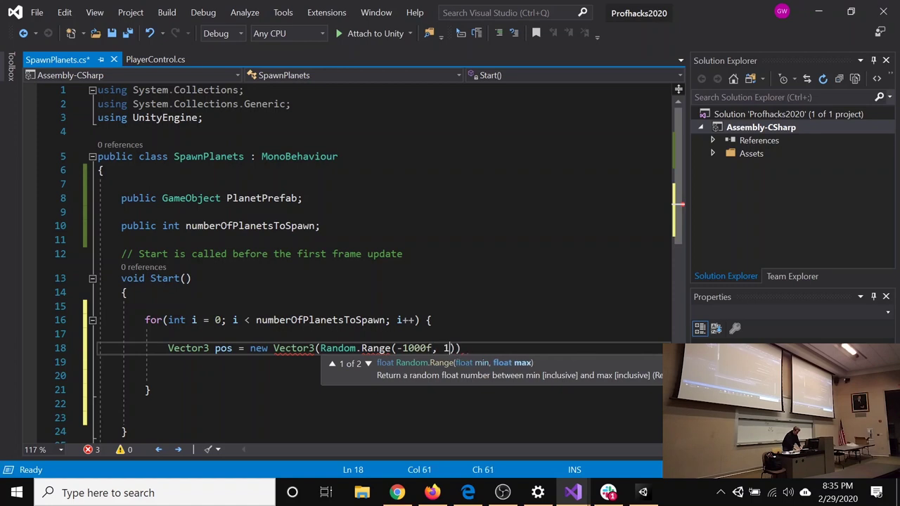
type("00f")
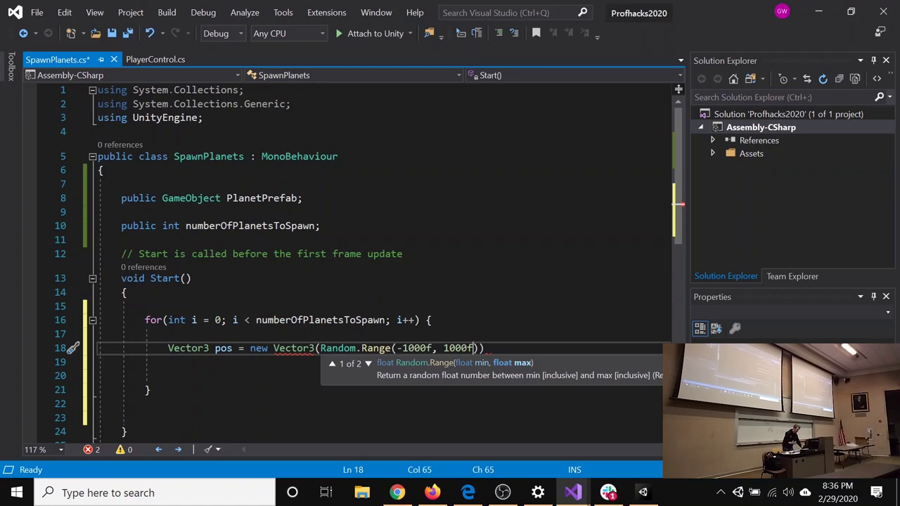
type(")")
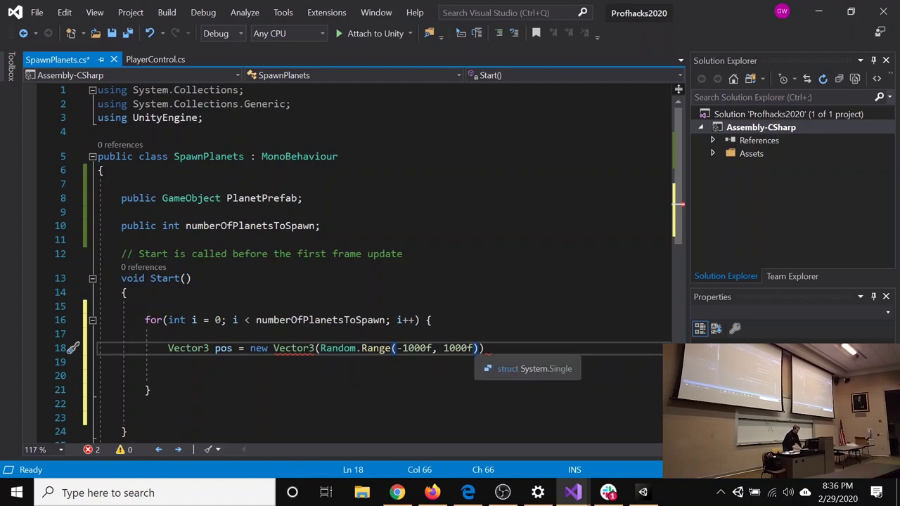
type(",")
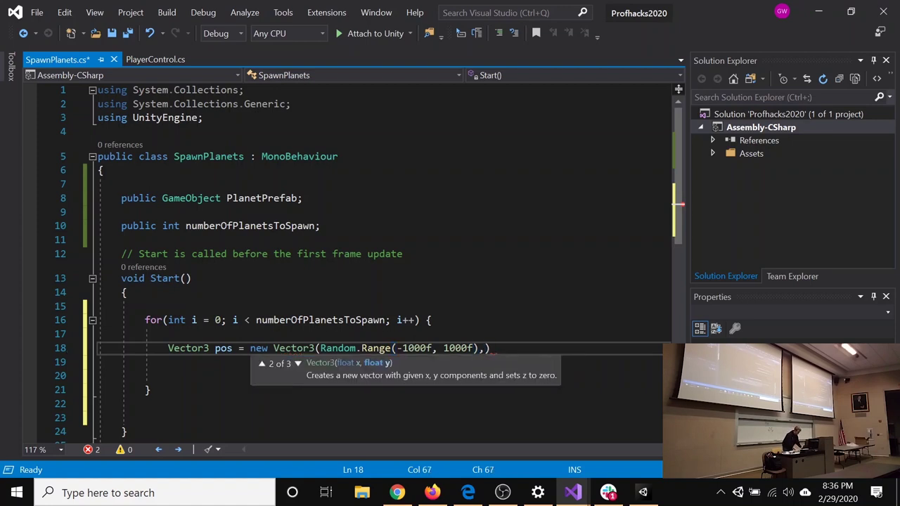
left_click_drag(481, 348, 315, 348)
key("ctrl+c")
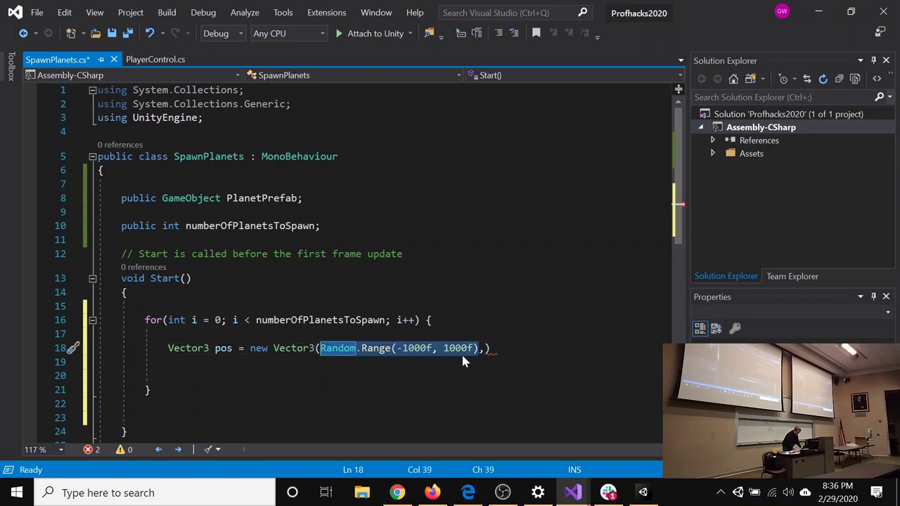
Paste Random.Range(-1000f, 1000f) twice more as the y and z components of pos.
left_click(492, 350)
key("Left")
key("ctrl+v")
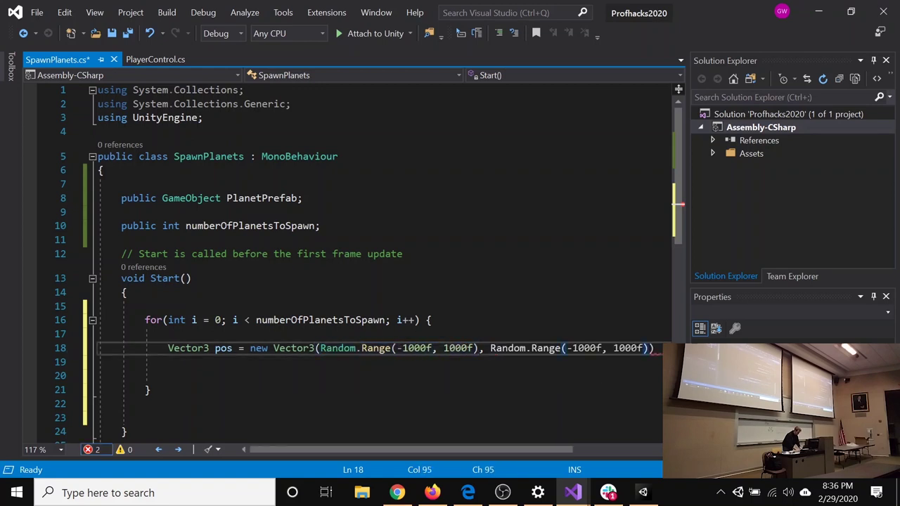
type(",")
key("ctrl+v")
type(")")
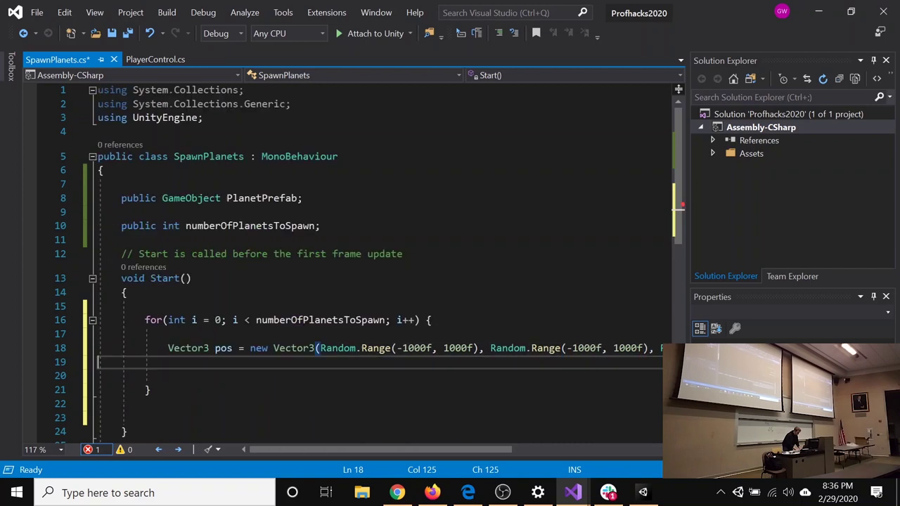
type(";")
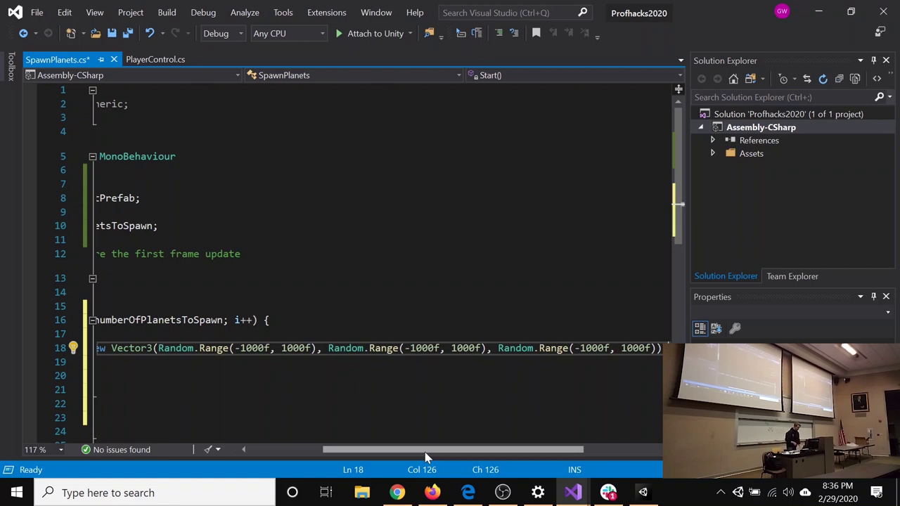
Add GameObject planet = Instantiate(PlanetPrefab, pos, Quaternion.identity); and save the script.
key("Return")
key("Return")
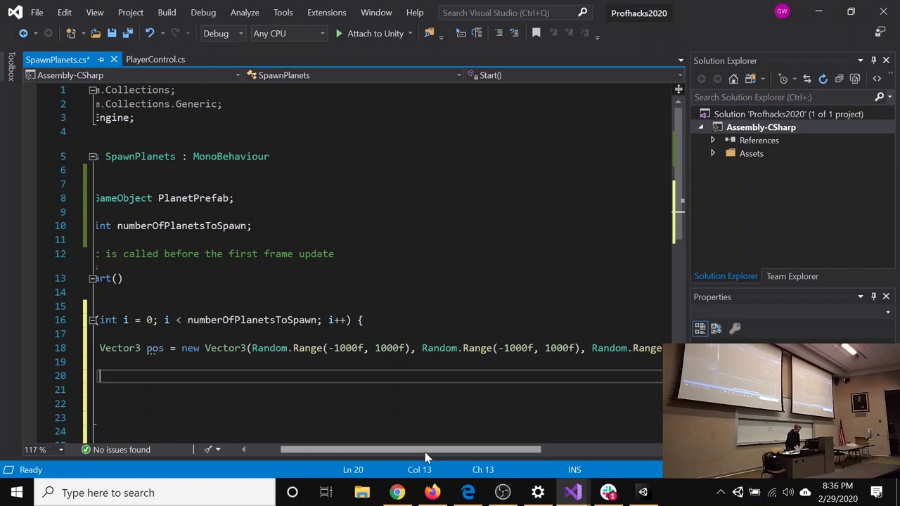
type("GameObject ")
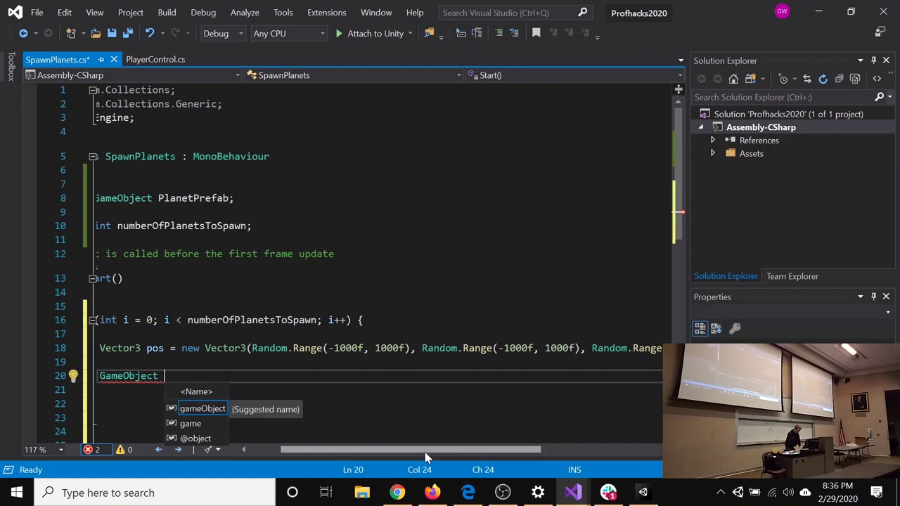
type("planet")
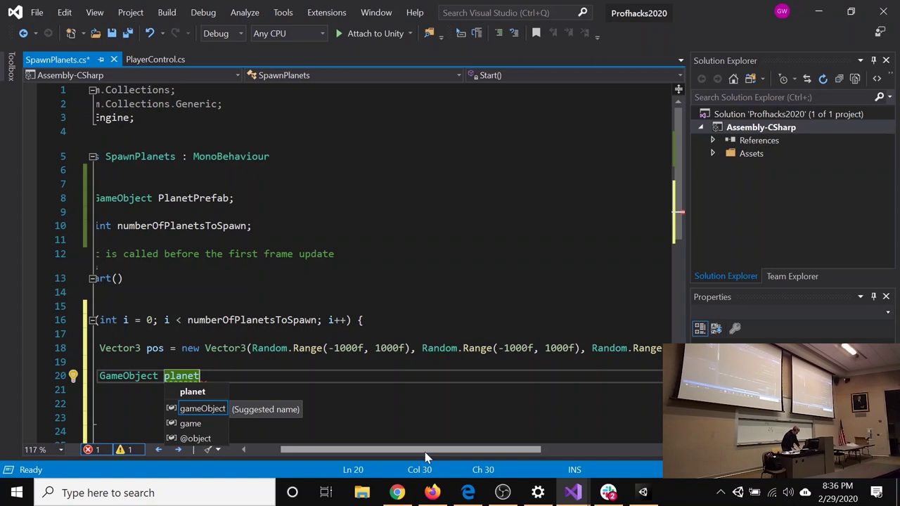
type("= ins")
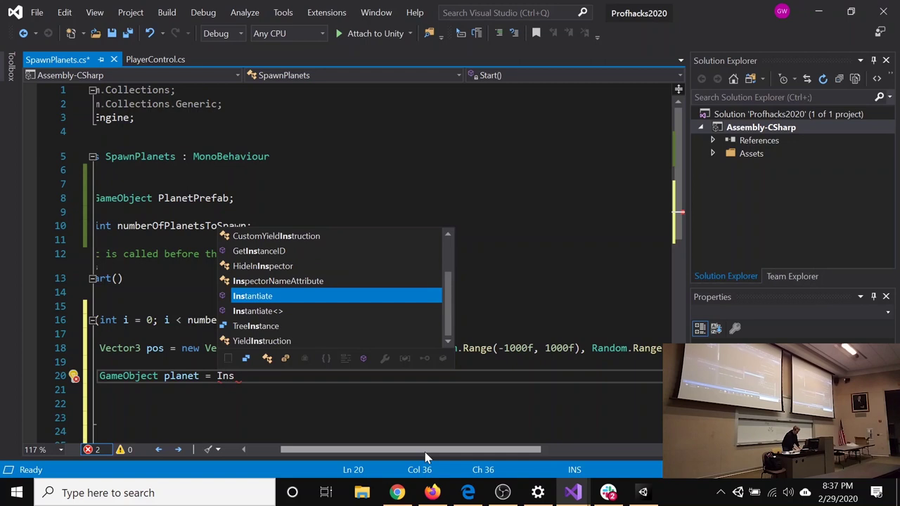
key("Tab")
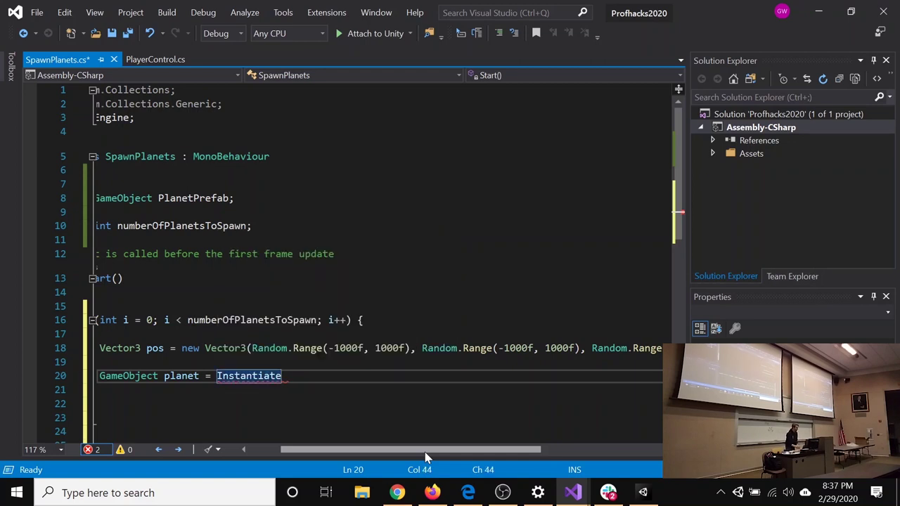
type("(")
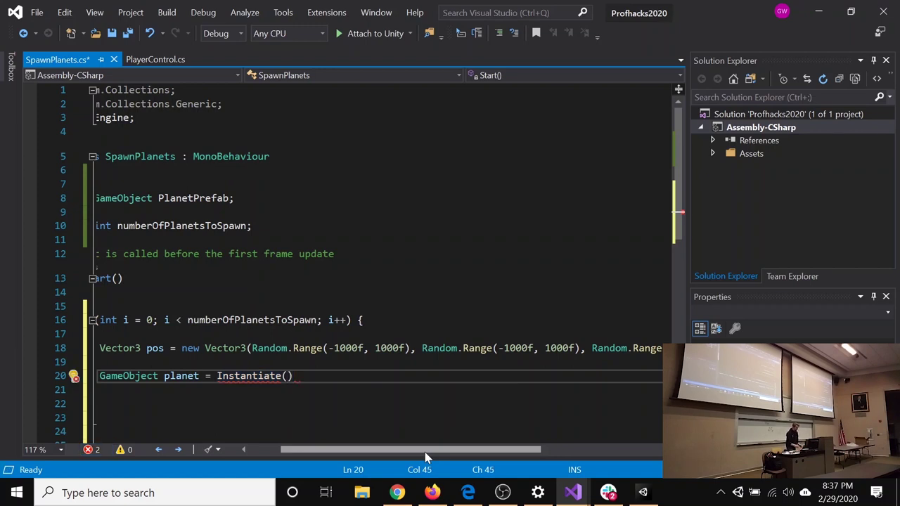
type("Plan")
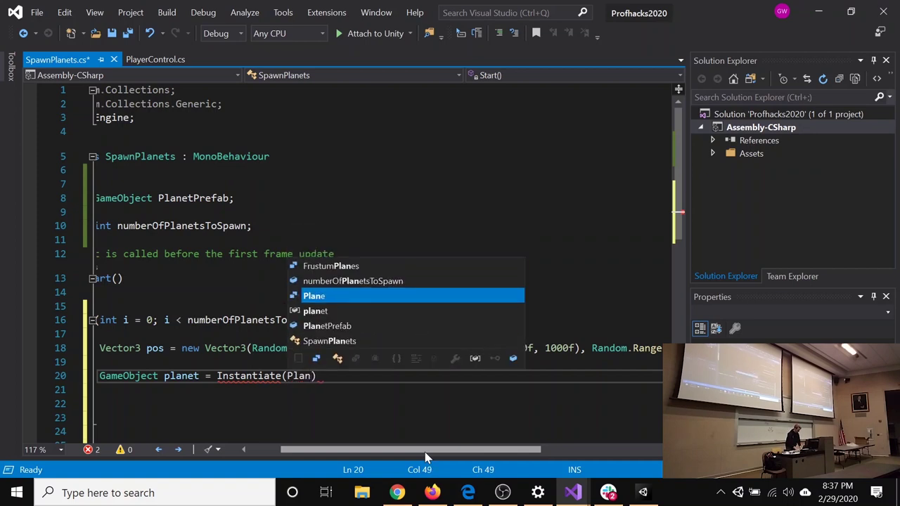
key("Down")
key("Down")
key("Tab")
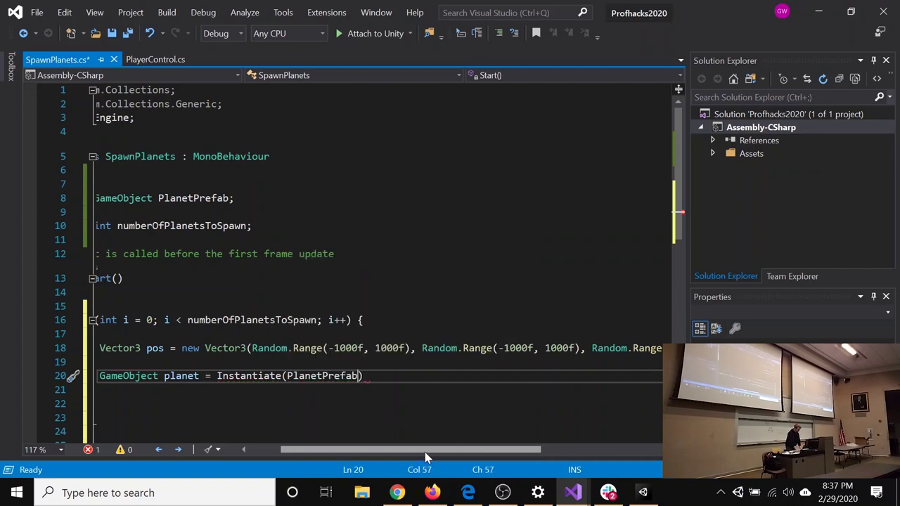
type(",")
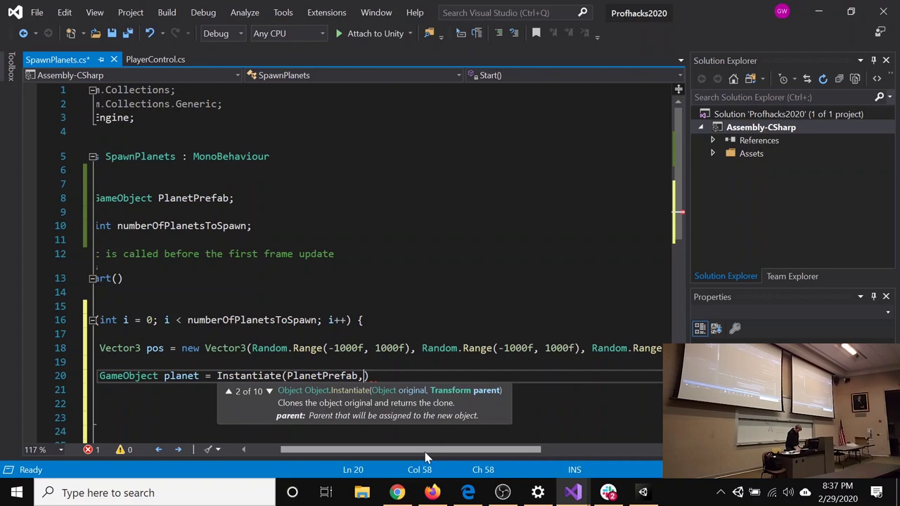
type(" pos")
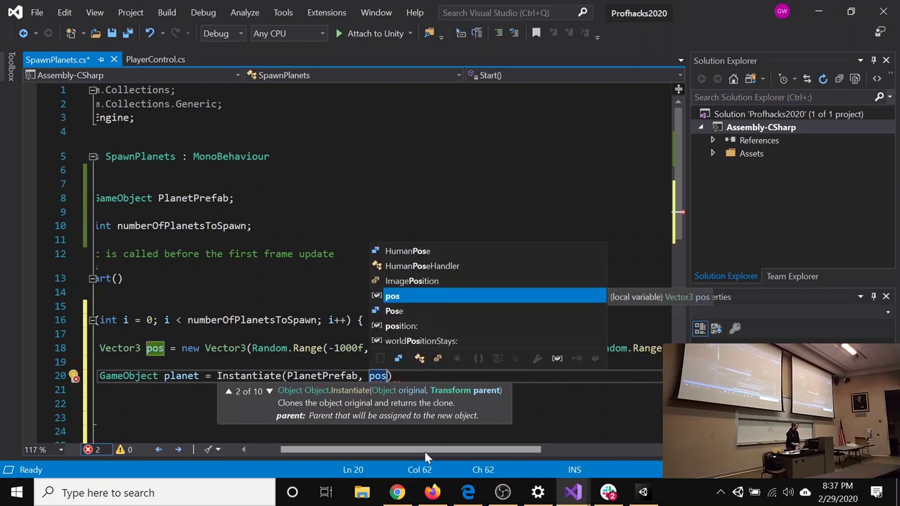
type(",")
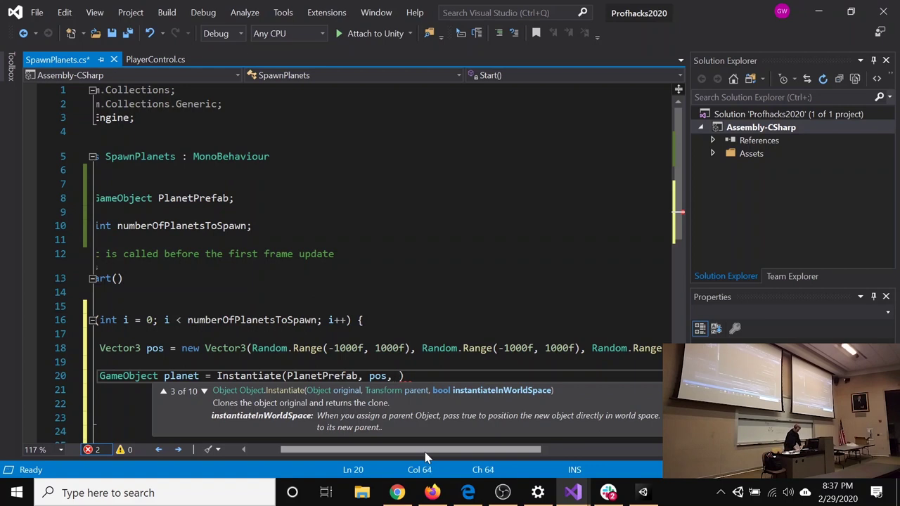
type("Quaternion.id")
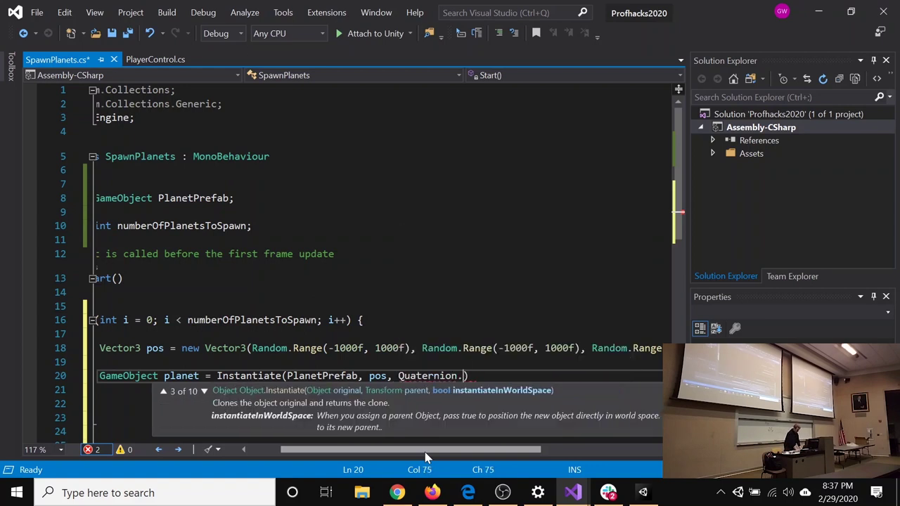
type("entity);")
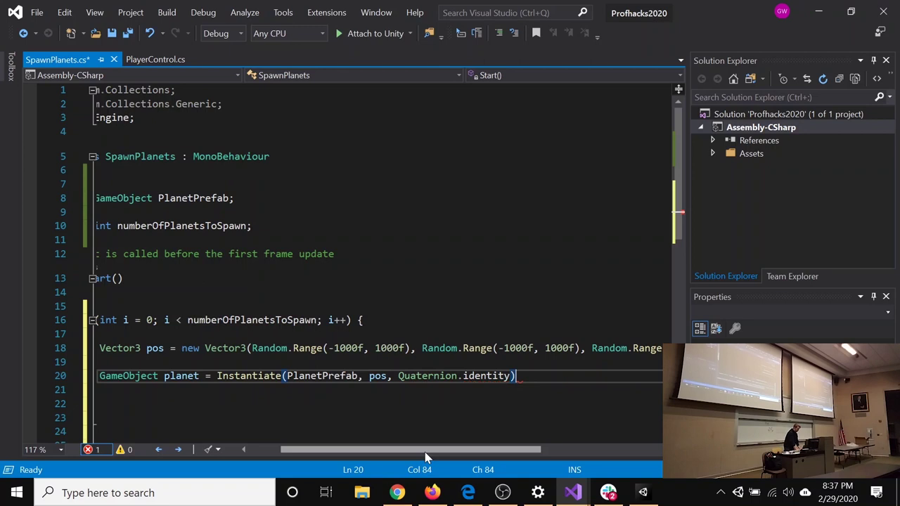
key("ctrl+s")
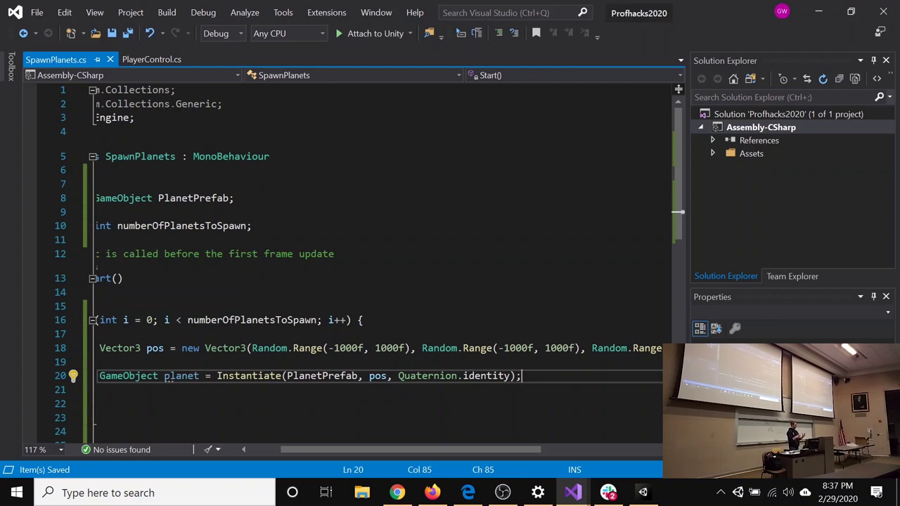
key("Return")
key("Return")
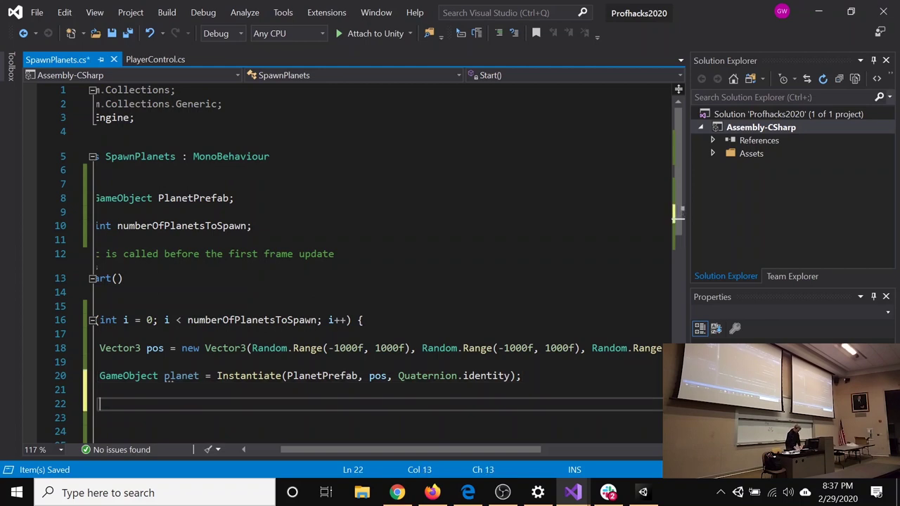
Declare float scaleAmount = Random.Range(.1f, 75f); on line 22 and save.
type("float scaleAmount")
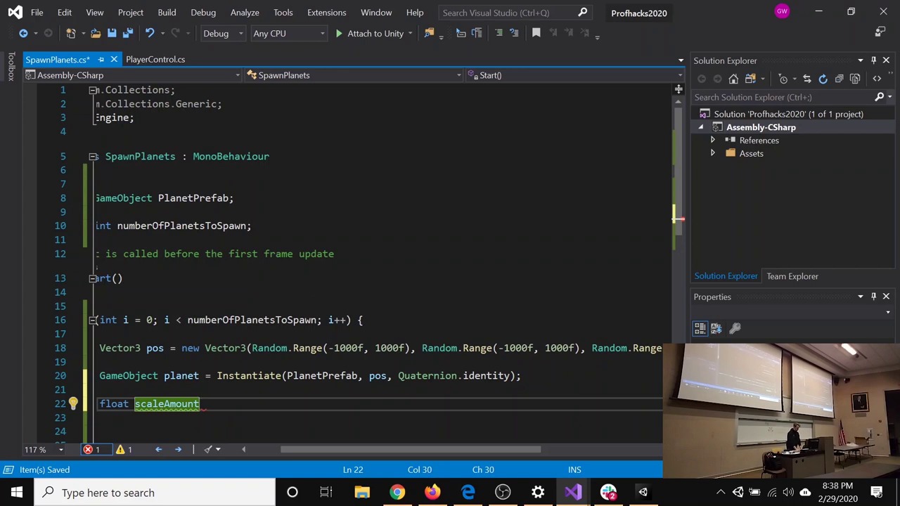
type(" = R")
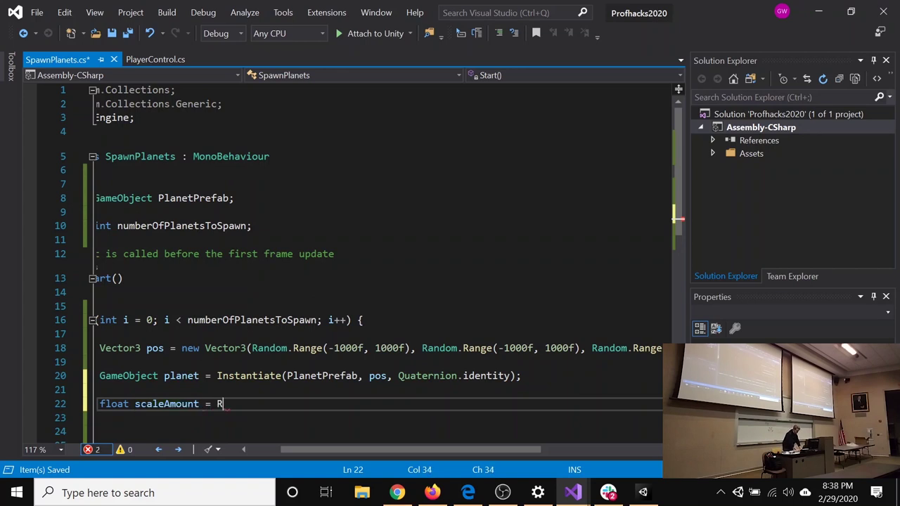
type("andom.Range(")
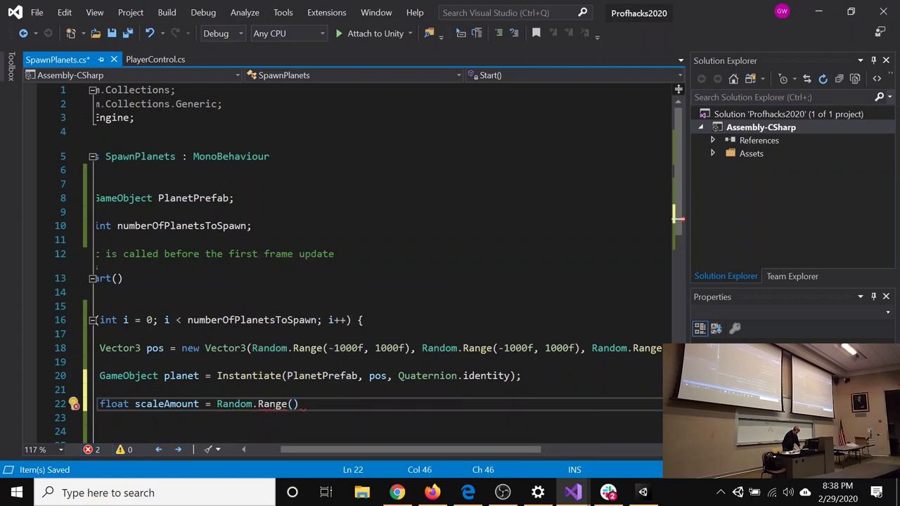
type(".1f, ")
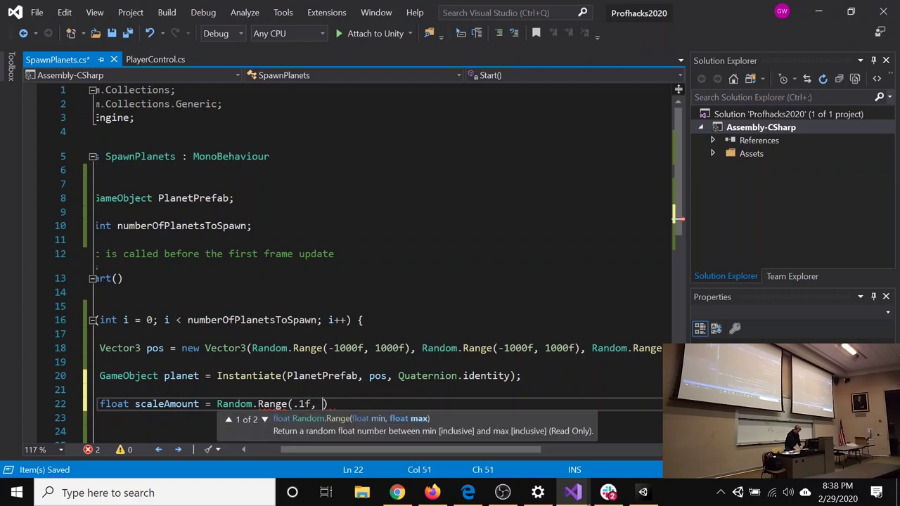
type("75f);")
key("ctrl+s")
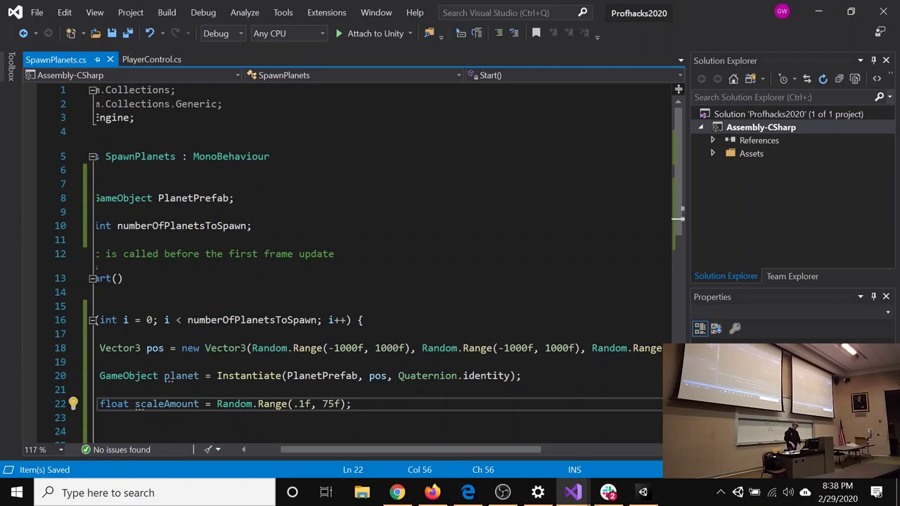
key("Return")
key("Return")
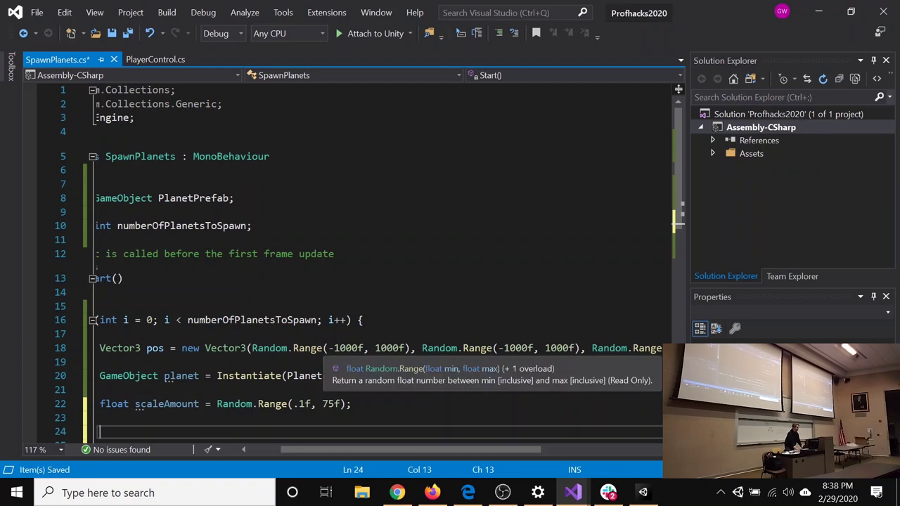
Write planet.transform.localScale = new Vector3(scaleAmount, scaleAmount, scaleAmount); on line 24.
type("p")
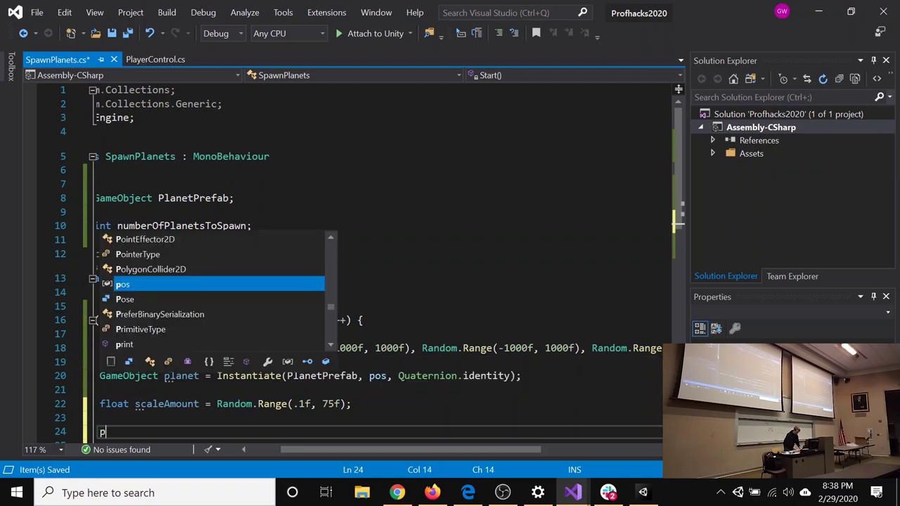
type("lanet.sc")
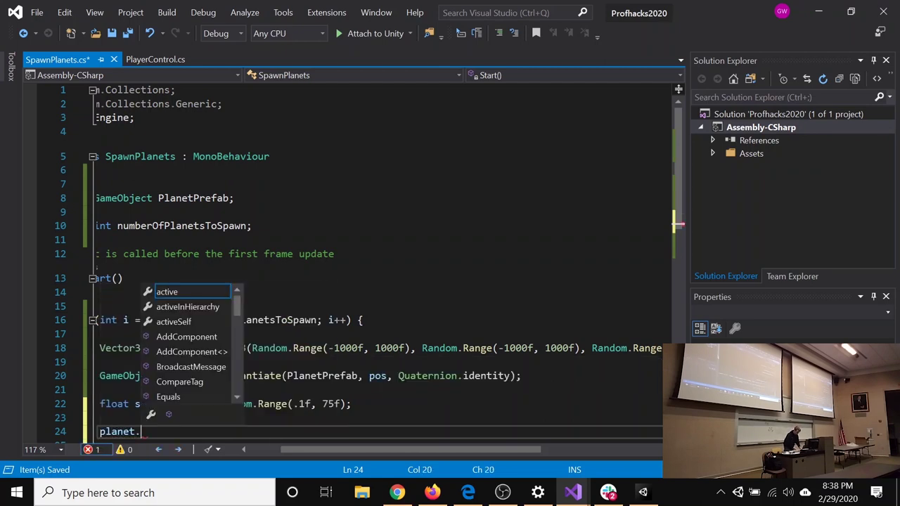
key("BackSpace")
key("BackSpace")
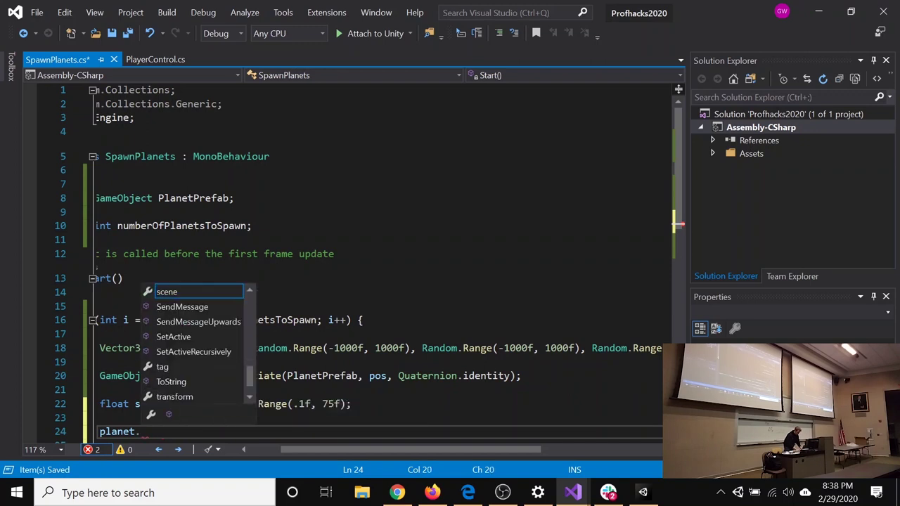
key("BackSpace")
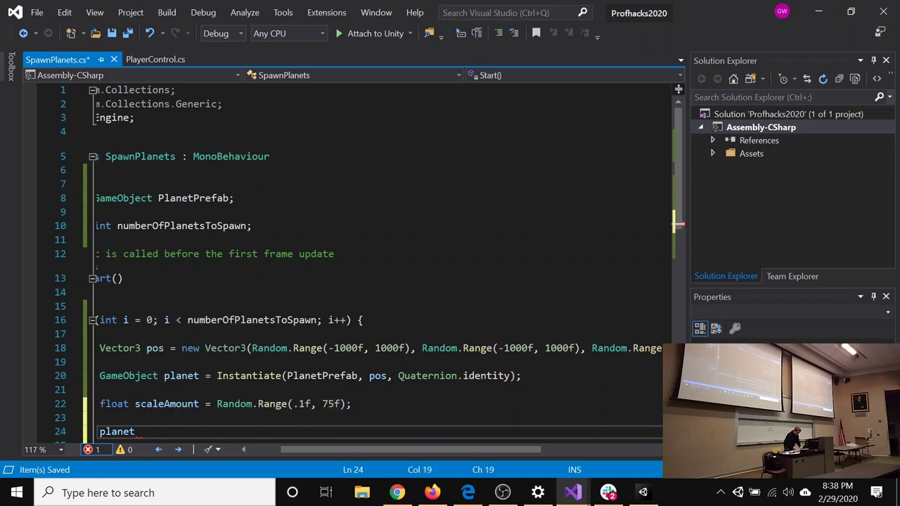
type(".tr")
key("Tab")
type(".loc")
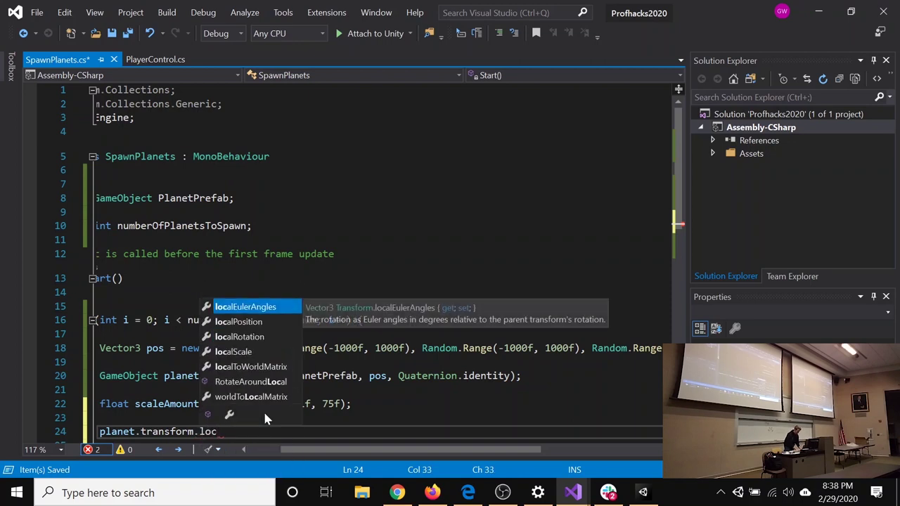
key("Tab")
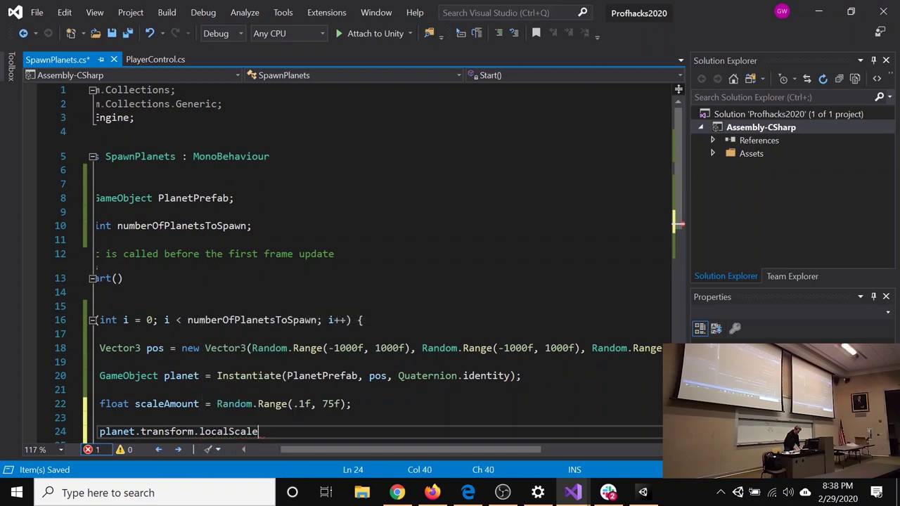
scroll(380, 267, "down", 2)
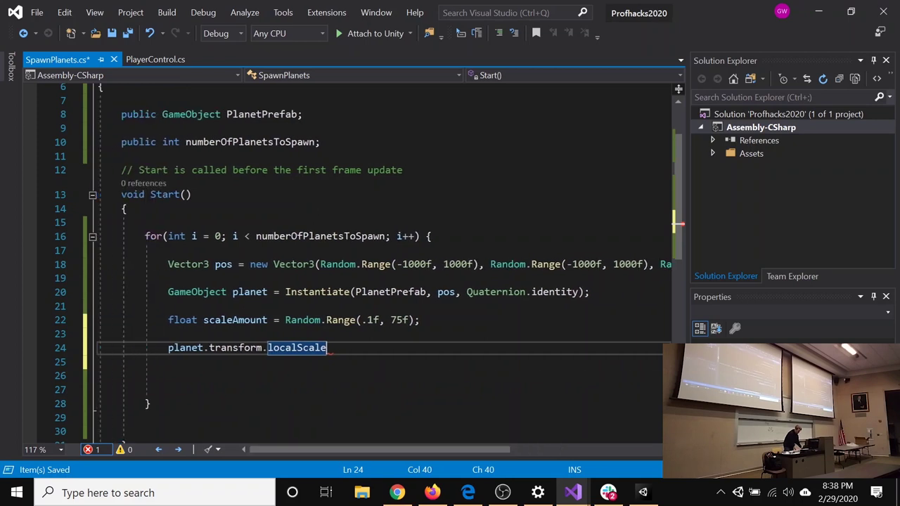
type("= ")
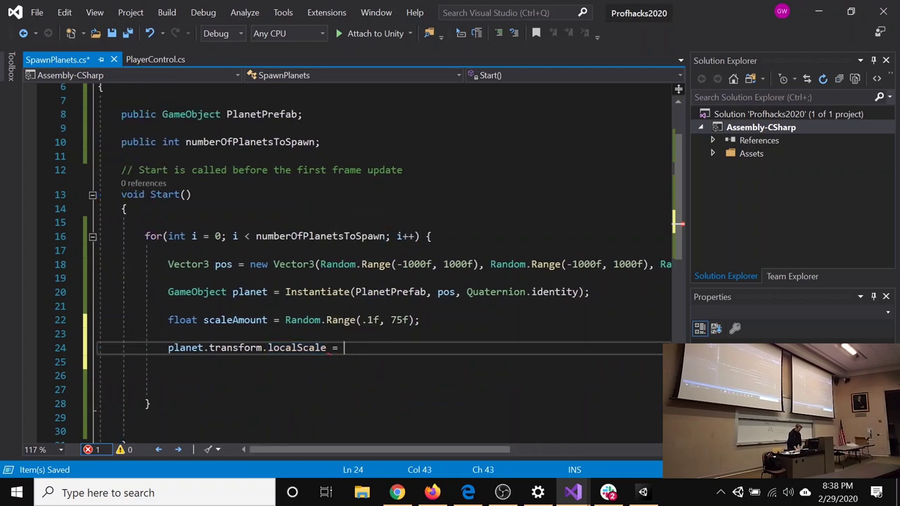
type("new Vector3()")
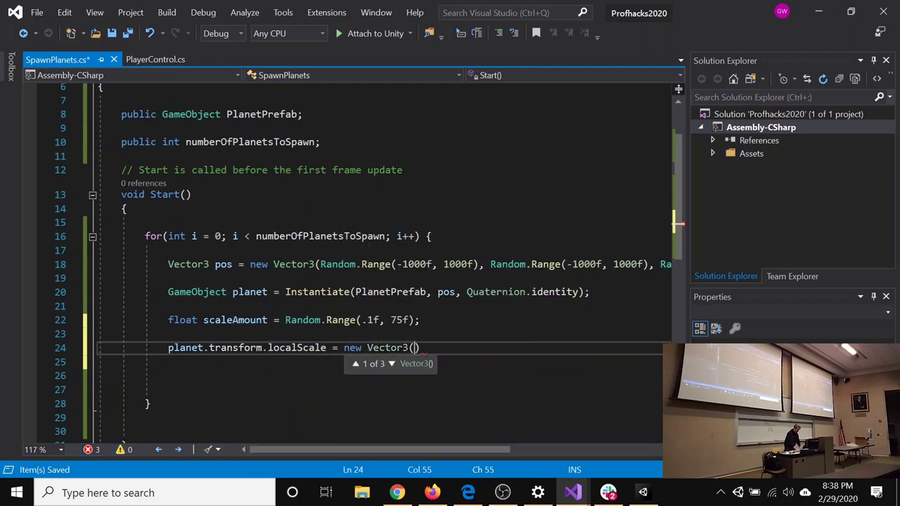
key("Left")
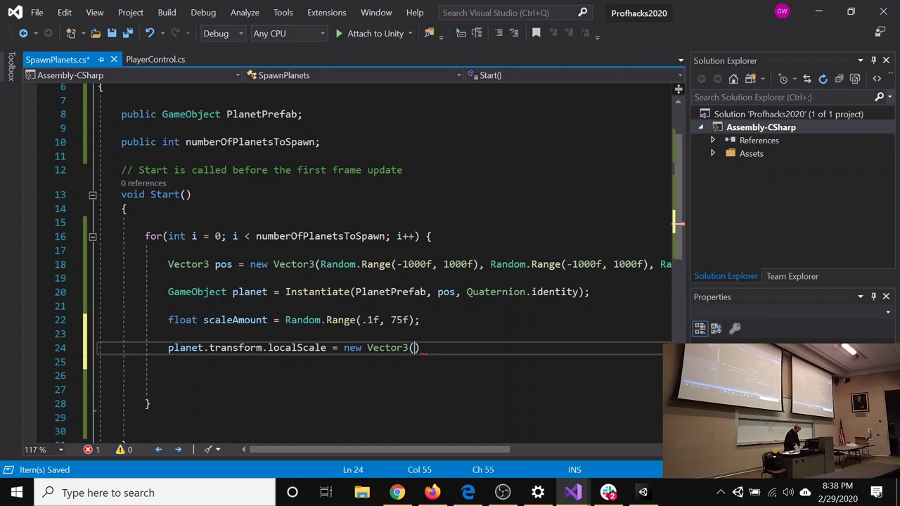
type("scaleAmount, s")
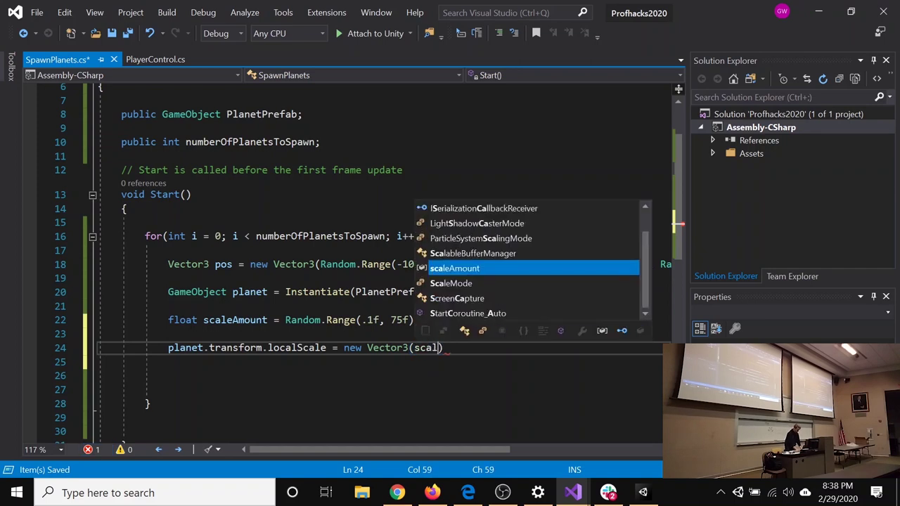
type("caleAmount, scaleAmount)")
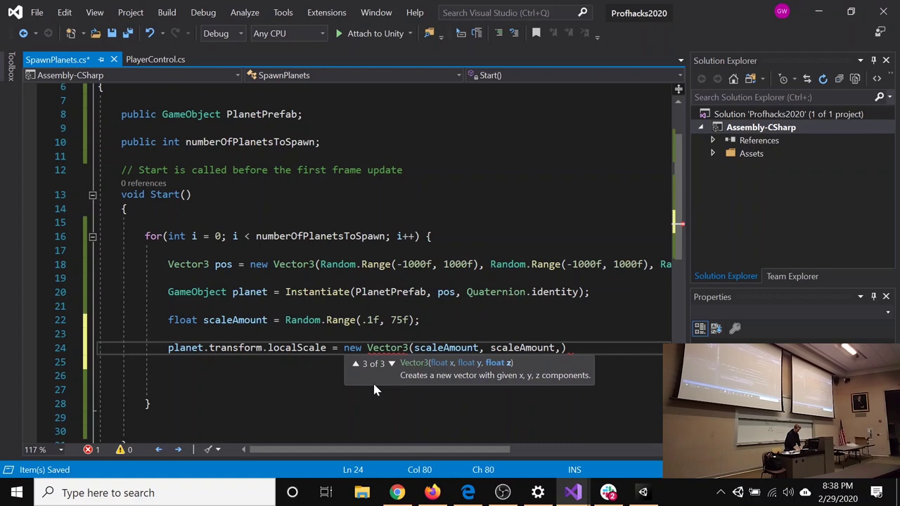
type(");")
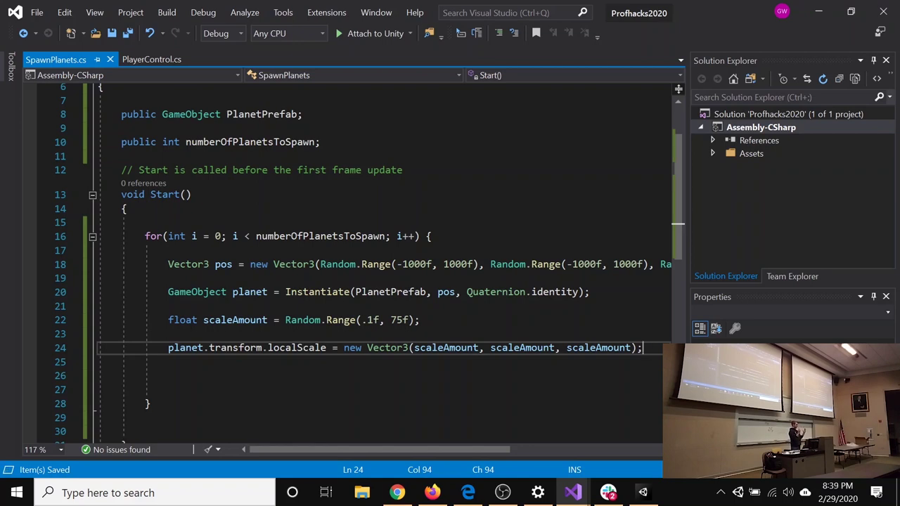
key("Return")
key("Return")
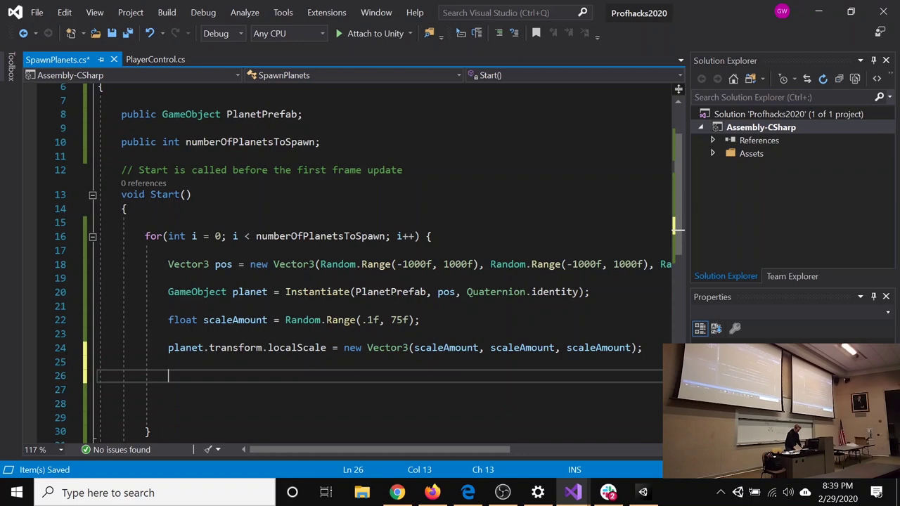
Begin line 26 with Color randomColor = new Color(Random.Range(0f, 1f), as the red component.
type("Colo")
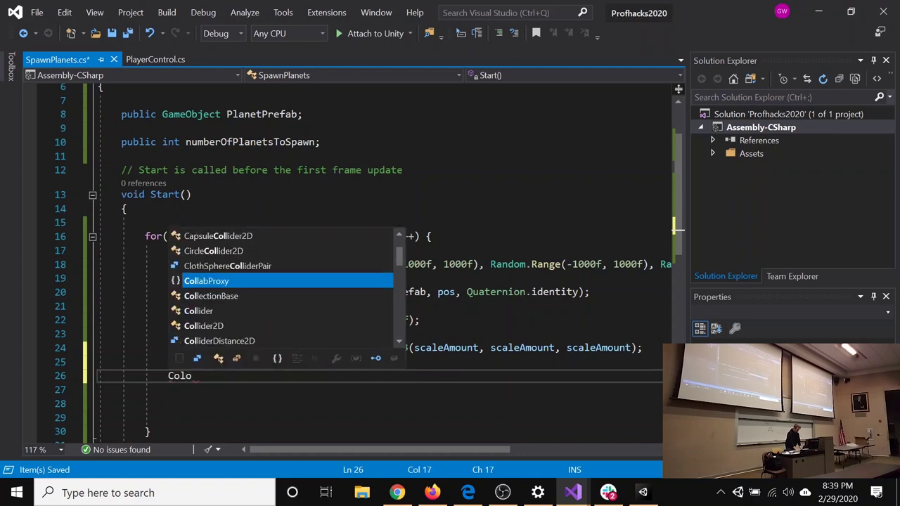
type("r randomColor")
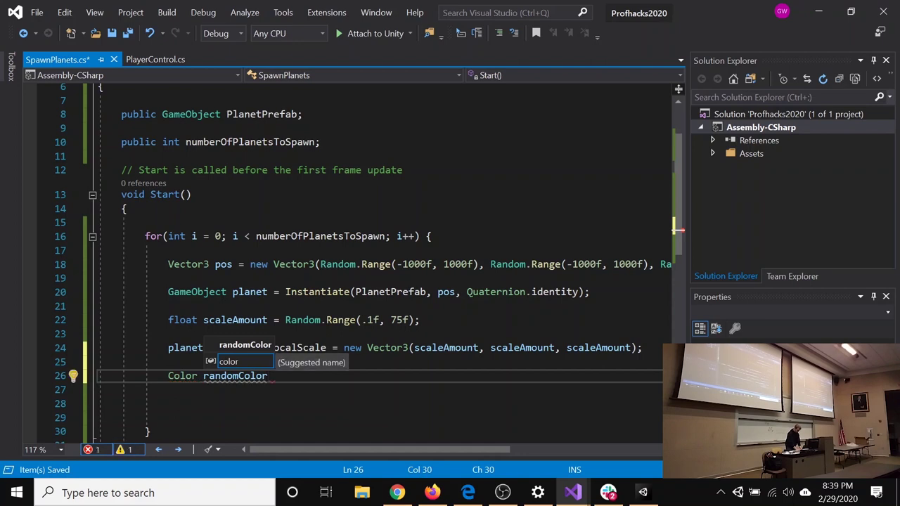
type(" =")
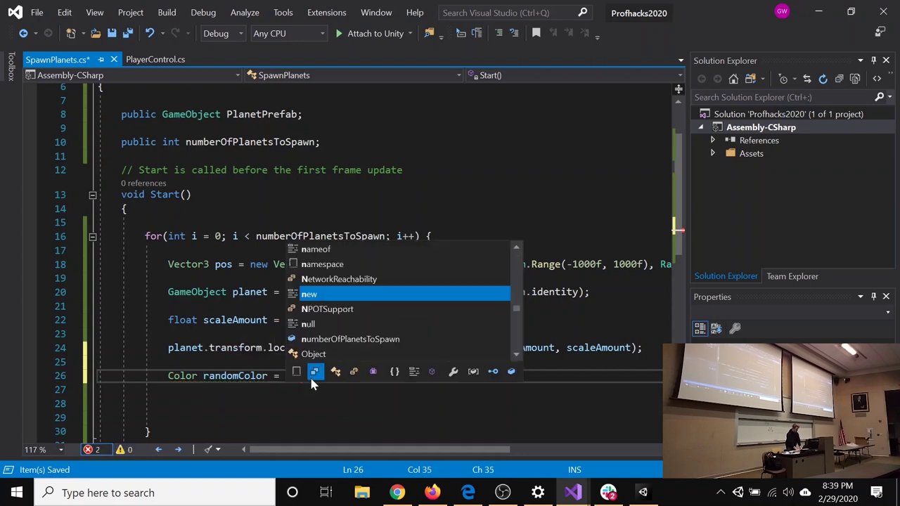
type(" new Color()")
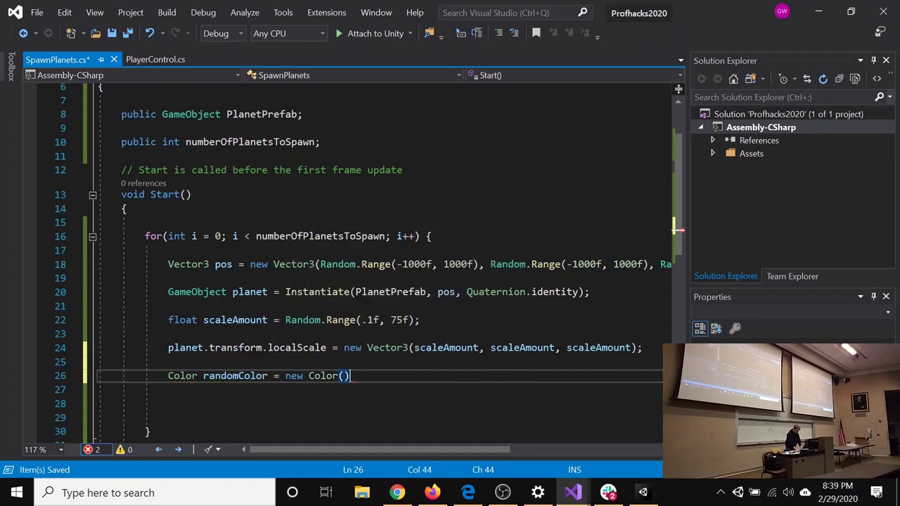
key("Left")
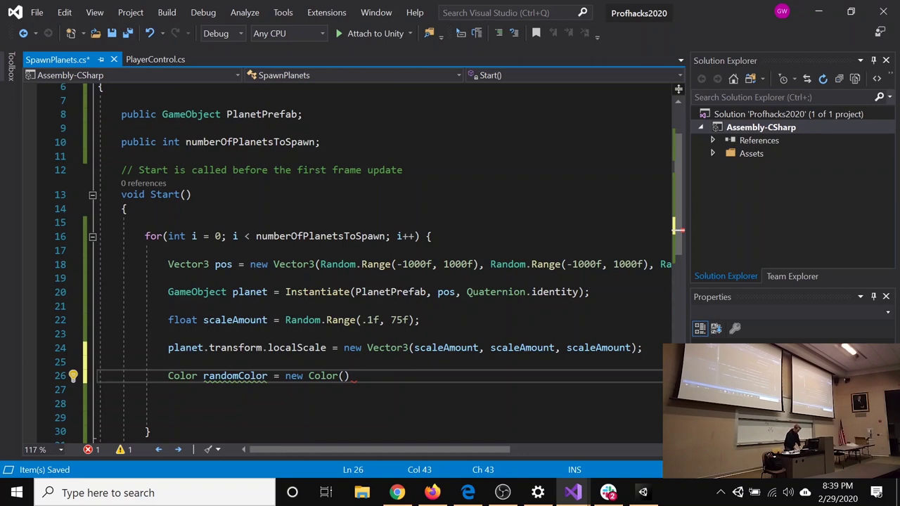
type("Random.Range")
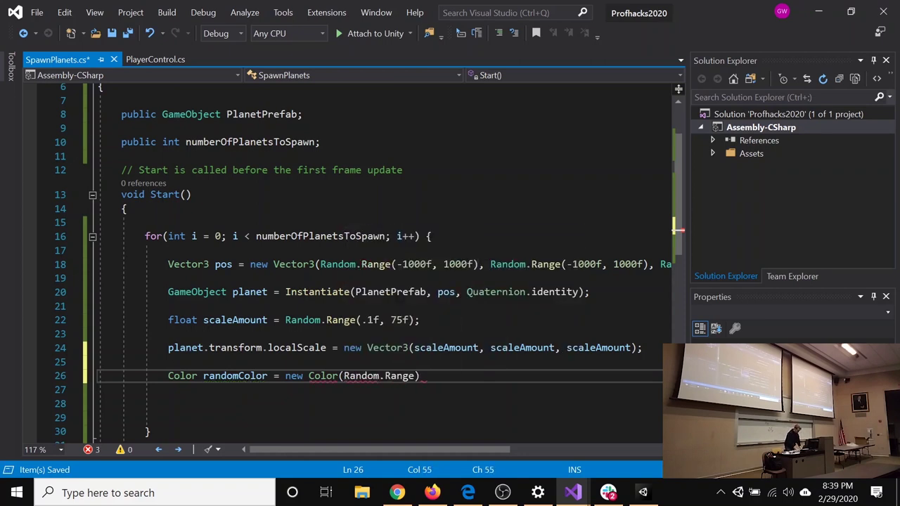
type("(")
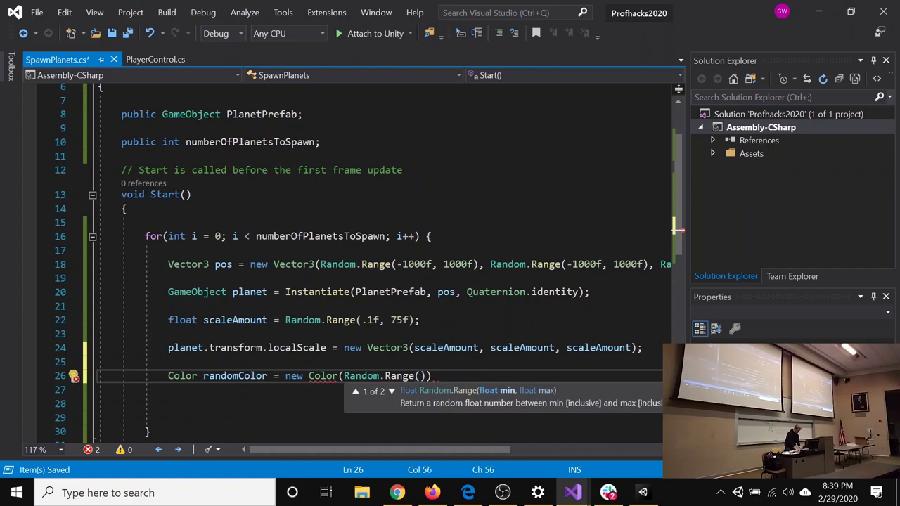
type("0f, 1f")
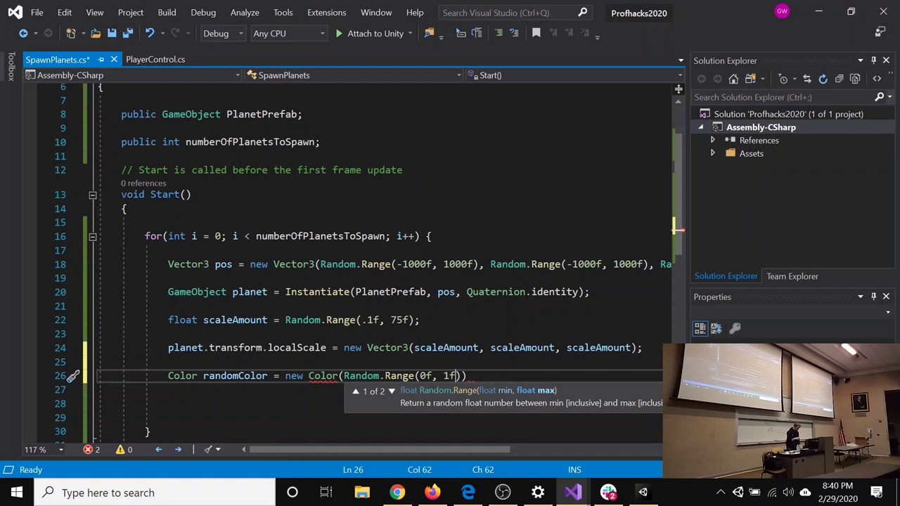
type("),")
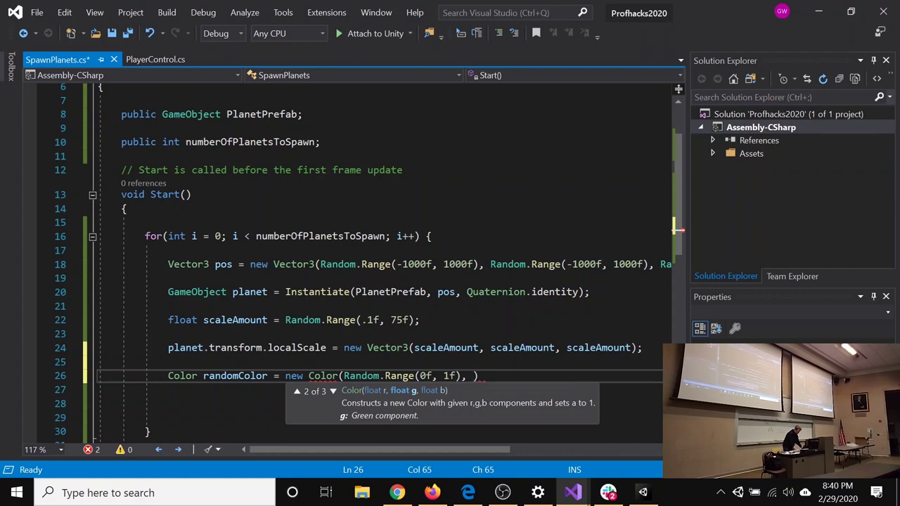
Copy Random.Range(0f, 1f) in as the green and blue components and close the Color declaration.
key("shift+alt+equal")
key("ctrl+c")
left_click(472, 376)
key("ctrl+v")
type(",")
key("ctrl+v")
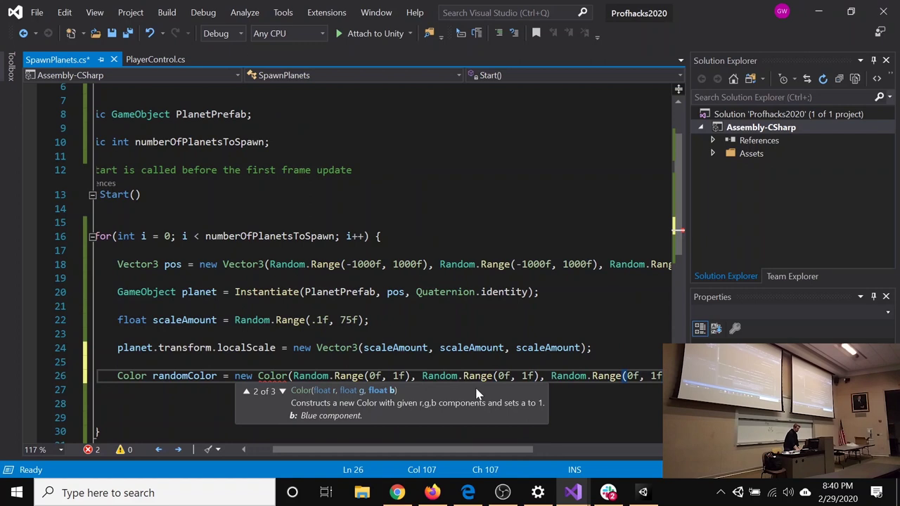
type("))")
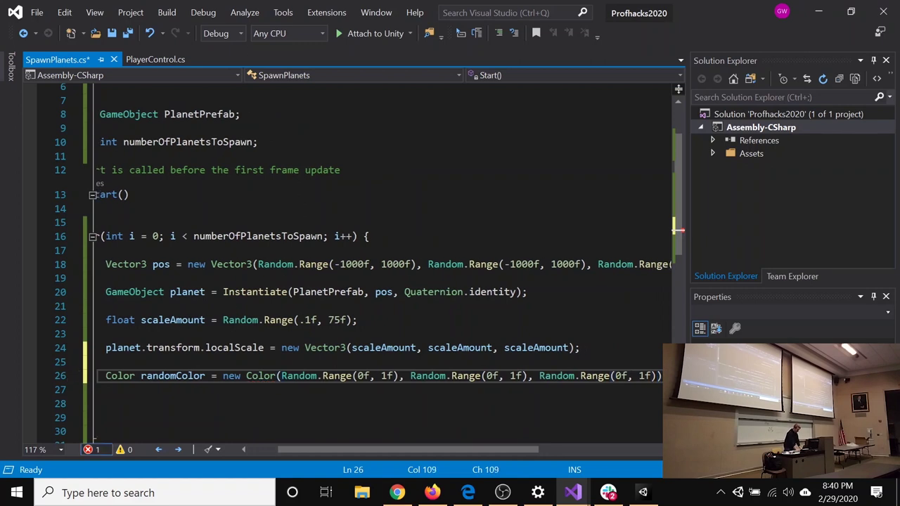
key("Return")
key("Return")
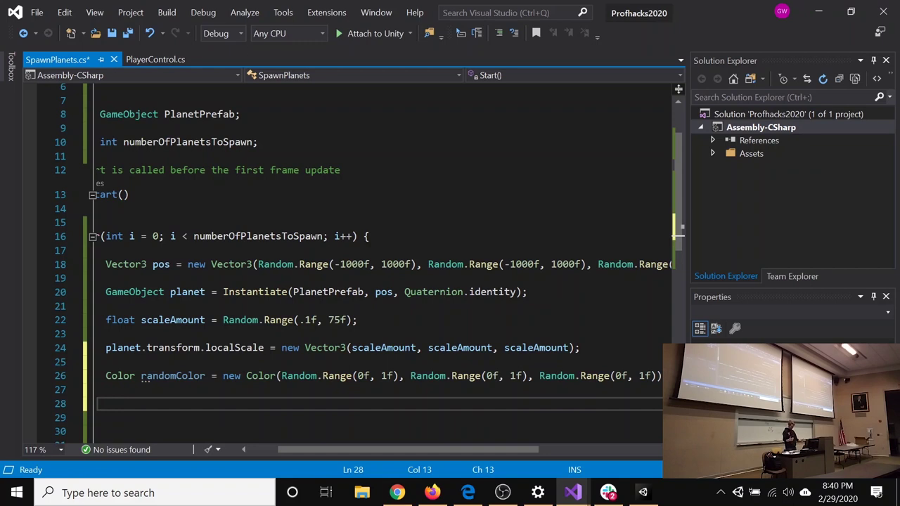
Add line 28, planet.GetComponent<MeshRenderer>().material.color = randomColor;, and save SpawnPlanets.cs.
type("planet")
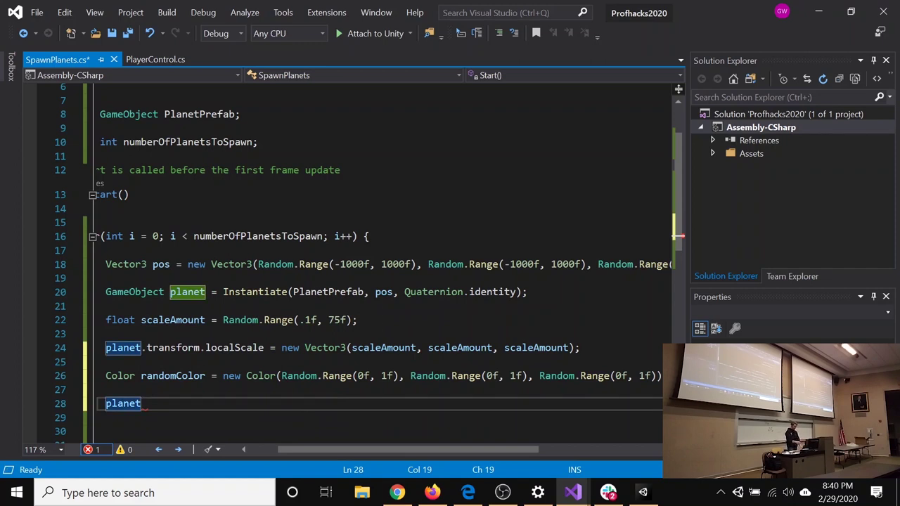
type(".")
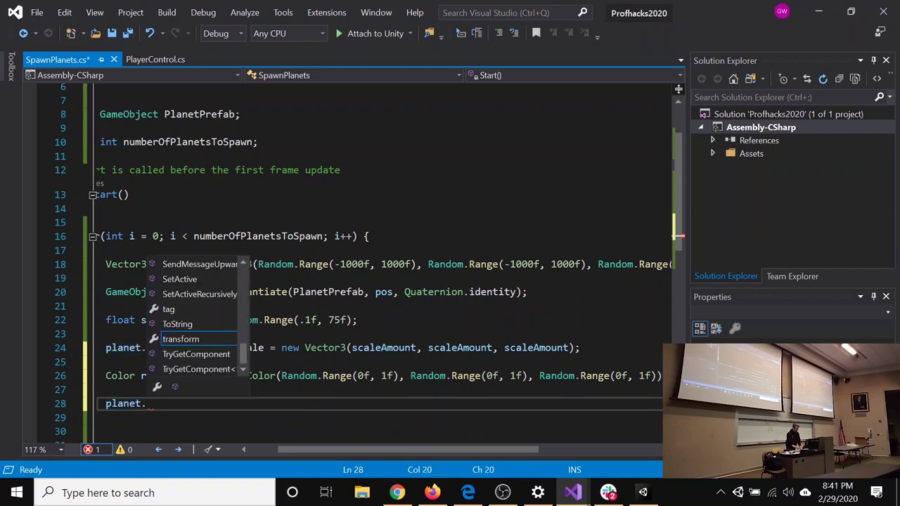
type("ge")
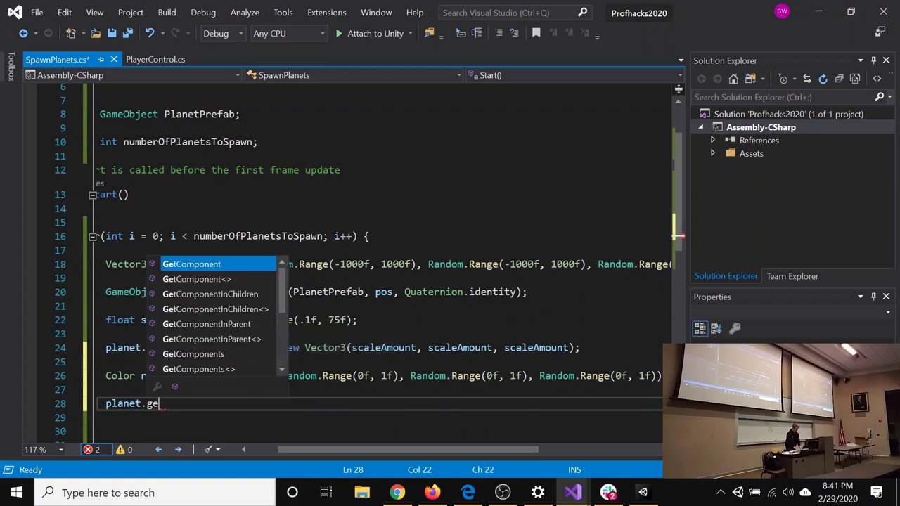
key("Tab")
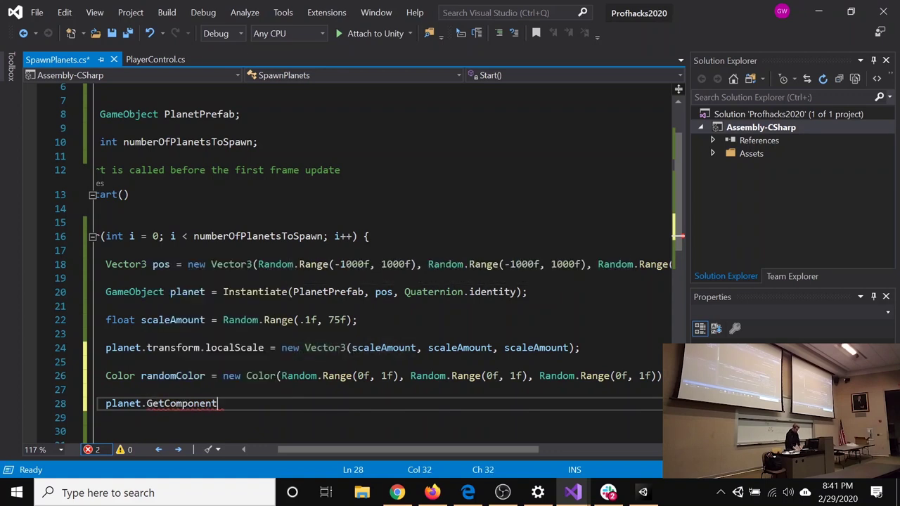
type("<>")
key("Right")
key("Left")
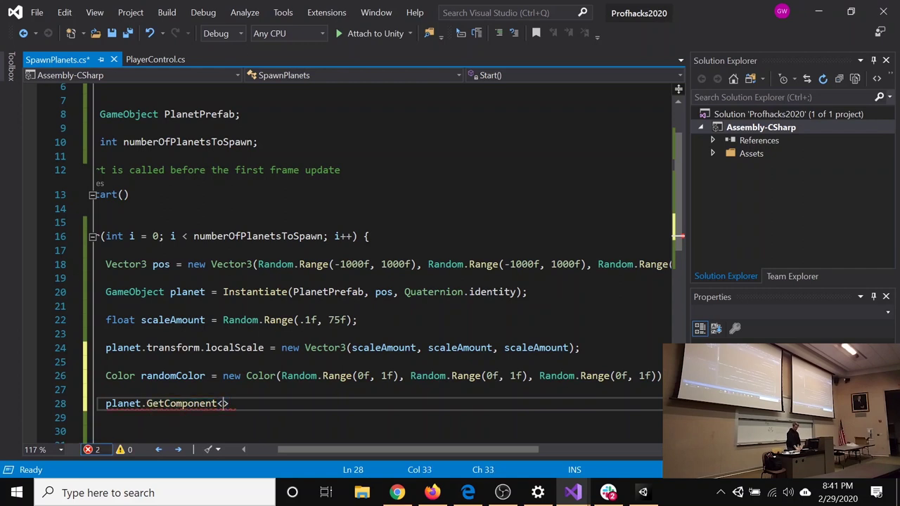
type("MeshRender")
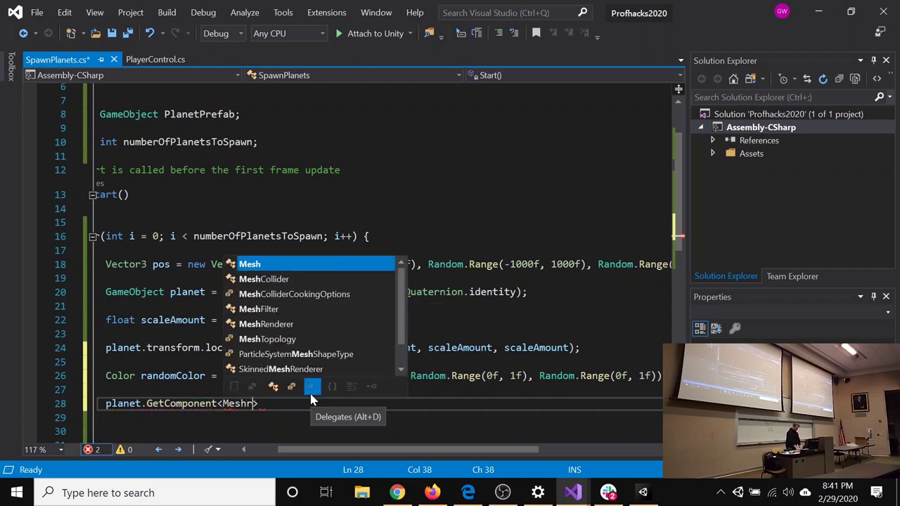
type("e")
key("Tab")
key("Right")
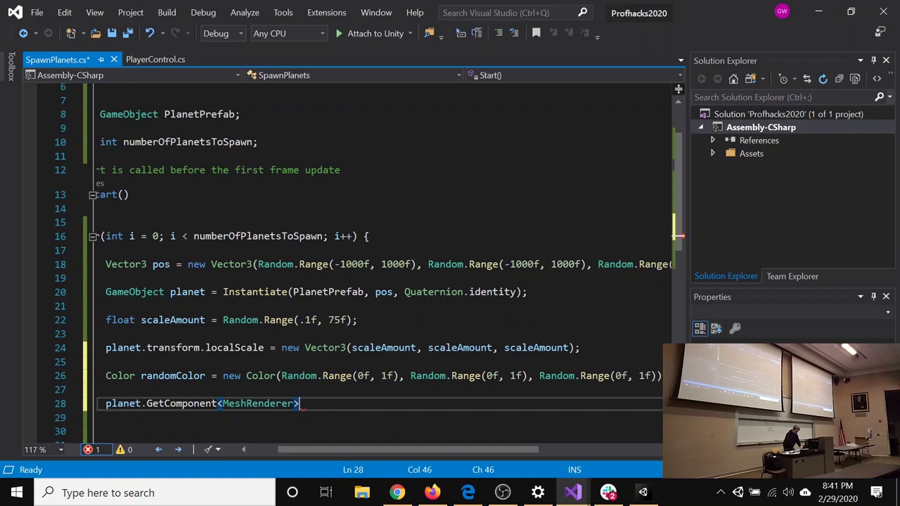
type("().material")
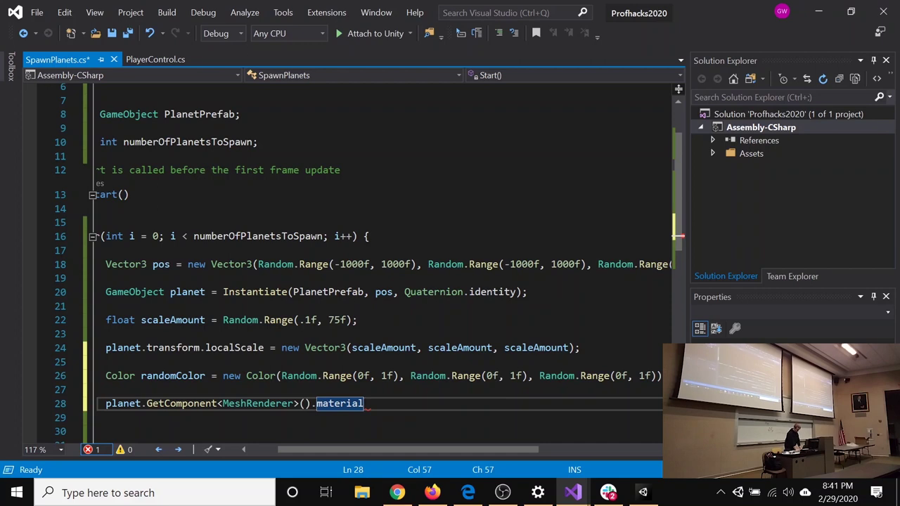
type(".color")
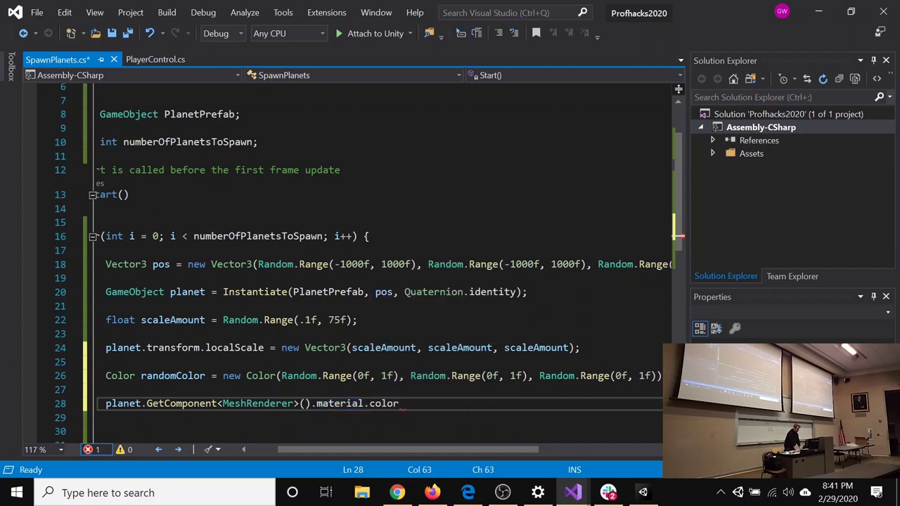
type(" = rna")
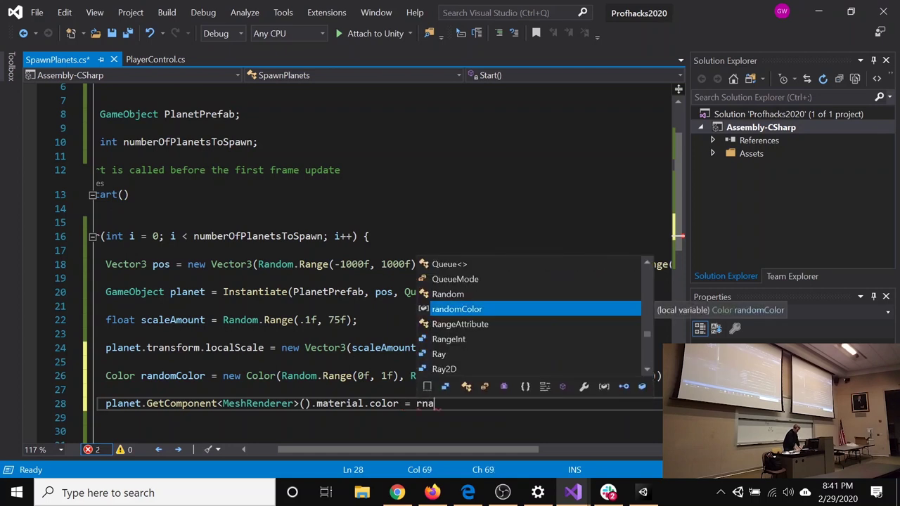
type(";")
key("ctrl+s")
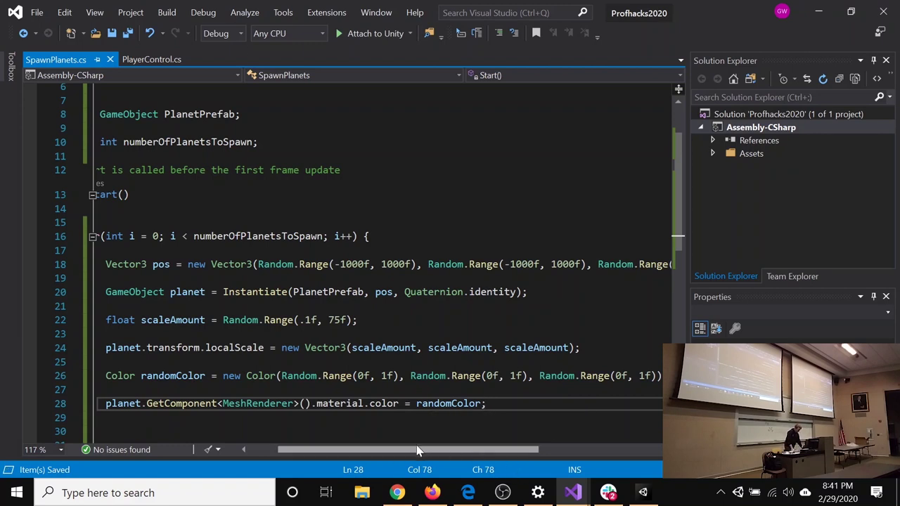
left_click_drag(425, 454, 404, 454)
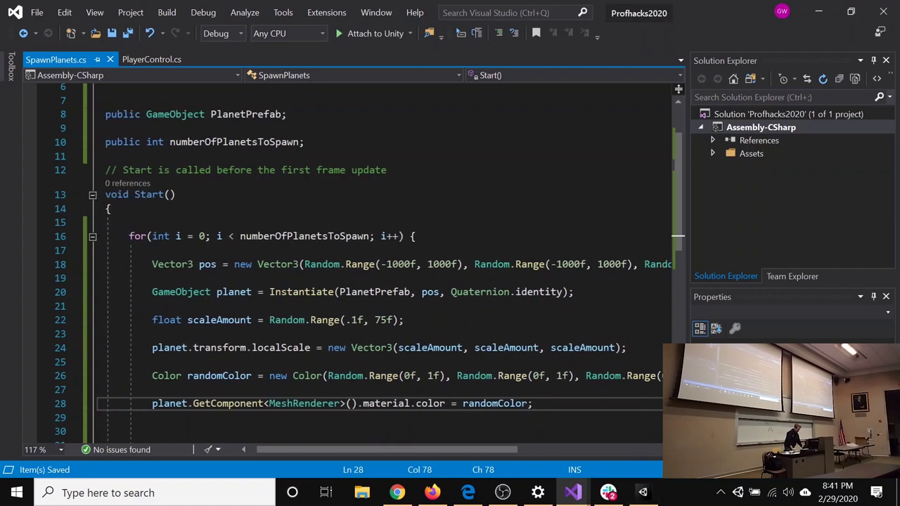
In Unity, turn the Planet object into a Planet prefab asset in Assets.
left_click(642, 494)
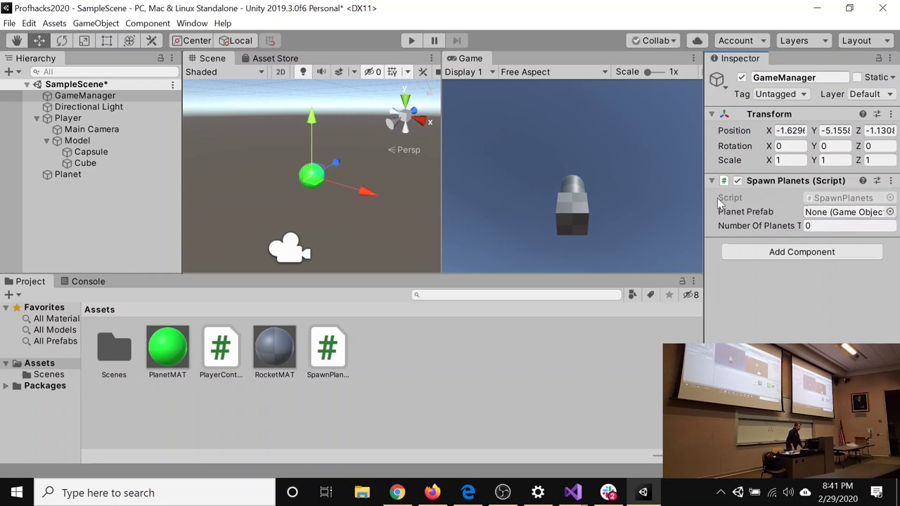
left_click(36, 118)
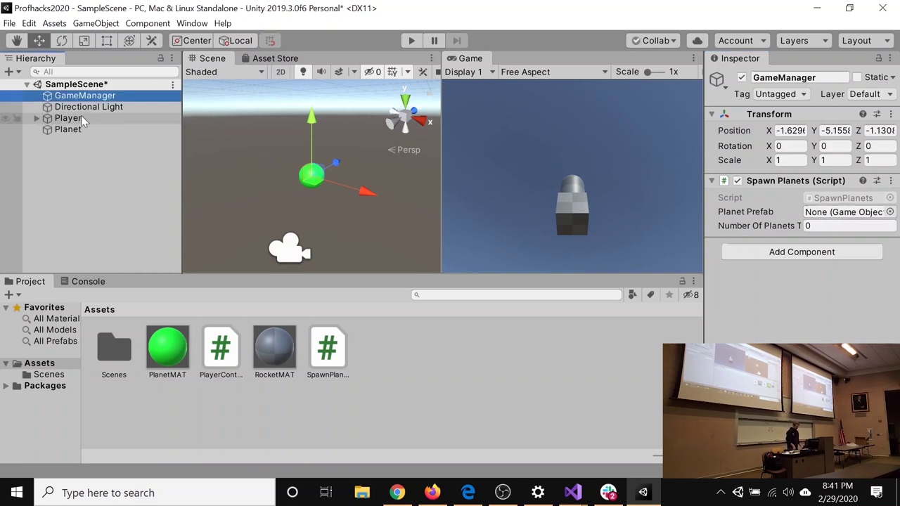
left_click(77, 130)
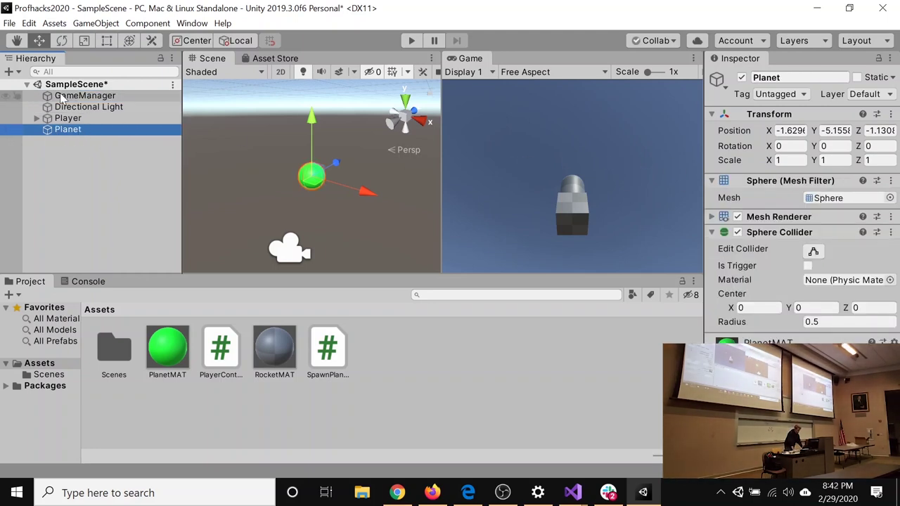
left_click_drag(70, 132, 451, 372)
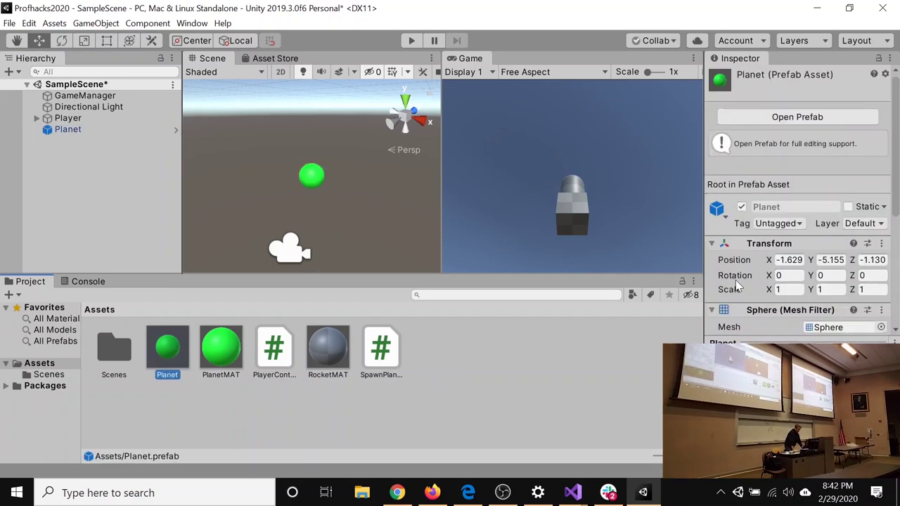
left_click(820, 118)
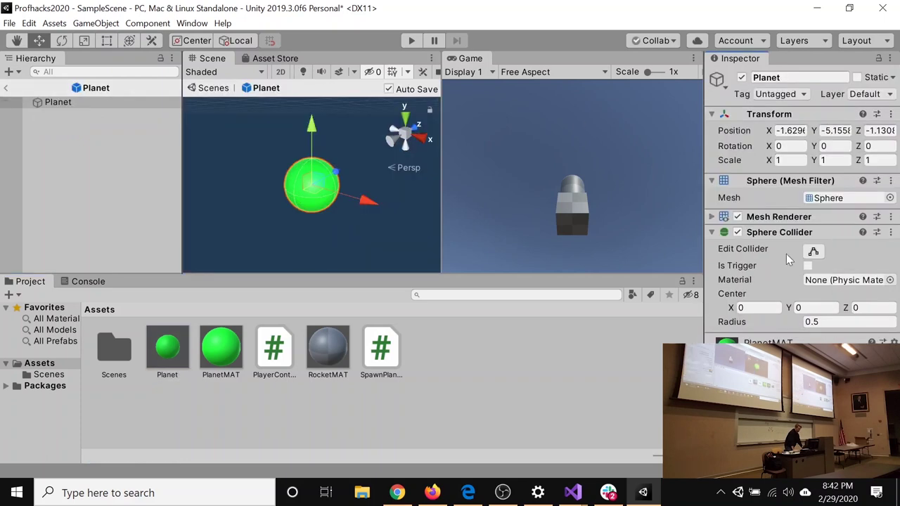
left_click(6, 88)
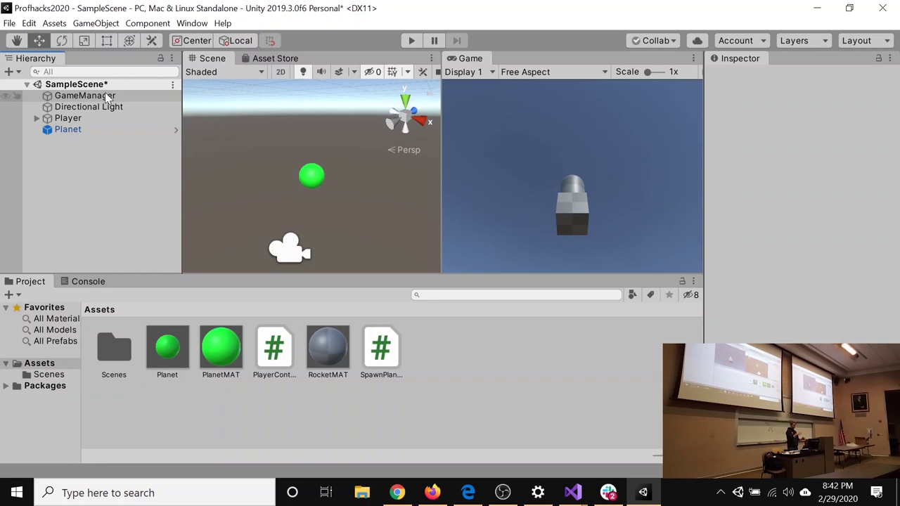
Assign the Planet prefab to the Planet Prefab slot of GameManager's Spawn Planets.
left_click(87, 117)
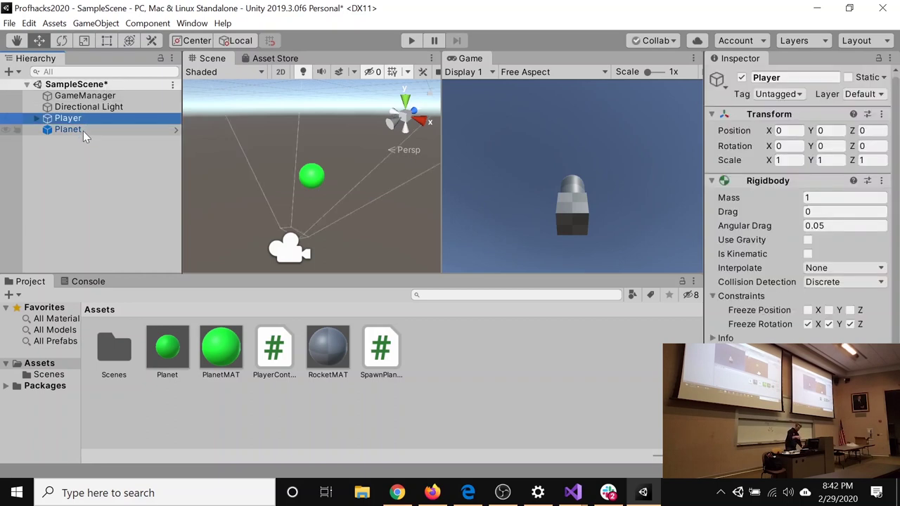
left_click(83, 130)
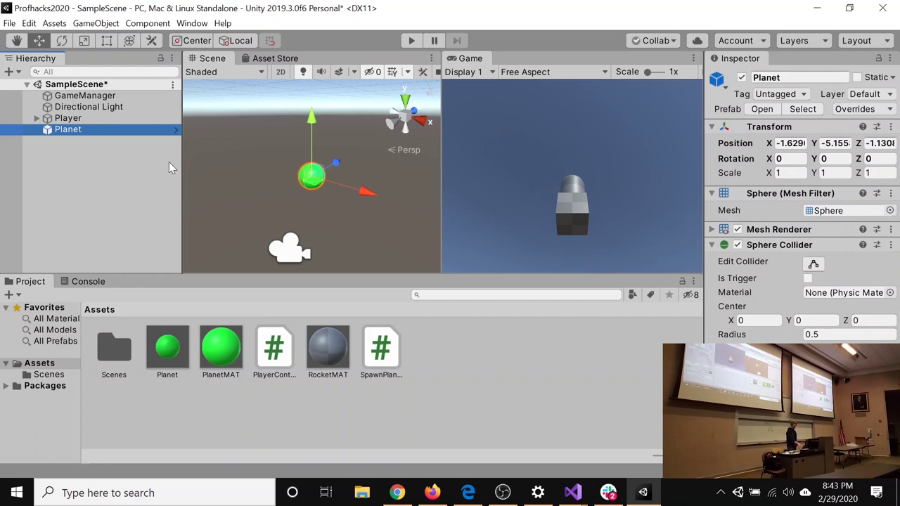
left_click(74, 96)
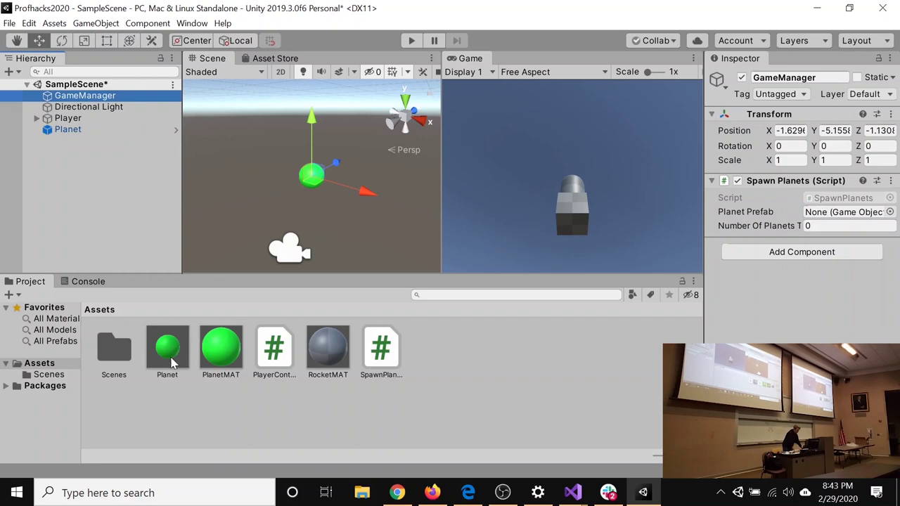
left_click_drag(173, 359, 830, 215)
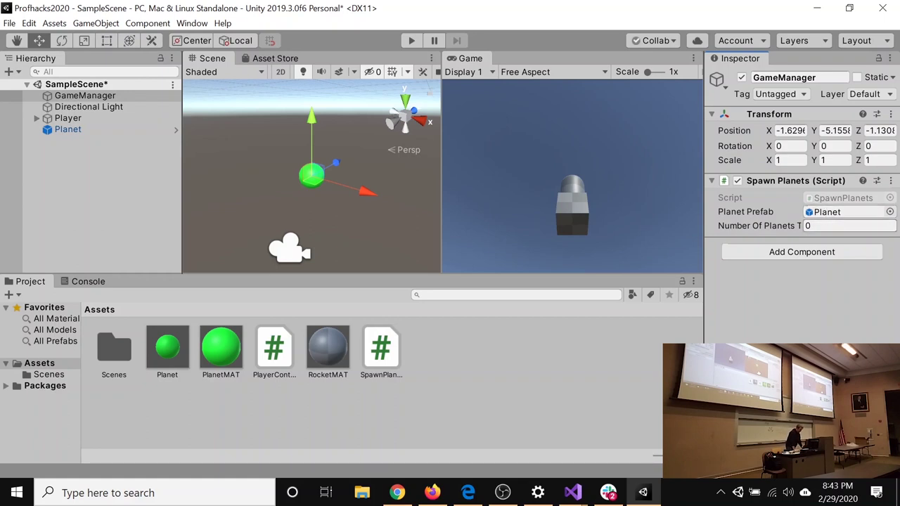
Set Spawn Planets' Number Of Planets To Spawn to 300.
left_click(790, 227)
left_click(816, 226)
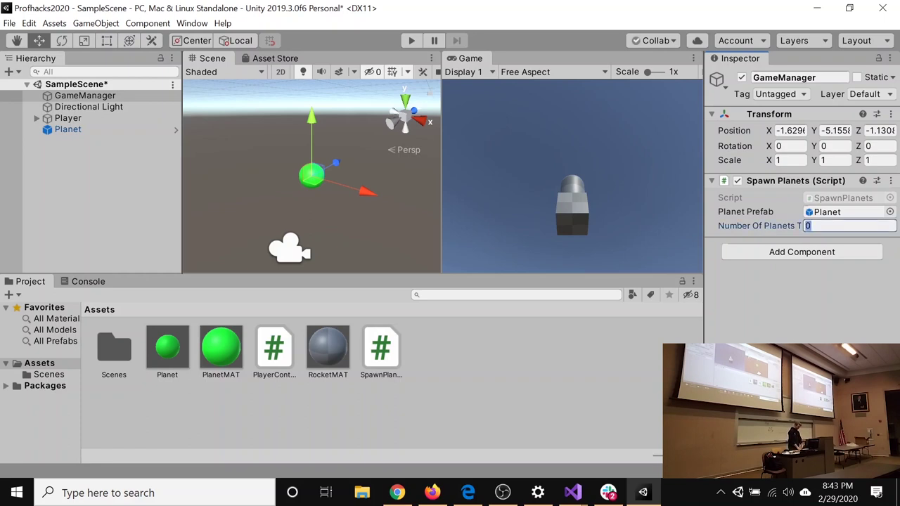
type("3000")
key("BackSpace")
left_click(37, 118, "alt")
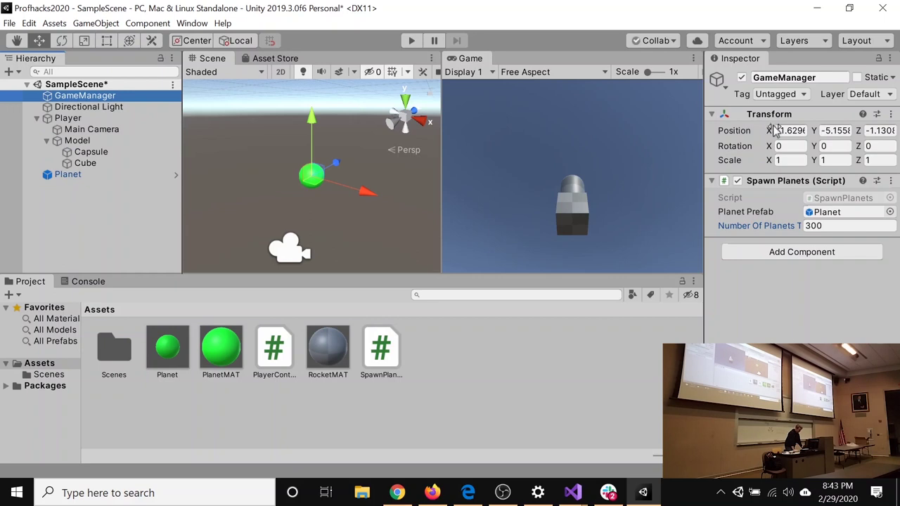
Set the Main Camera's Clear Flags to Solid Color with a black (000000) background.
left_click(88, 129)
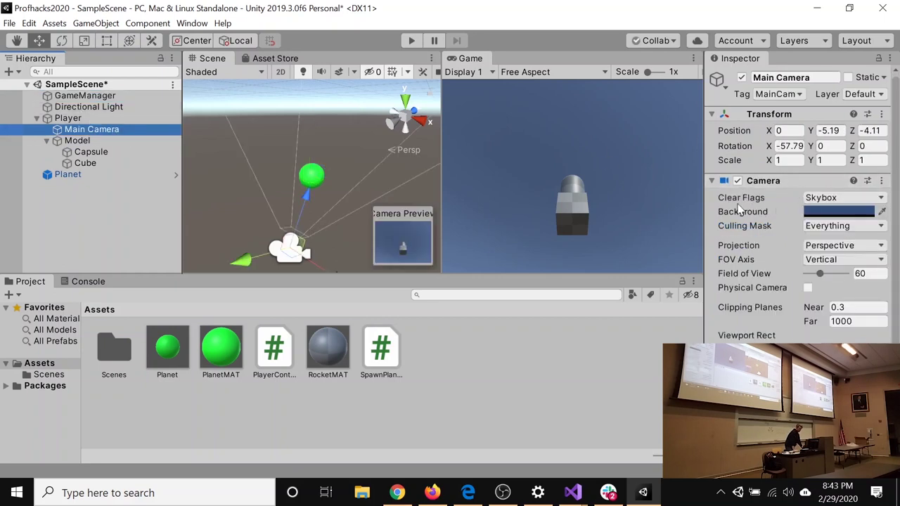
left_click(879, 199)
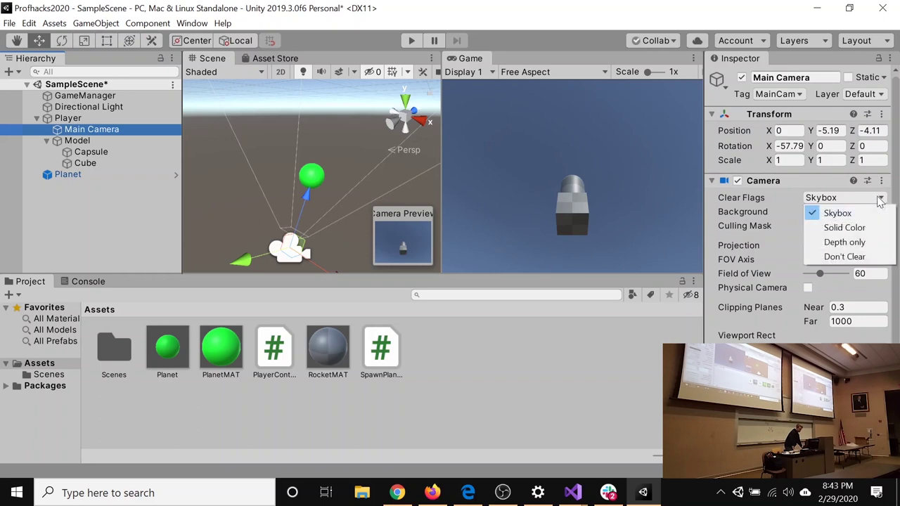
left_click(855, 229)
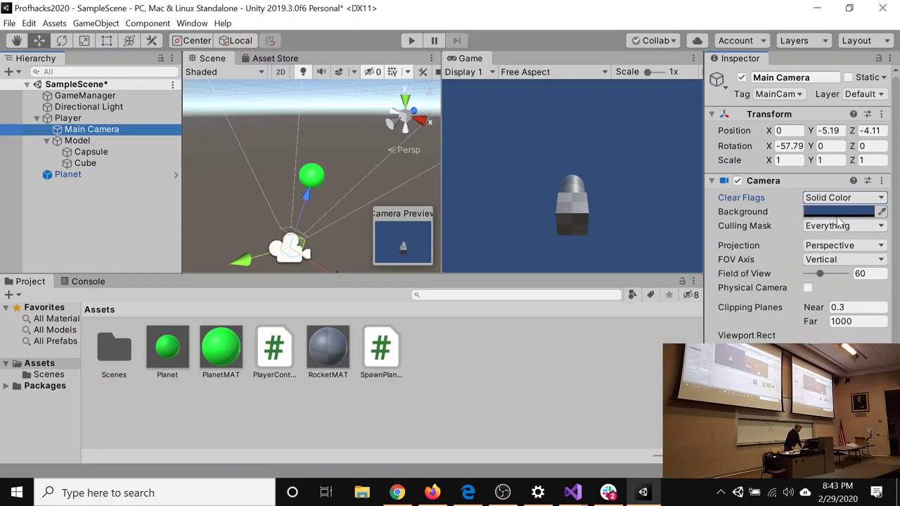
left_click(836, 213)
mouse_move(294, 160)
left_mouse_down()
mouse_move(261, 168)
mouse_move(234, 200)
left_mouse_up()
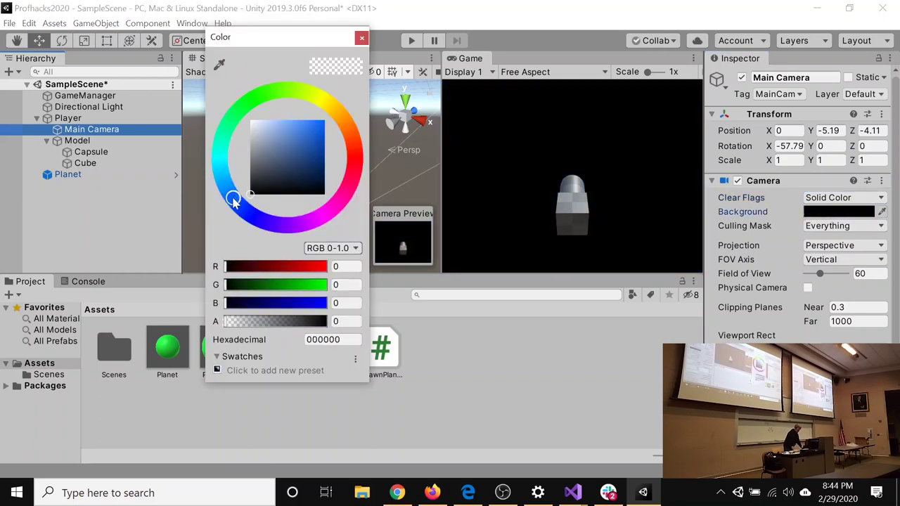
left_click(360, 39)
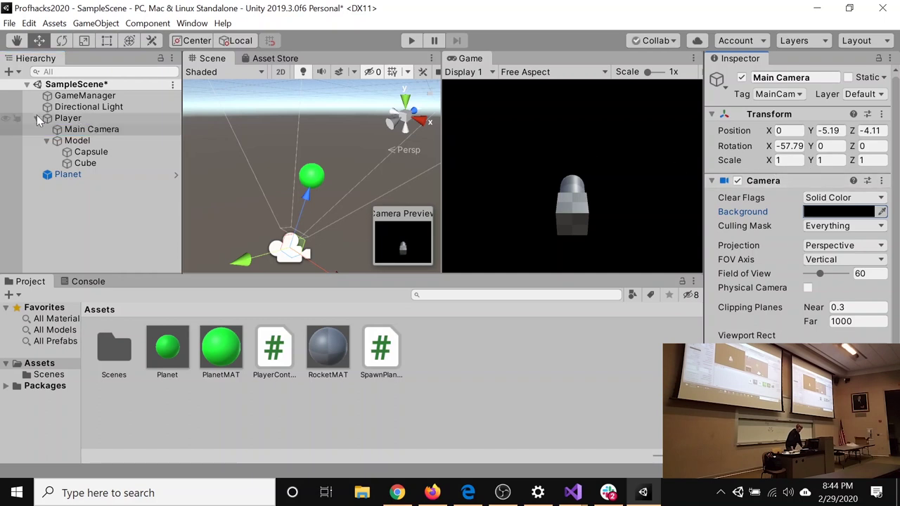
left_click(17, 96)
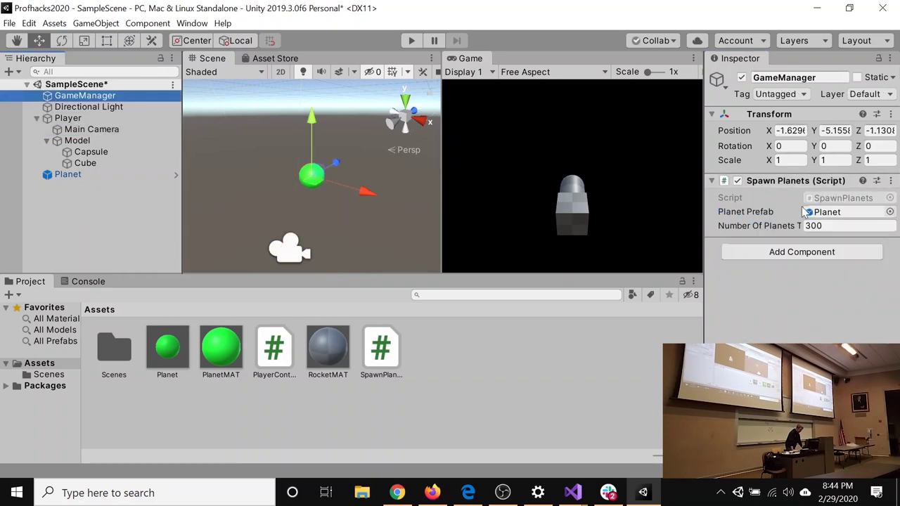
left_click(411, 40)
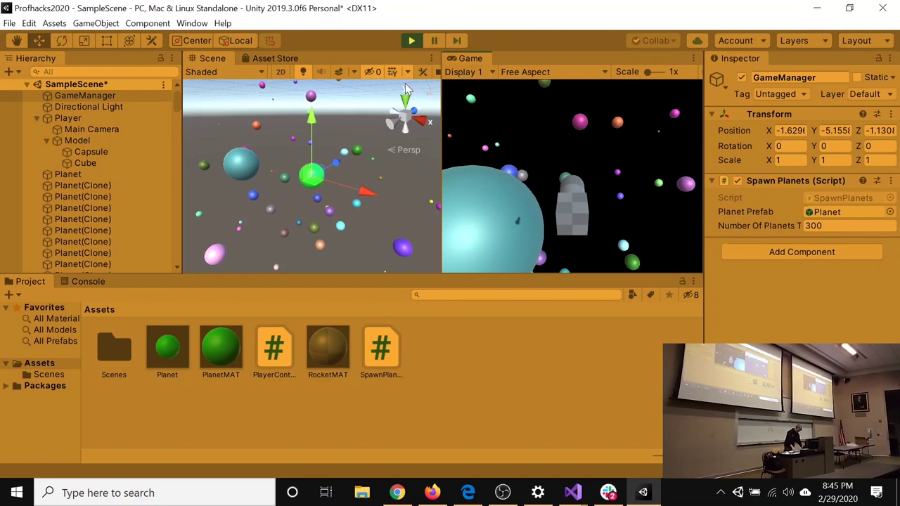
left_click(412, 40)
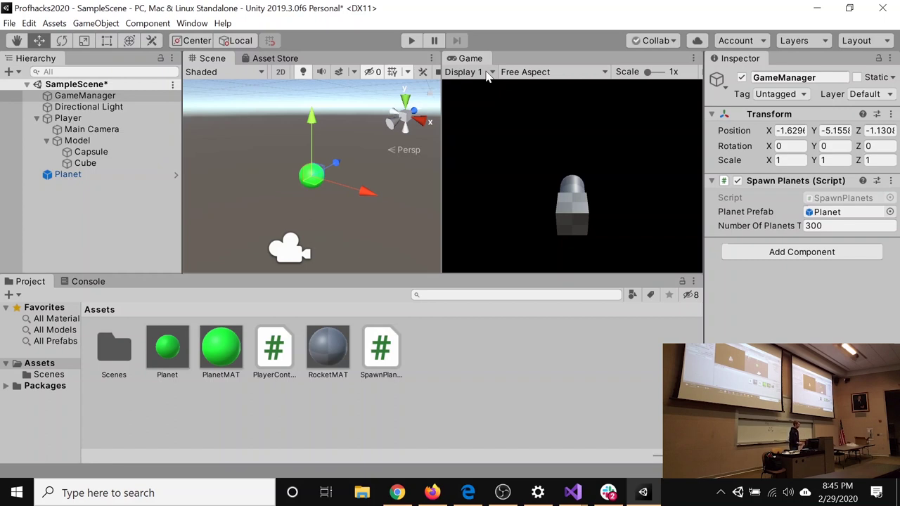
left_click(108, 210)
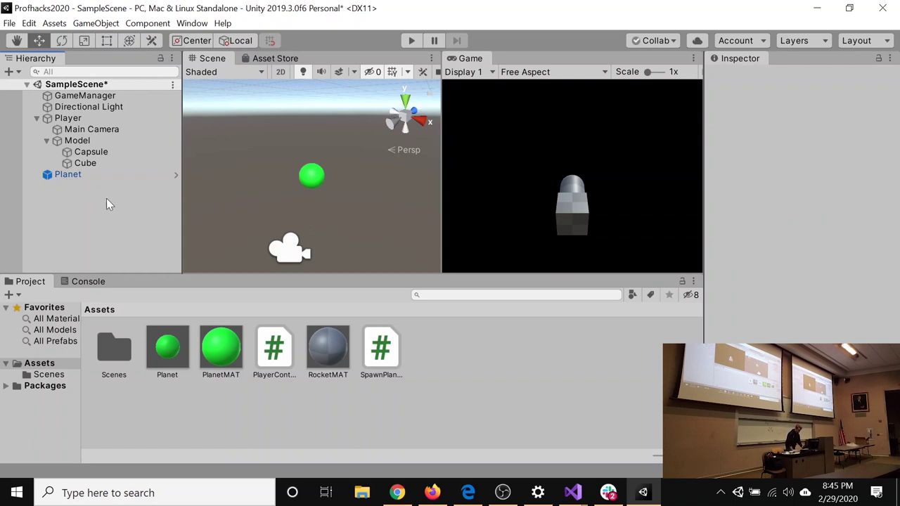
Add a cylinder beside the planet and flatten it to Y scale 0.1694.
right_click(60, 202)
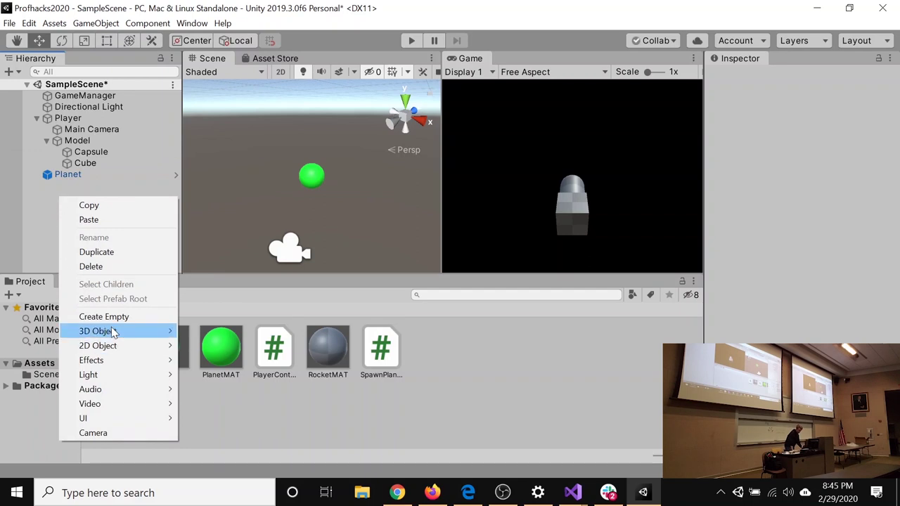
mouse_move(113, 332)
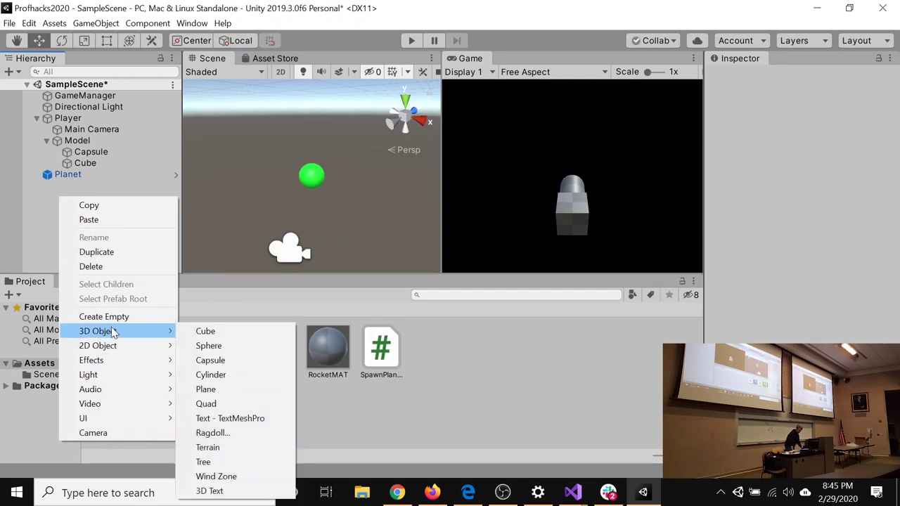
left_click(221, 376)
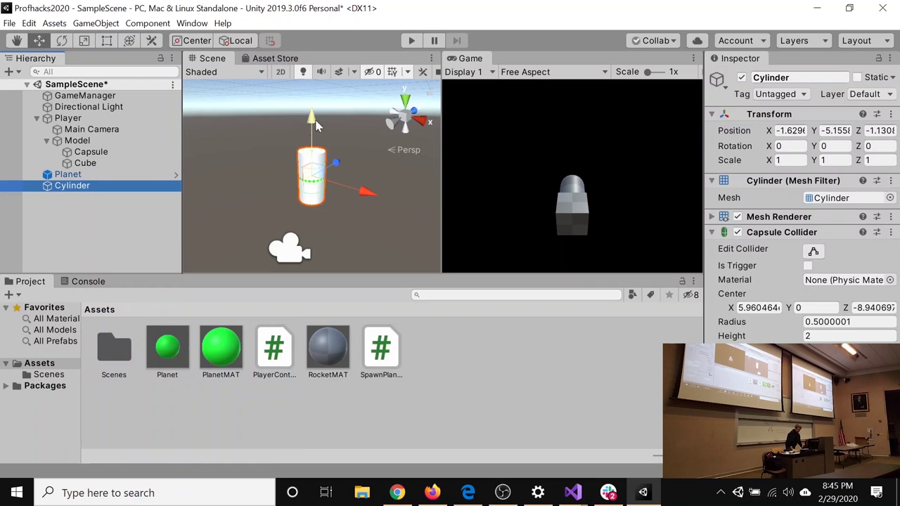
left_click_drag(364, 190, 383, 204)
middle_click_drag(334, 223, 310, 205)
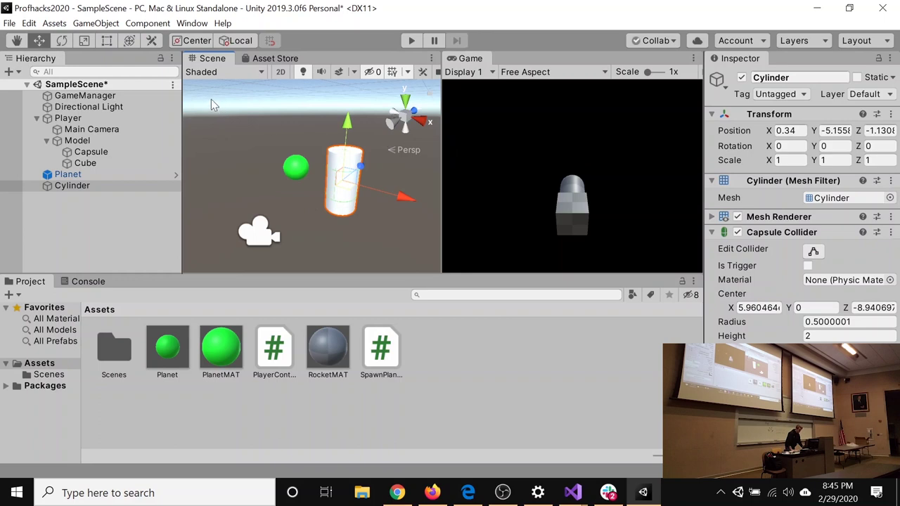
left_click_drag(814, 160, 796, 170)
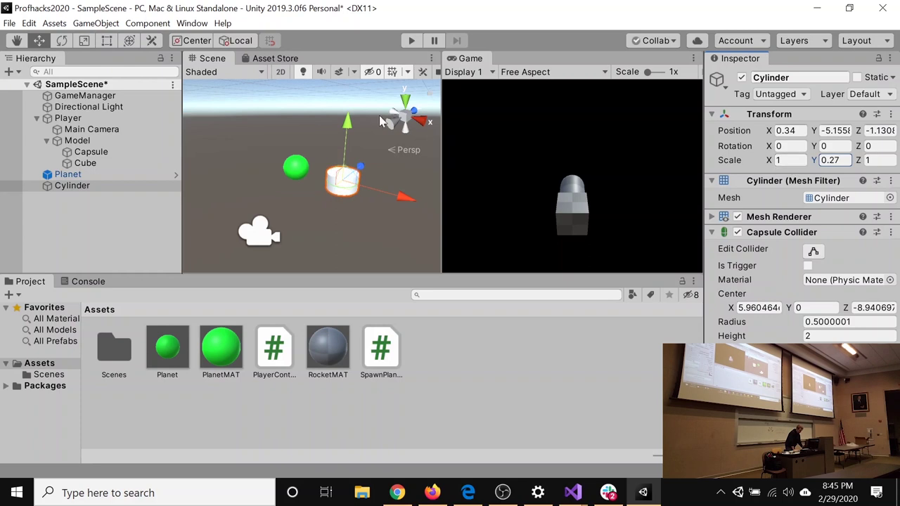
left_click(87, 43)
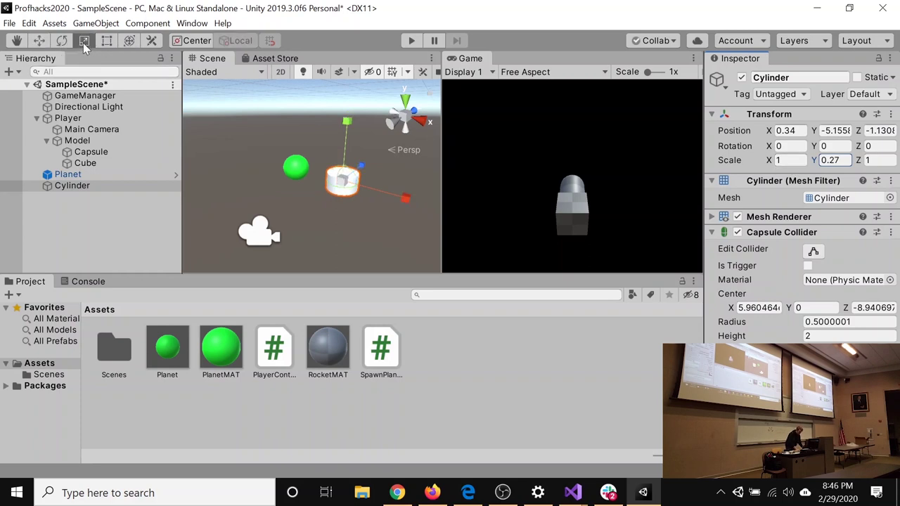
mouse_move(356, 125)
left_mouse_down()
mouse_move(356, 115)
mouse_move(346, 136)
left_mouse_up()
scroll(311, 182, "up", 3)
middle_click_drag(293, 175, 280, 202)
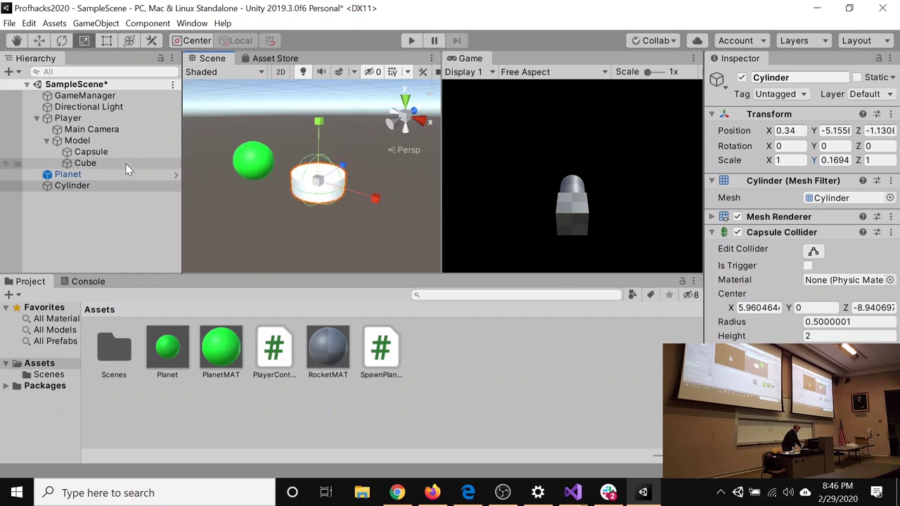
Rename the cylinder to Coin.
left_click(80, 189)
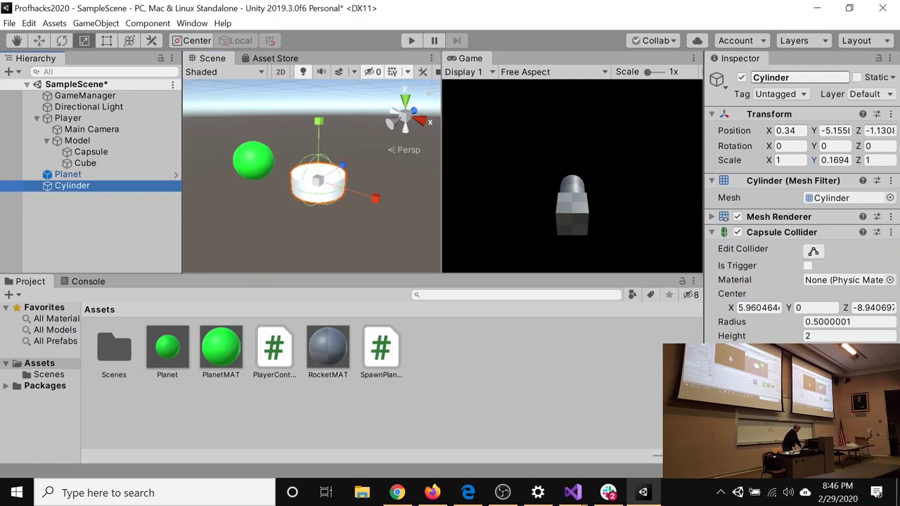
left_click(787, 77)
type("Coin")
key("Return")
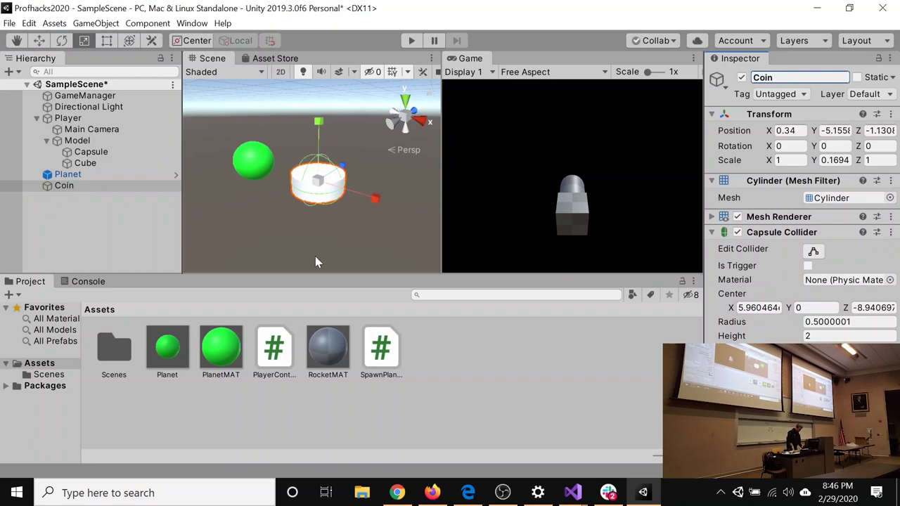
Create a yellow CoinMAT material and apply it to the Coin cylinder.
right_click(485, 362)
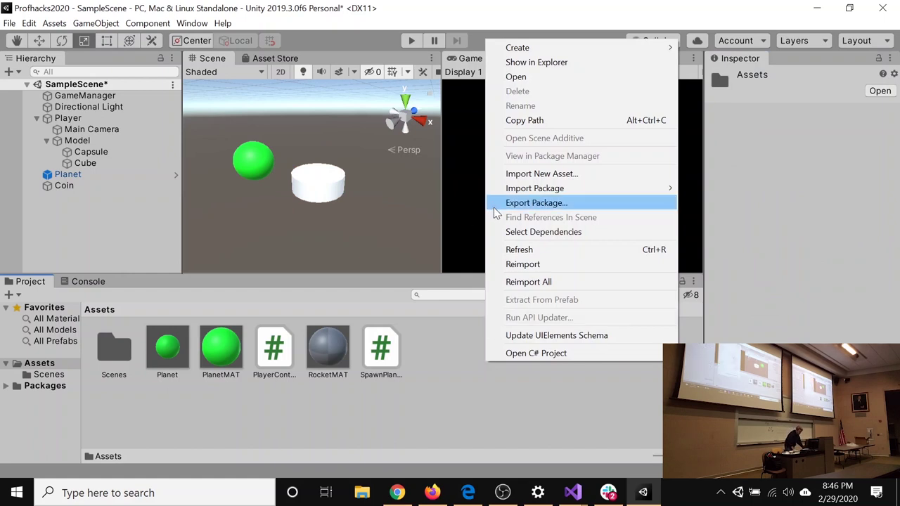
mouse_move(536, 47)
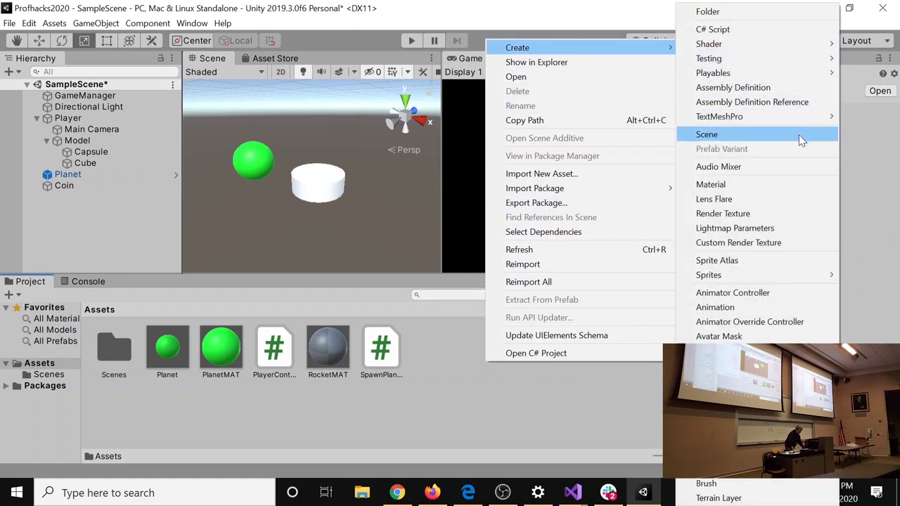
left_click(744, 186)
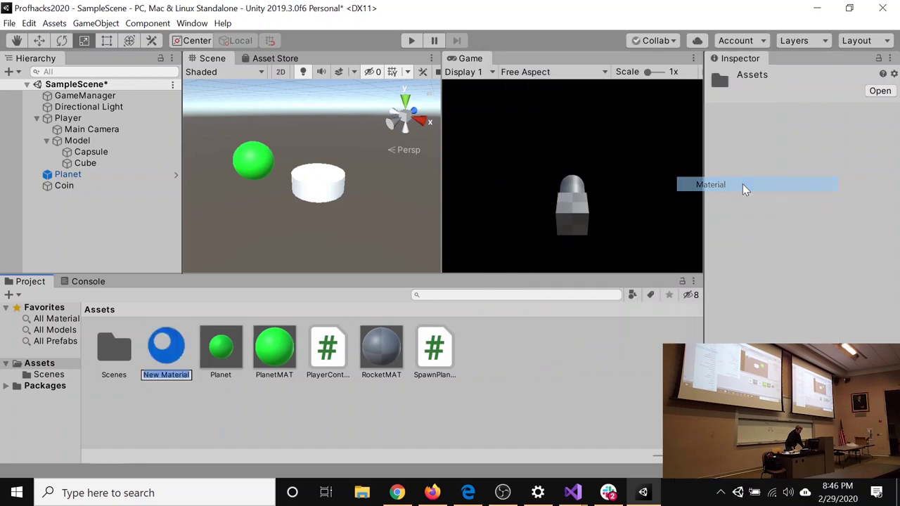
type("Co")
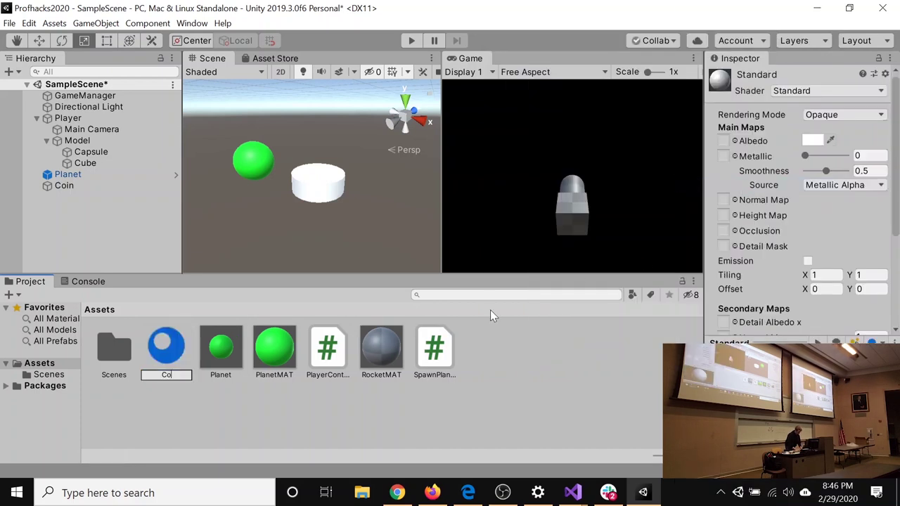
type("inMAT")
key("Return")
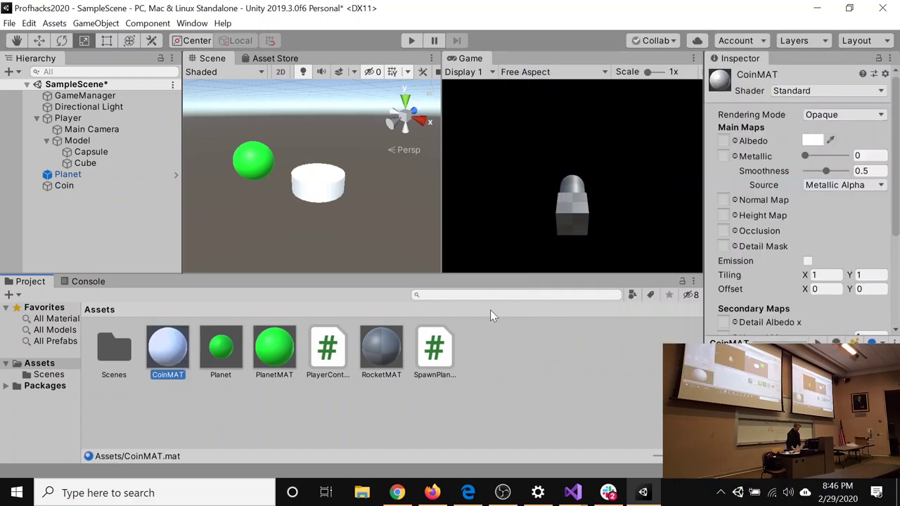
left_click(813, 141)
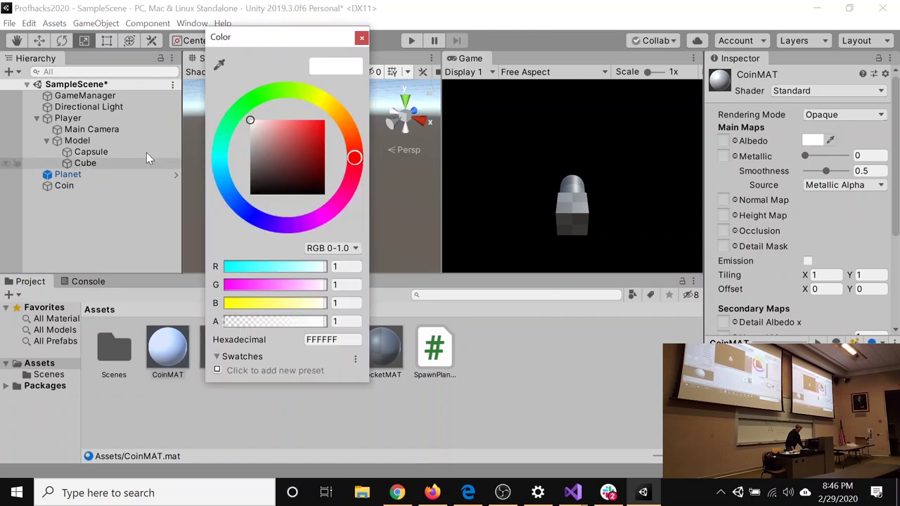
left_click_drag(311, 141, 321, 122)
left_click(361, 37)
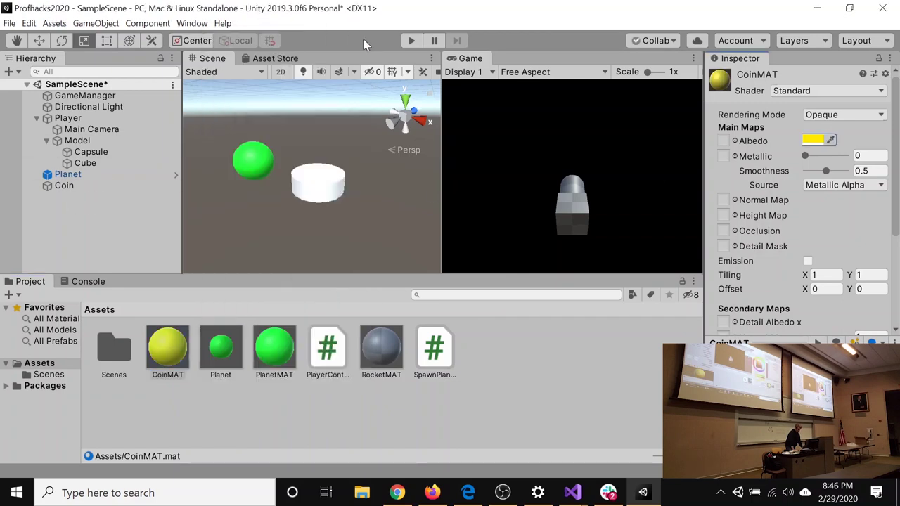
left_click_drag(166, 352, 339, 197)
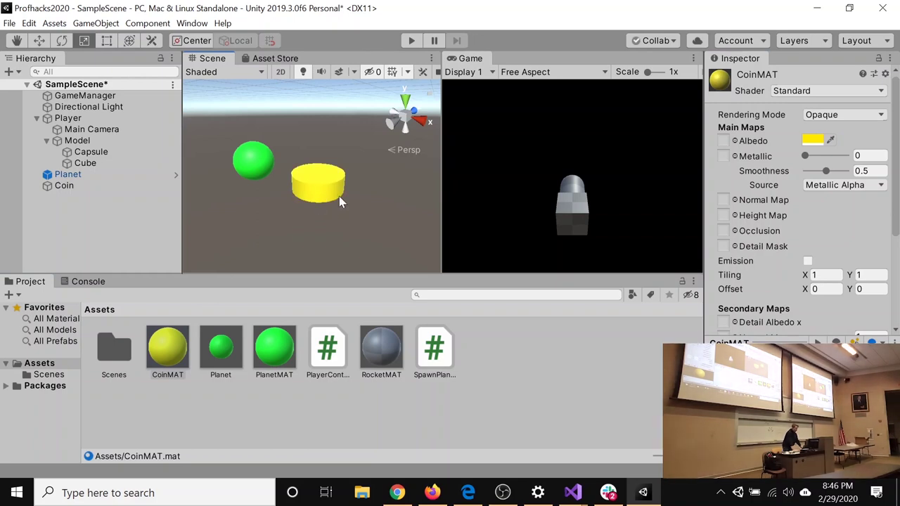
left_click(132, 187)
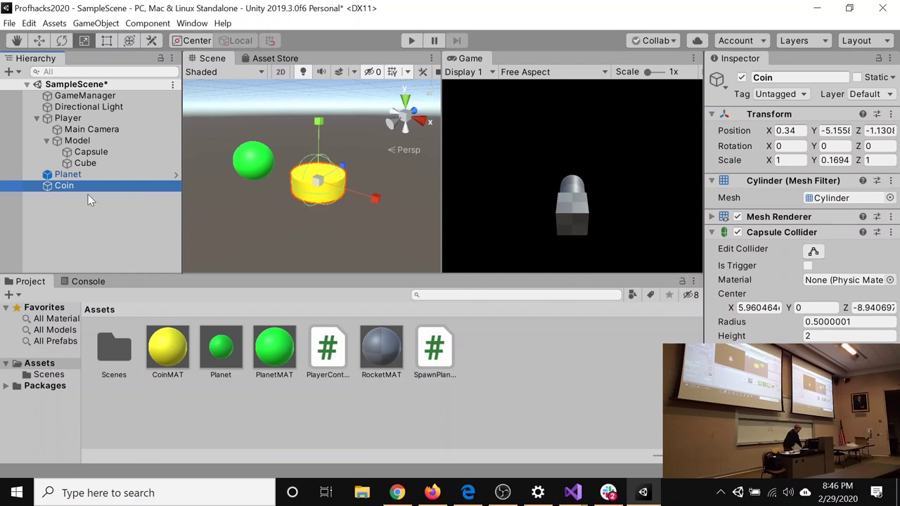
Add a Trail effect under Coin, preview its streak by moving the coin, and open the trail's Color gradient.
right_click(66, 189)
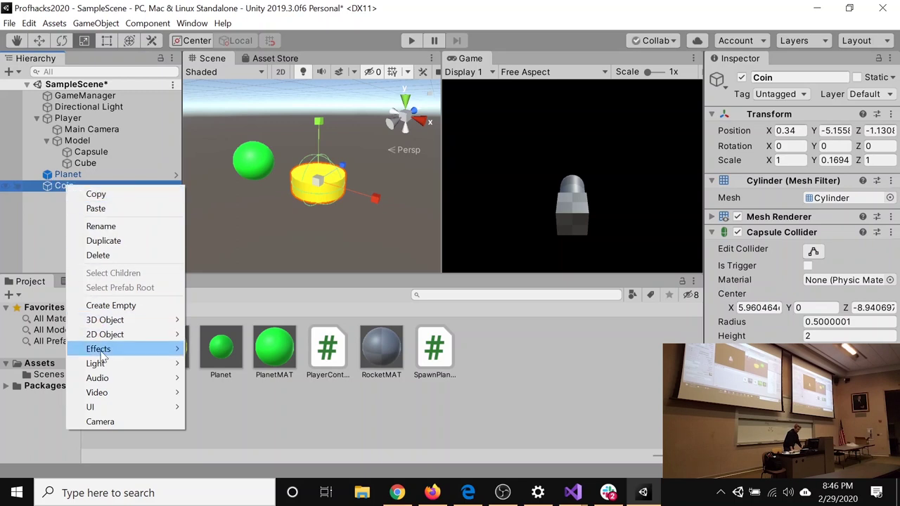
mouse_move(102, 355)
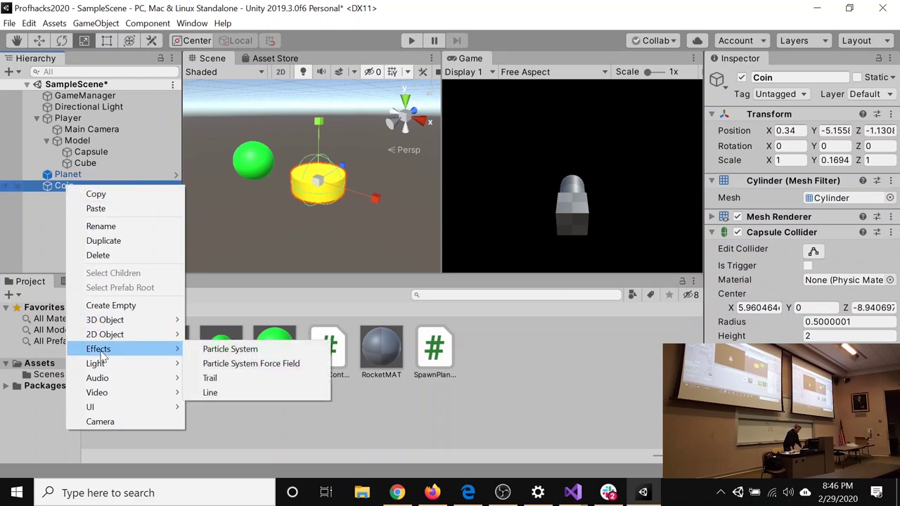
left_click(218, 381)
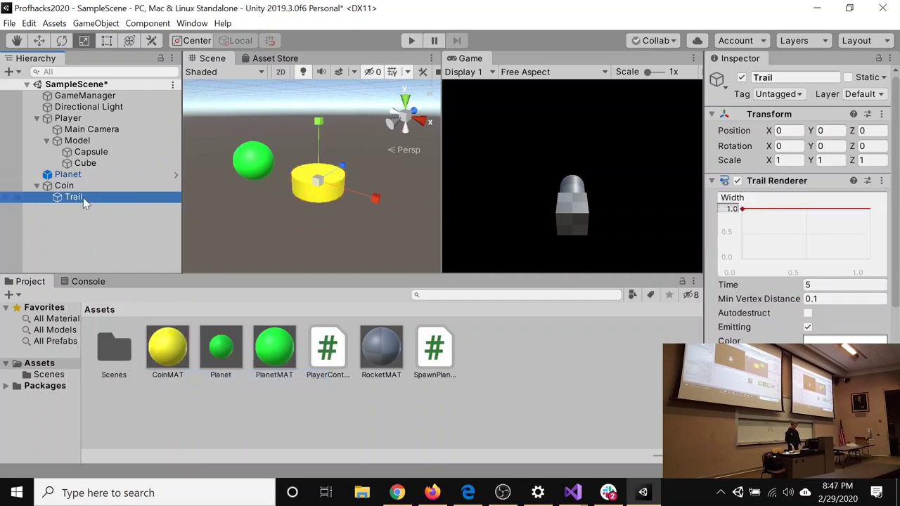
double_click(42, 185)
key("w")
left_click_drag(314, 138, 333, 112)
middle_click_drag(333, 112, 327, 132)
left_click_drag(328, 95, 330, 116)
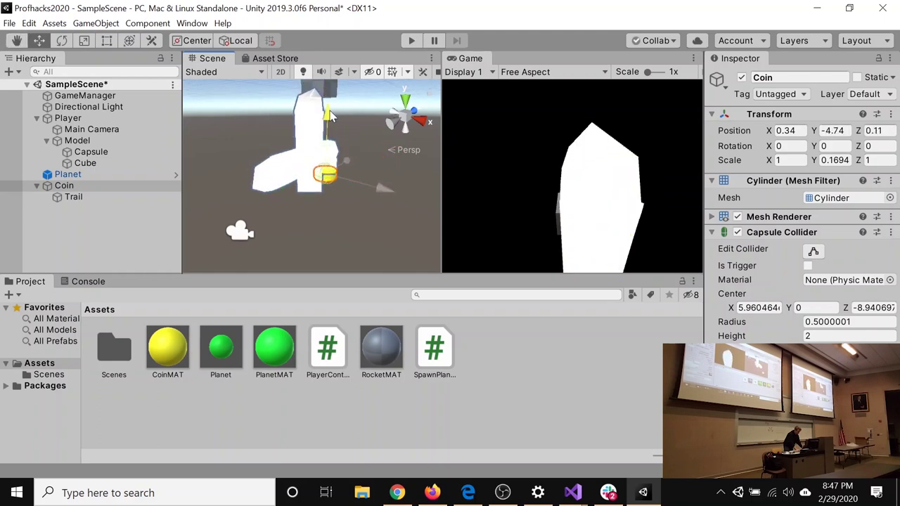
left_click(83, 199)
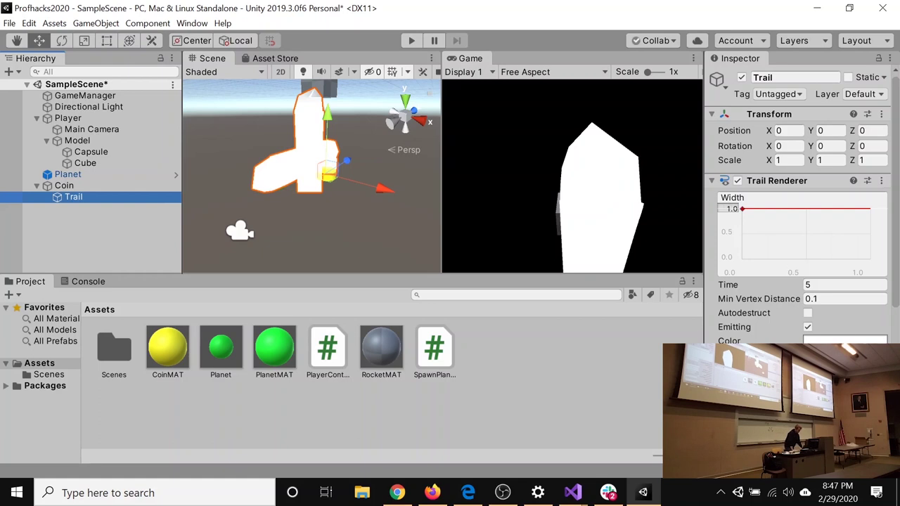
left_click(844, 342)
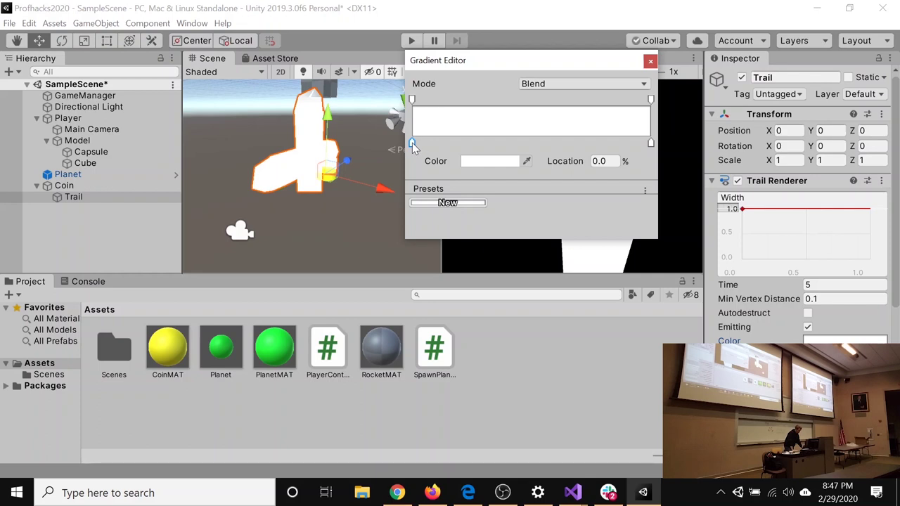
Set the trail gradient's colour key to bright yellow.
left_click(490, 162)
left_click(330, 107)
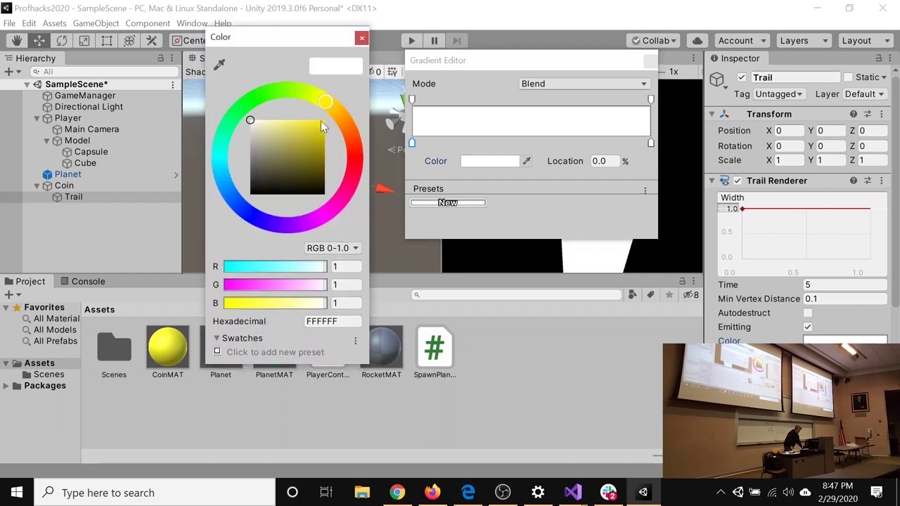
left_click(324, 121)
left_click(362, 38)
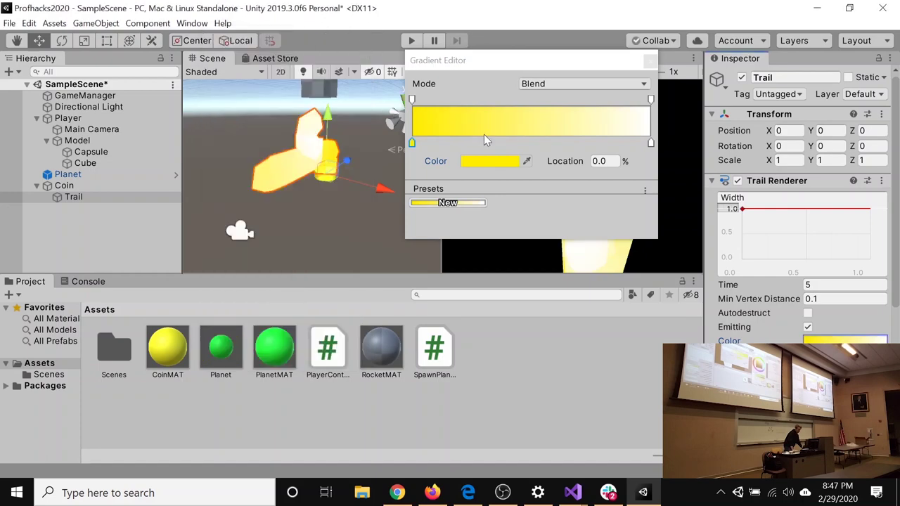
Set the gradient's end alpha key to 0 so the trail fades to transparent.
left_click(651, 100)
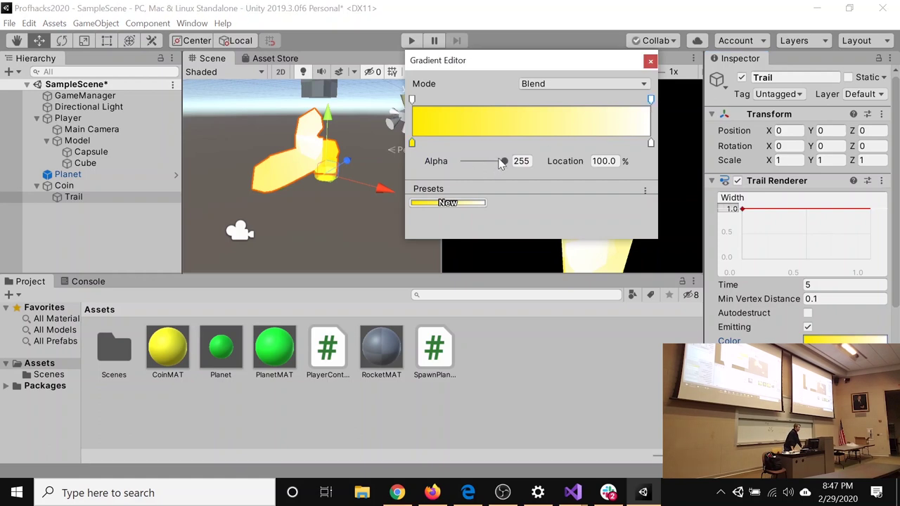
left_click_drag(500, 161, 450, 171)
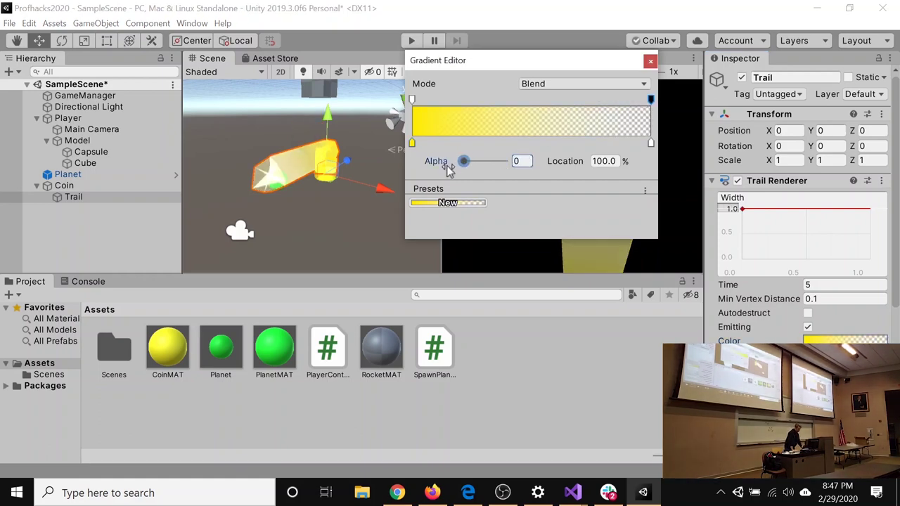
left_click(651, 61)
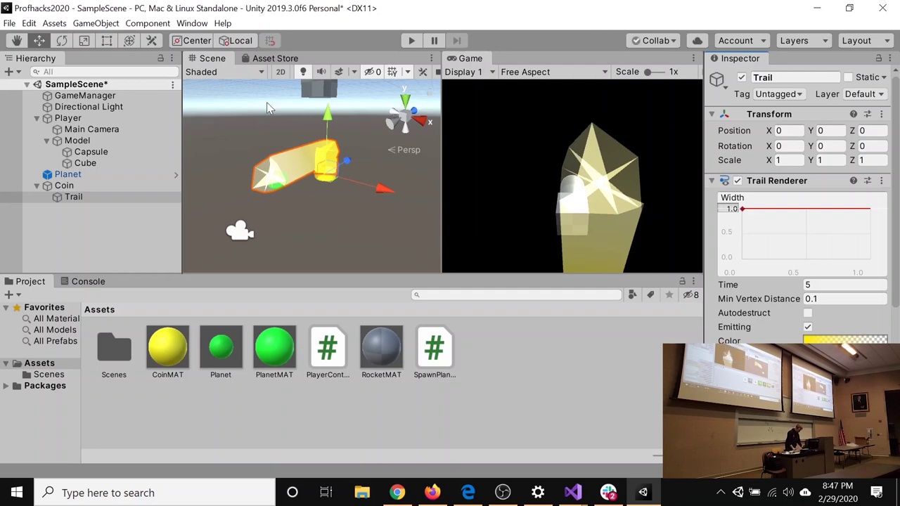
left_click(109, 175)
left_click(107, 186)
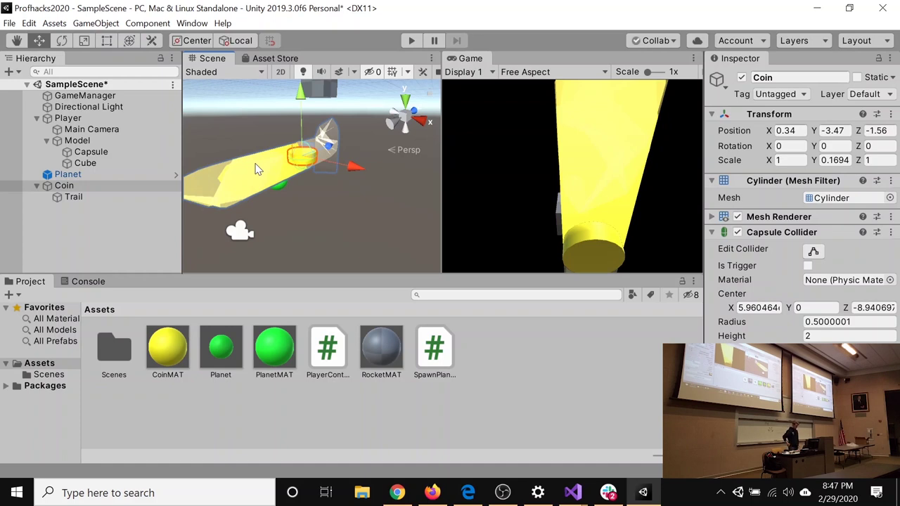
Drag Coin from the Hierarchy into Assets to create a Coin prefab.
left_click(64, 187)
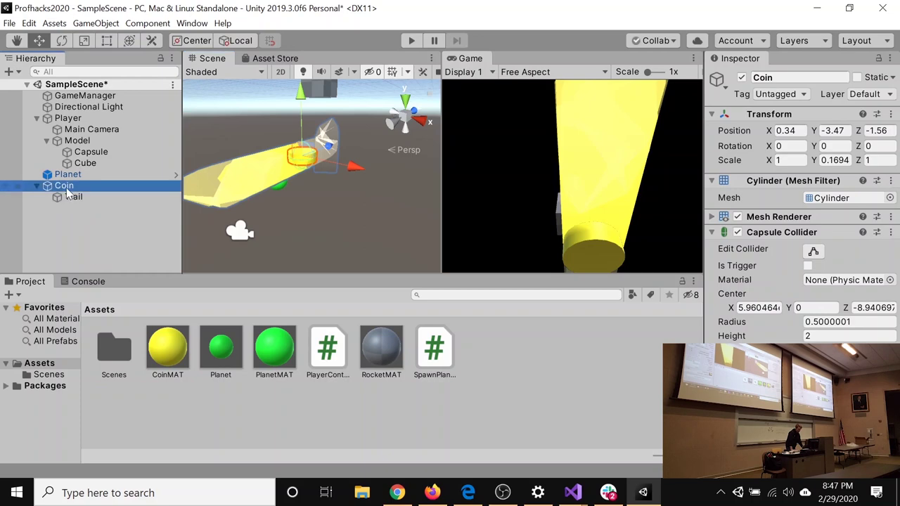
left_click_drag(66, 190, 202, 408)
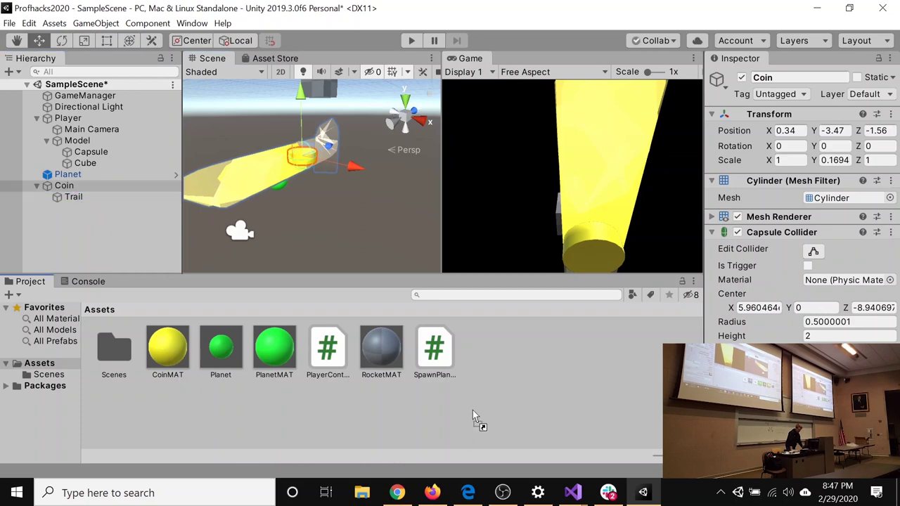
left_click_drag(528, 387, 528, 388)
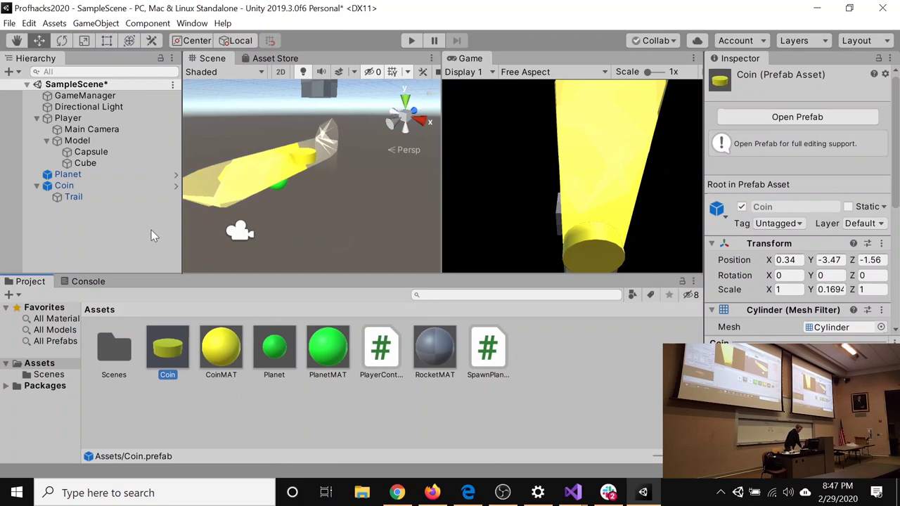
scroll(797, 211, "down", 5)
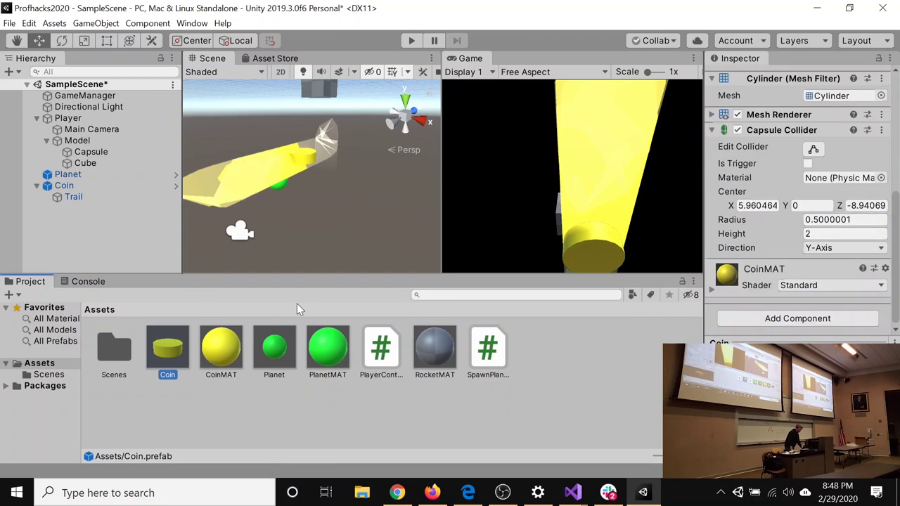
left_click(62, 186)
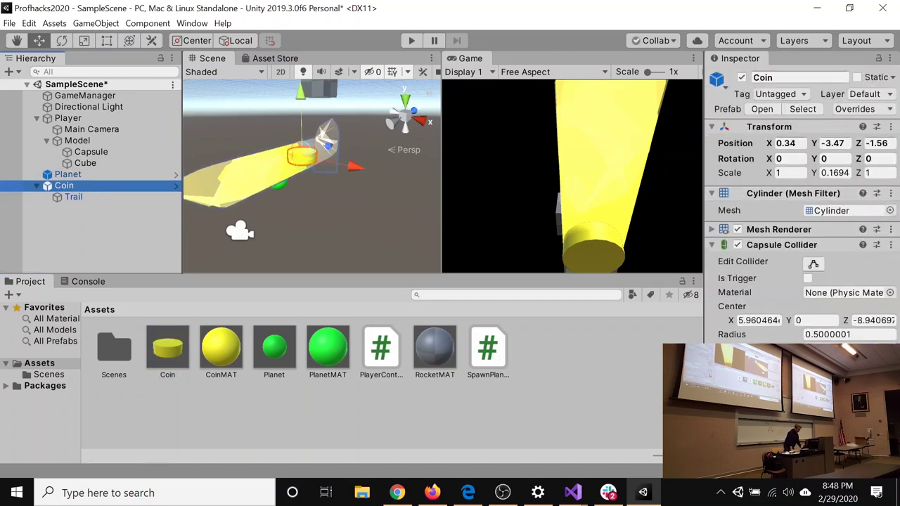
Attach a new script named Coin to the Coin object and open it in Visual Studio.
key("ctrl+shift+a")
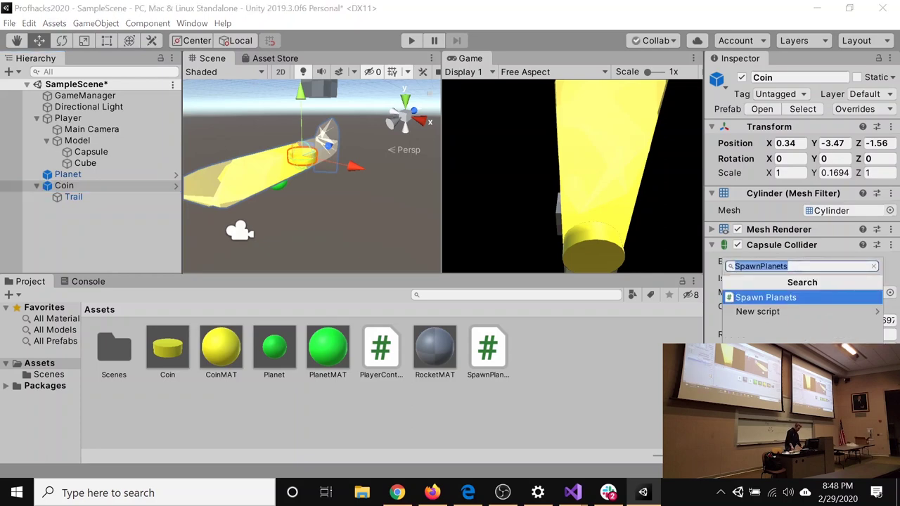
key("BackSpace")
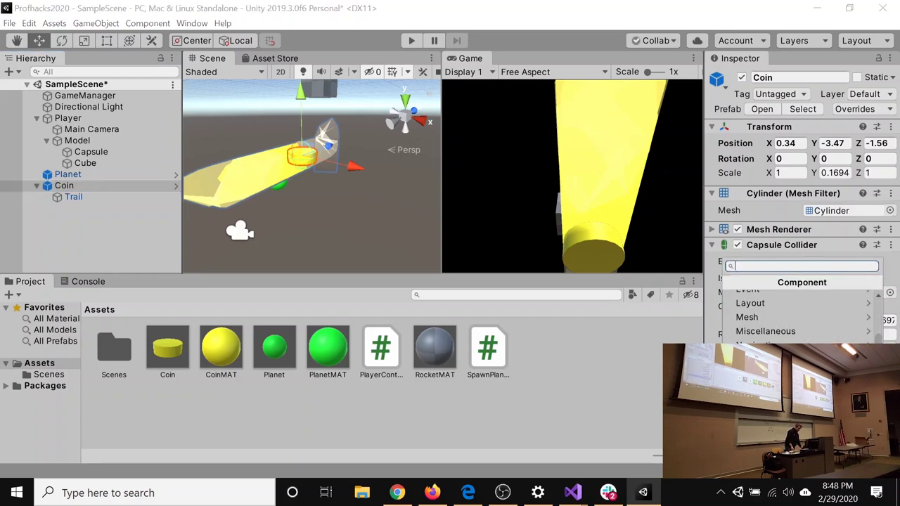
key("Up")
key("Return")
type("Coin")
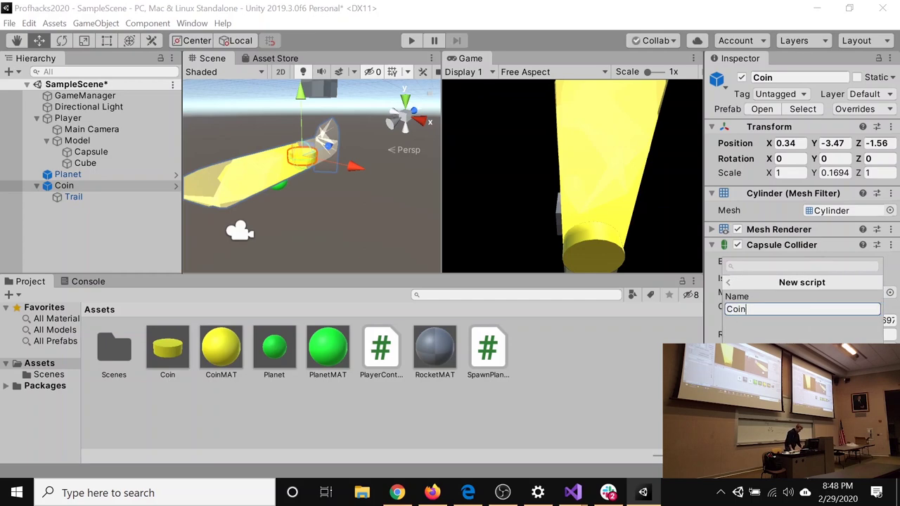
key("Return")
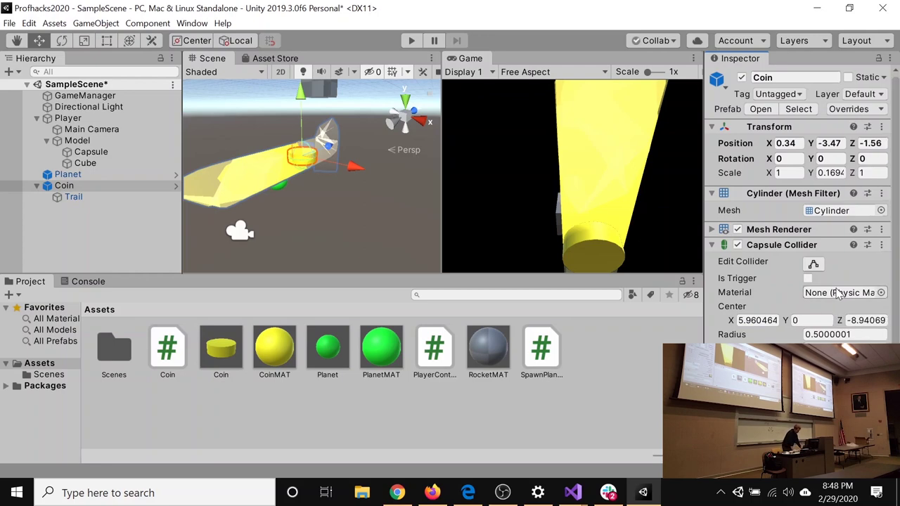
scroll(791, 331, "down", 1)
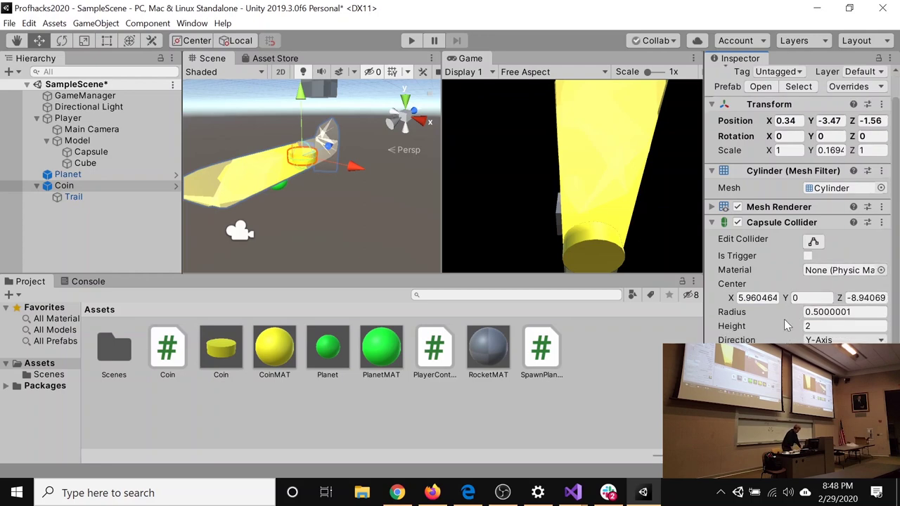
scroll(788, 315, "up", 1)
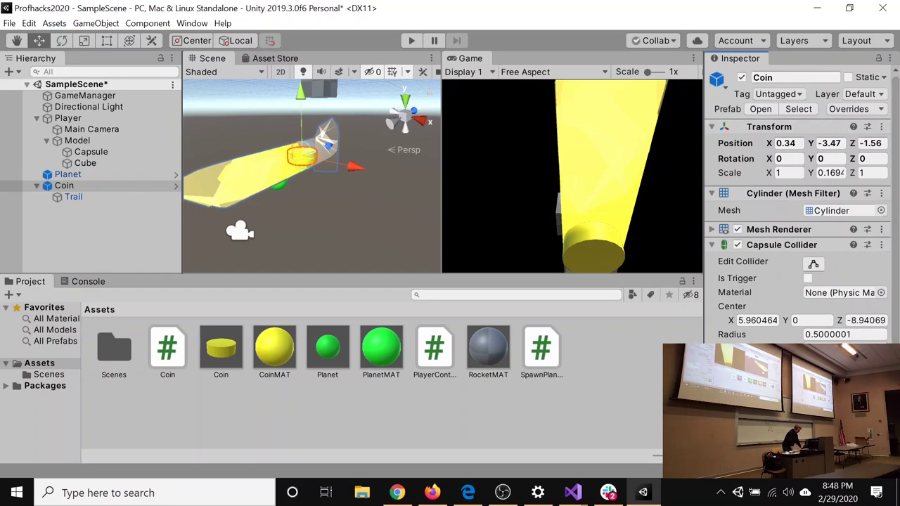
right_click(753, 239)
key("Escape")
key("alt+Tab")
Declare 'public float coinMoveSpeed;' at the top of the Coin class and save.
left_click(104, 170)
key("Return")
key("Return")
key("Return")
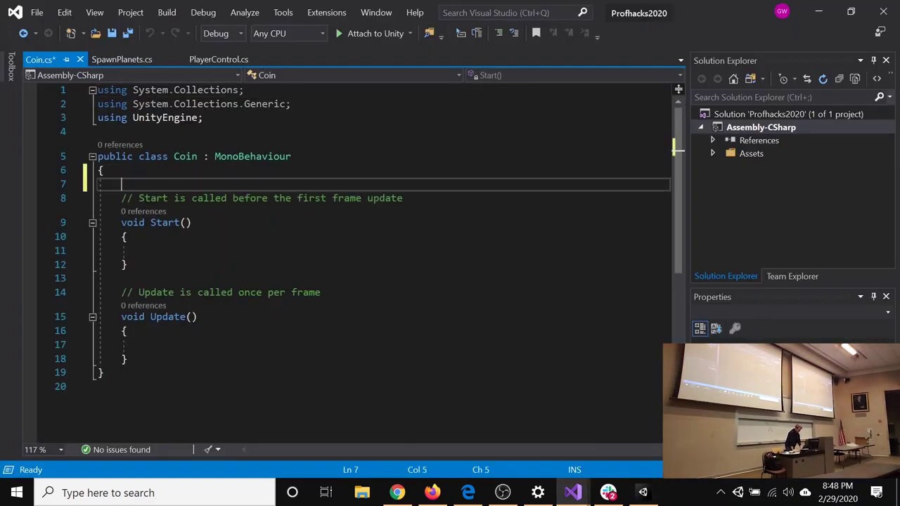
key("Up")
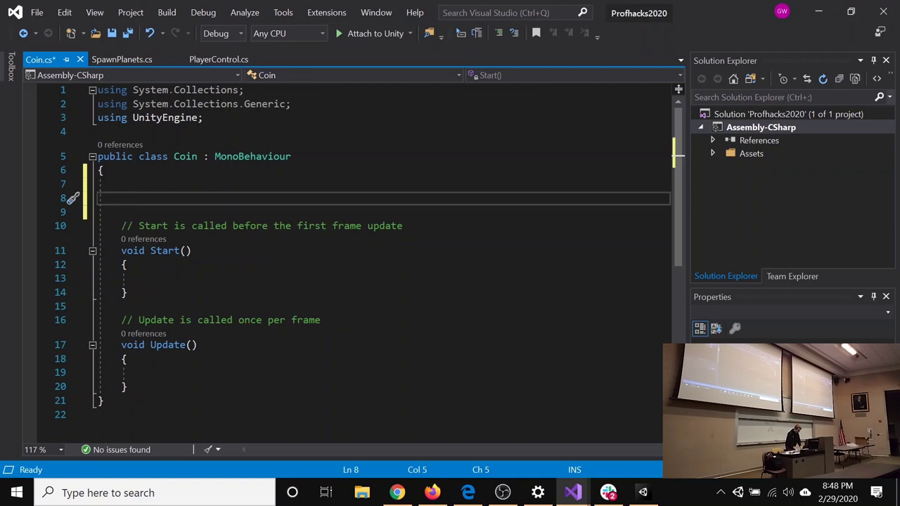
type("public float ")
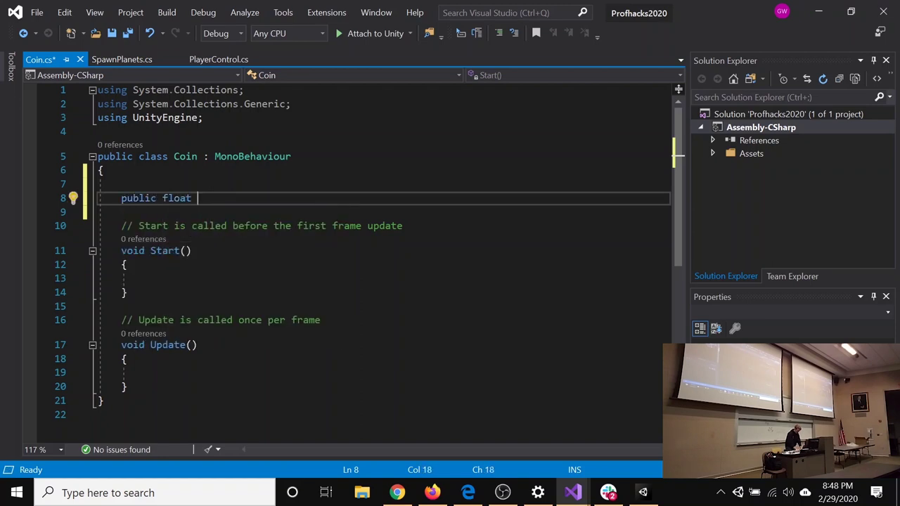
type("coinMoveSpeed;")
key("ctrl+s")
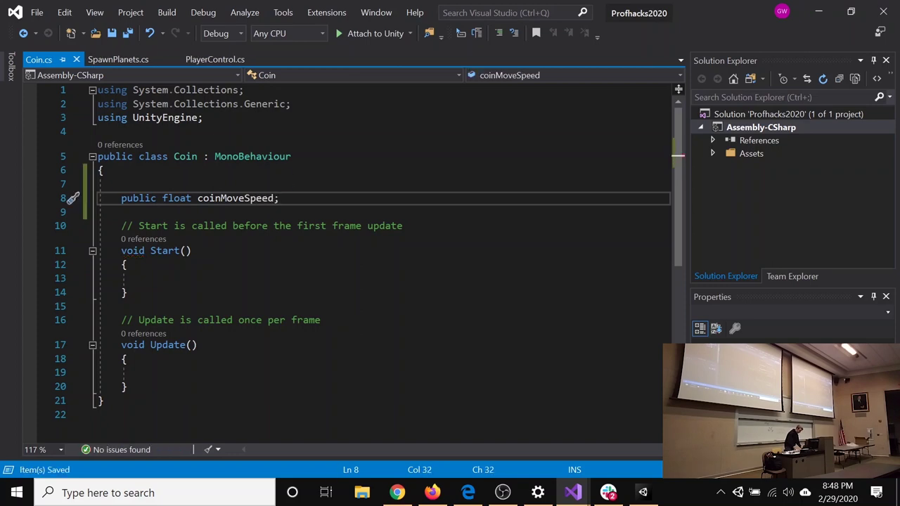
Start a transform.Translate() call inside Coin's Update method.
left_click(144, 372)
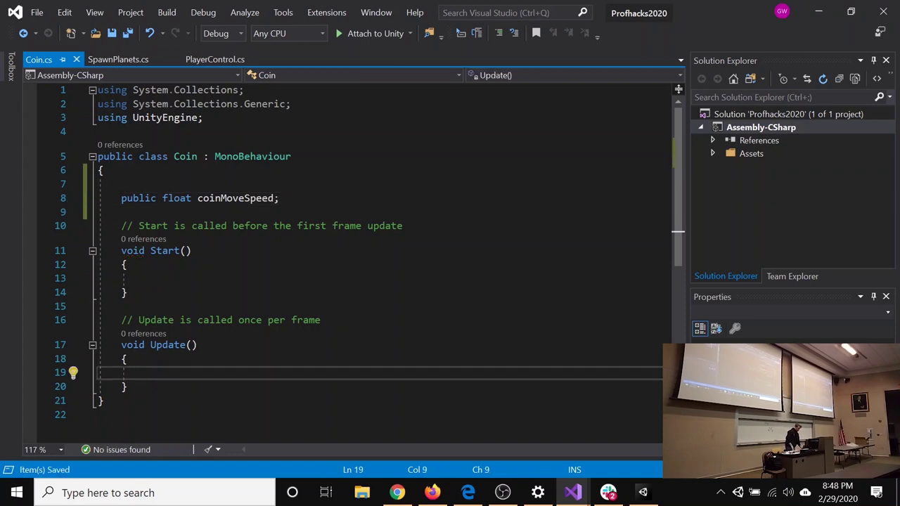
key("Return")
key("Return")
key("Up")
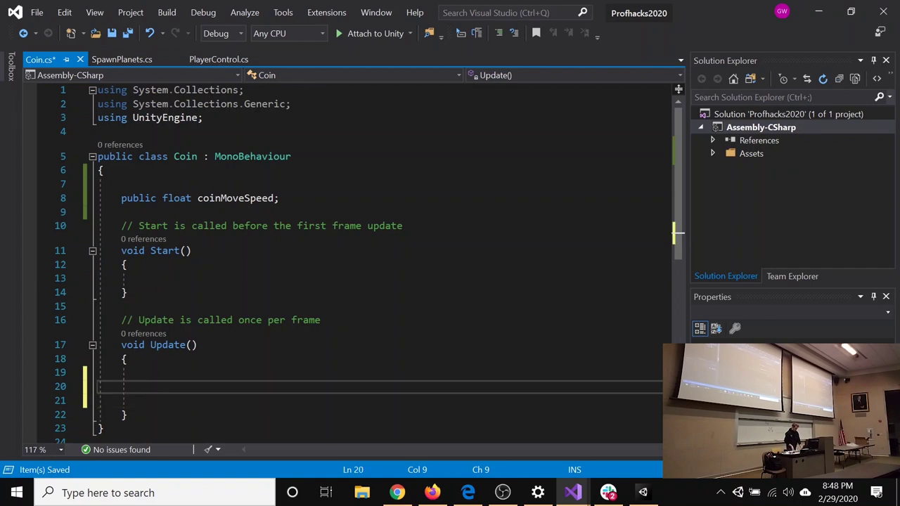
scroll(352, 267, "down", 3)
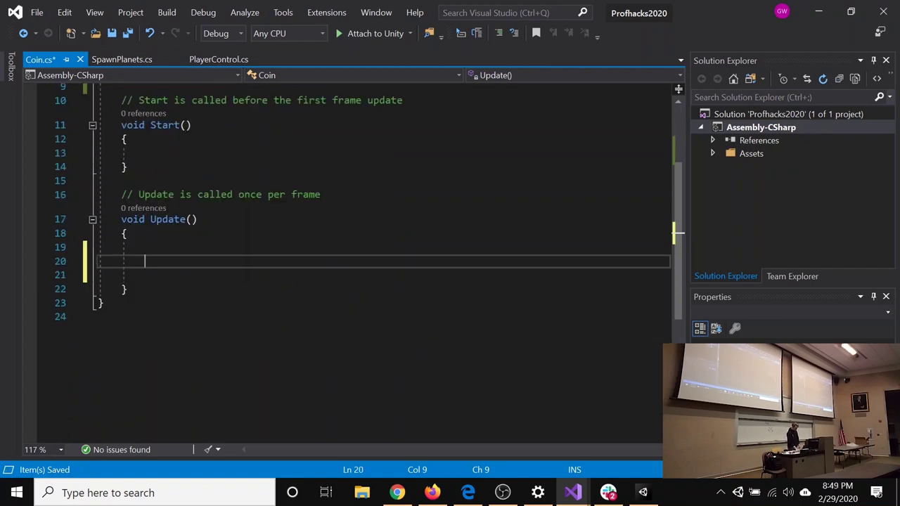
type("transform")
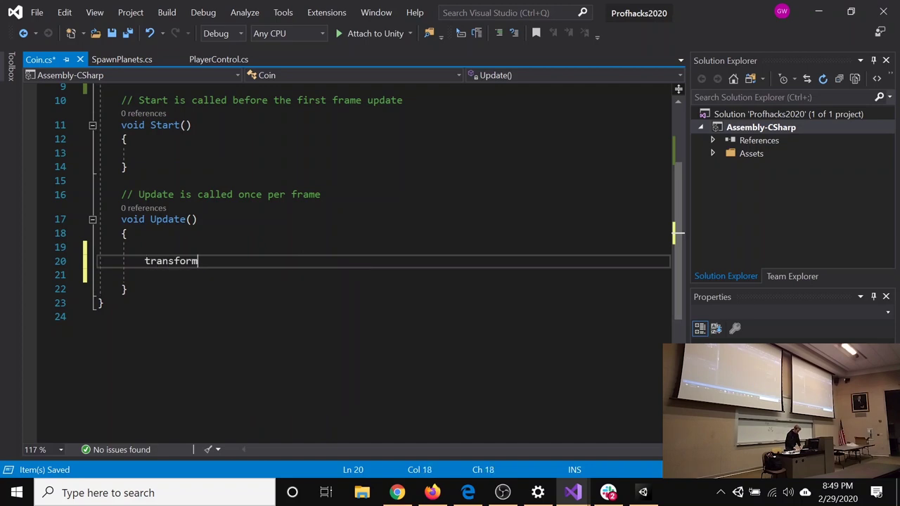
type(".Tra")
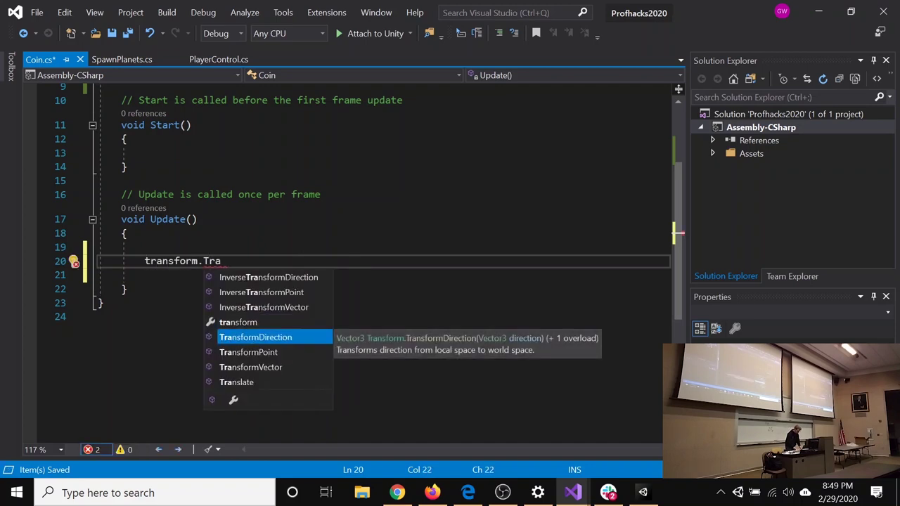
key("Down")
key("Down")
key("Down")
key("Tab")
type("()")
key("Left")
Complete it as Translate(new Vector3(0, coinMoveSpeed, 0), Space.Self) and save Coin.cs.
type("new Ve")
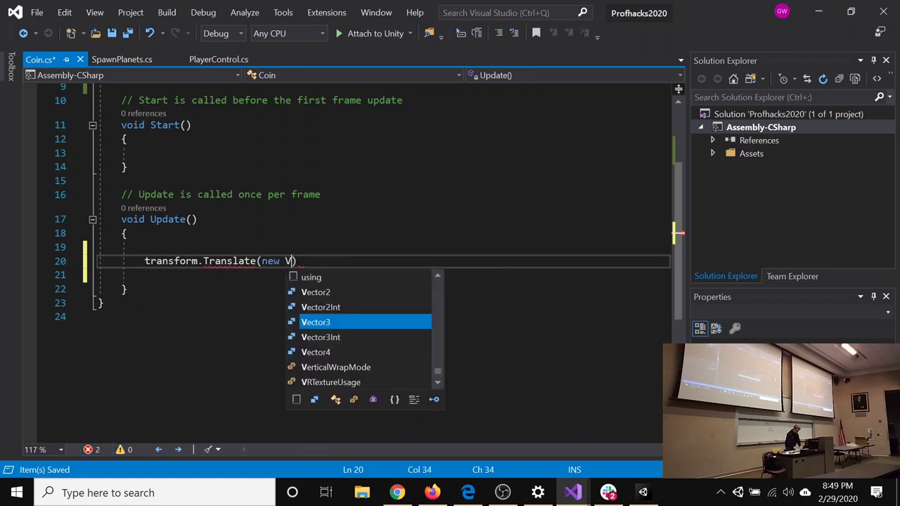
key("Tab")
type("()")
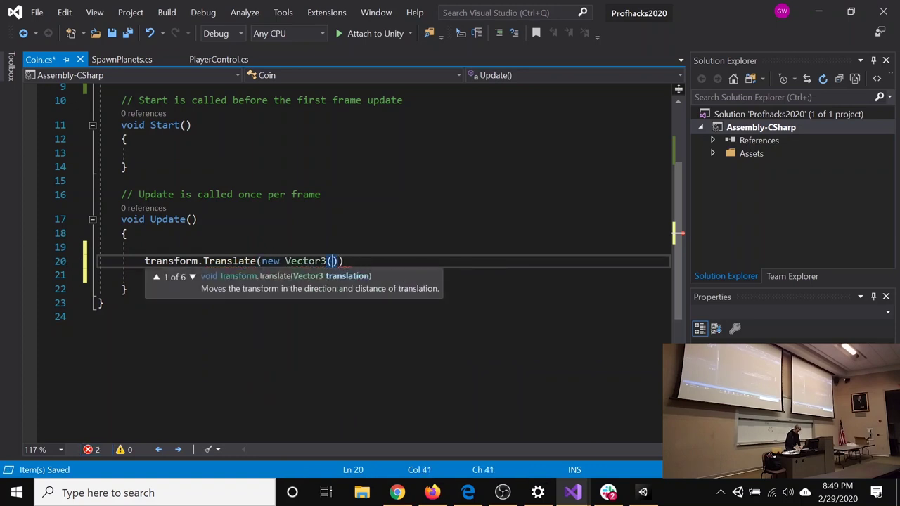
key("Left")
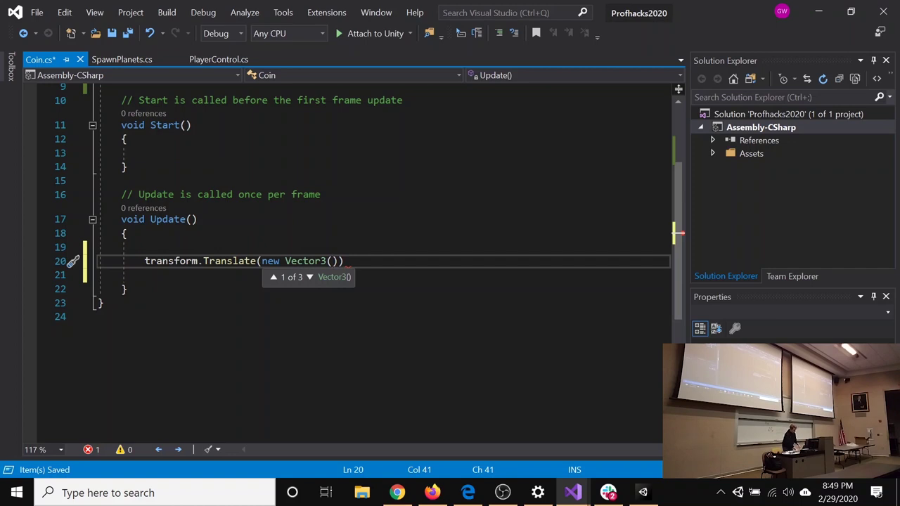
type("0, co")
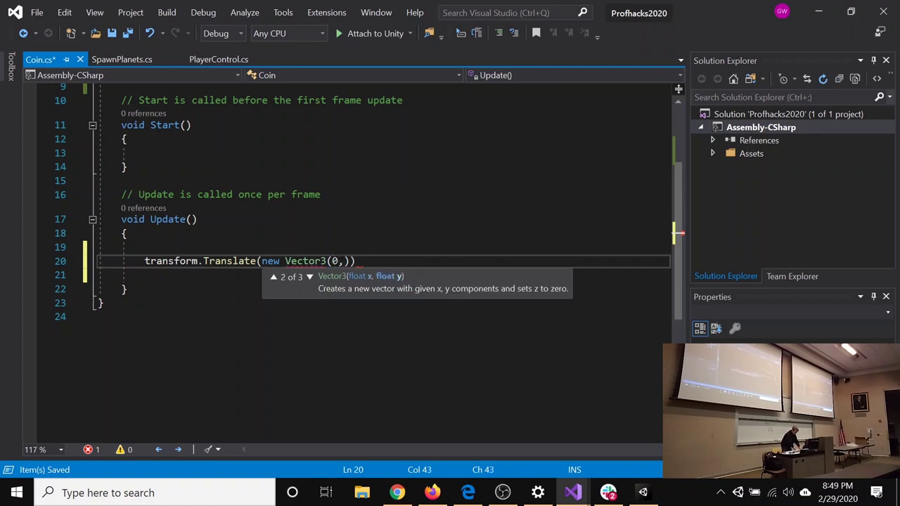
type("in")
key("BackSpace")
key("BackSpace")
type("oin")
key("Escape")
key("BackSpace")
key("BackSpace")
key("BackSpace")
key("BackSpace")
type("coinMoveSpeed, 0)")
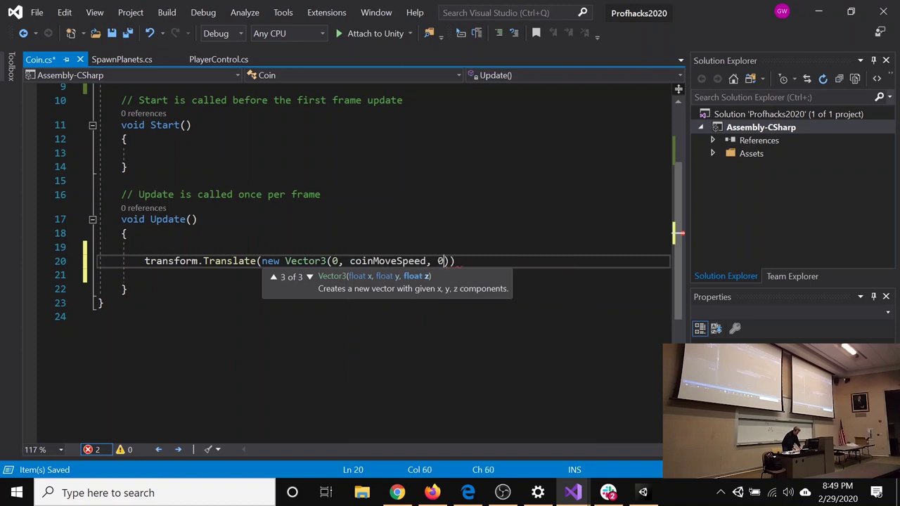
type(",")
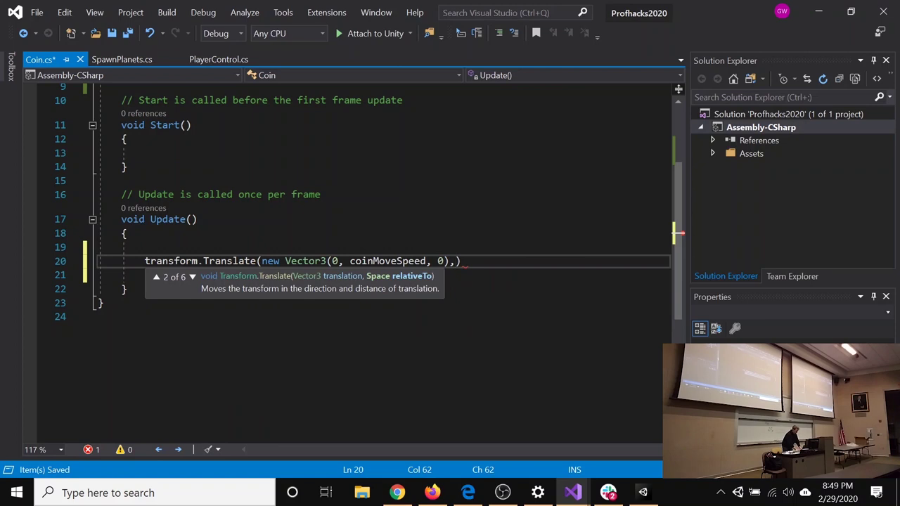
type(" Spa")
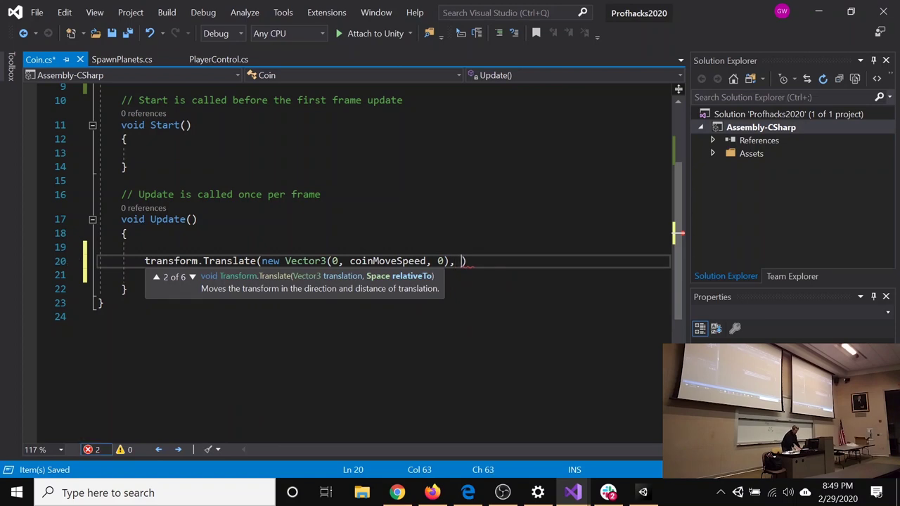
type("ce.Self);")
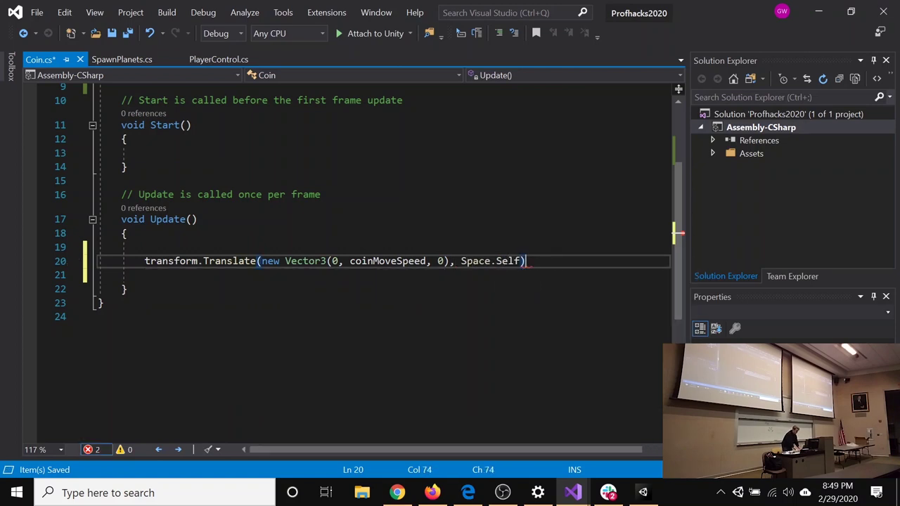
key("ctrl+s")
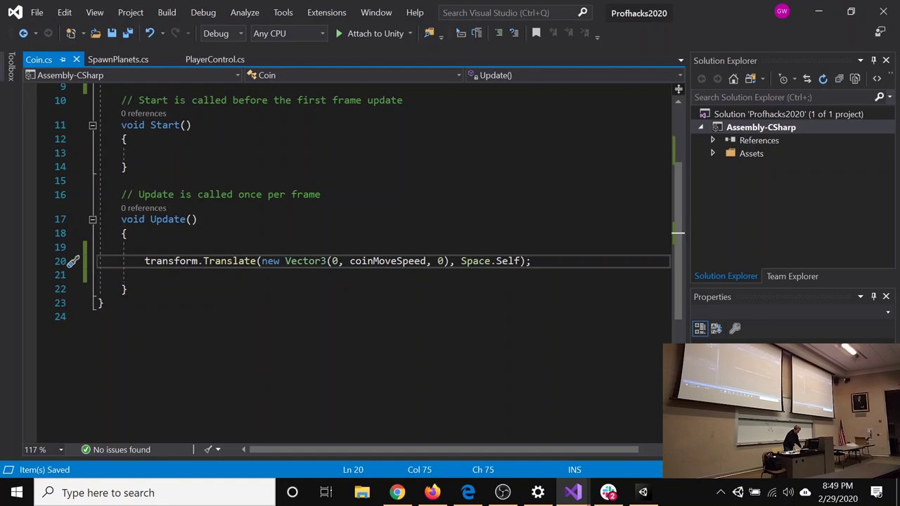
Apply All of the Coin's script overrides to its prefab, then run the game.
left_click(645, 494)
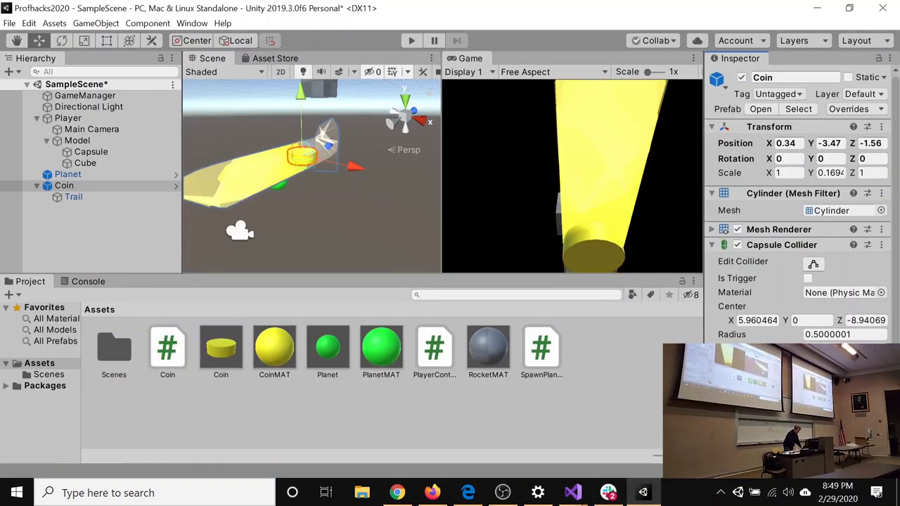
scroll(802, 208, "down", 1)
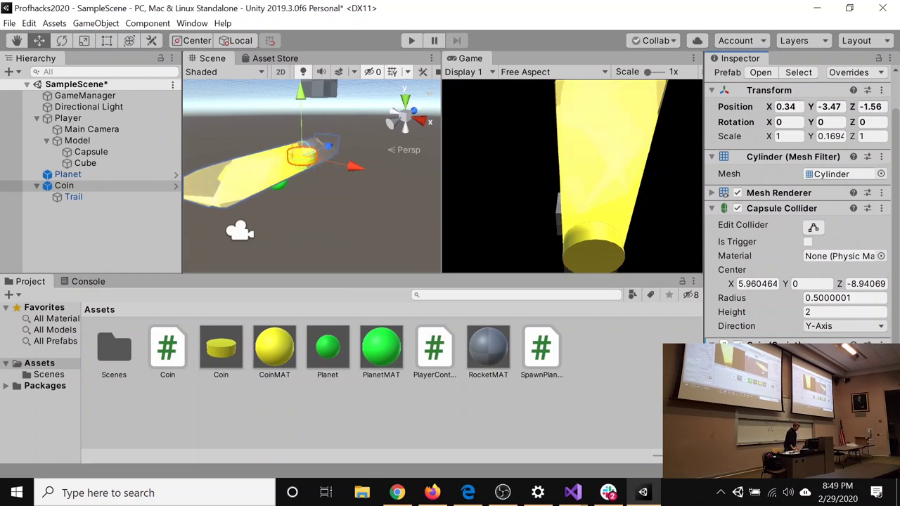
scroll(840, 208, "up", 1)
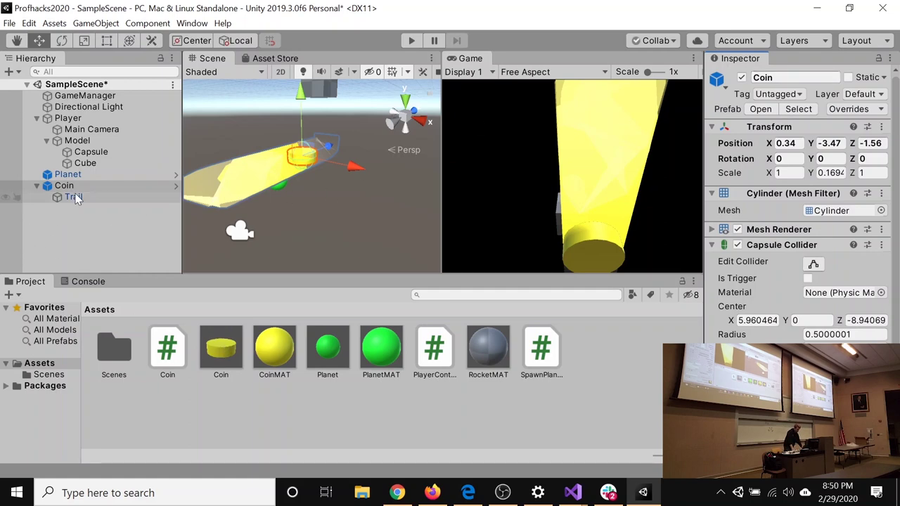
left_click(876, 112)
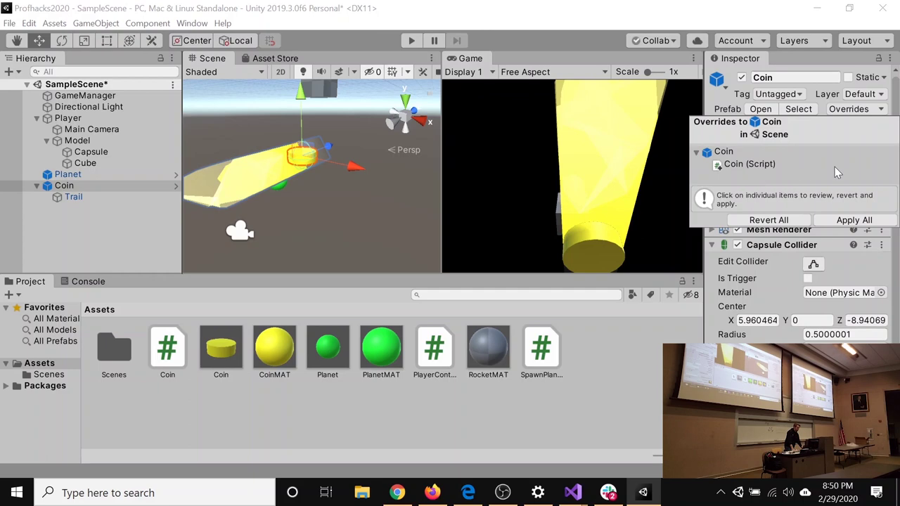
left_click(854, 222)
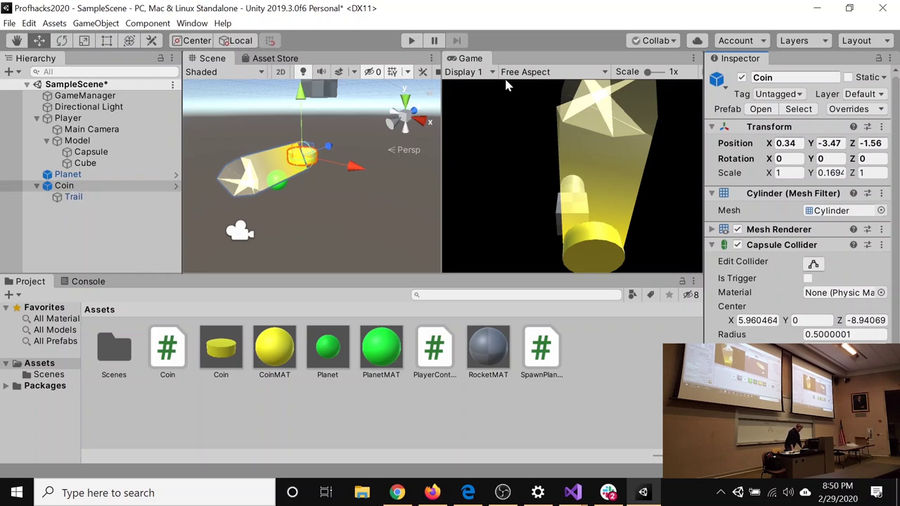
left_click(413, 41)
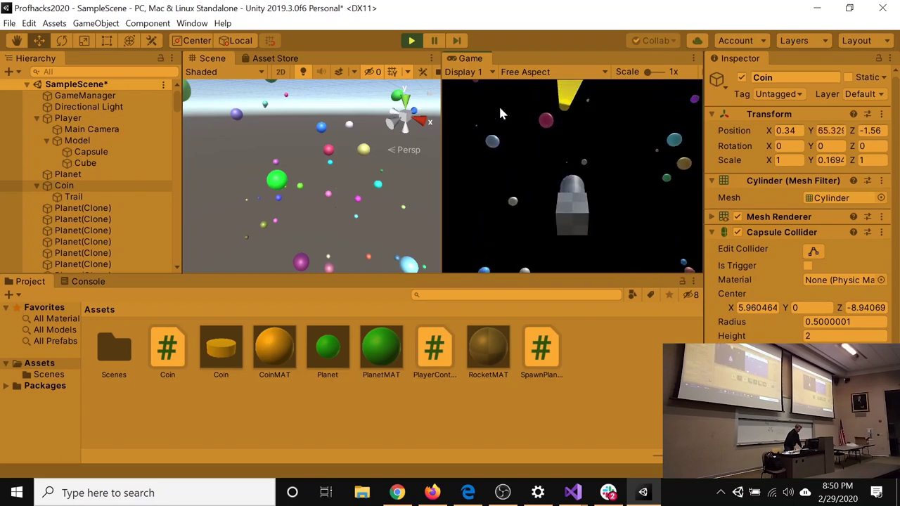
Stop the test run, collapse Coin in the Hierarchy, and save SampleScene.
left_click(412, 42)
left_click(37, 186)
left_click(112, 224)
key("ctrl+s")
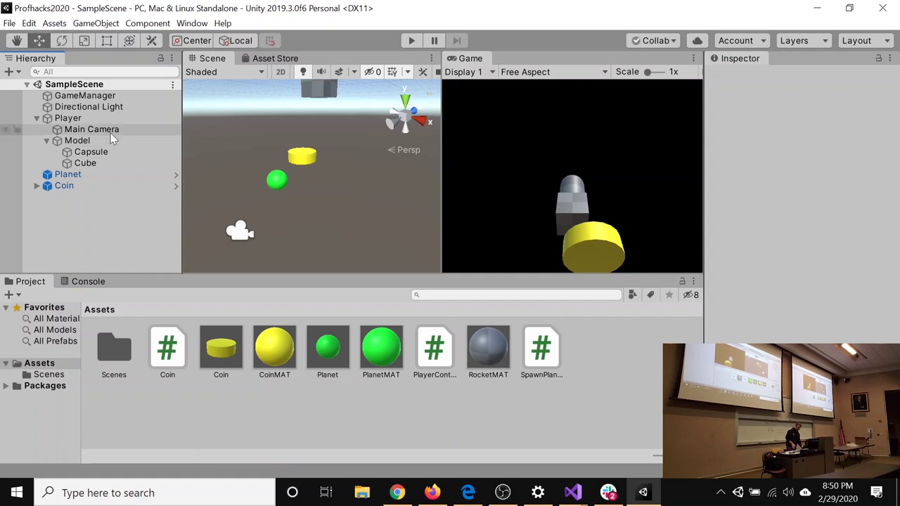
Add a new SpawnCoins script component to GameManager and open it for editing.
left_click(103, 95)
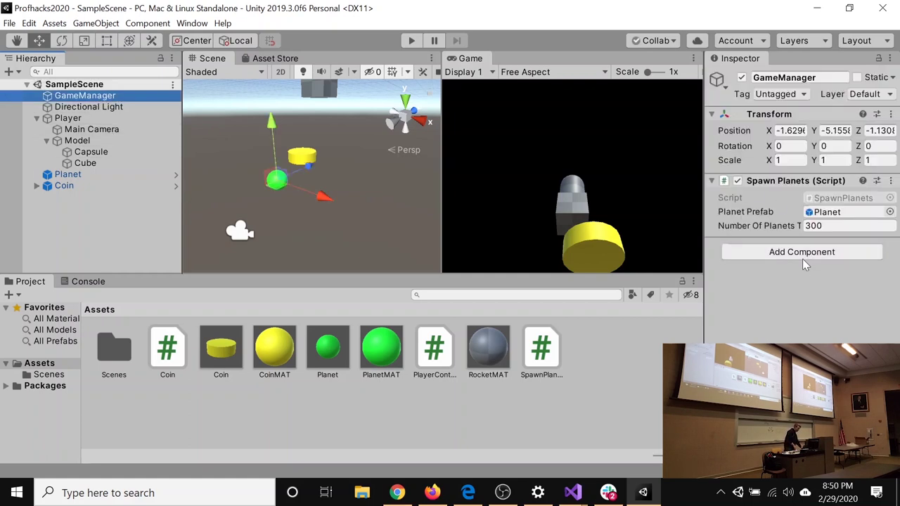
left_click(806, 255)
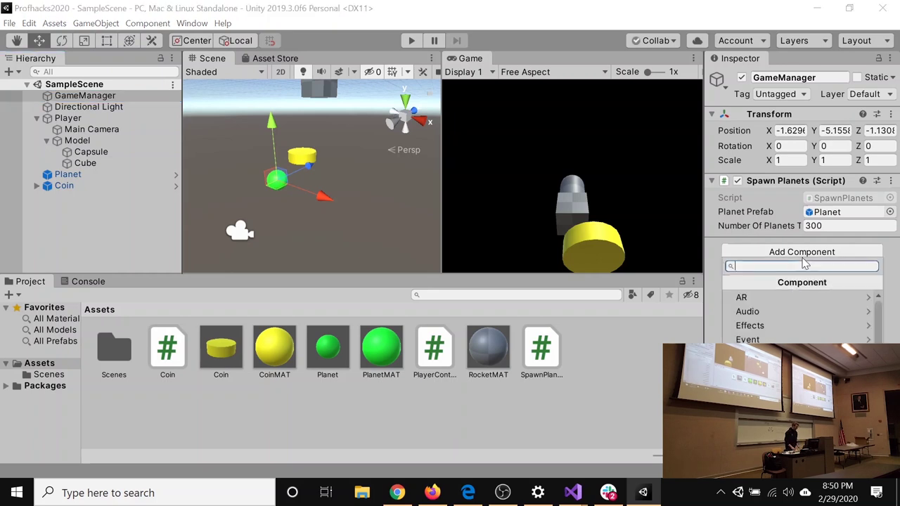
type("SpawnCoins")
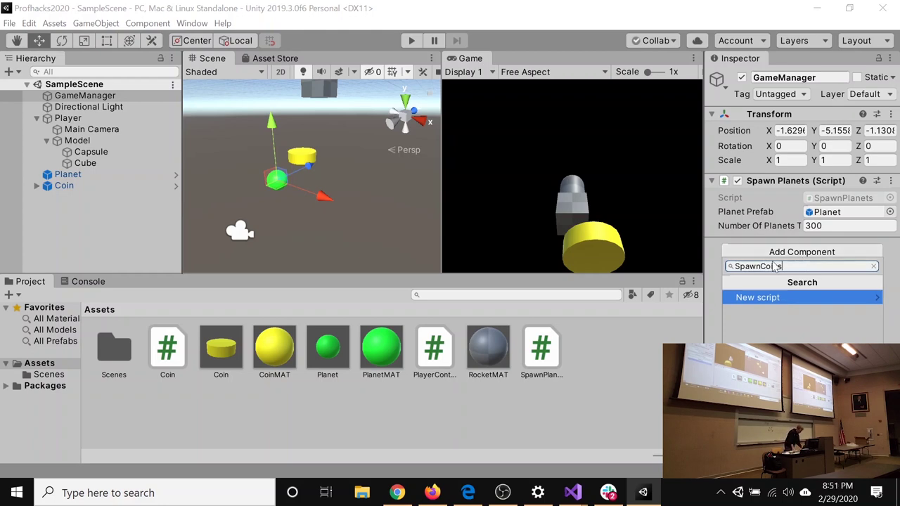
left_click(768, 297)
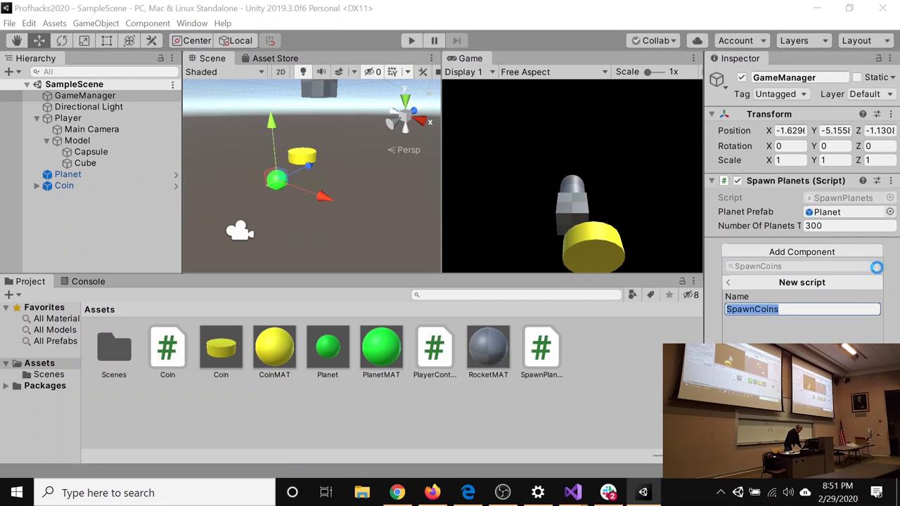
key("Return")
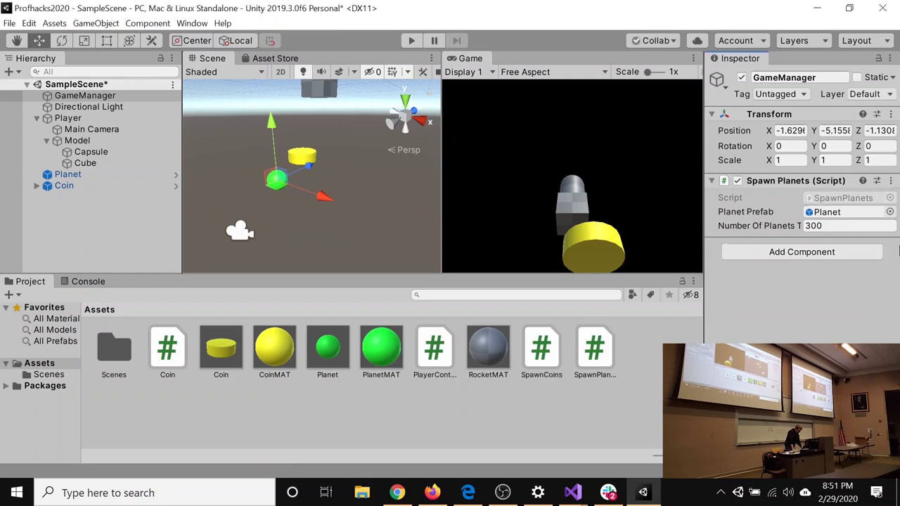
left_click(891, 245)
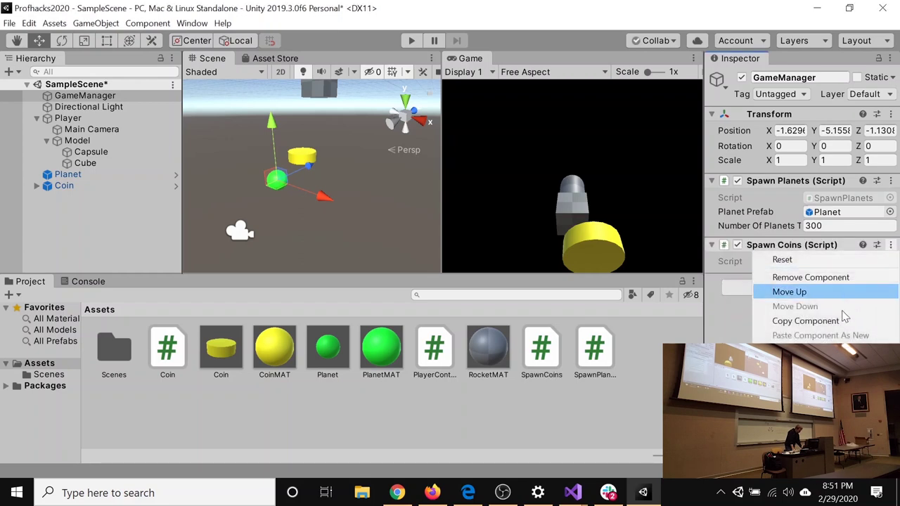
left_click(795, 394)
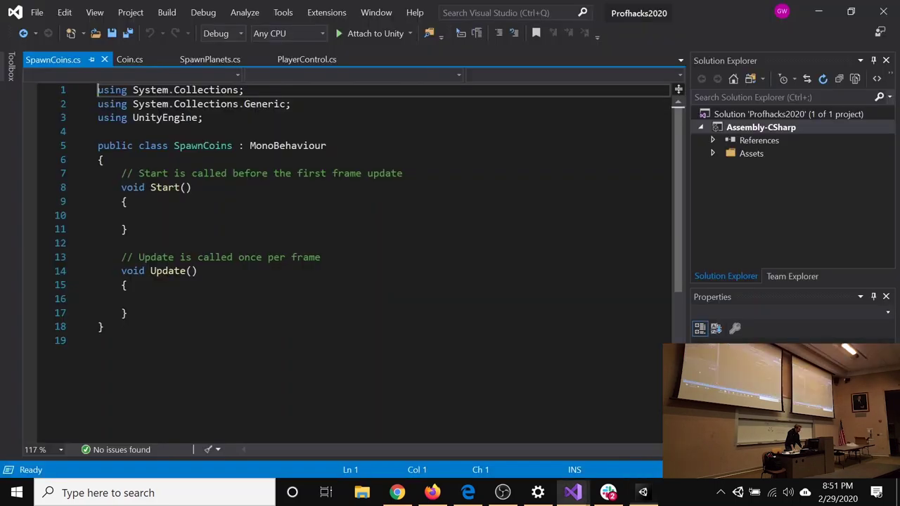
Insert blank lines after the SpawnCoins class's opening brace, then return to Unity.
left_click(102, 170)
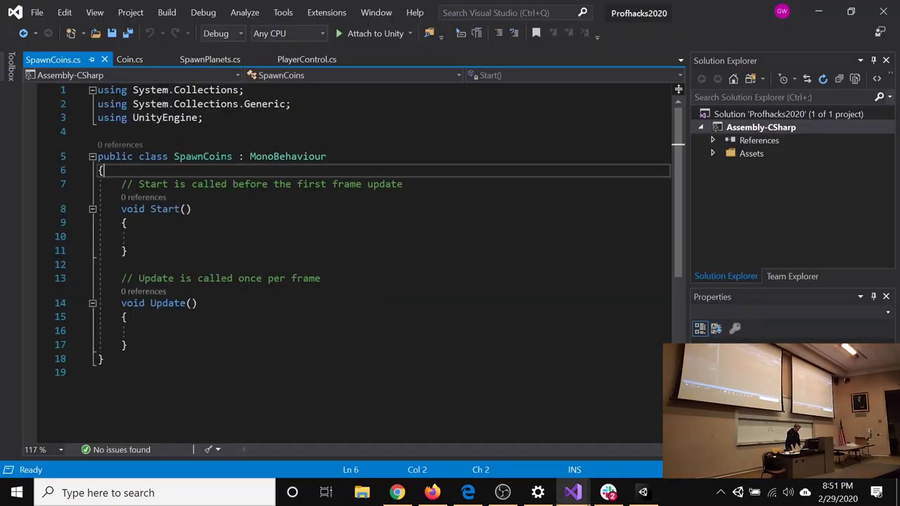
key("Return")
key("Return")
key("Up")
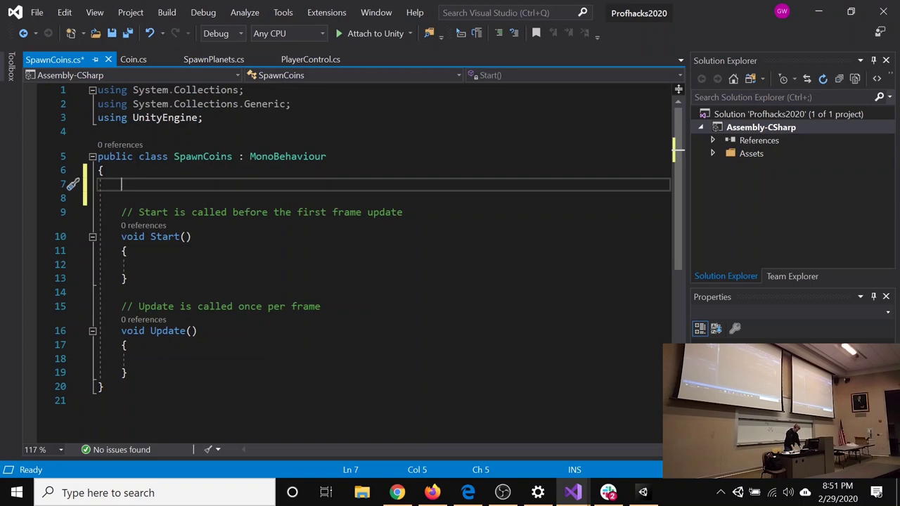
key("Return")
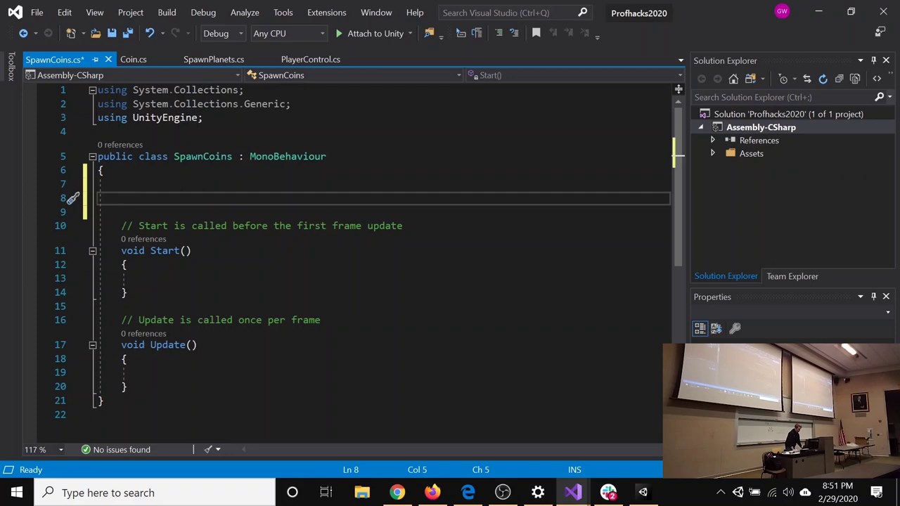
left_click(643, 492)
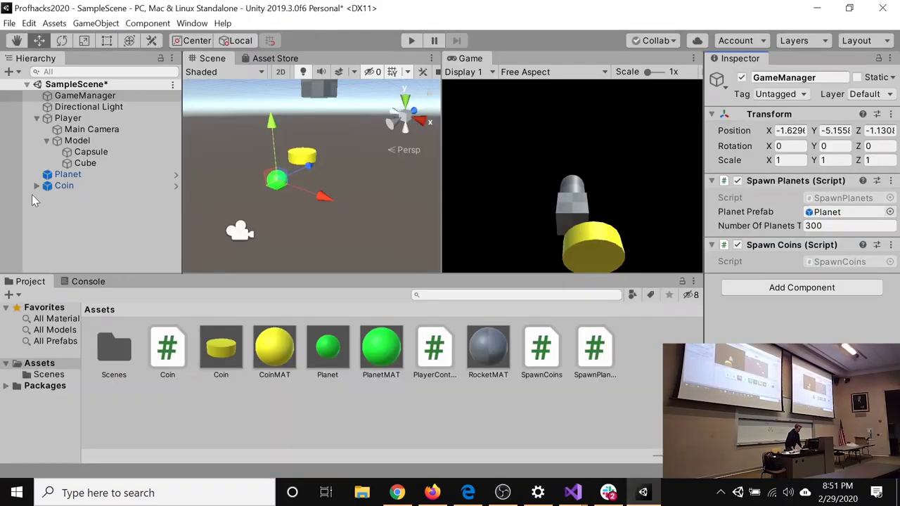
Drag the Coin from the Hierarchy into the Assets folder to make a prefab.
left_click(85, 187)
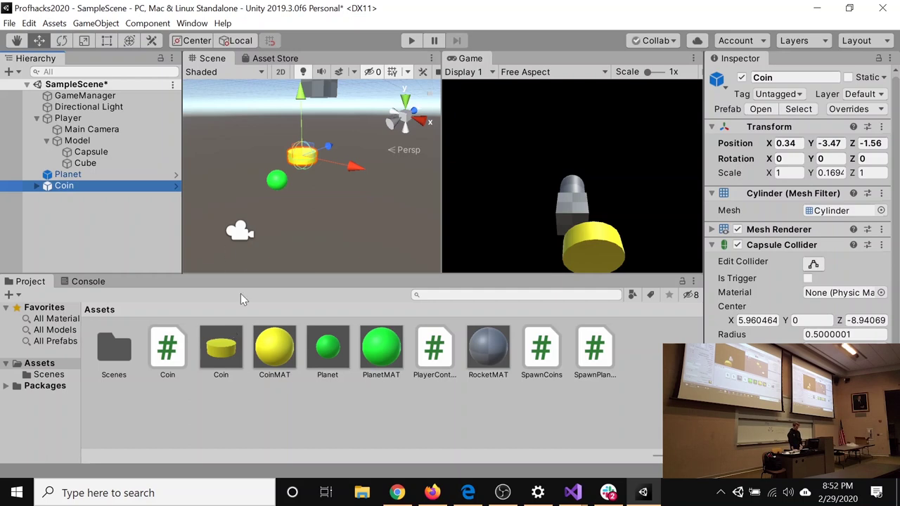
left_click_drag(68, 184, 267, 443)
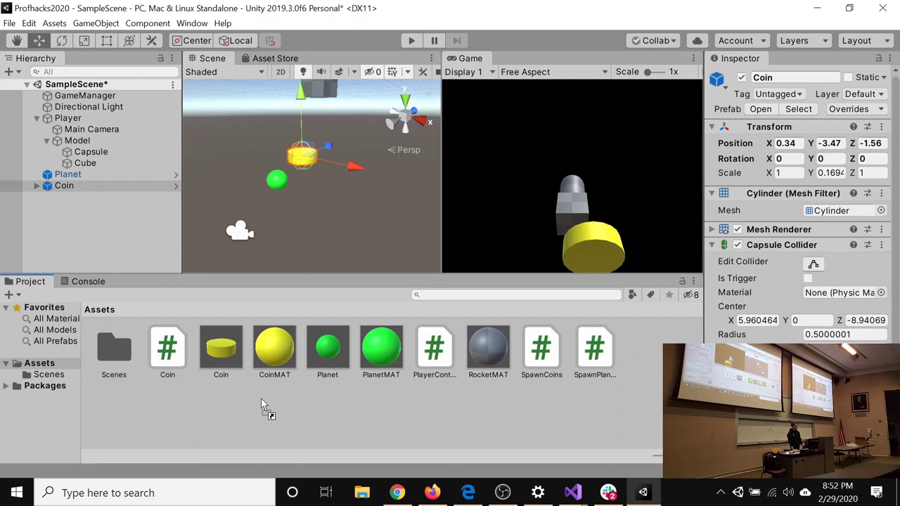
left_click_drag(261, 398, 259, 375)
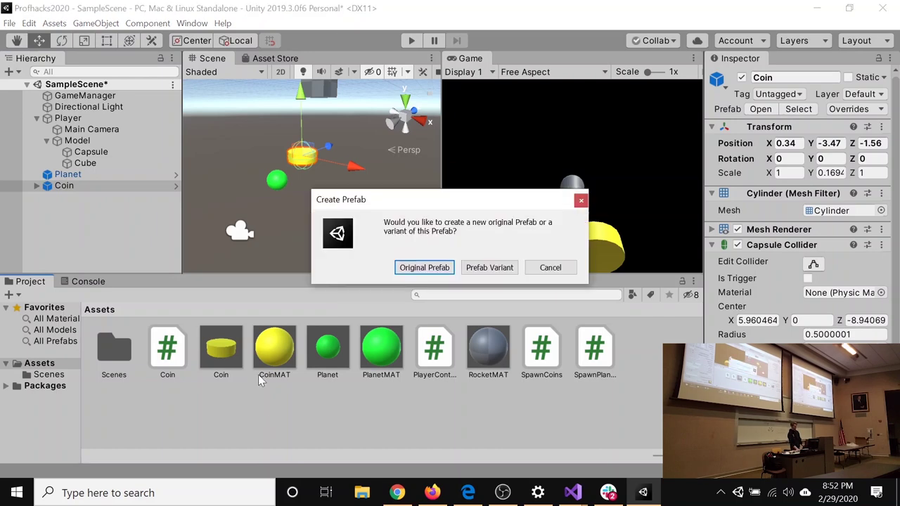
Cancel the Create Prefab prompt and reopen SpawnCoins.cs from GameManager's Spawn Coins component.
left_click(550, 267)
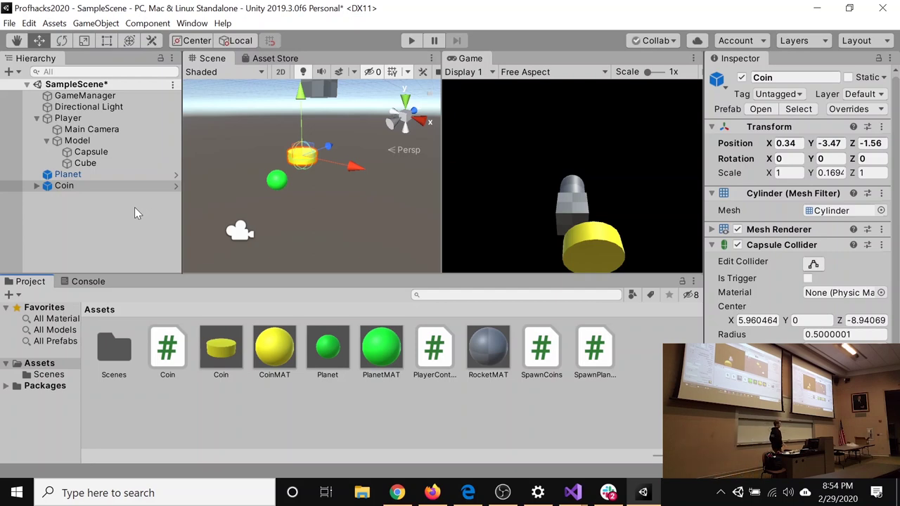
left_click(81, 96)
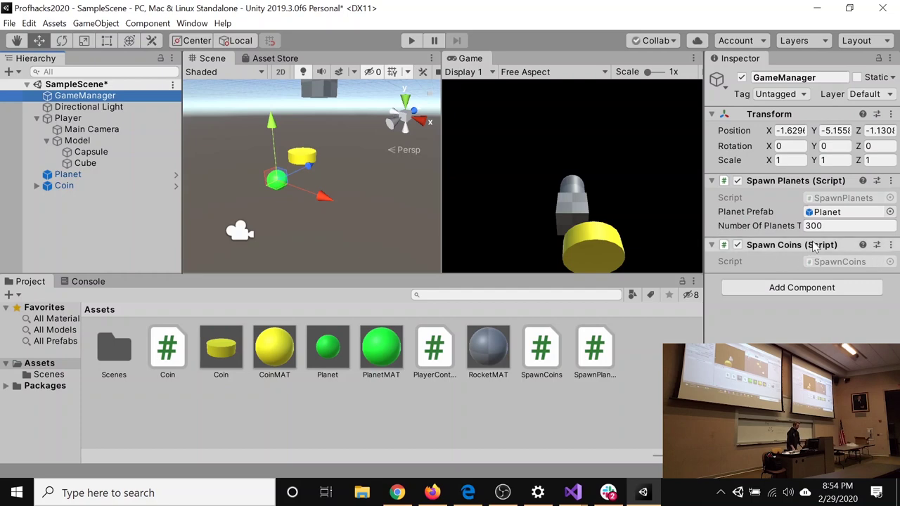
left_click(894, 244)
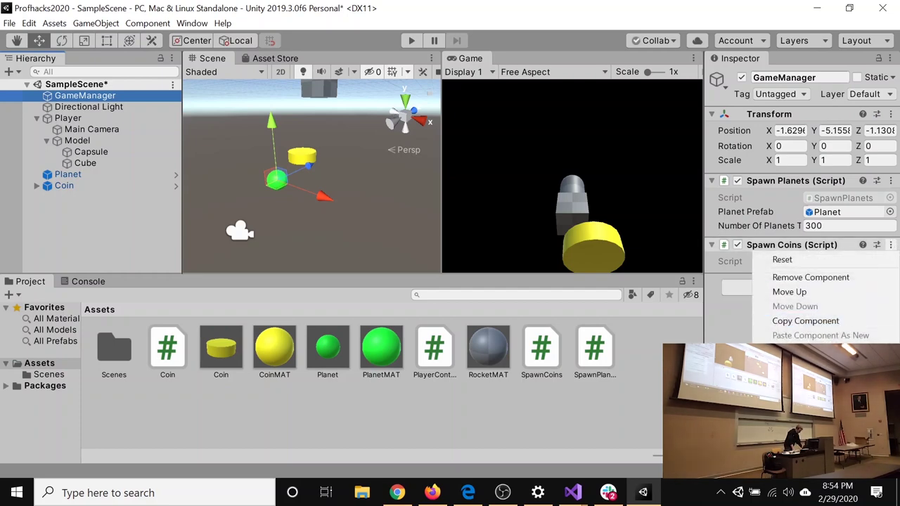
left_click(774, 383)
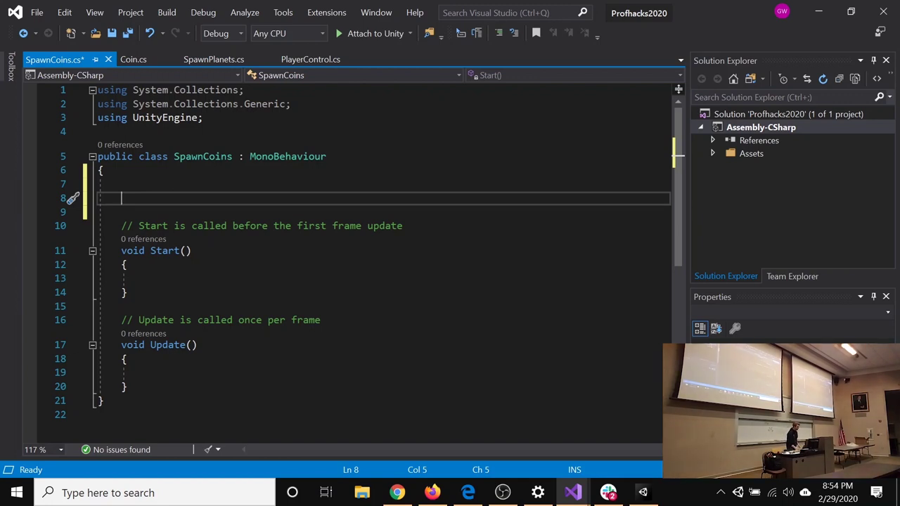
Declare 'public GameObject CoinPrefab;' in SpawnCoins and save.
type("public GameObject")
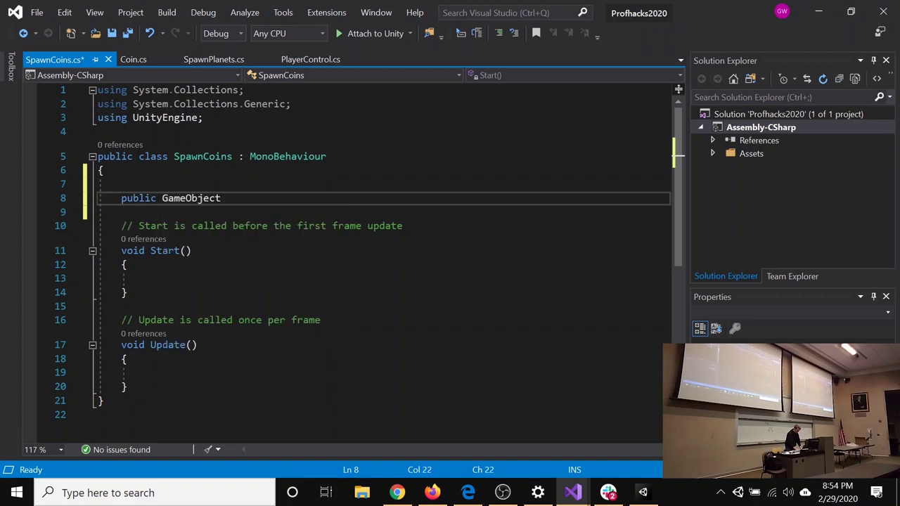
type(" CoinPrefab")
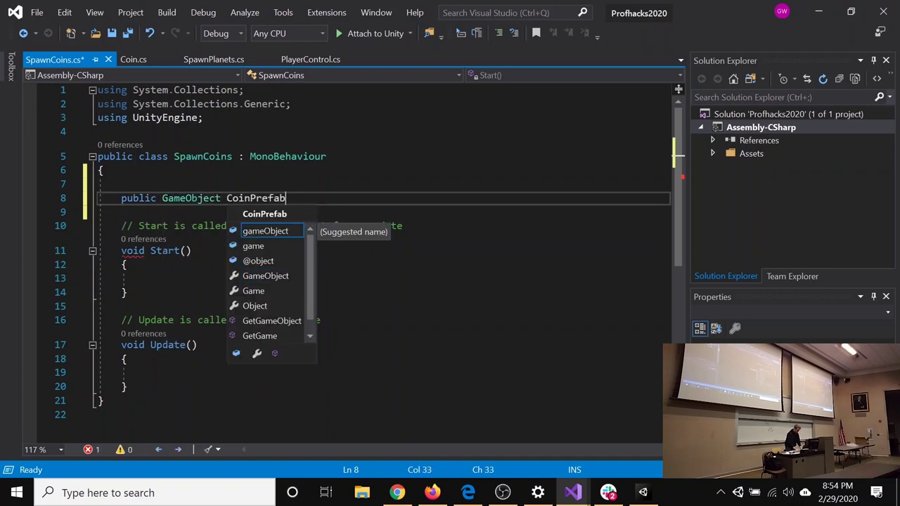
type(";")
key("ctrl+s")
key("Return")
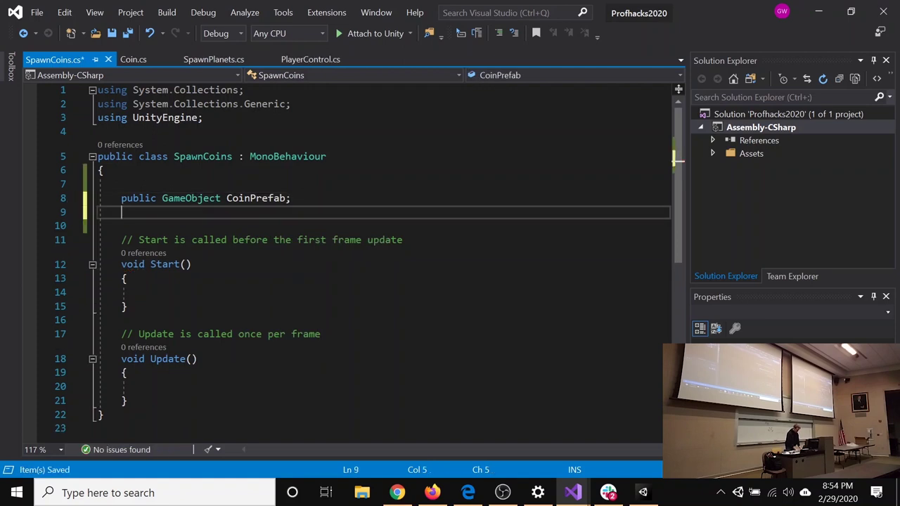
key("Return")
Add a 'public int numberOfCoinsToSpawn' field, save, and open blank lines in Start().
type("public")
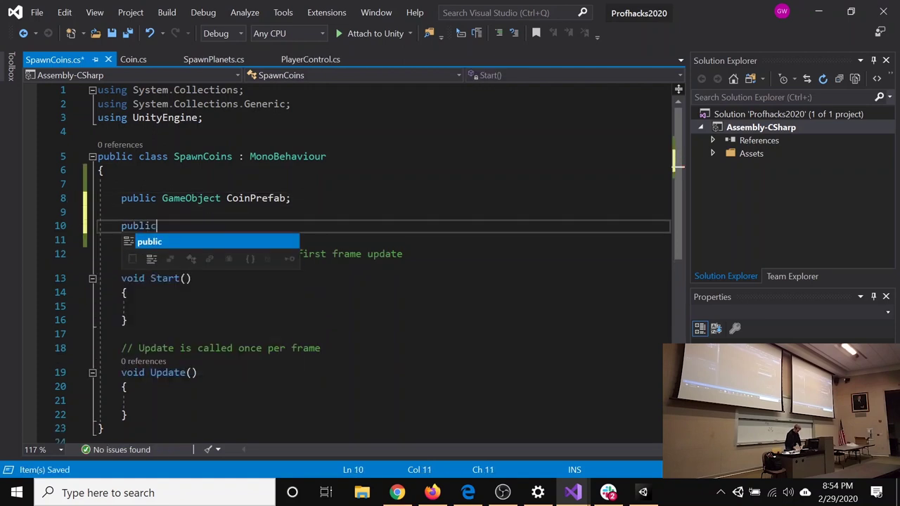
type(" int nyum")
key("BackSpace")
key("BackSpace")
key("BackSpace")
type("umberOfCoinsToSpawn")
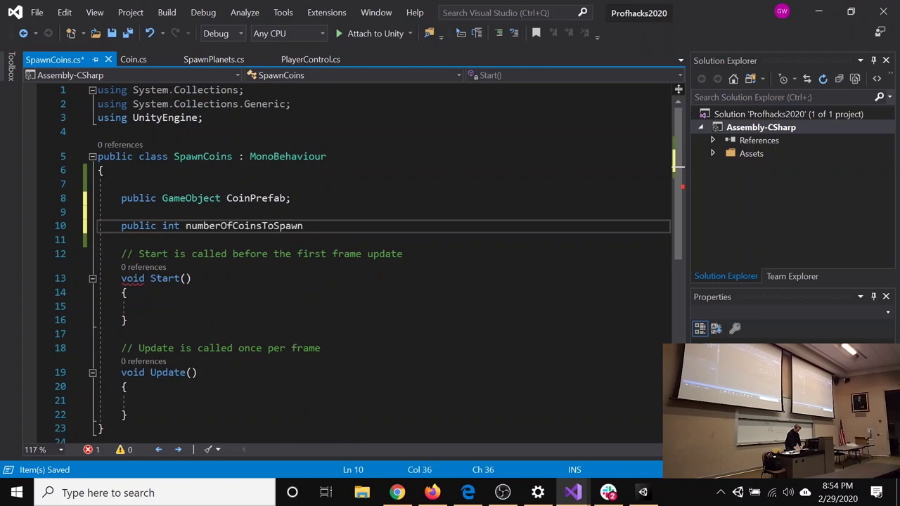
key("ctrl+s")
left_click(144, 306)
key("Return")
key("Return")
key("Return")
key("Up")
Write the loop header for(int i = 0; i < numberOfCoinsToSpawn; i++) in Start().
left_click(145, 320)
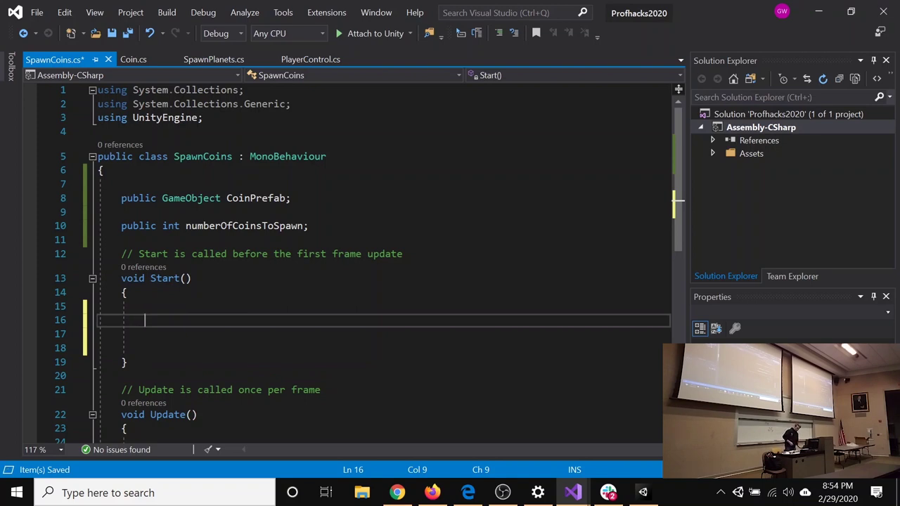
type("for(int i = 0; nu")
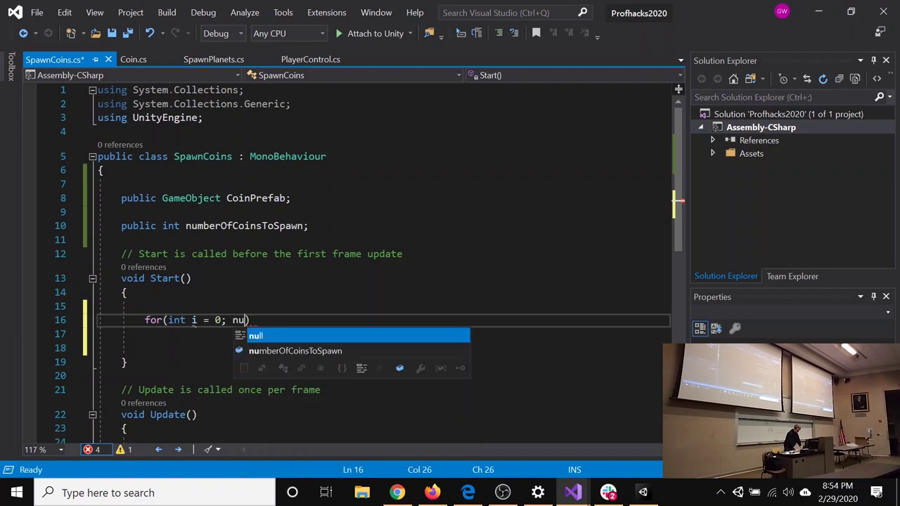
type("m")
key("Tab")
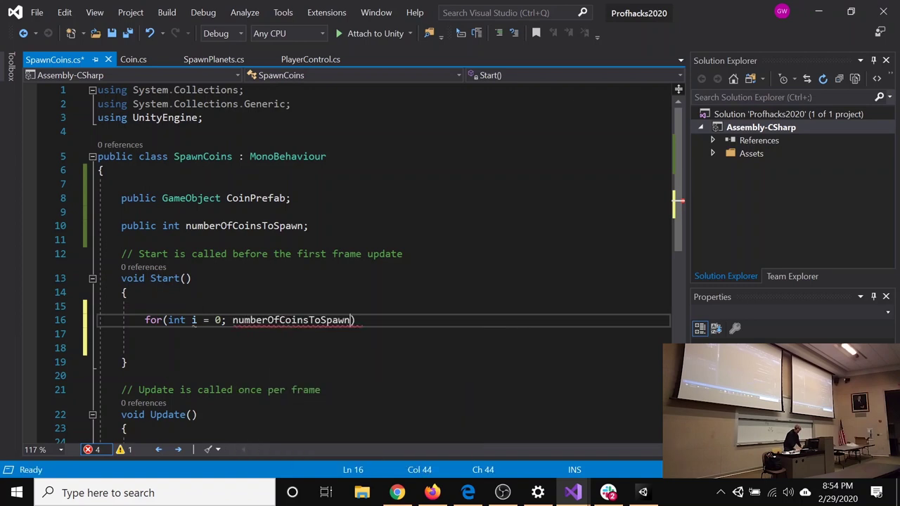
left_click(233, 320)
type("I")
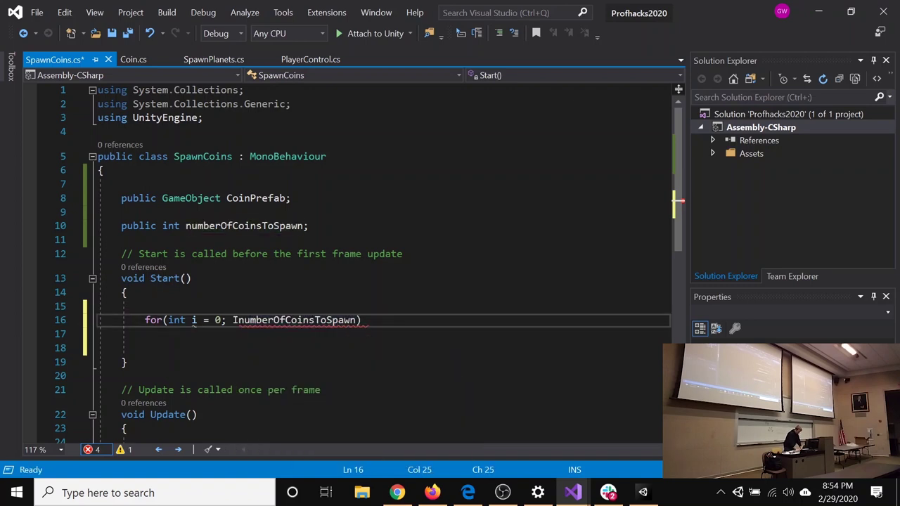
key("BackSpace")
type("i <")
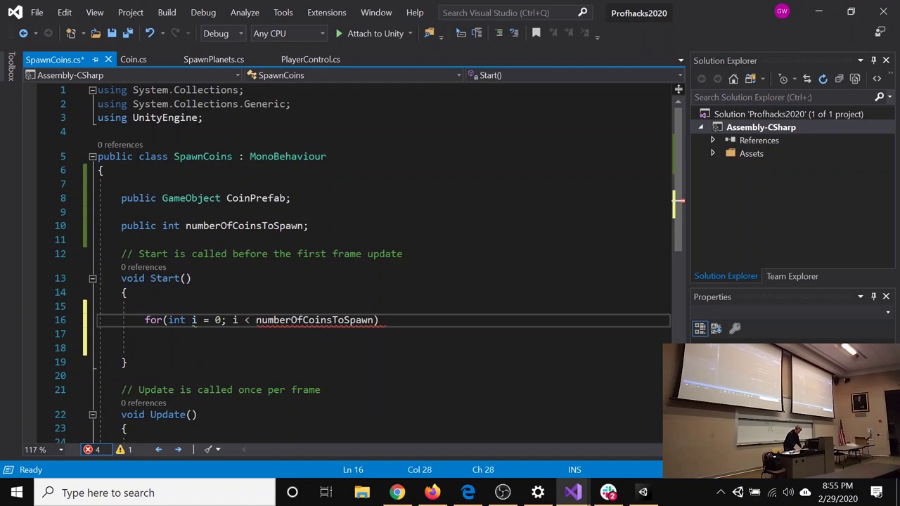
left_click(376, 320)
type("; i++")
Add the loop's braces and begin a 'Vector3 pos = new Vector3(Random.Range(' line inside.
key("ctrl+End")
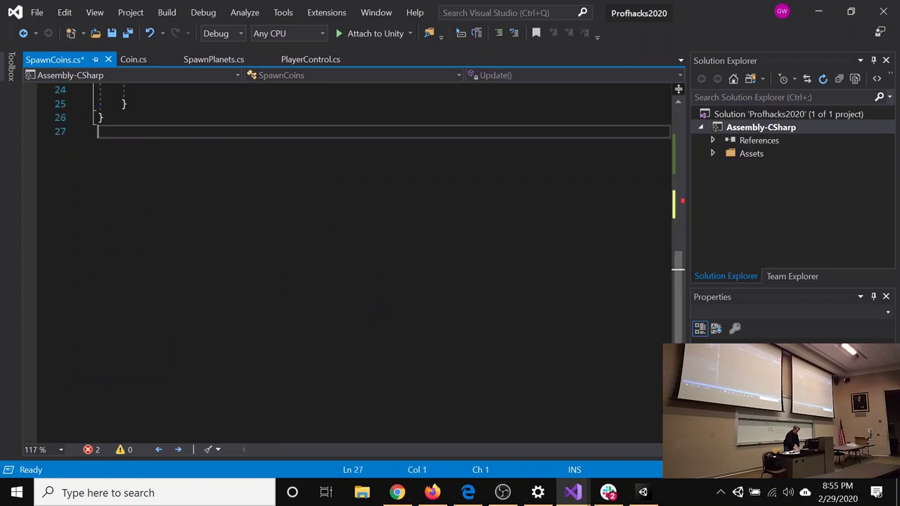
scroll(379, 267, "up", 7)
left_click(415, 302)
type("{ }")
key("Left")
key("Return")
key("Return")
key("Return")
key("Up")
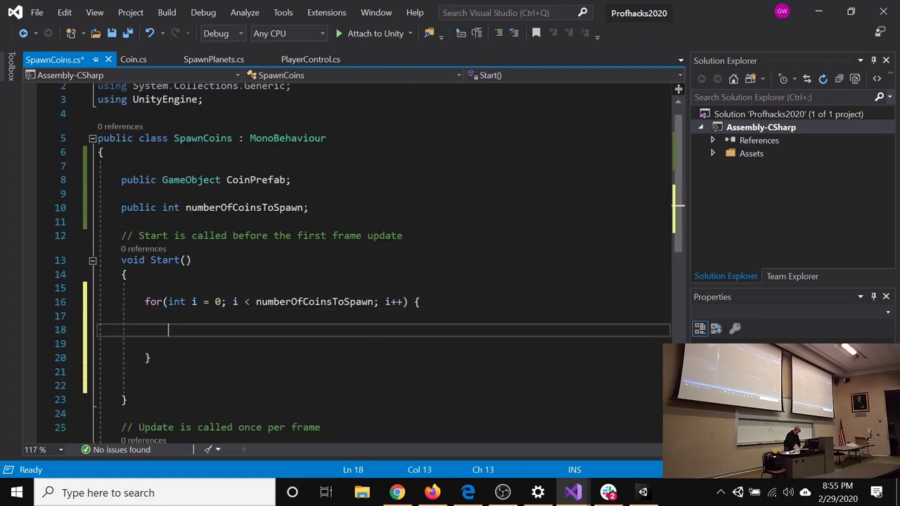
key("Return")
key("Up")
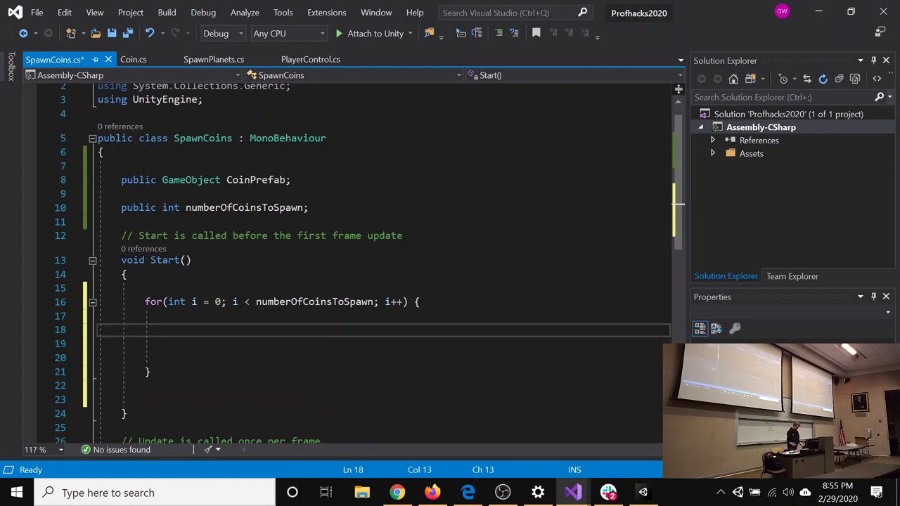
type("Ve")
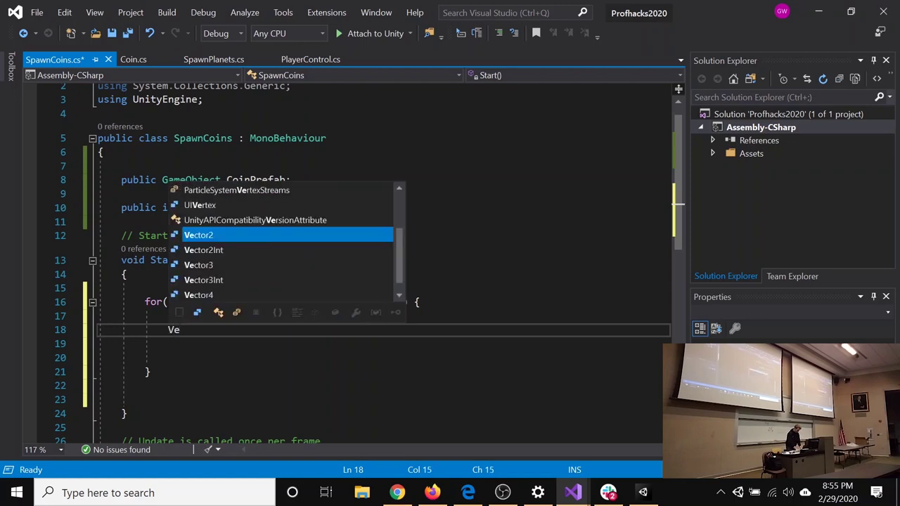
type("ctor3 pos")
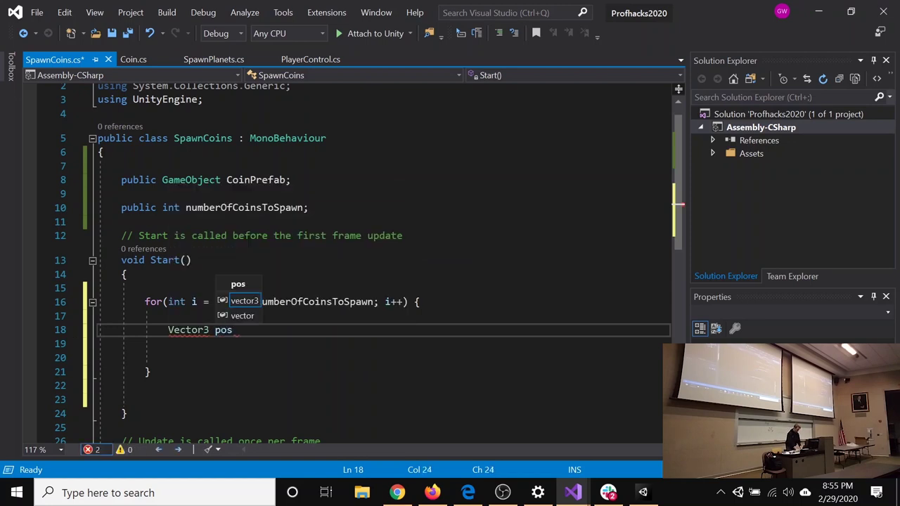
type(" = new")
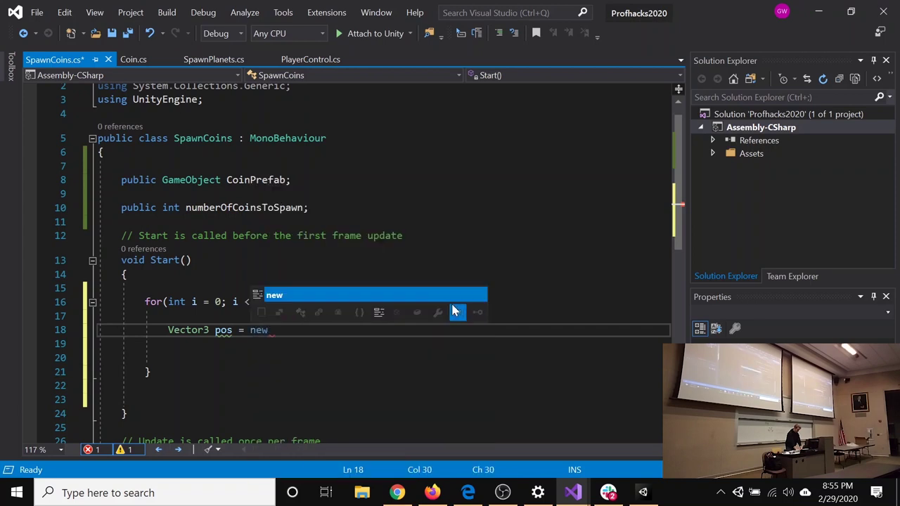
type(" Vector3(")
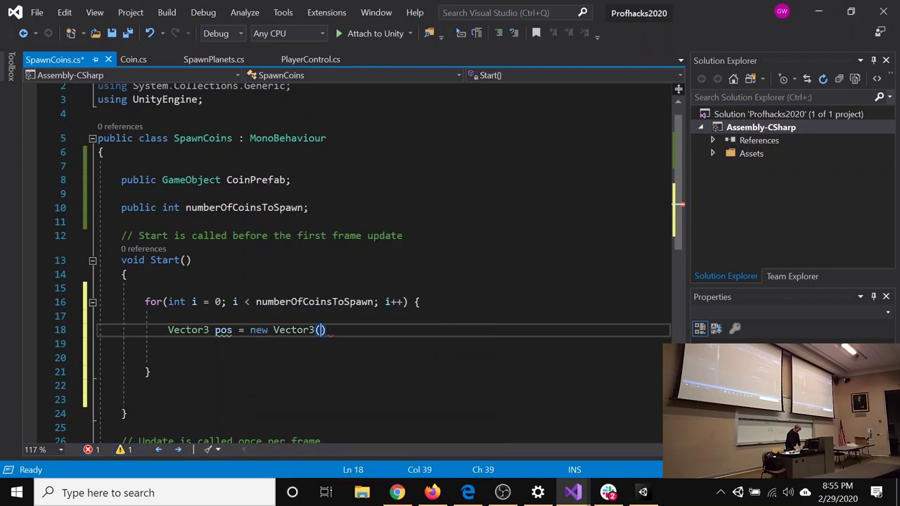
type("Random.r")
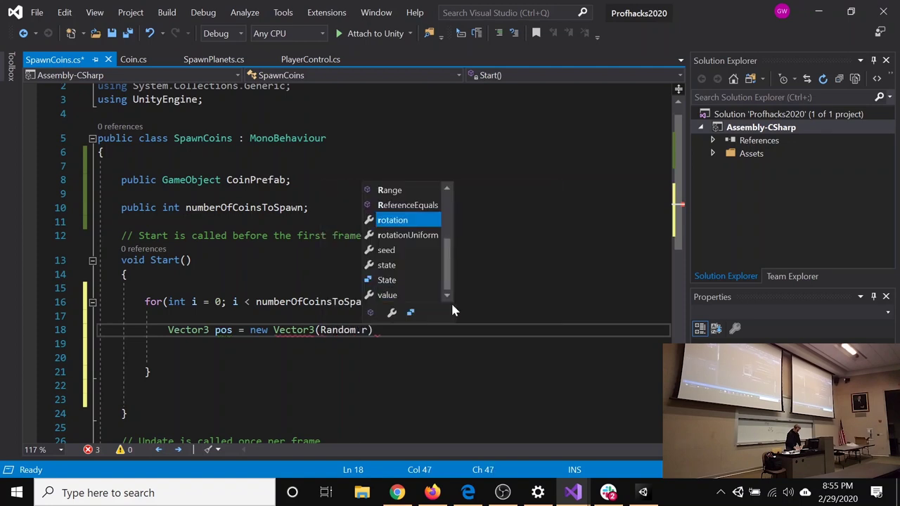
type("ange()")
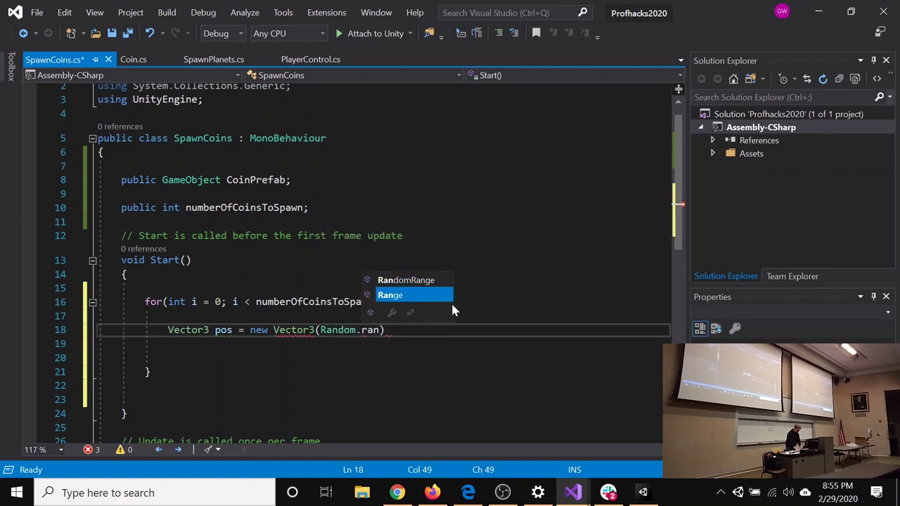
Give the first Random.Range the arguments -100f, 100f and copy that call.
key("Left")
type("-100")
type("f, 100f)")
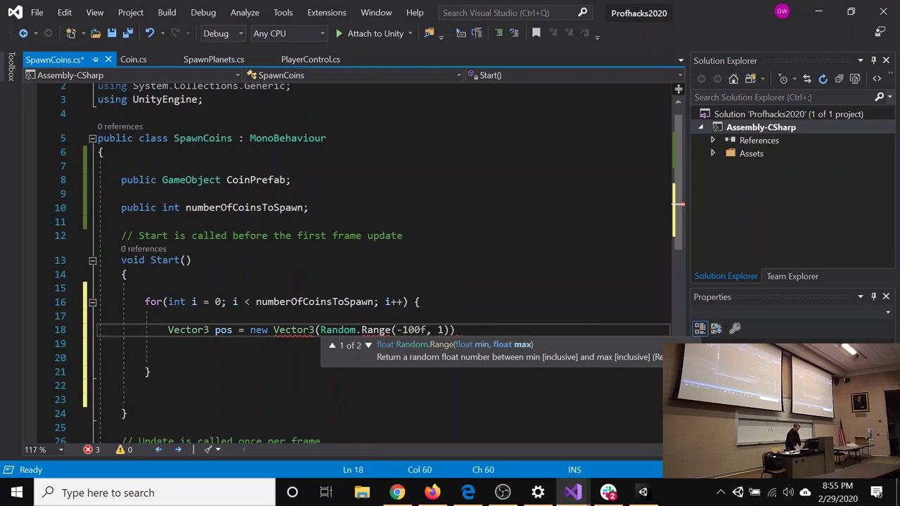
type(",")
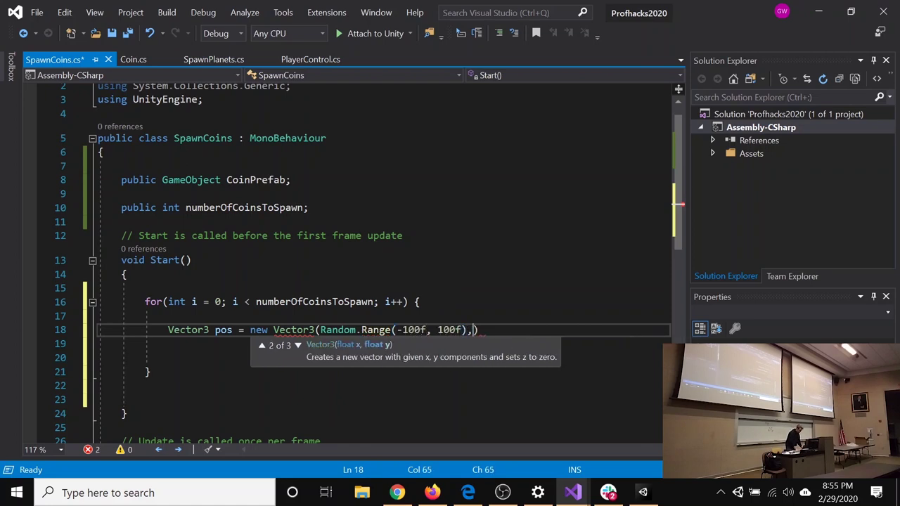
key("Left")
key("shift+ctrl+Left")
key("shift+ctrl+Left")
key("shift+ctrl+Left")
key("shift+ctrl+Left")
key("shift+ctrl+Left")
key("shift+ctrl+Left")
key("ctrl+c")
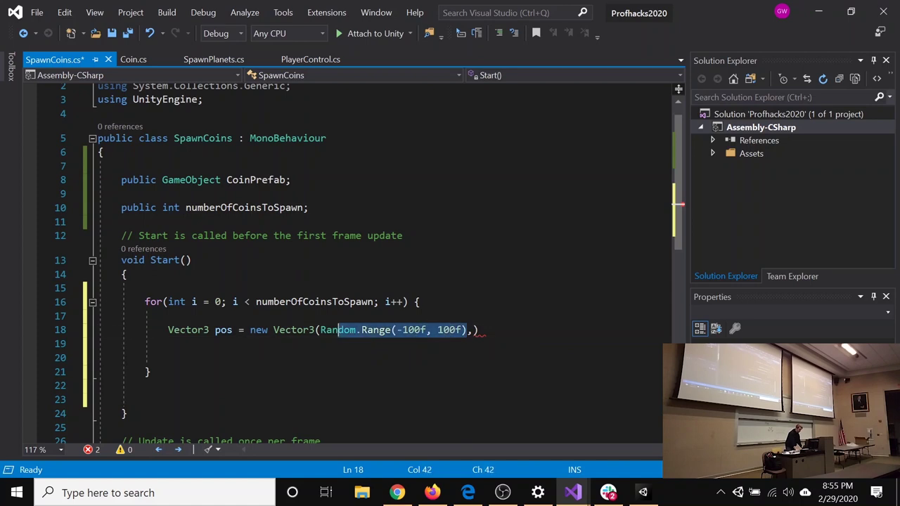
key("Right")
type(",")
Paste the Range call for y and z, end the pos line with a semicolon, and save.
key("ctrl+v")
type(",")
key("ctrl+v")
key("Delete")
key("End")
type(";")
key("ctrl+s")
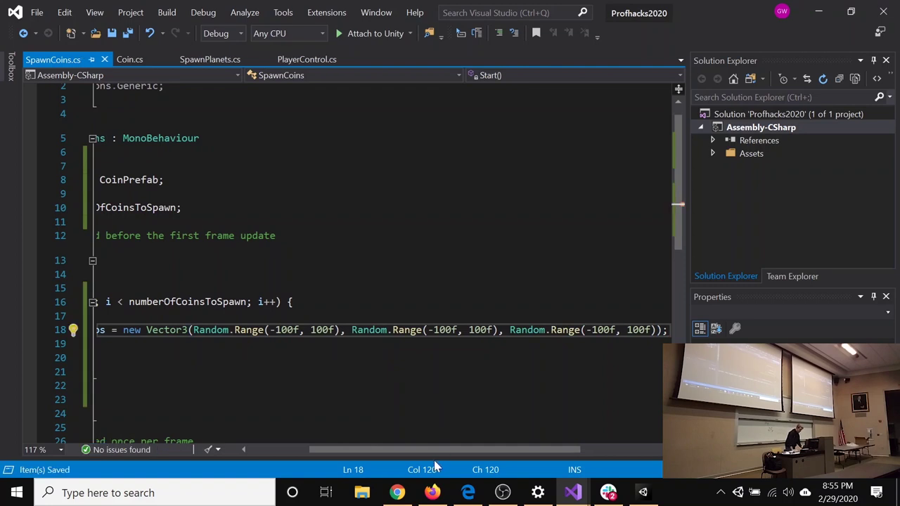
key("Return")
key("Return")
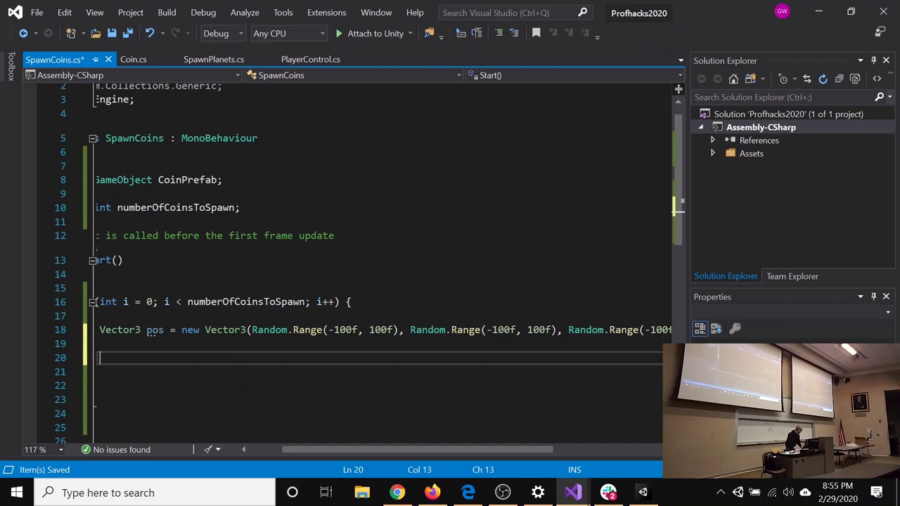
left_click_drag(378, 450, 345, 451)
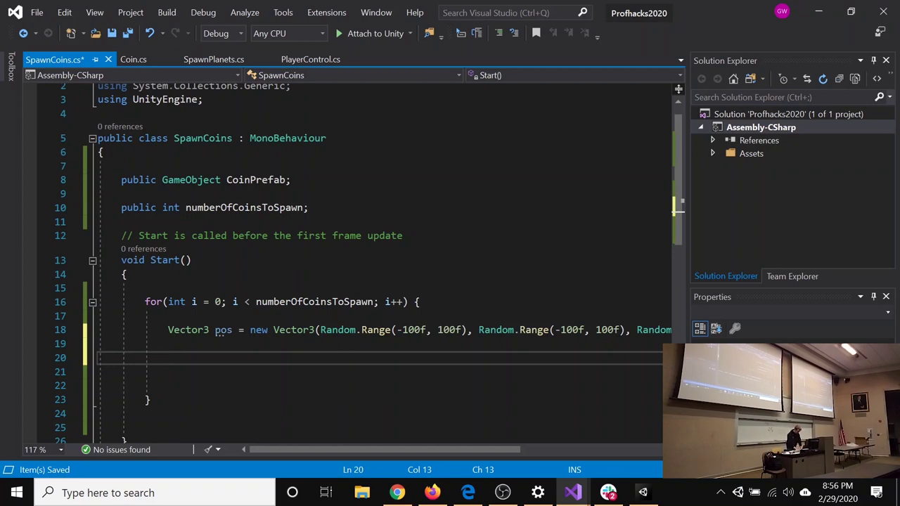
Set Quaternion rot to Quaternion.Euler with a first Random.Range(0f, 360f) angle.
type("Qu")
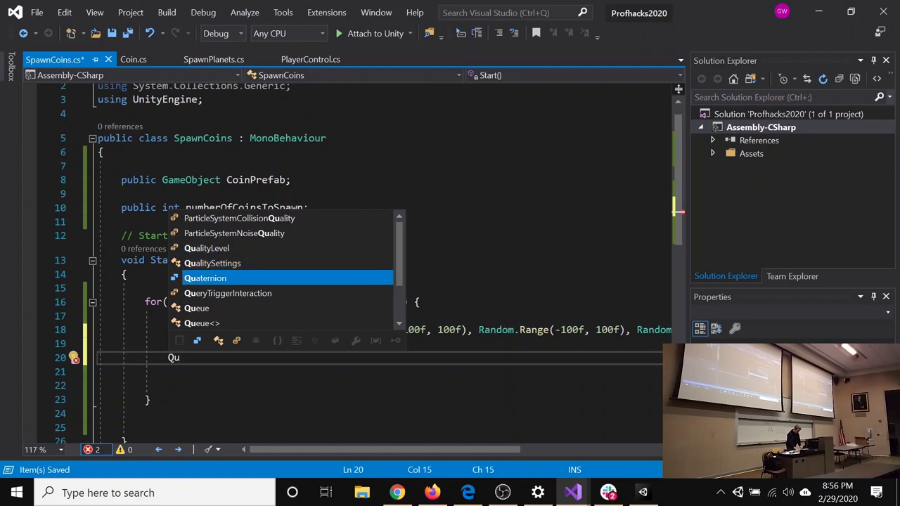
key("Tab")
type("rot")
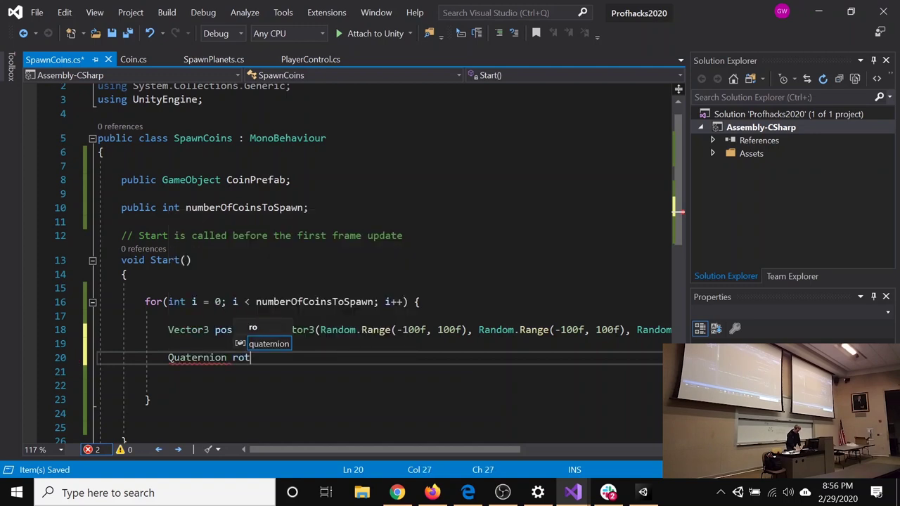
type(" = ")
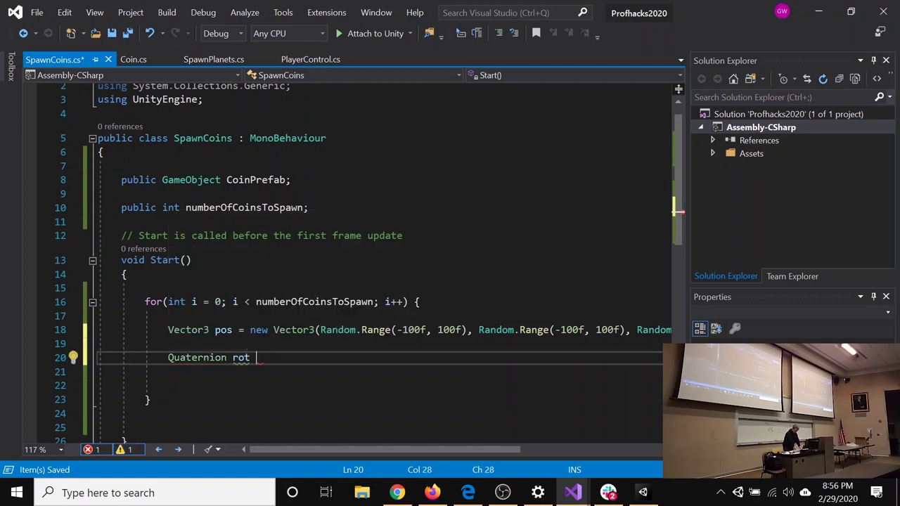
type("Qua")
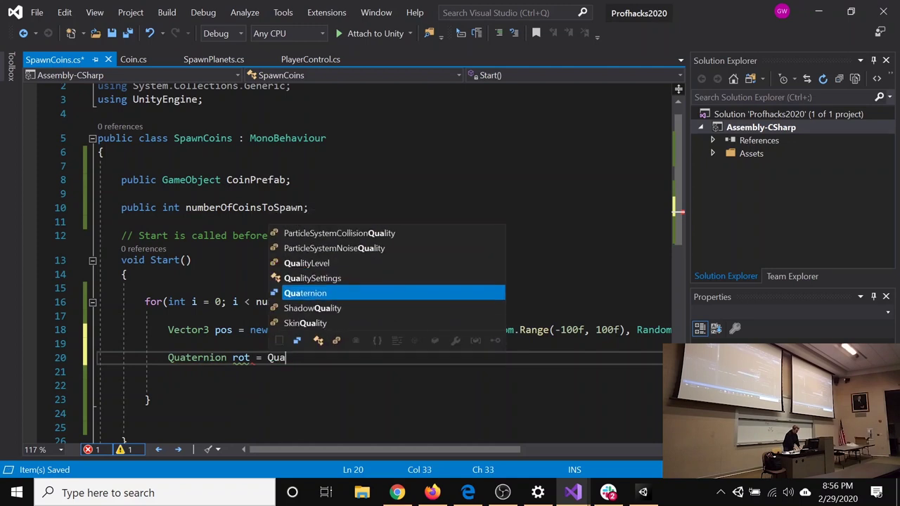
type("ternion.Euler")
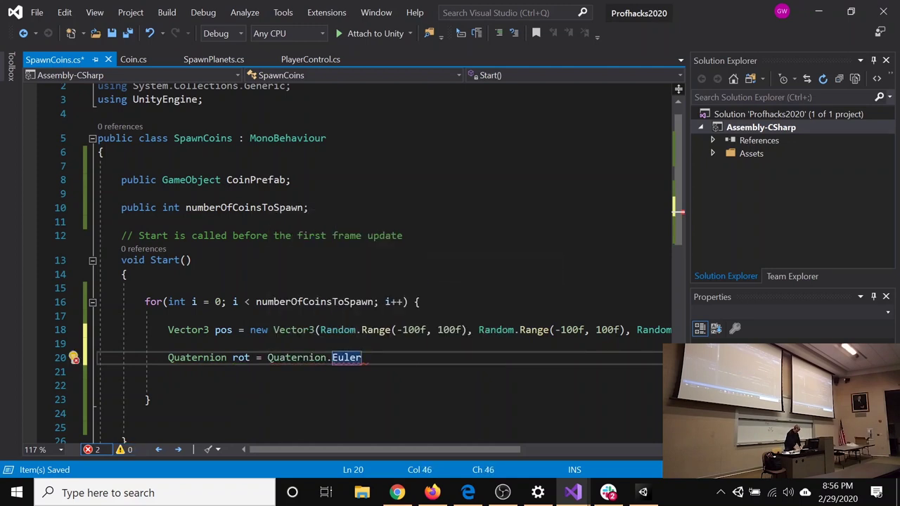
type("()")
key("Left")
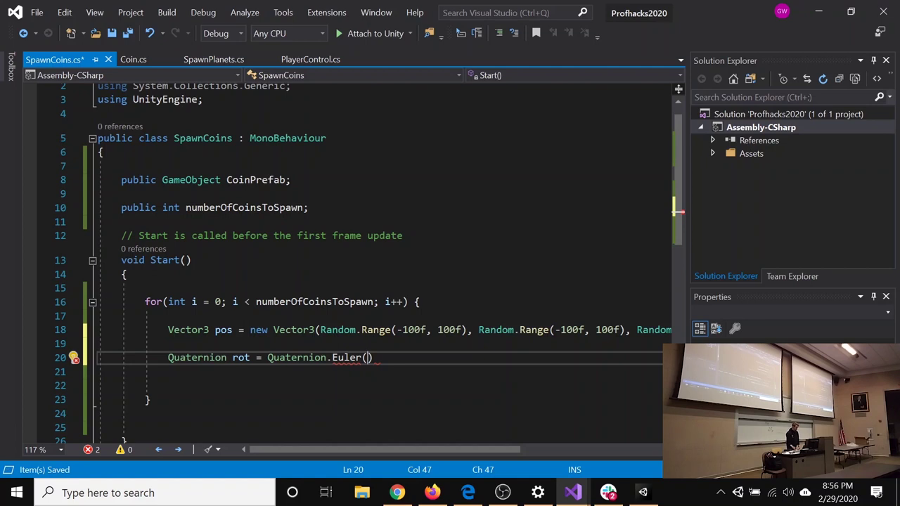
type("Ra")
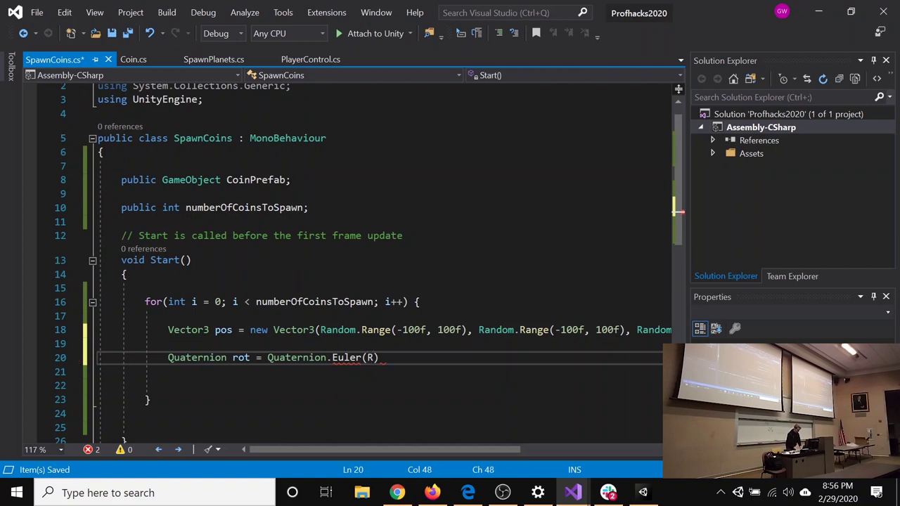
type(".ra")
key("Tab")
type("()0f, 3")
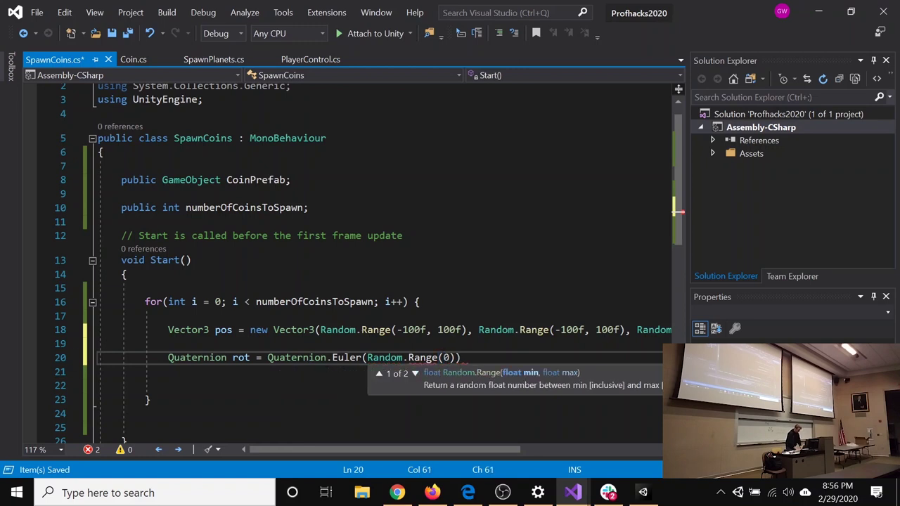
type("60f)")
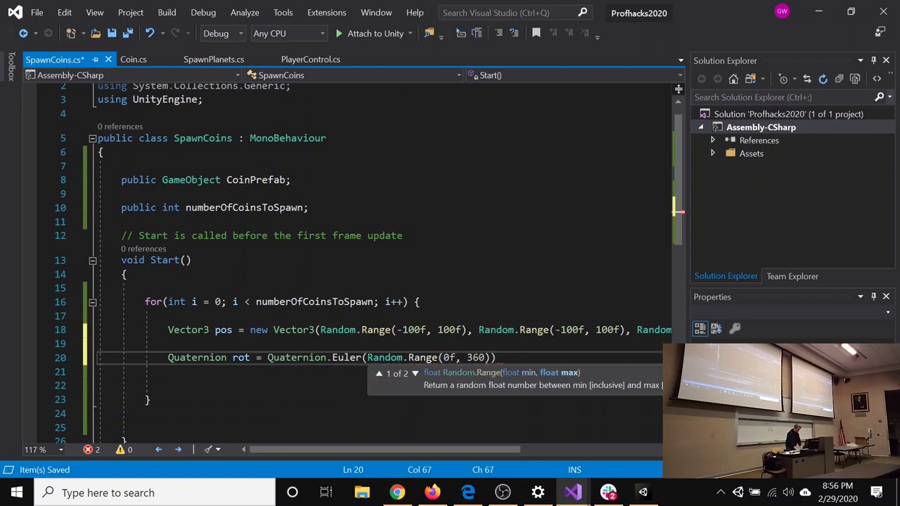
type(",")
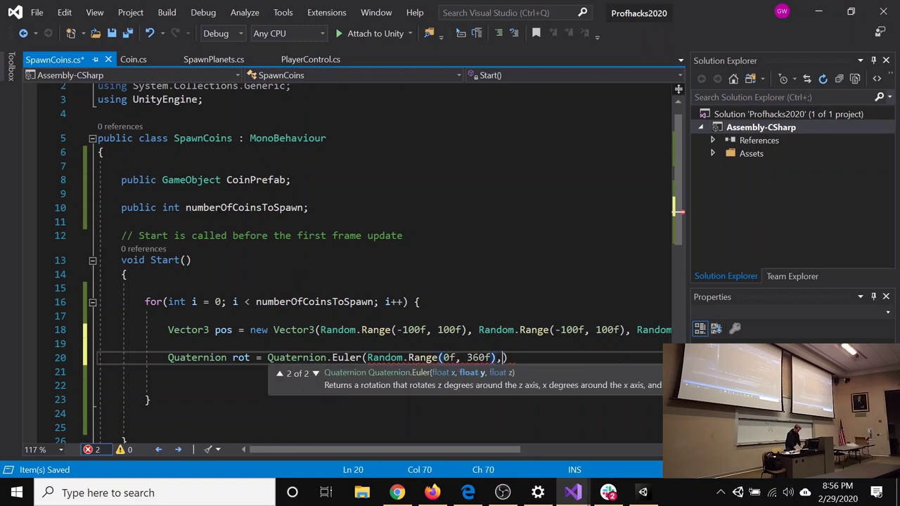
Duplicate the random angle for the other two axes, close the call, and save SpawnCoins.cs.
key("ctrl+shift+Left")
key("ctrl+shift+Left")
key("ctrl+shift+Left")
key("ctrl+shift+Left")
key("ctrl+shift+Left")
key("ctrl+shift+Left")
key("ctrl+shift+Left")
key("ctrl+shift+Left")
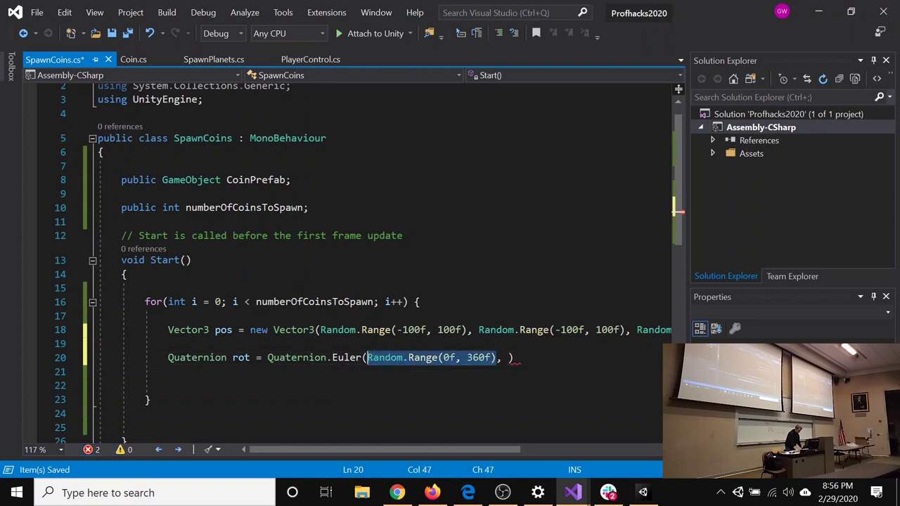
key("ctrl+c")
key("Right")
key("Right")
key("Right")
key("ctrl+v")
type(",")
key("ctrl+v")
type(");")
key("ctrl+s")
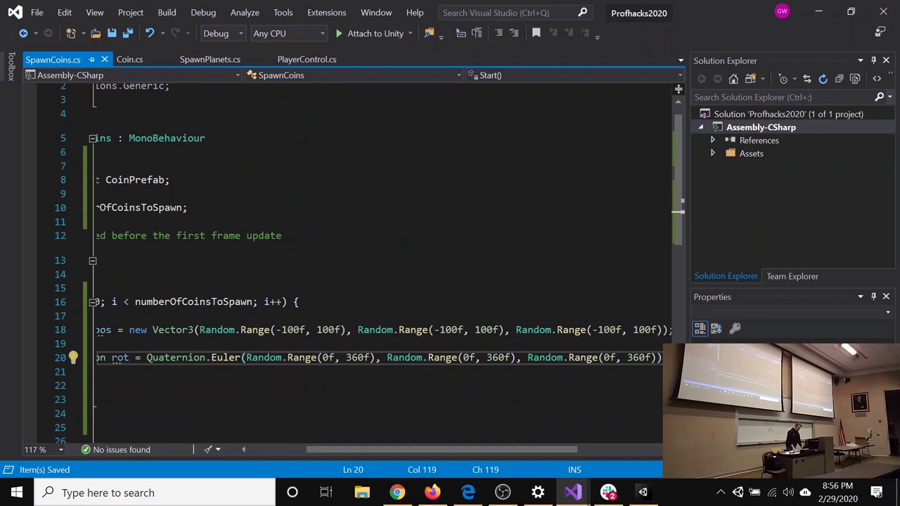
left_click_drag(439, 452, 415, 438)
key("Return")
key("Return")
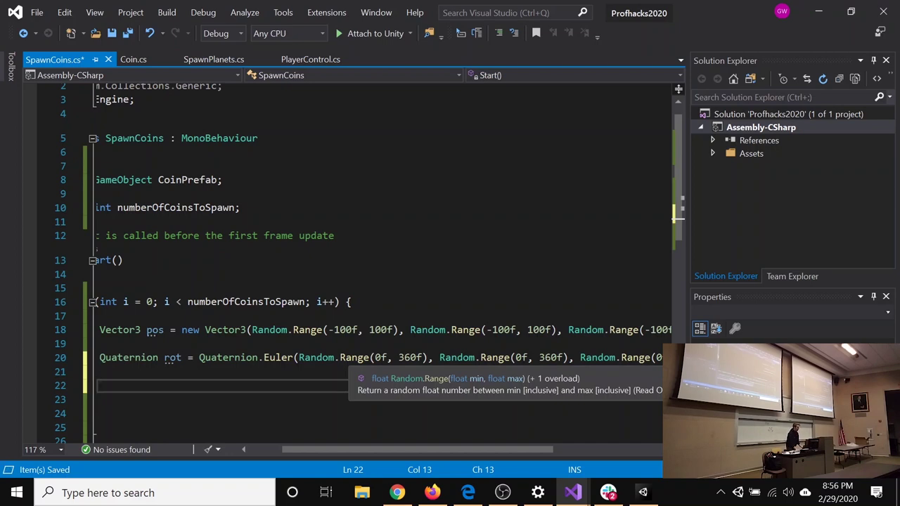
Add Instantiate(CoinPrefab, pos, rot); in the spawn loop and save the script.
type("Ins")
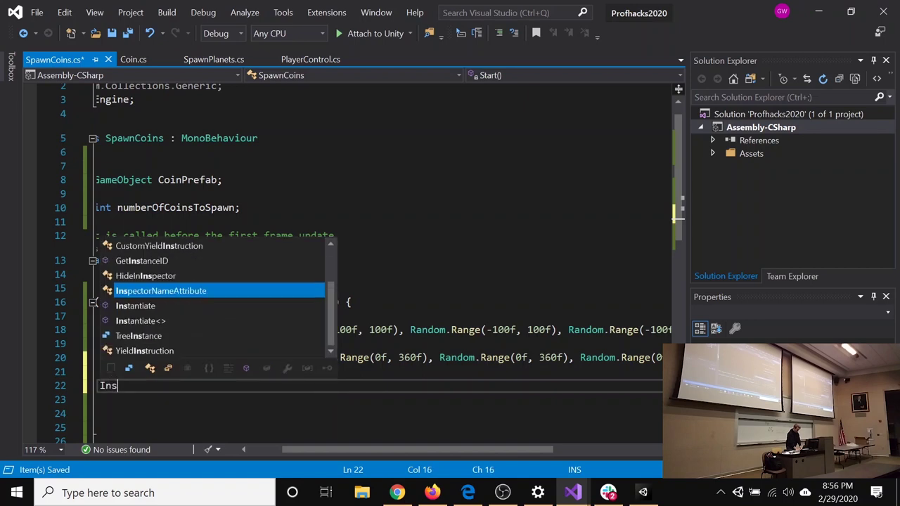
key("Tab")
type("()")
key("Left")
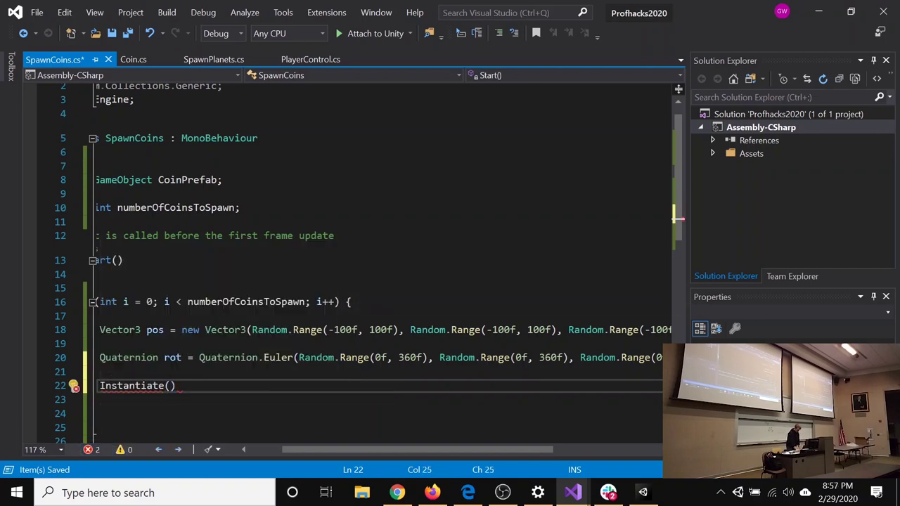
type("Coin")
key("Tab")
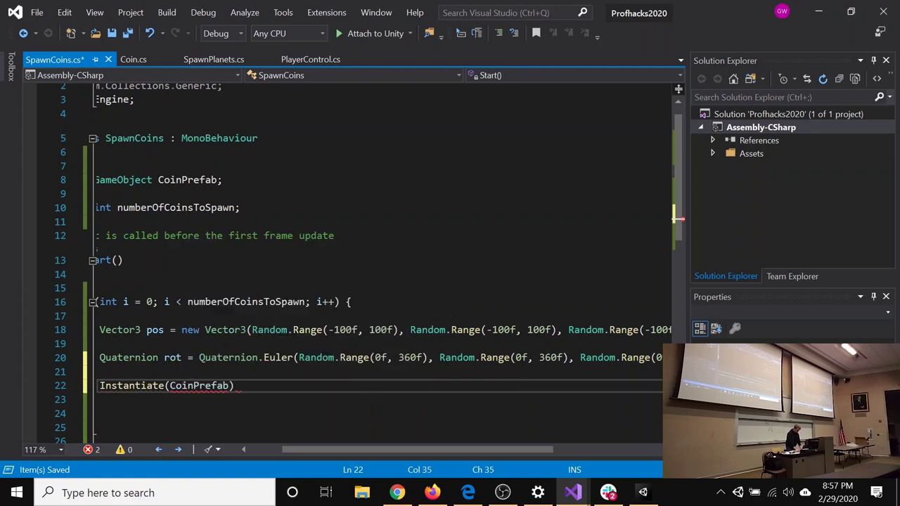
type(", pos,")
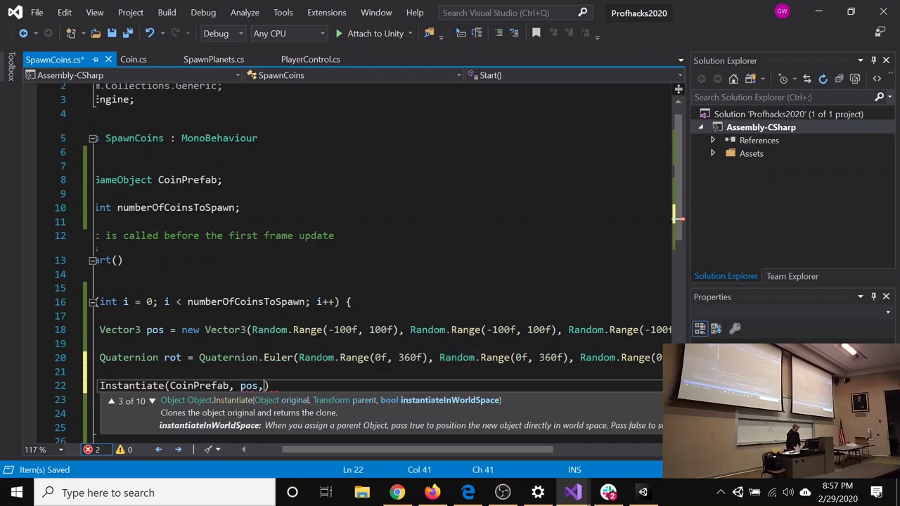
type(" rot")
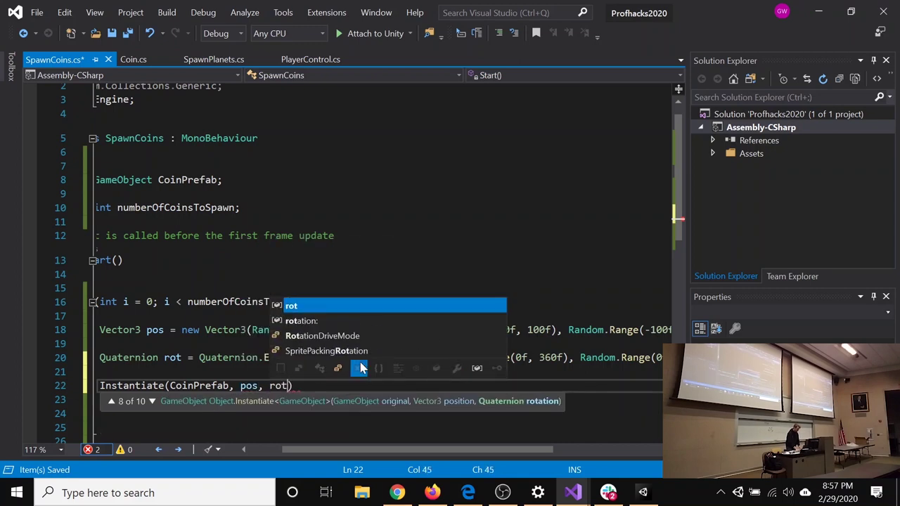
type(");")
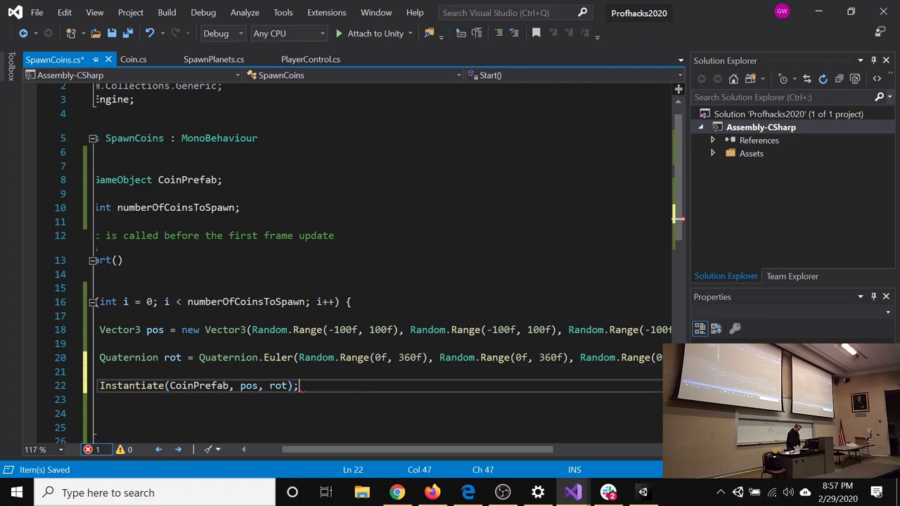
left_click_drag(352, 450, 331, 449)
key("ctrl+s")
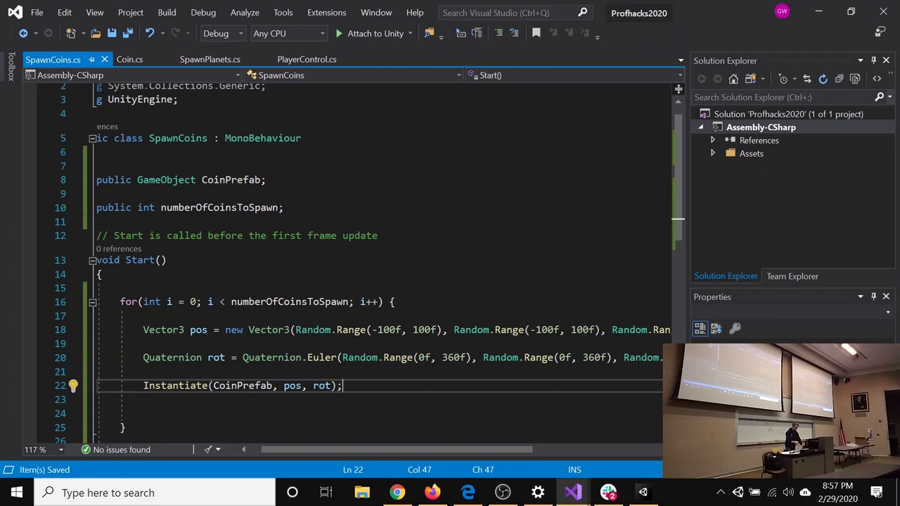
Remove the stray comma after rot in the Instantiate call.
left_click(331, 386)
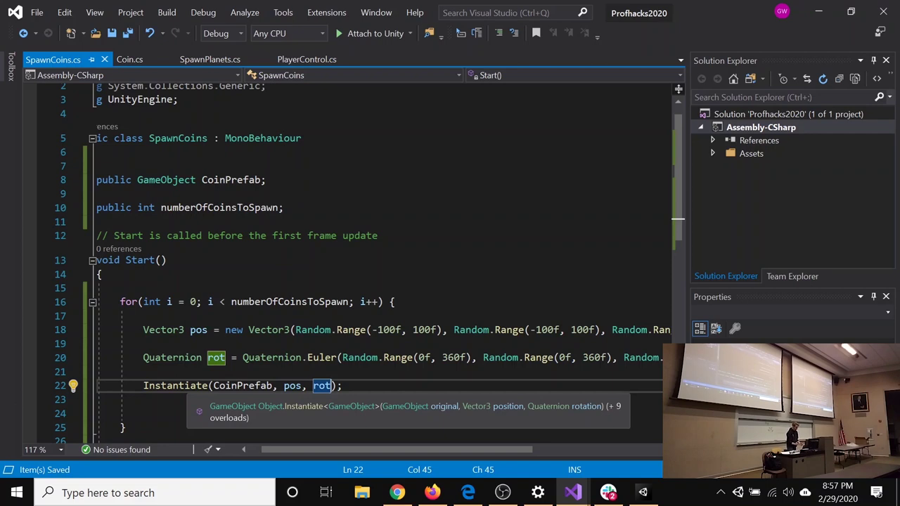
type(",")
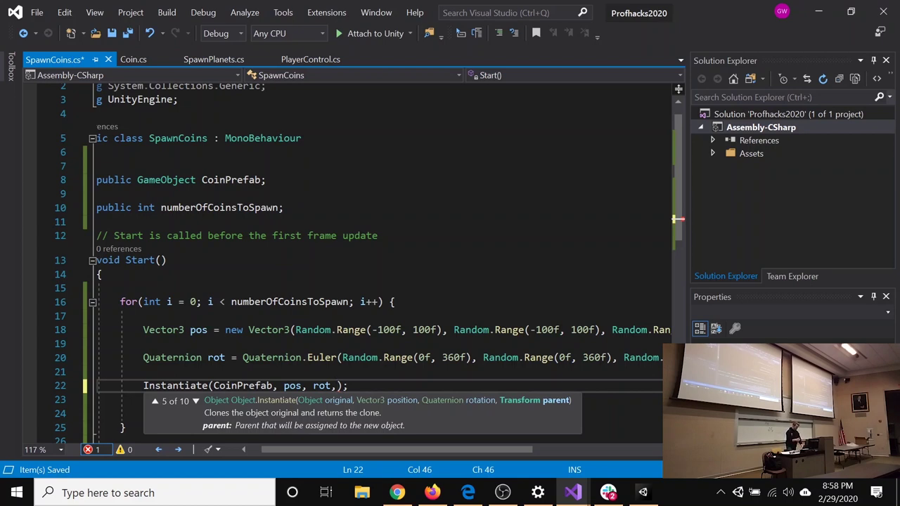
key("BackSpace")
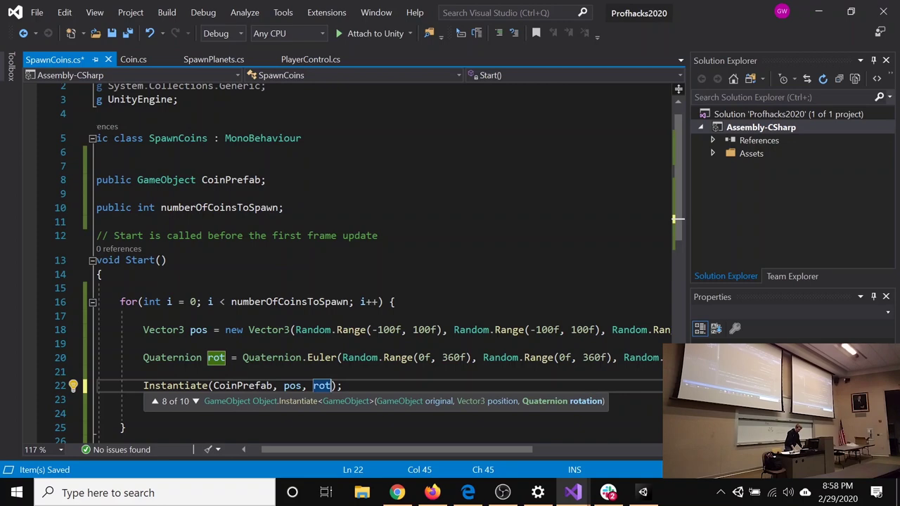
left_click(394, 344)
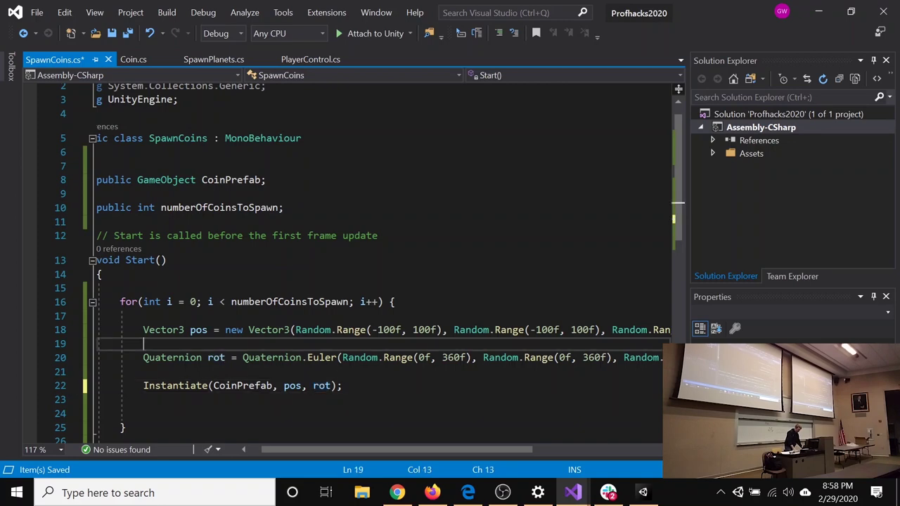
In Unity, drop the Coin prefab into Spawn Coins' Coin Prefab slot and set Number Of Coins To Spawn to 100.
left_click(644, 493)
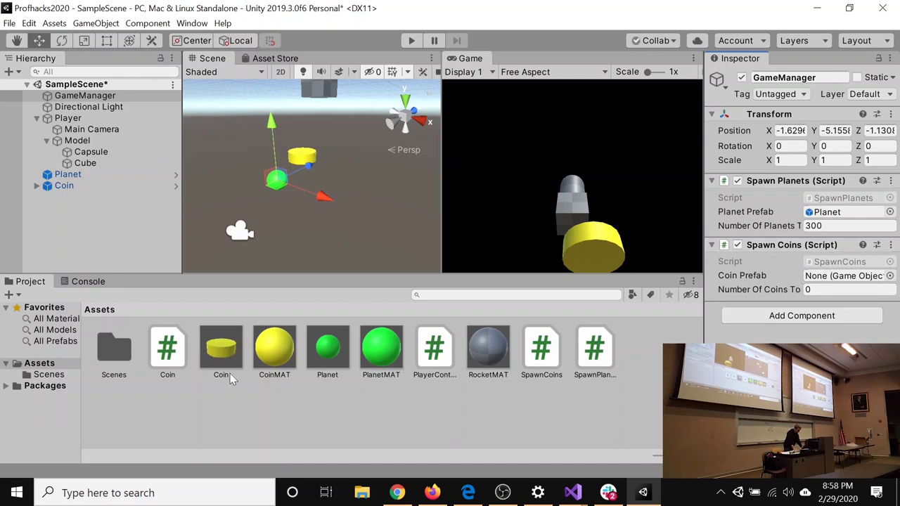
left_click_drag(219, 371, 835, 279)
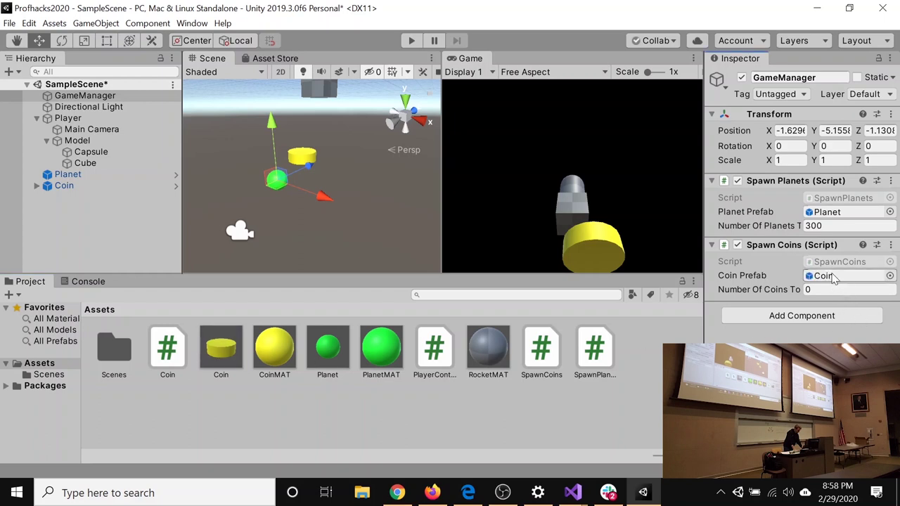
left_click(847, 289)
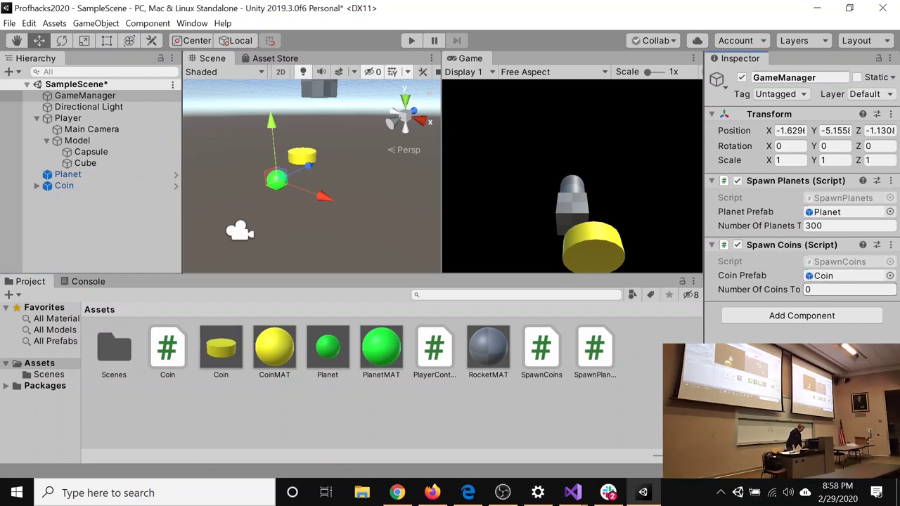
left_click(848, 289)
type("100")
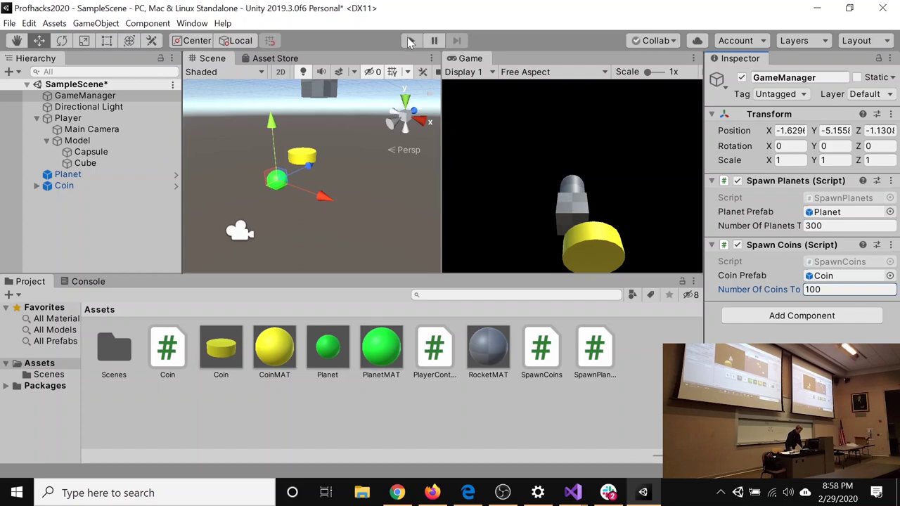
Test-run the game to watch coins and planets spawn, then stop play mode.
left_click(411, 40)
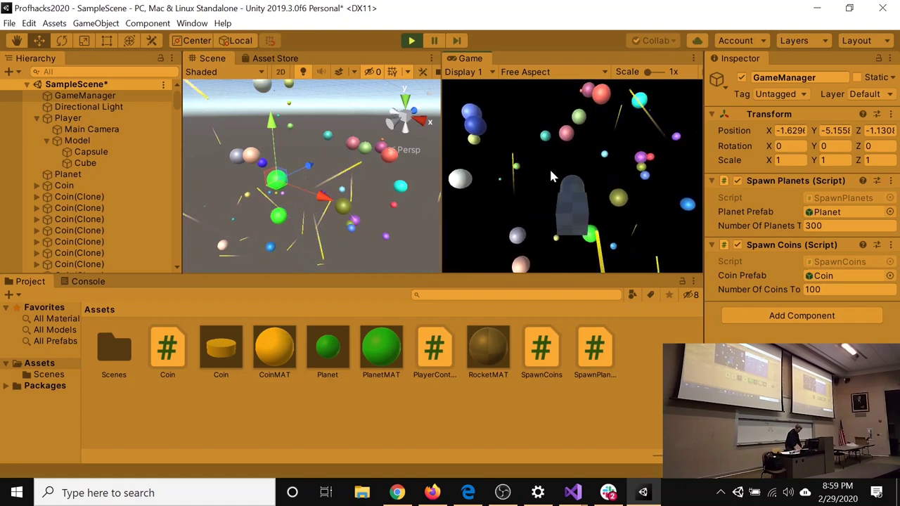
left_click(412, 41)
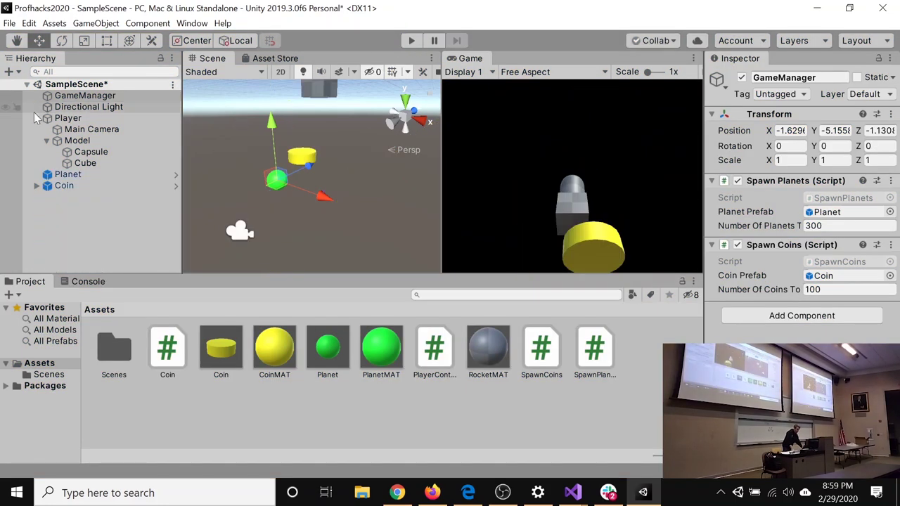
left_click(92, 97)
Frame the Directional Light and change its colour to plain white (FFFFFF).
left_click(99, 106)
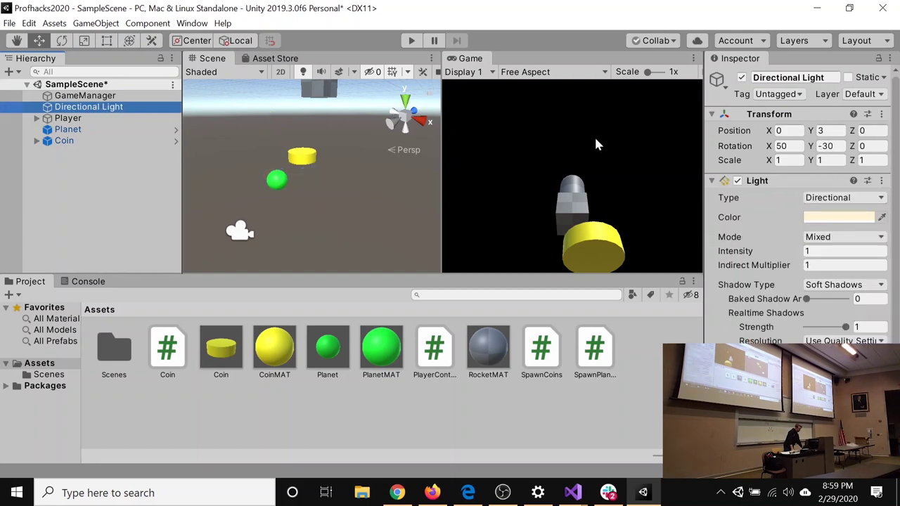
double_click(101, 107)
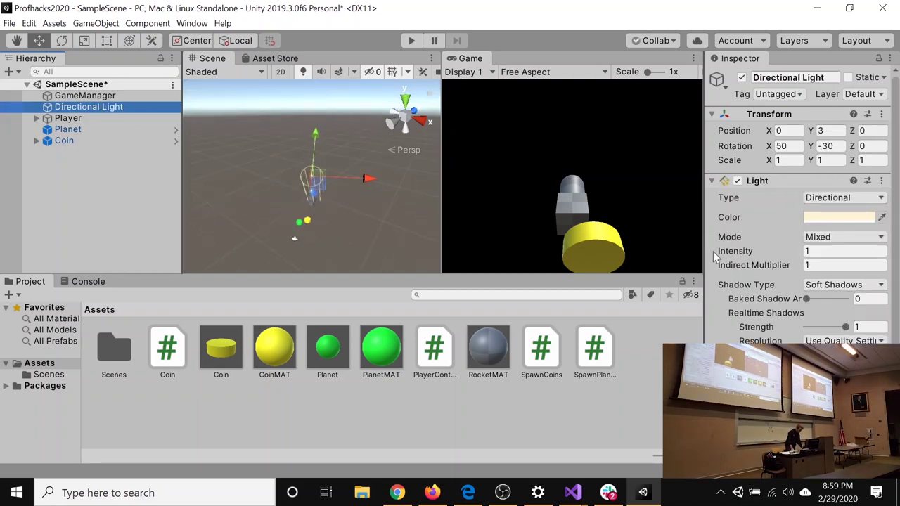
left_click(827, 219)
left_click_drag(311, 145, 239, 118)
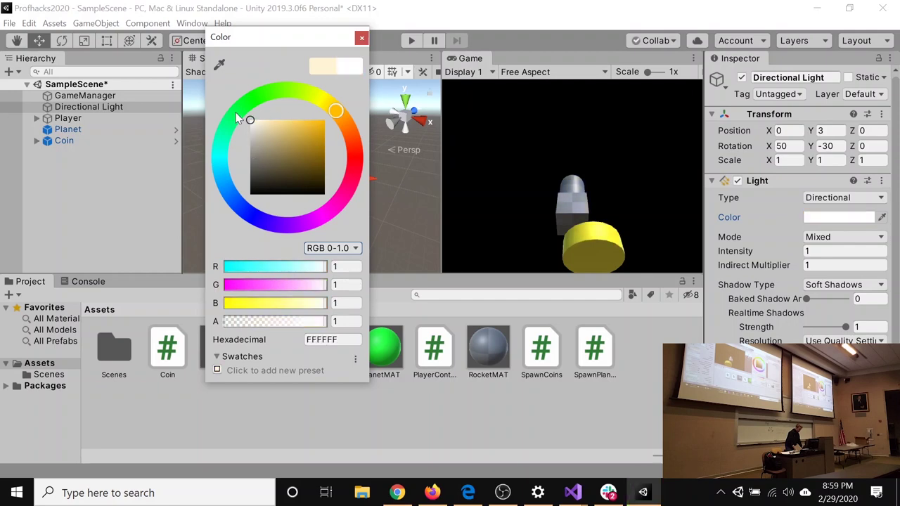
Close the colour picker, browse the Hierarchy's Light menu without adding anything, and reselect GameManager.
left_click(361, 37)
right_click(66, 174)
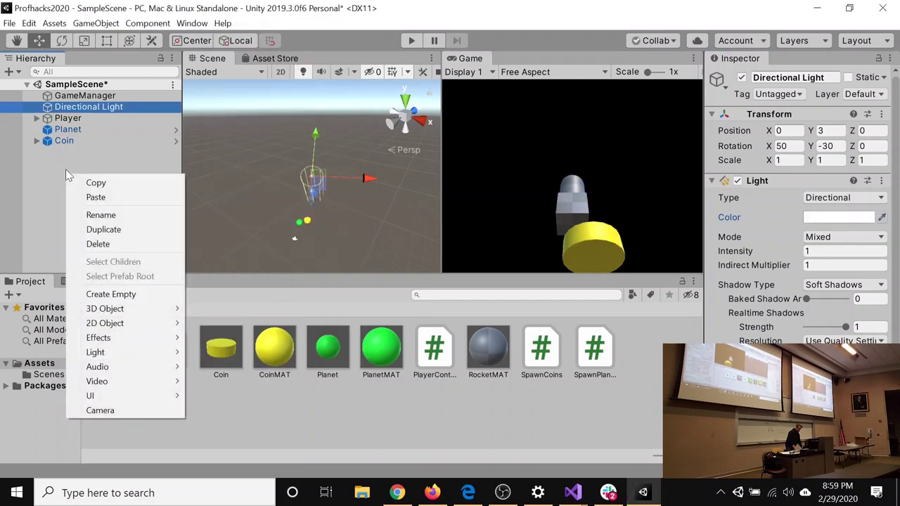
mouse_move(92, 357)
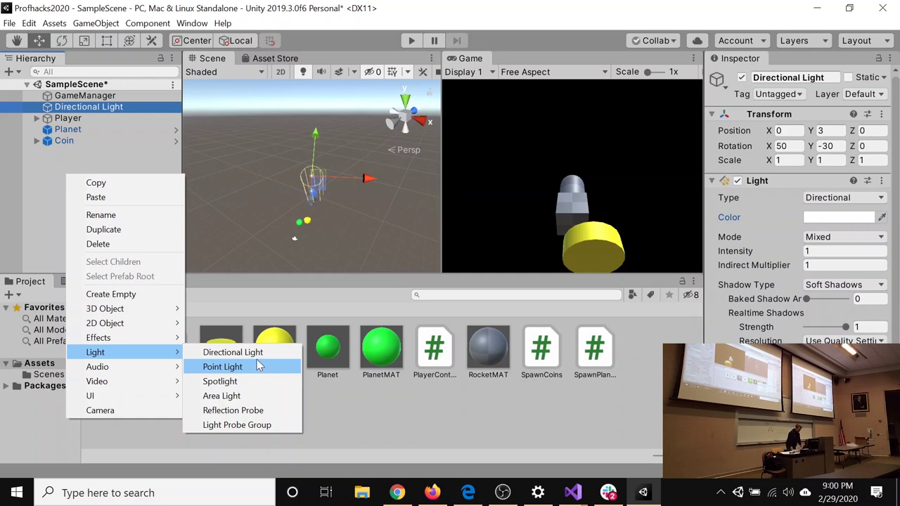
left_click(42, 176)
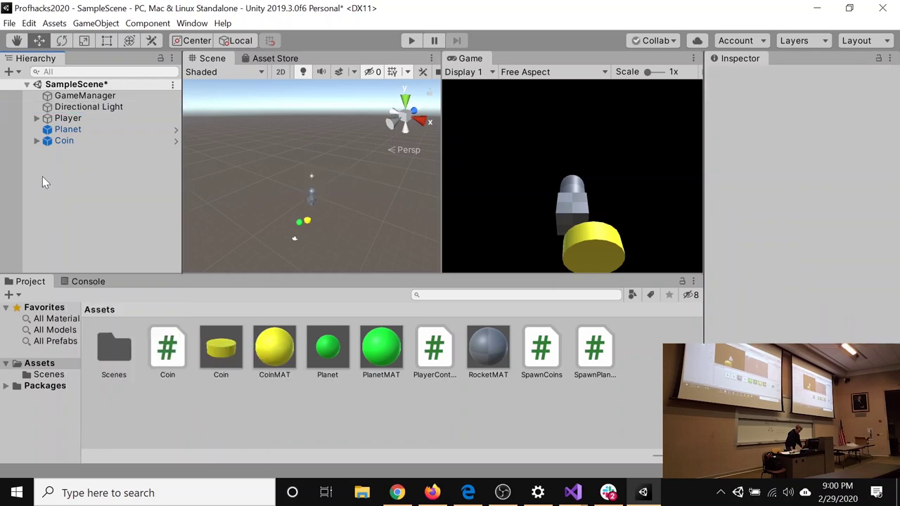
left_click(91, 96)
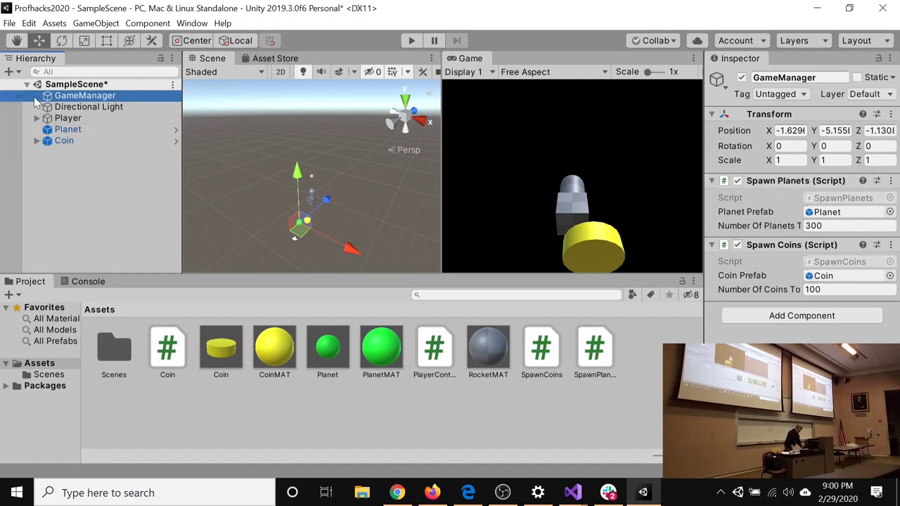
Select Player and scroll the Inspector to its Rigidbody and Box Collider settings.
left_click(70, 119)
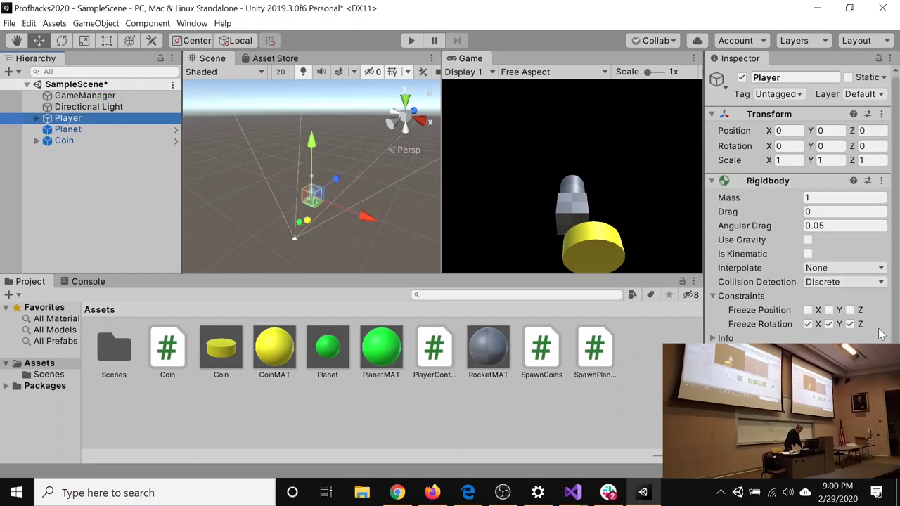
scroll(802, 204, "down", 3)
right_click(768, 251)
In PlayerControl.cs, generate an OnCollisionEnter(Collision collision) stub below Update.
key("Escape")
key("alt+Tab")
scroll(380, 267, "down", 2)
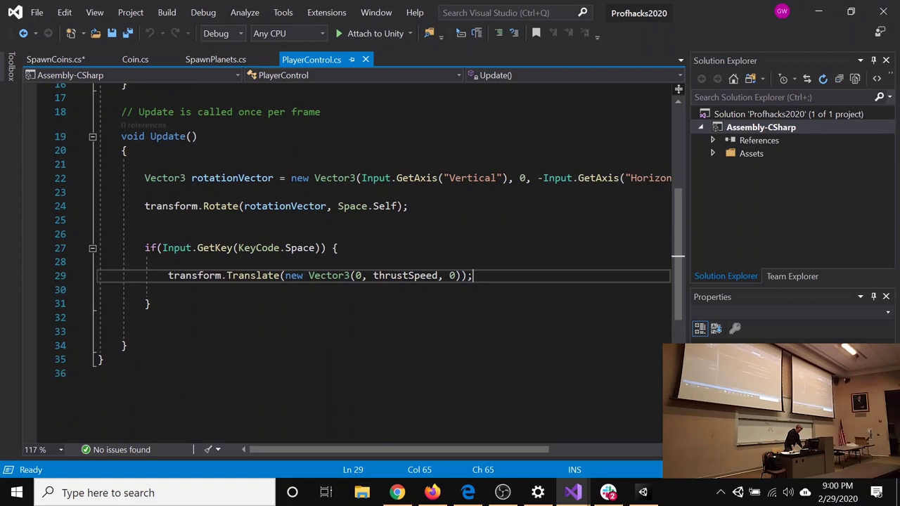
left_click(127, 345)
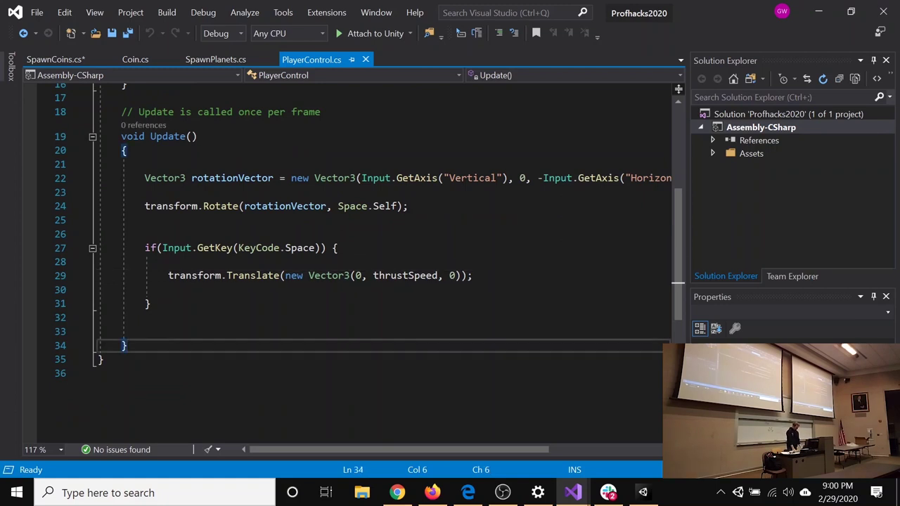
key("Return")
key("Return")
key("Return")
key("Up")
key("Return")
type("OnC")
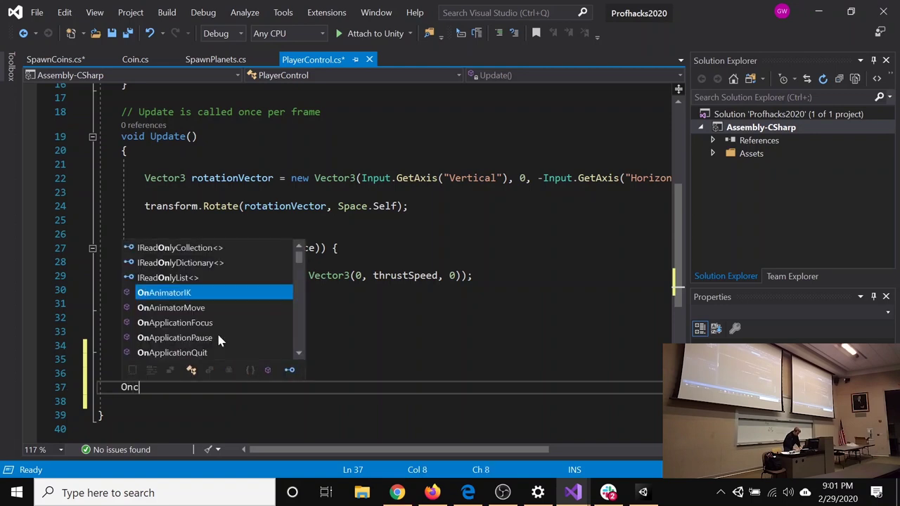
key("Down")
key("Return")
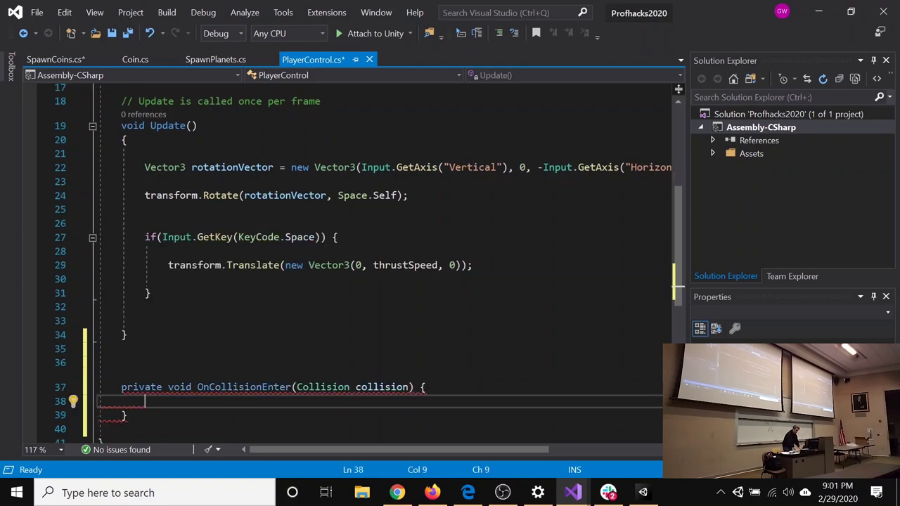
Start an if condition on collision.gameObject inside OnCollisionEnter.
key("Return")
key("Return")
key("Up")
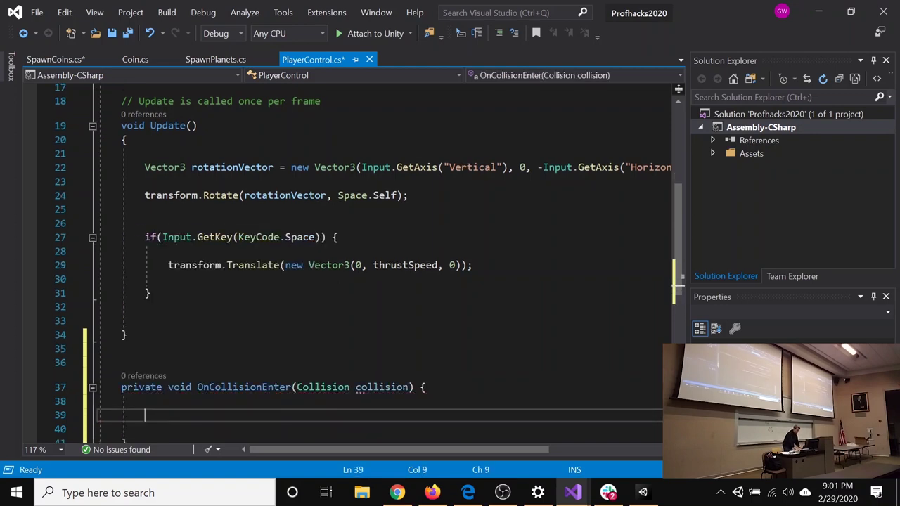
scroll(351, 267, "down", 1)
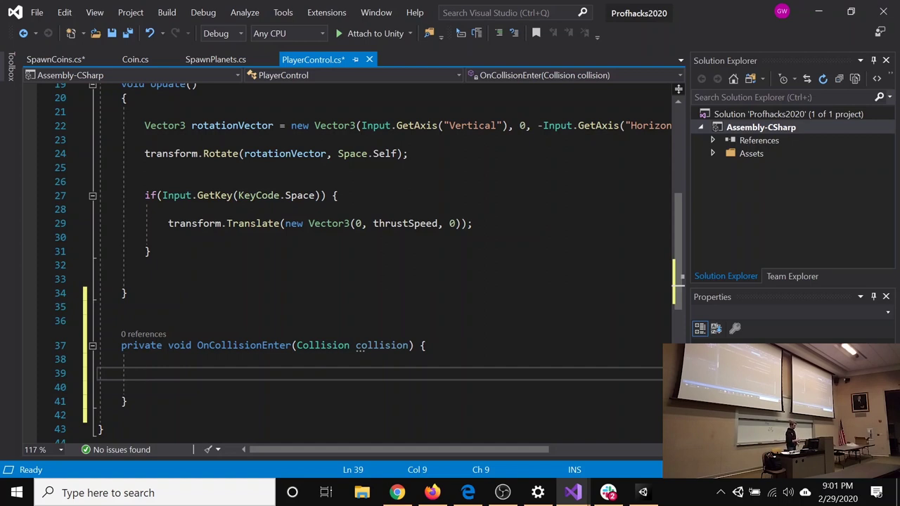
left_click(363, 345)
left_click(145, 374)
left_click(144, 360)
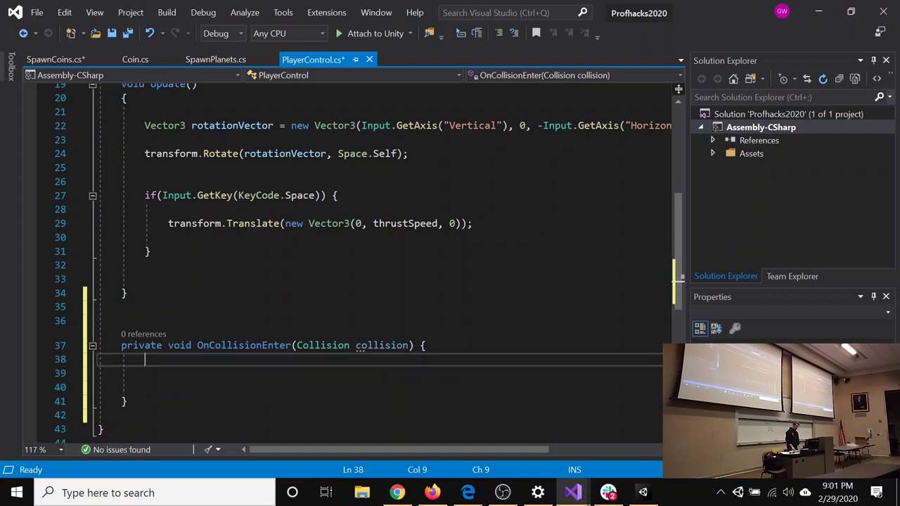
key("Return")
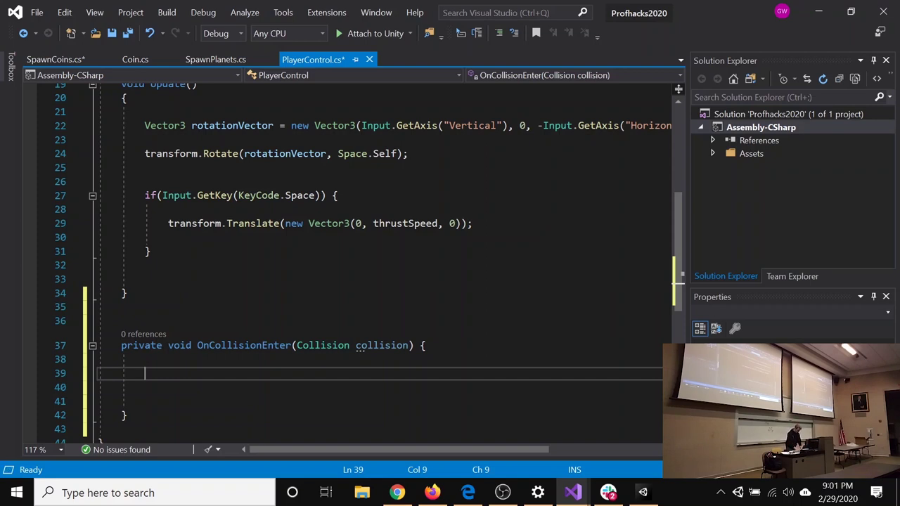
type("if(collision")
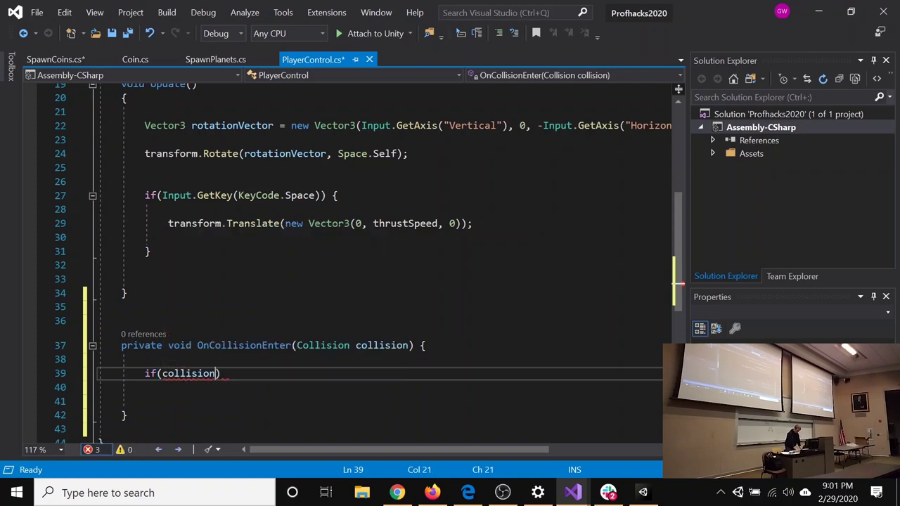
type(".gameObject")
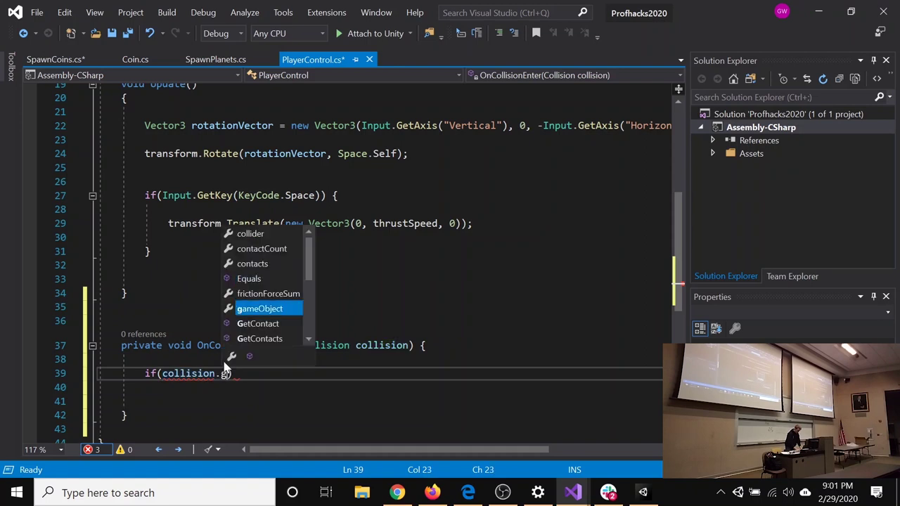
type(".c")
Complete if(collision.gameObject.CompareTag("Coin")) with Destroy(collision.gameObject); inside, and save PlayerControl.cs.
key("Tab")
type("(\"")
type("Coon")
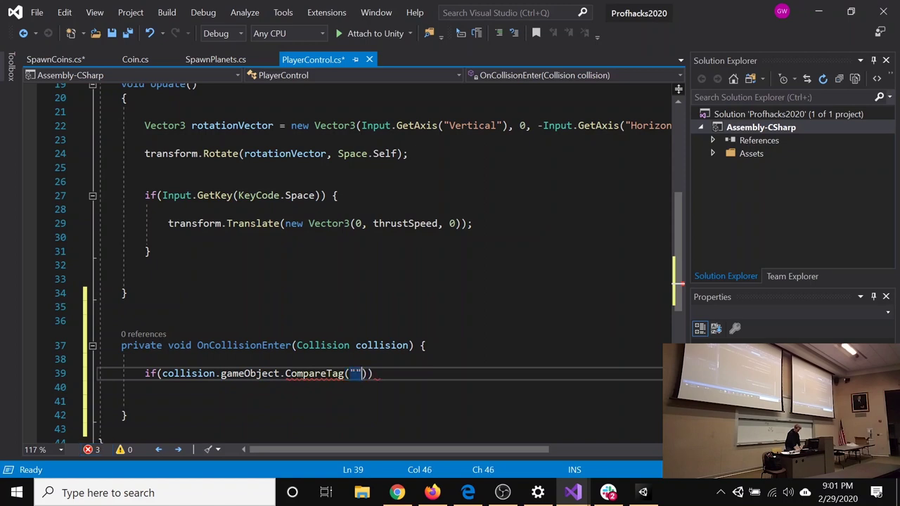
key("BackSpace")
key("BackSpace")
type("in\"))")
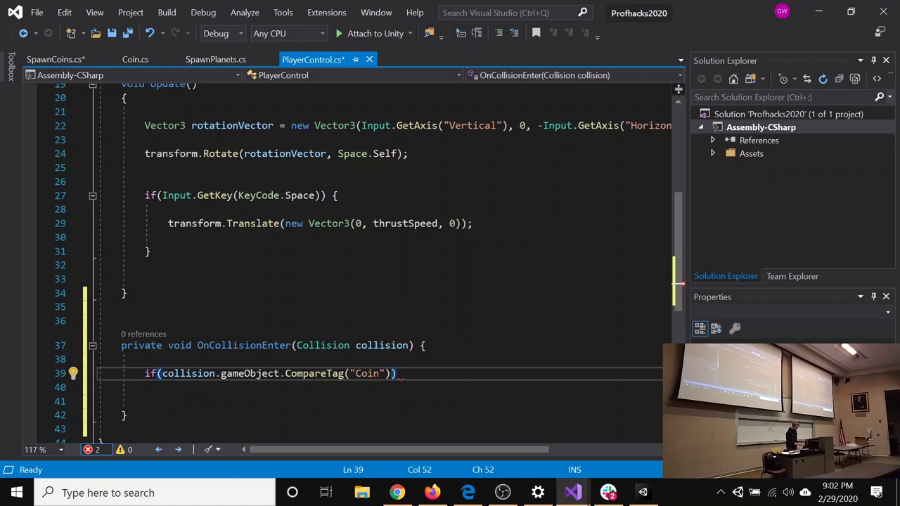
type("{")
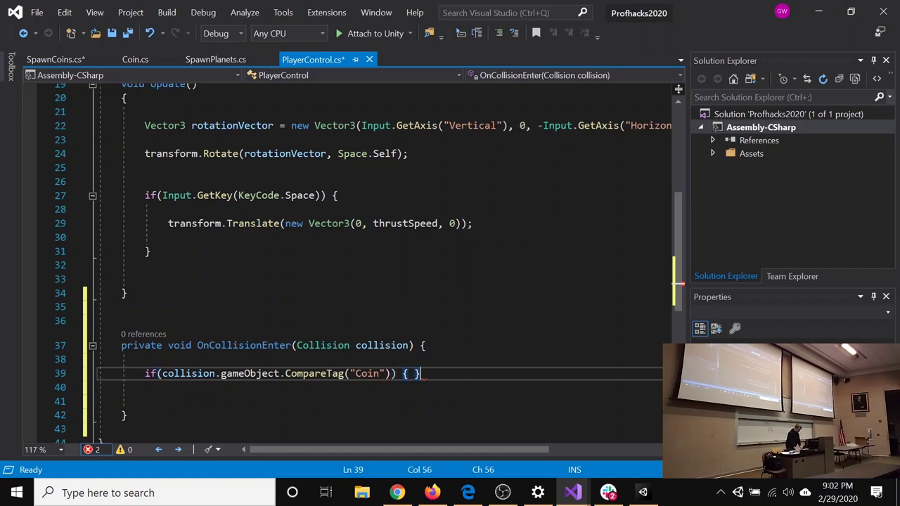
key("Return")
key("Return")
key("Return")
key("Up")
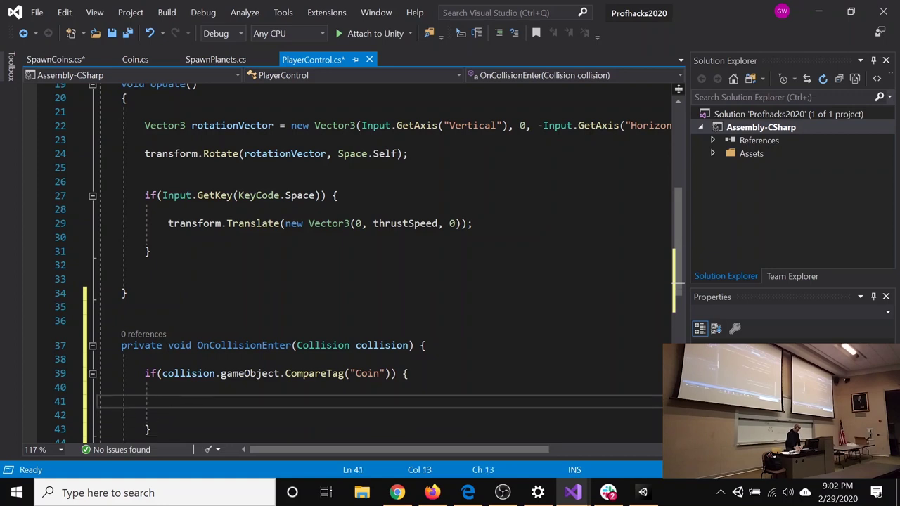
type("De")
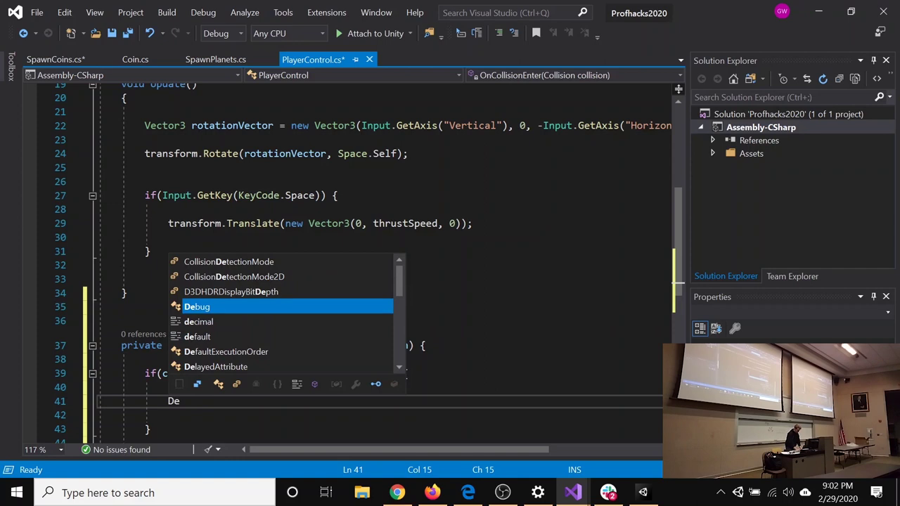
type("stroy(")
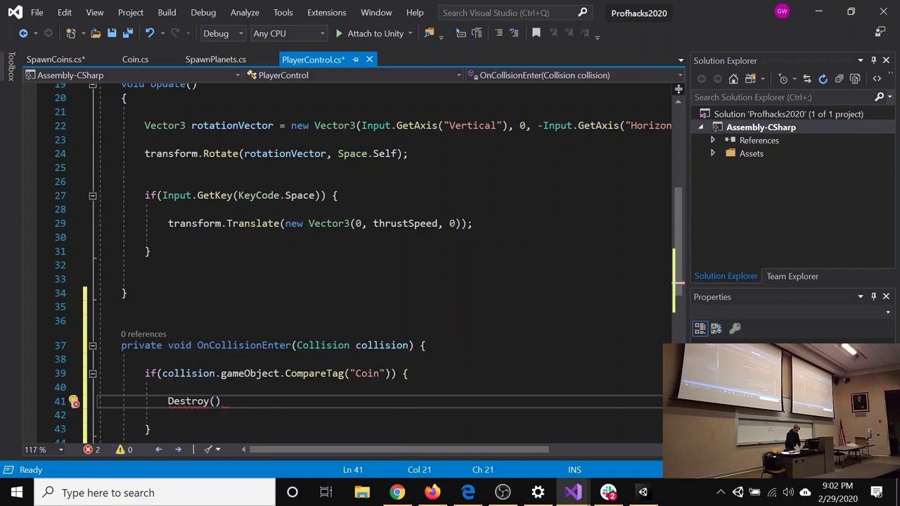
type("collision.gameObject);")
key("ctrl+s")
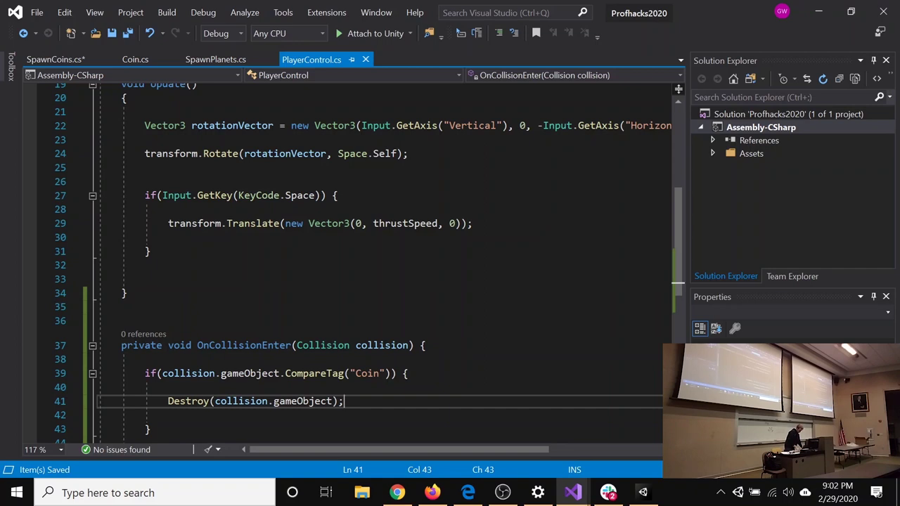
scroll(368, 259, "down", 1)
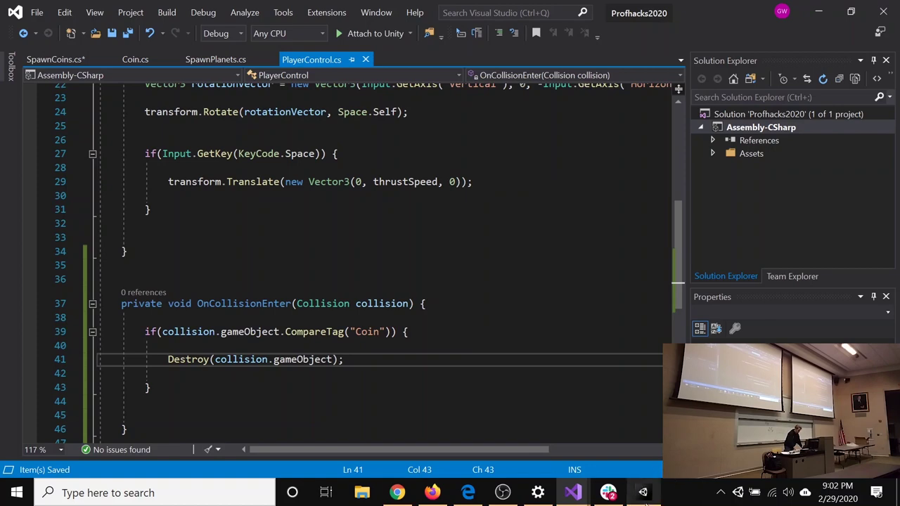
In Unity's Tag Manager, create a new tag named Coin.
left_click(643, 493)
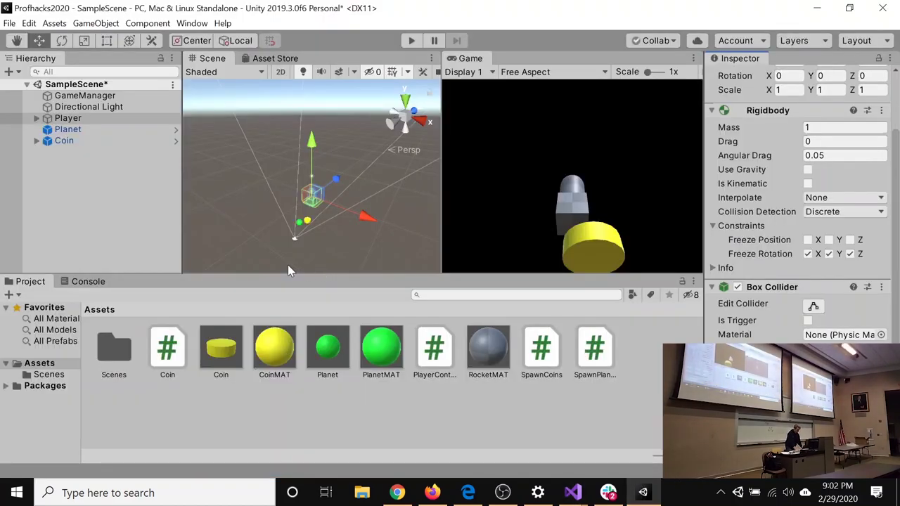
scroll(745, 176, "up", 3)
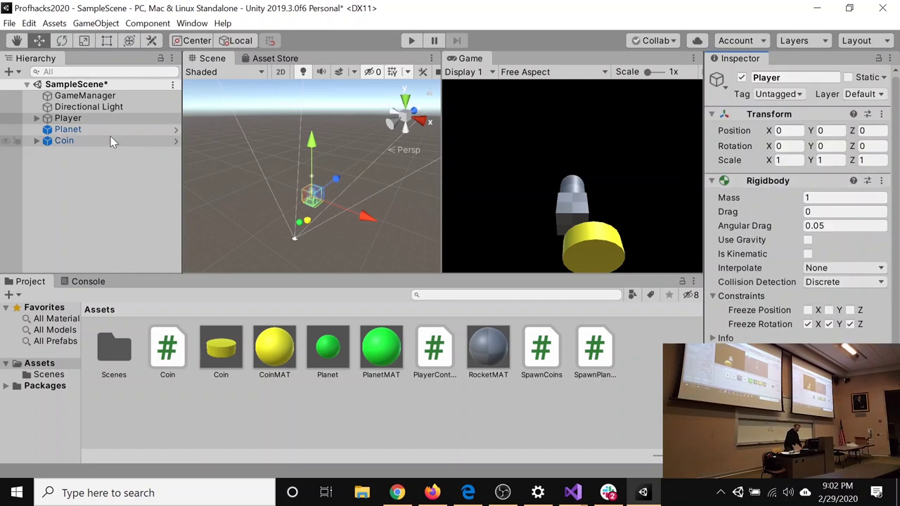
left_click(80, 138)
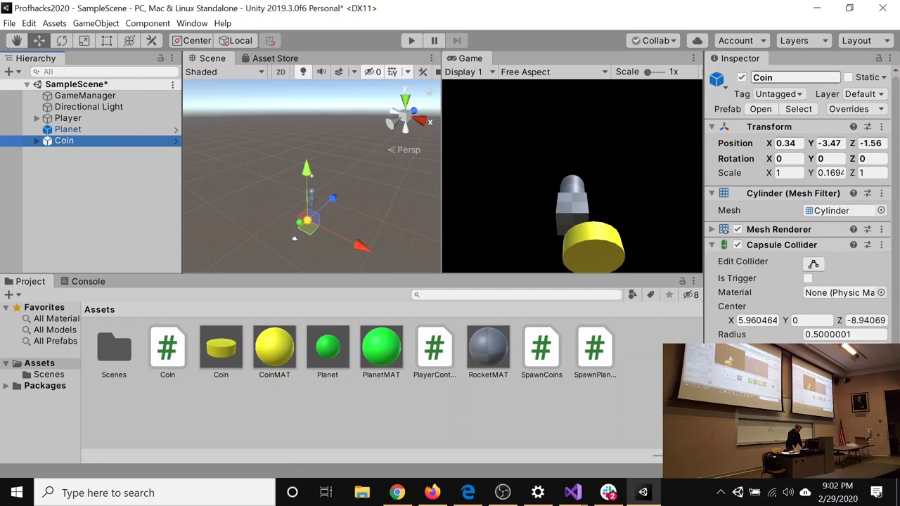
left_click(800, 95)
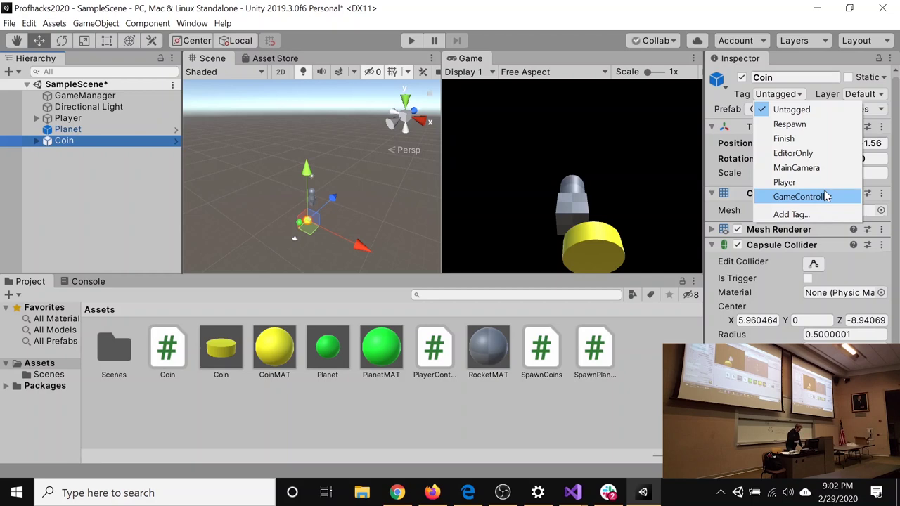
left_click(785, 215)
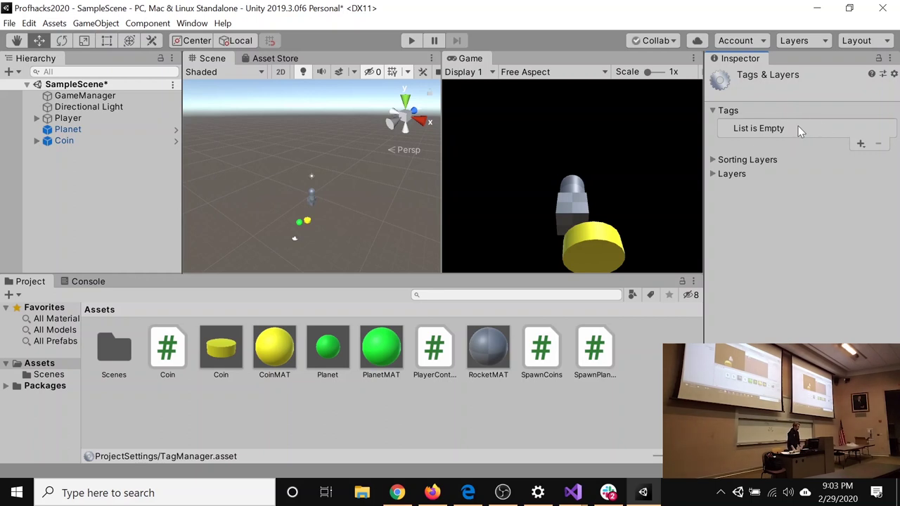
left_click(861, 143)
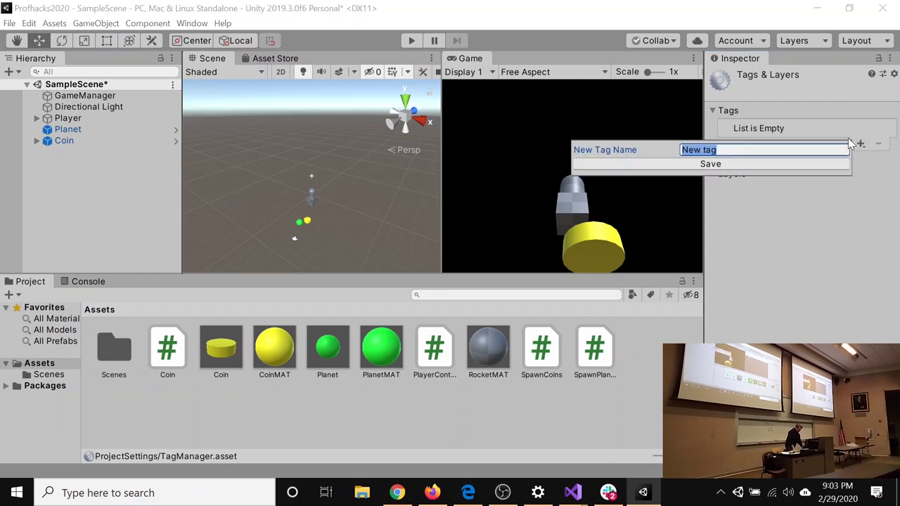
type("COin")
key("BackSpace")
key("BackSpace")
key("BackSpace")
type("oin")
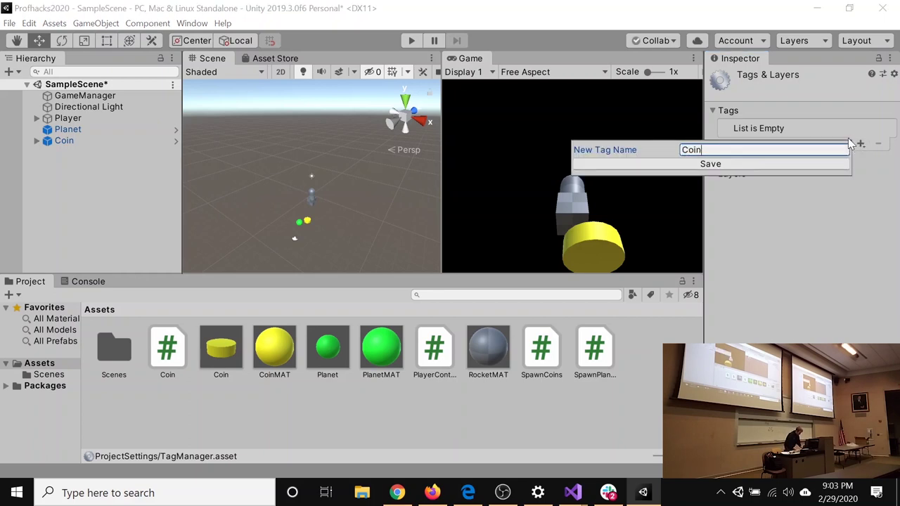
left_click(711, 164)
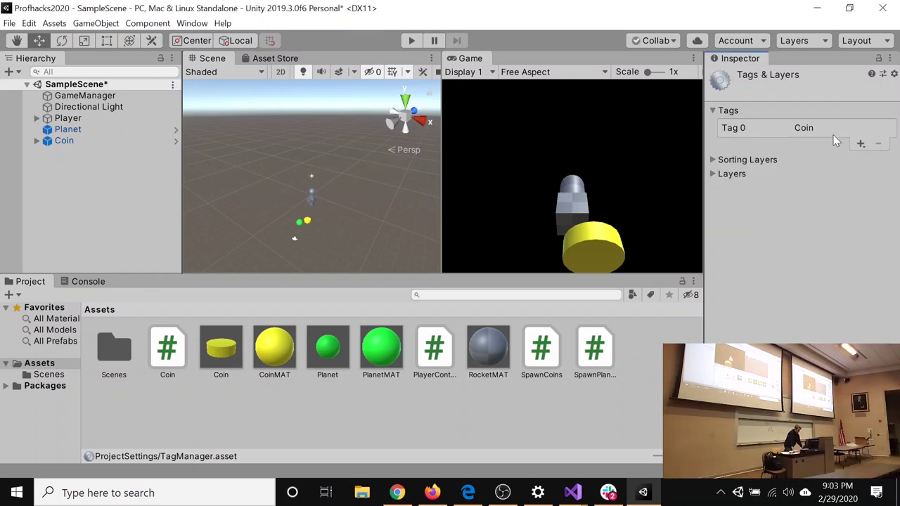
Tag the Coin object as Coin and apply all its overrides to the Coin prefab.
left_click(67, 140)
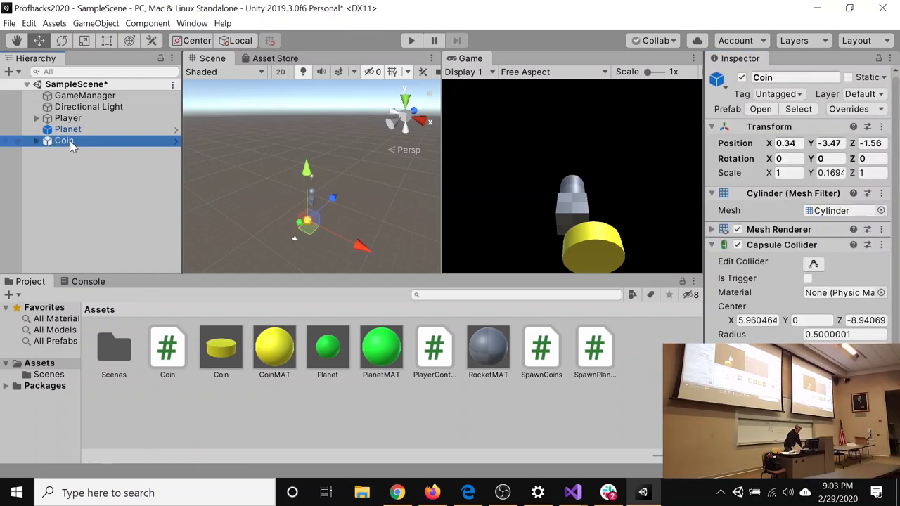
left_click(774, 94)
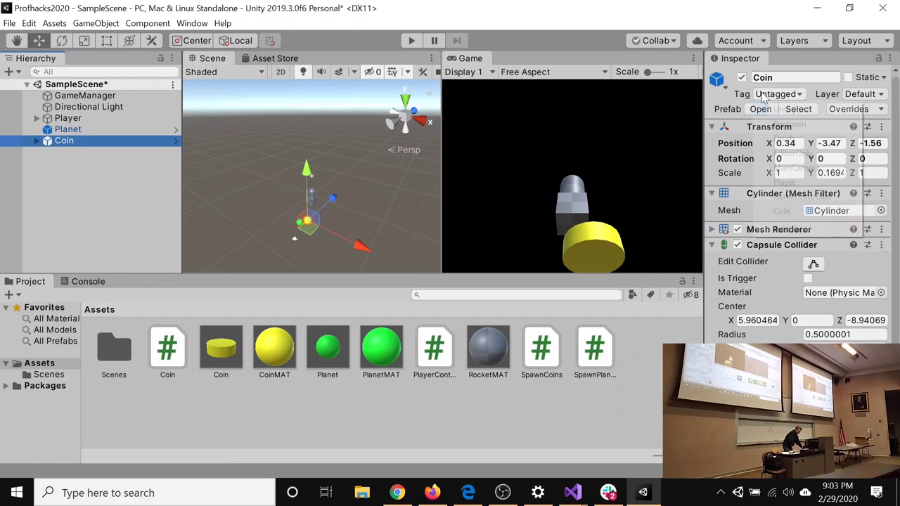
left_click(824, 211)
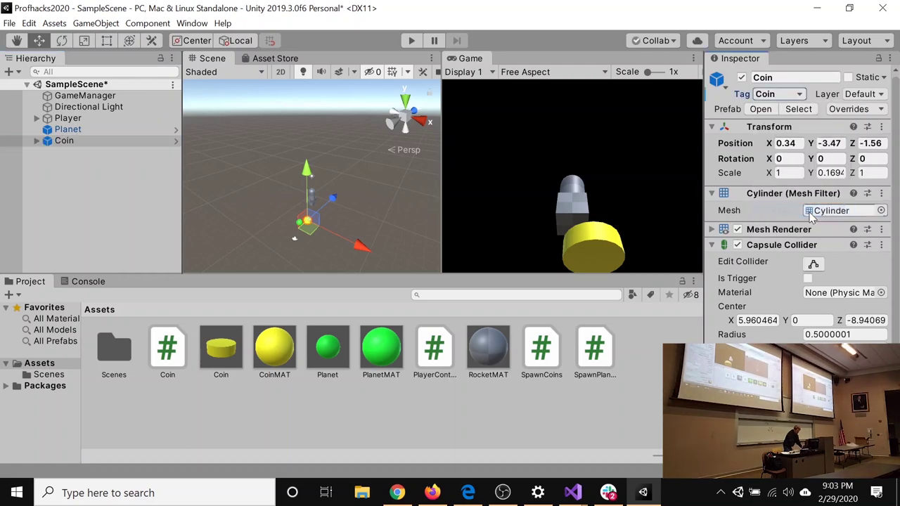
left_click(856, 111)
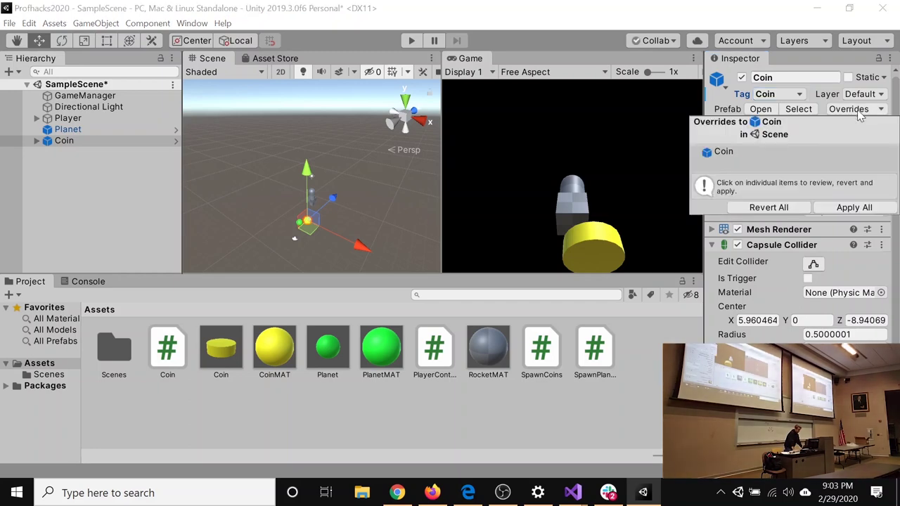
left_click(854, 207)
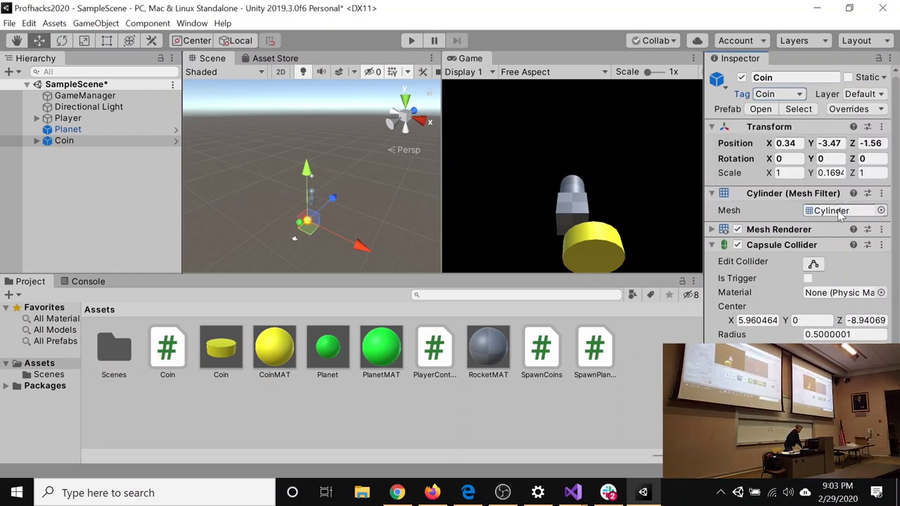
left_click(409, 41)
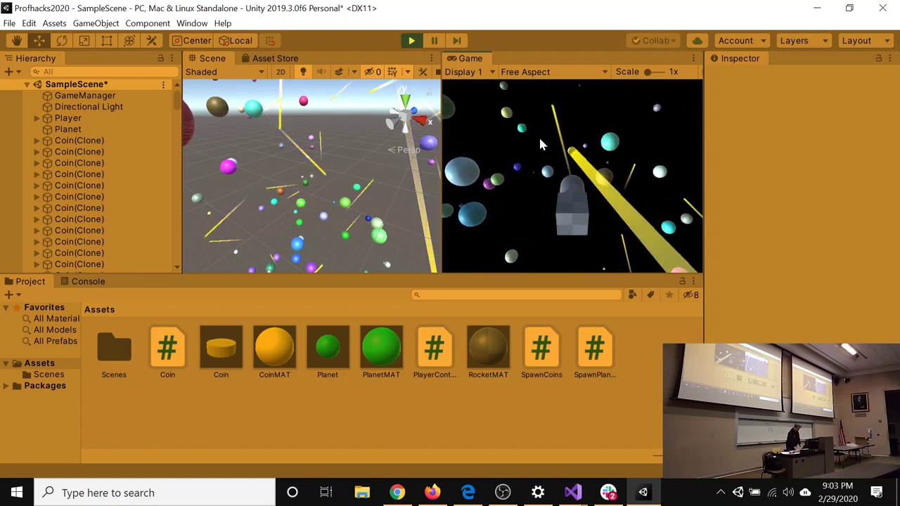
left_click(412, 41)
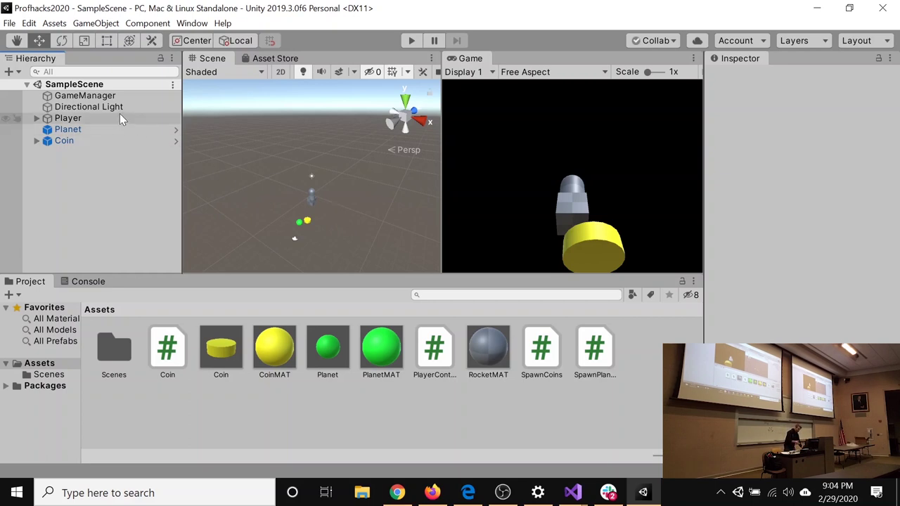
Create a new Game_Manager script and attach it to GameManager.
left_click(95, 98)
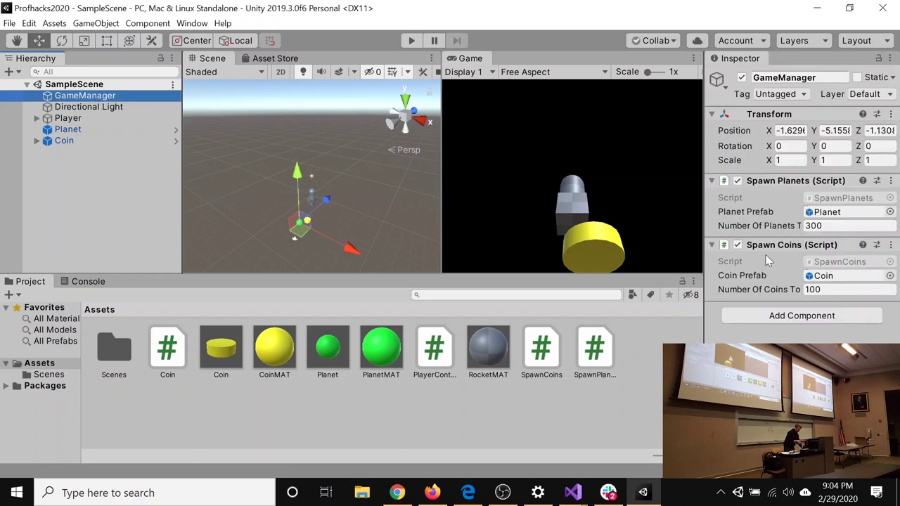
left_click(783, 318)
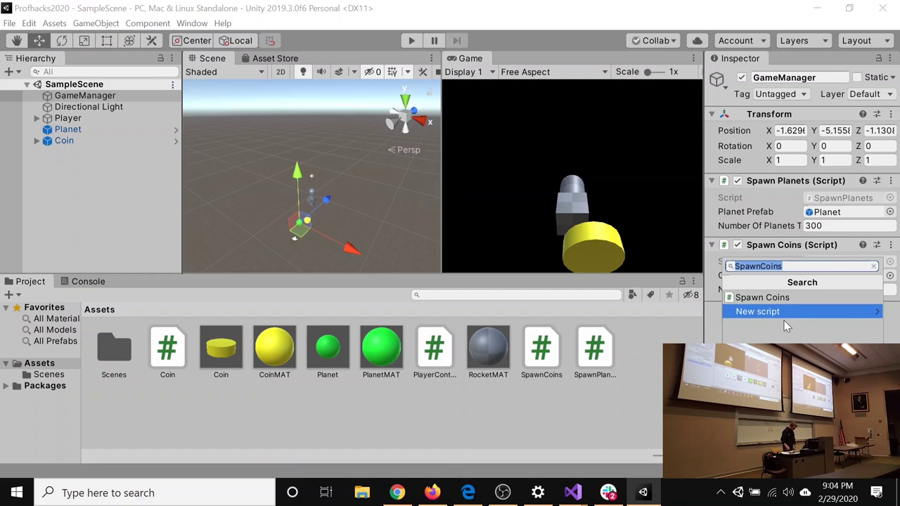
type("Game_")
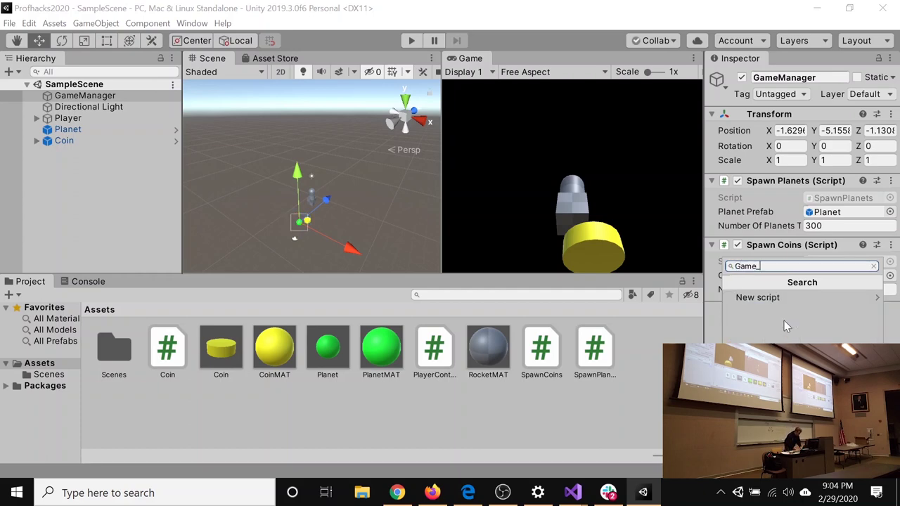
type("Manager")
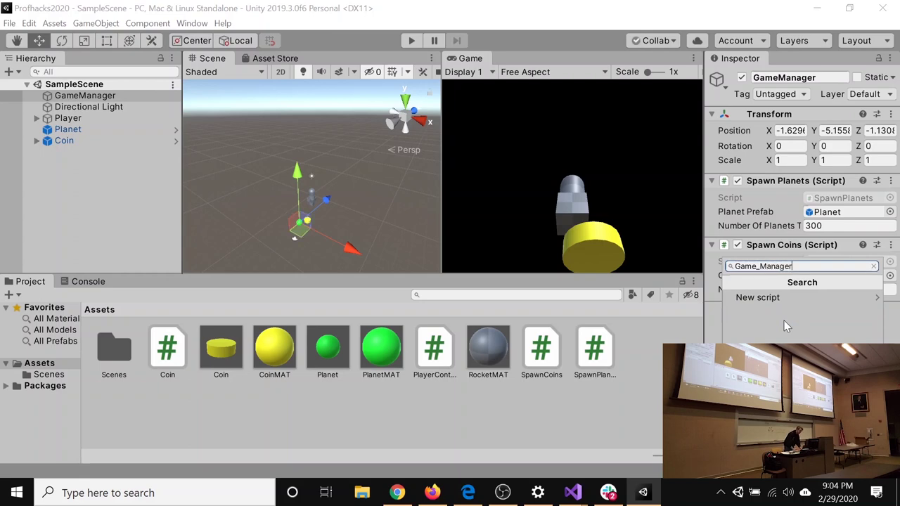
key("ctrl+a")
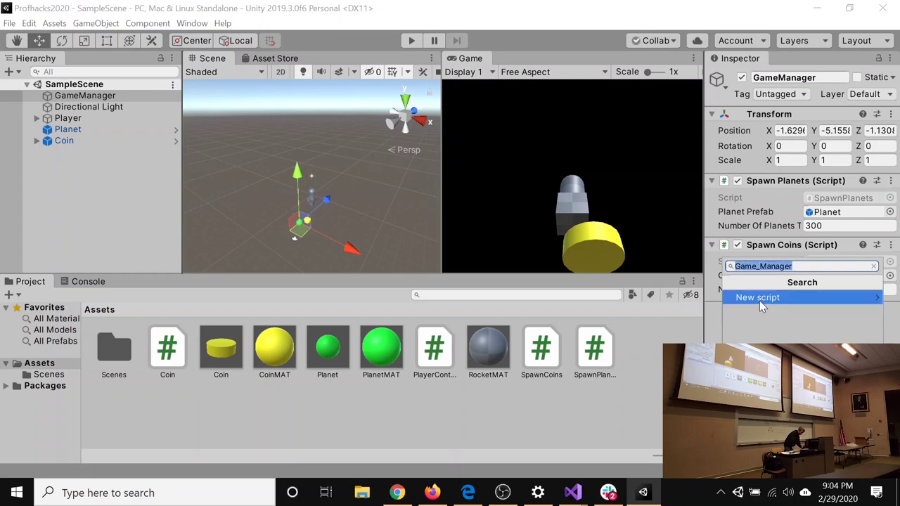
left_click(760, 298)
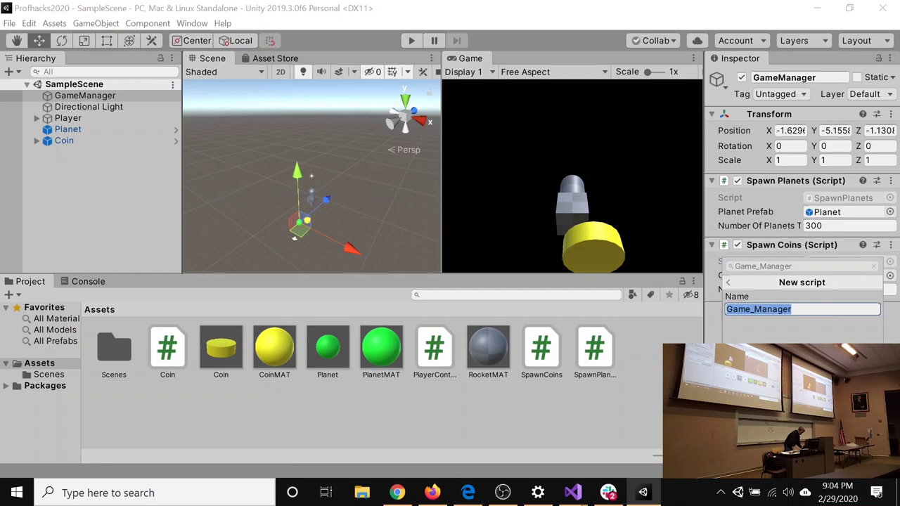
key("Return")
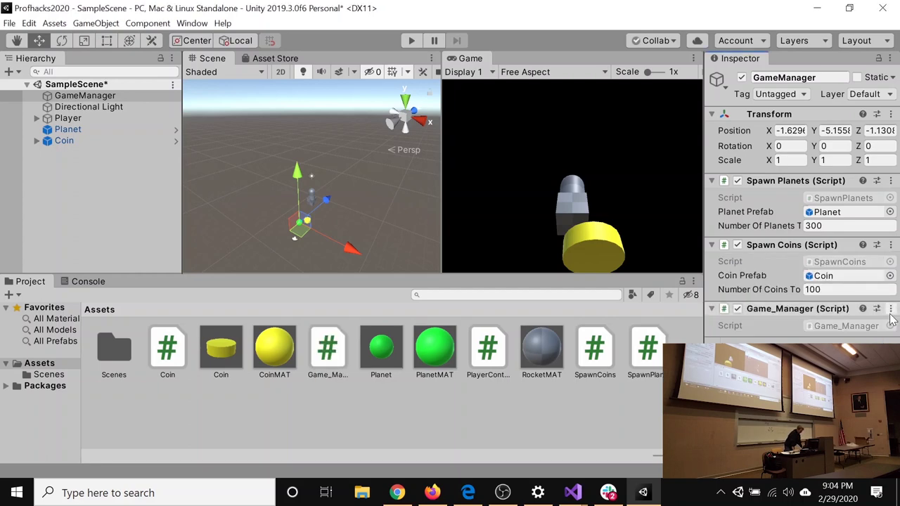
Open the Game_Manager script in Visual Studio, placing the cursor inside the class.
left_click(890, 310)
left_click(802, 443)
left_click(103, 171)
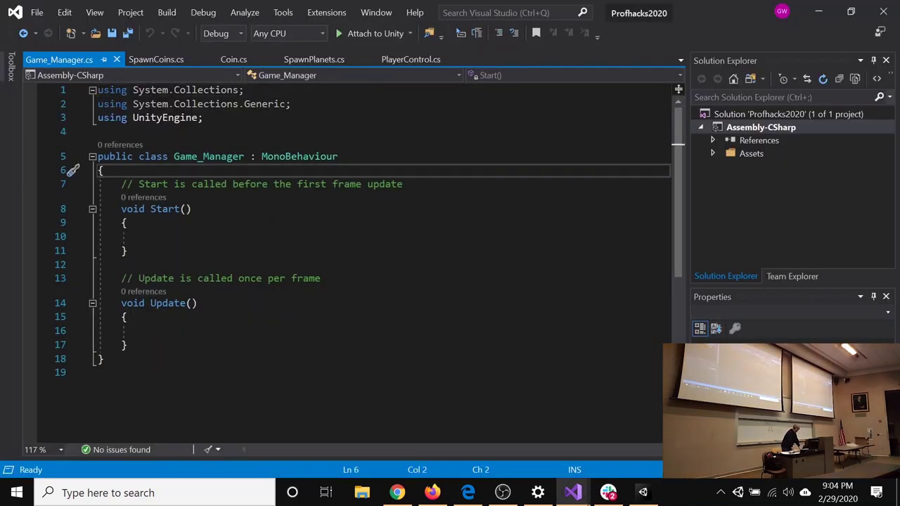
Open blank lines at the top of the Game_Manager class and review the using statements.
key("Return")
key("Return")
key("Return")
key("Up")
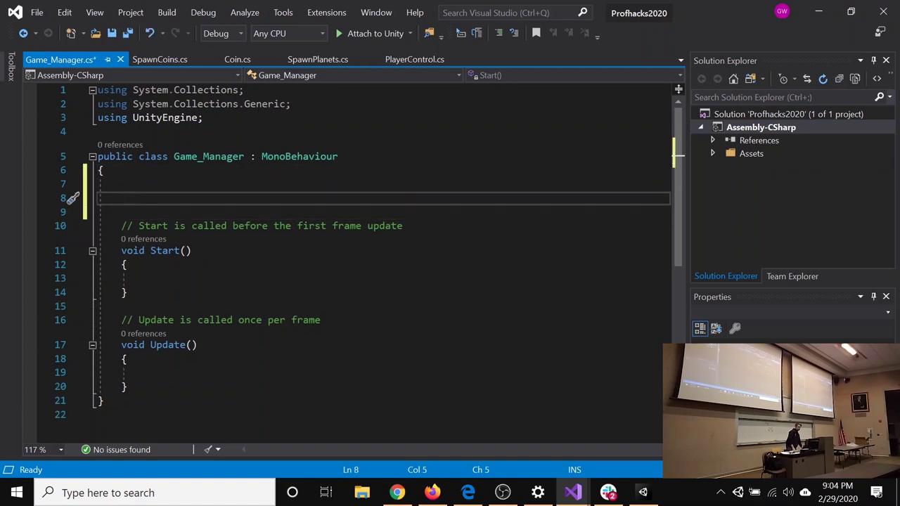
left_click_drag(204, 117, 98, 90)
mouse_move(196, 92)
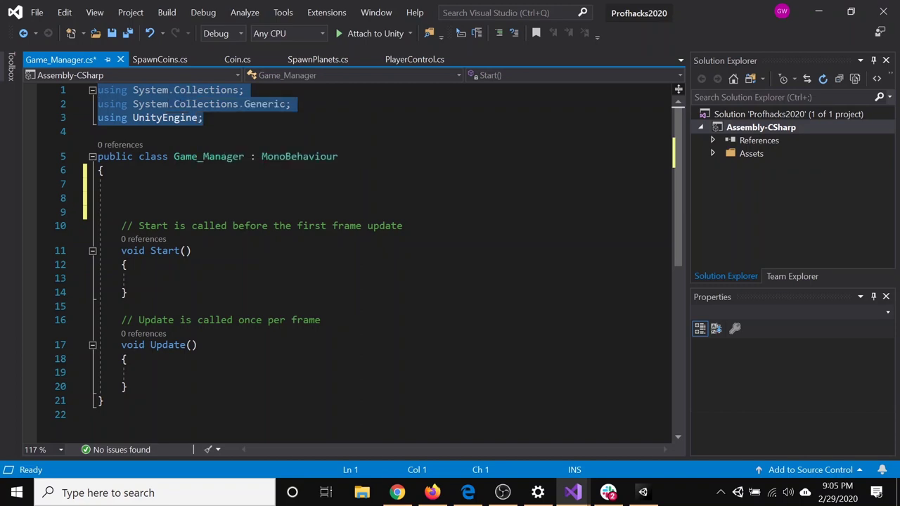
left_click(205, 118)
key("Down")
key("Up")
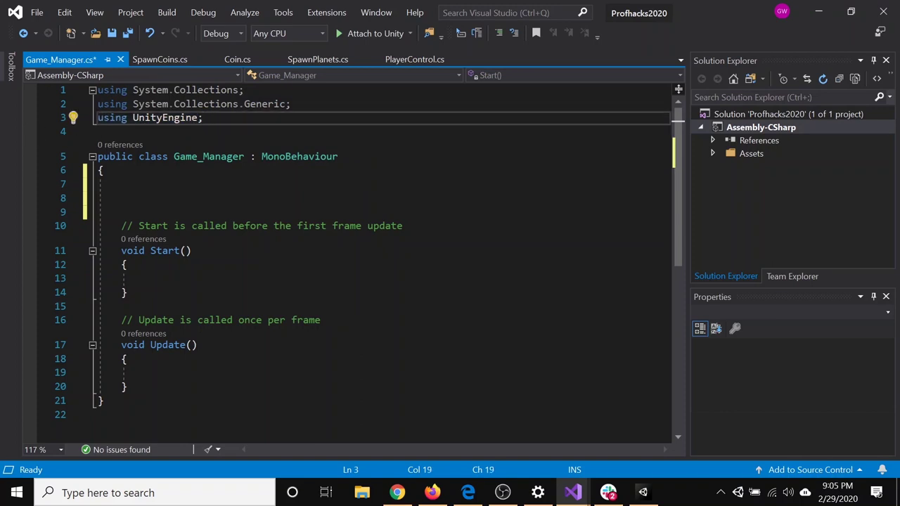
Add 'using TMPro;' below 'using UnityEngine;' and save the script.
key("Return")
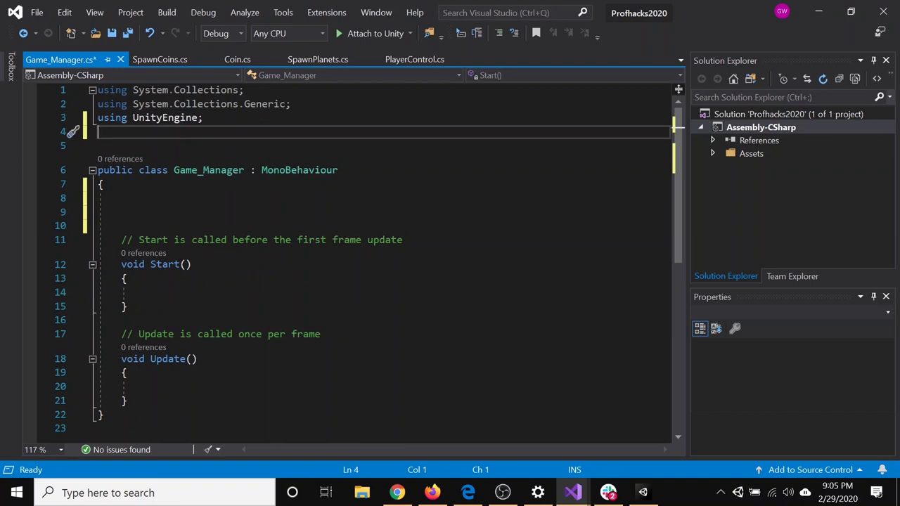
type("using TM")
key("Tab")
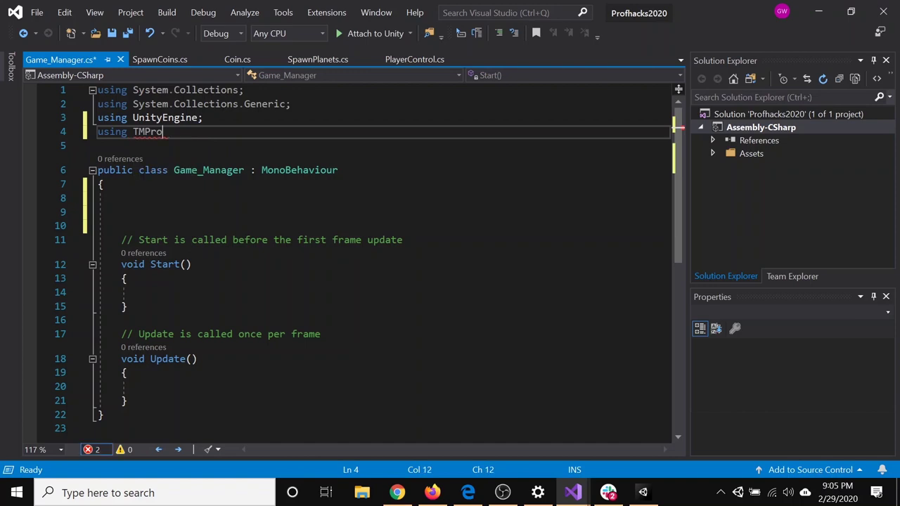
type(";")
key("ctrl+s")
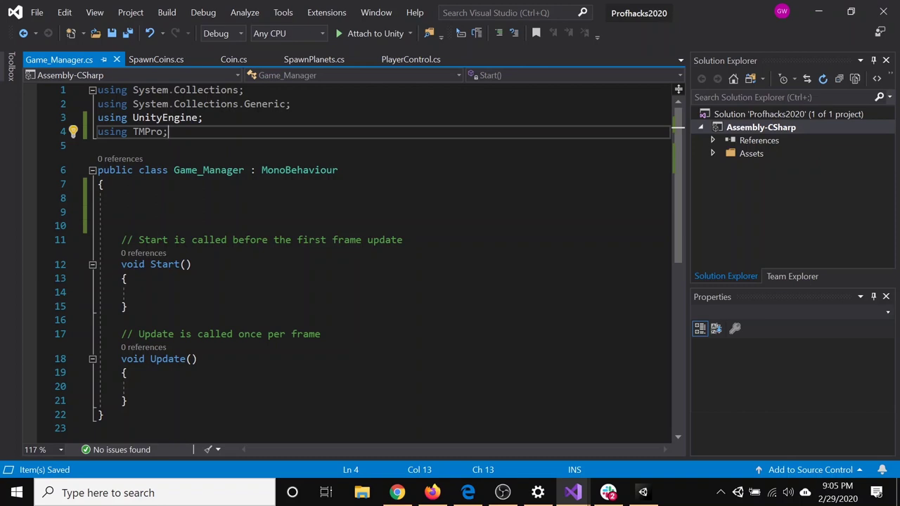
left_click(121, 197)
left_click(121, 211)
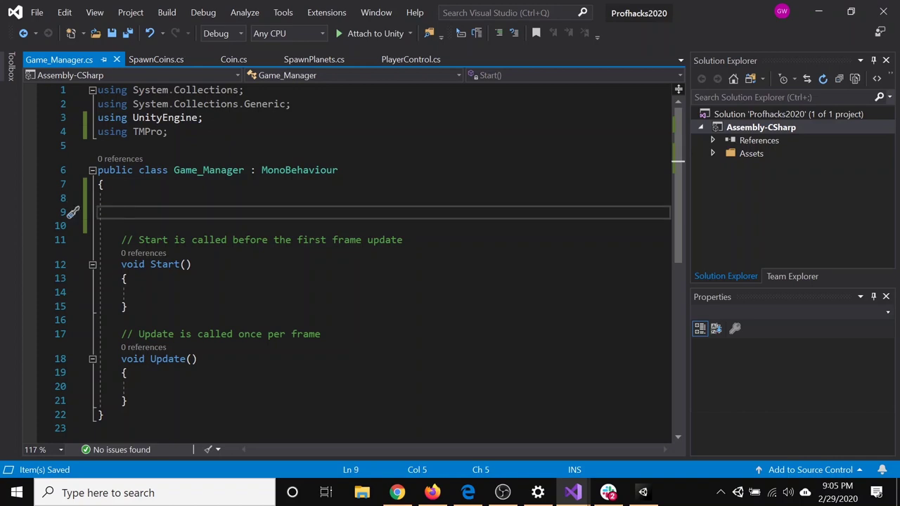
Declare a 'public TextMeshProUGUI ScoreText;' field on line 9 and save.
type("public")
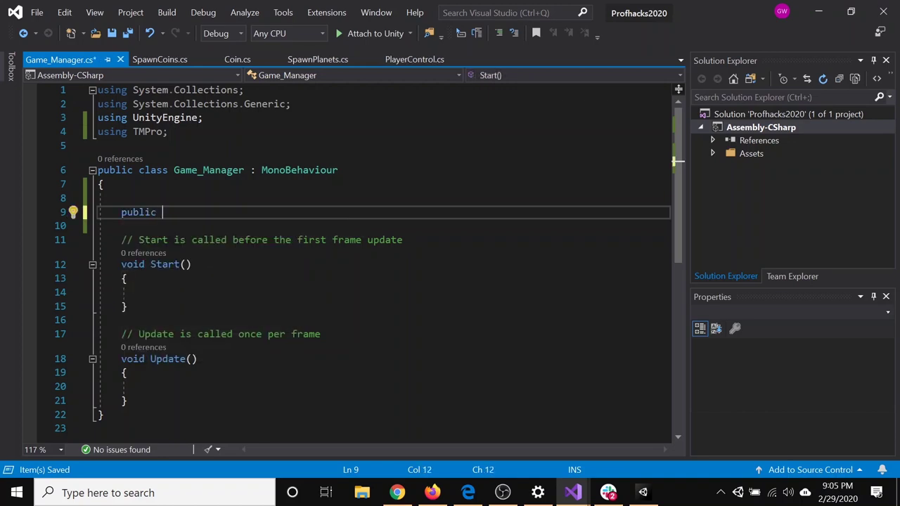
type(" Textms")
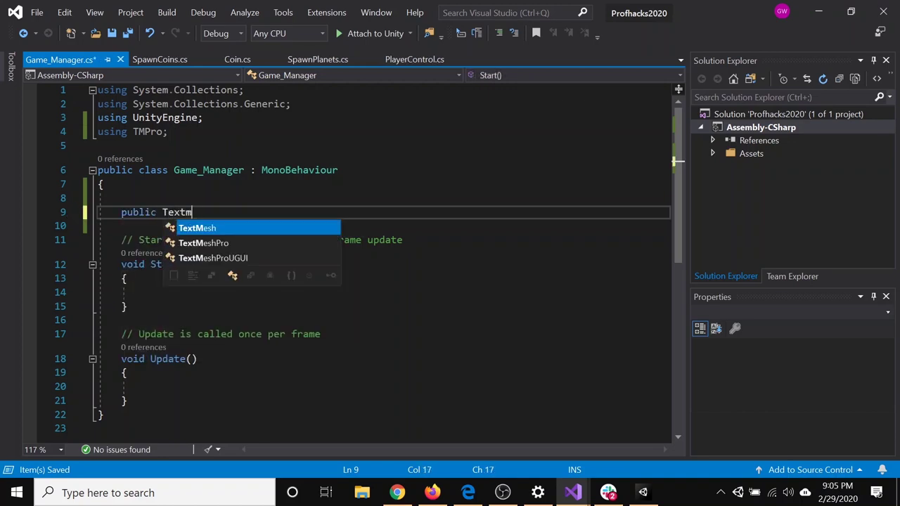
key("Down")
key("Down")
key("Tab")
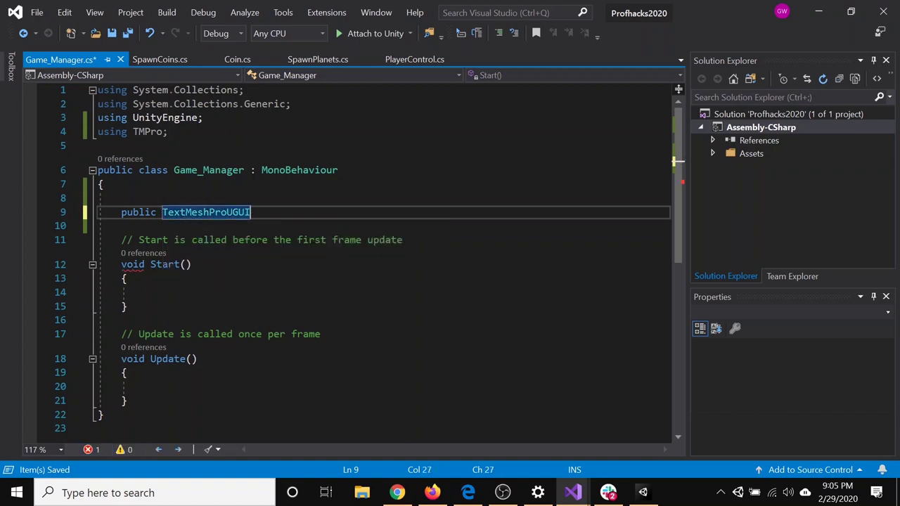
type("Sc")
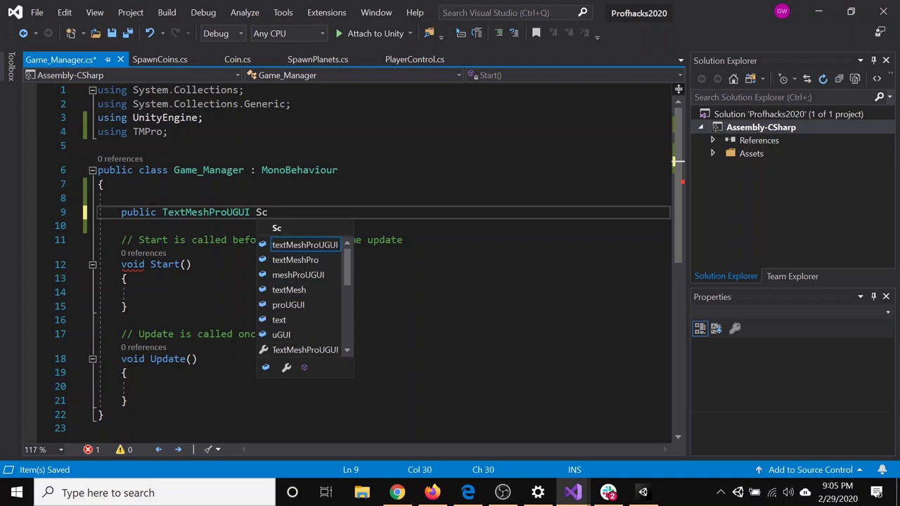
type("oreText;")
key("ctrl+s")
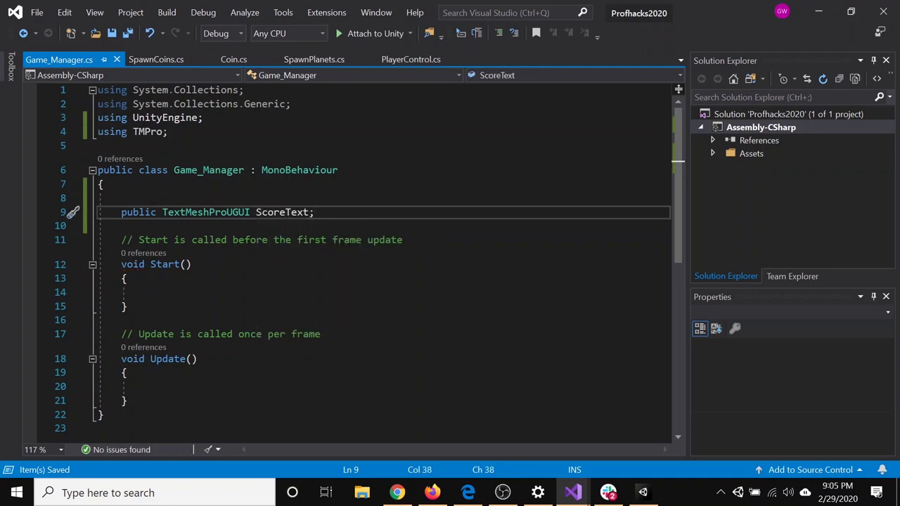
Add a 'public int score;' field, save, and open blank lines inside Start().
key("Return")
key("Return")
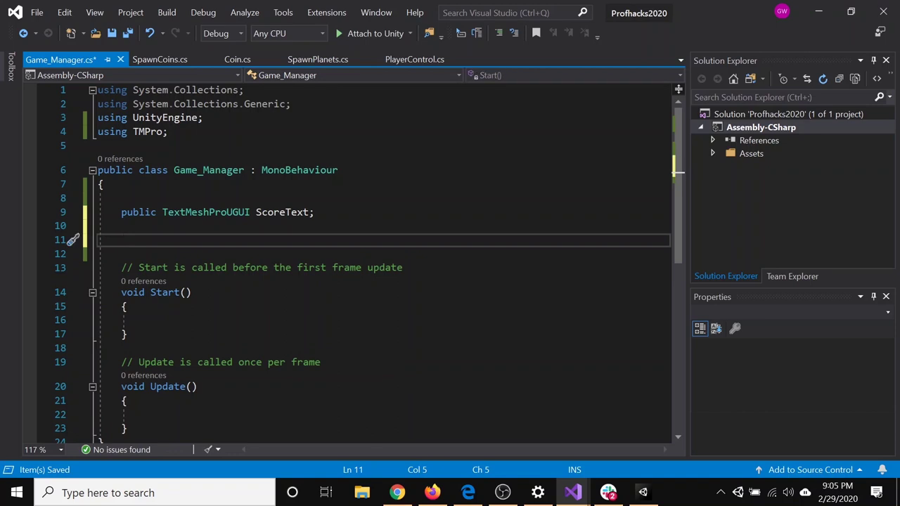
type("pu")
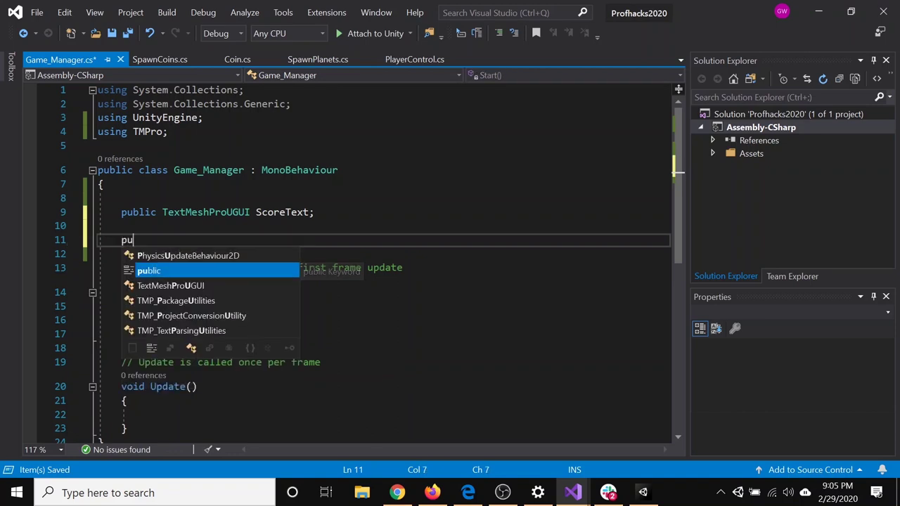
type("blic int ")
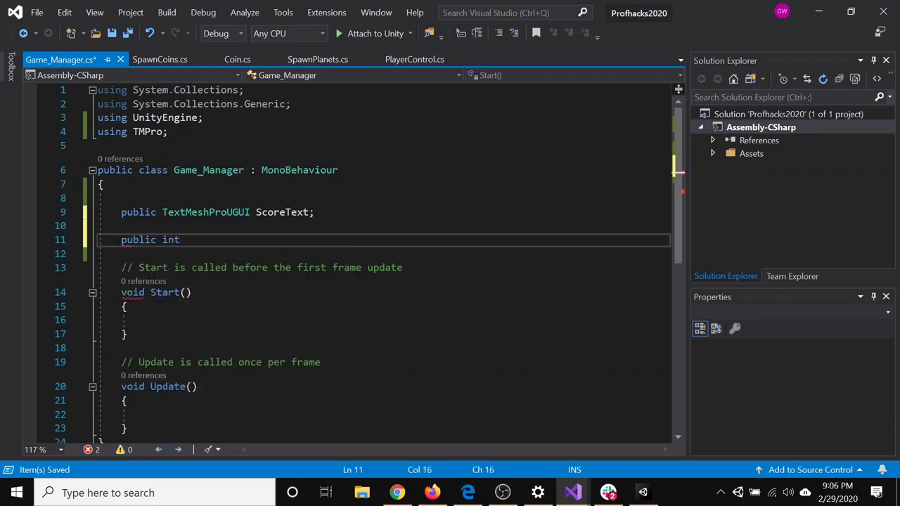
type("score;")
key("ctrl+s")
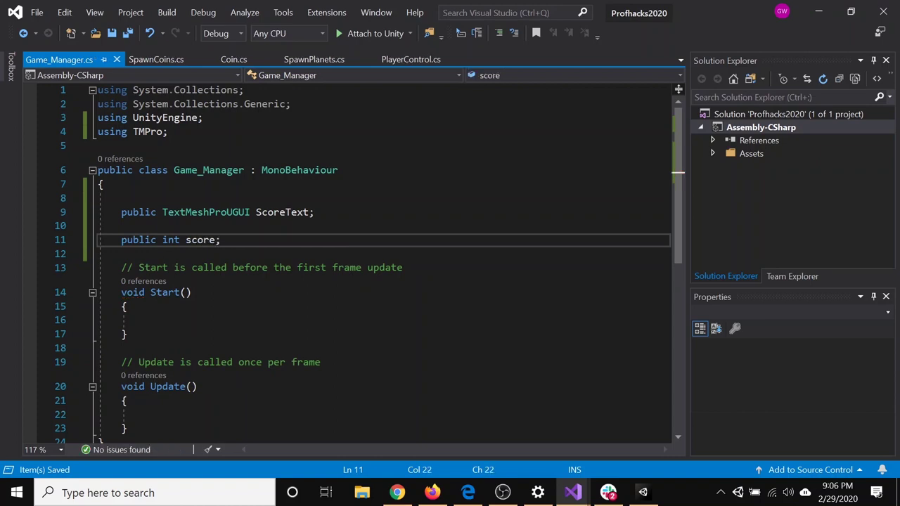
left_click(144, 320)
key("Return")
key("Return")
left_click(145, 334)
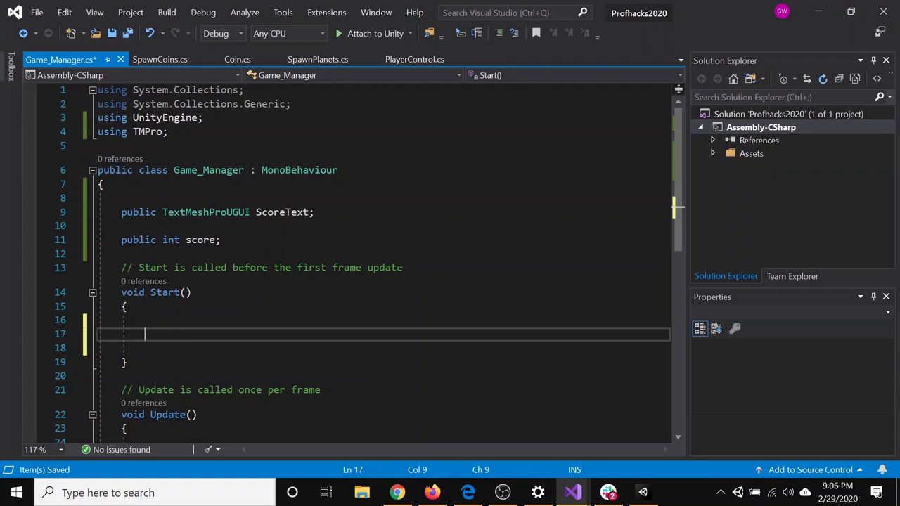
In Start(), write 'ScoreText.text = score.ToString();' and save.
type("Scor")
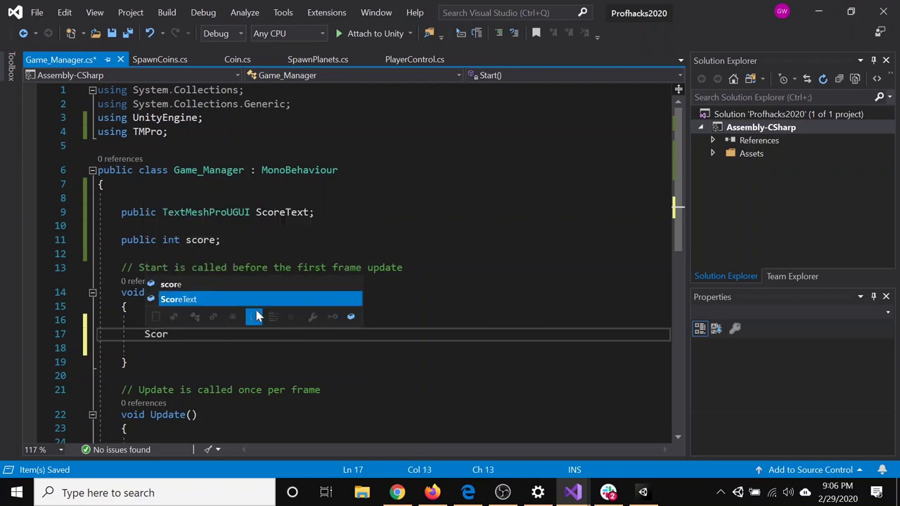
type("eText.text")
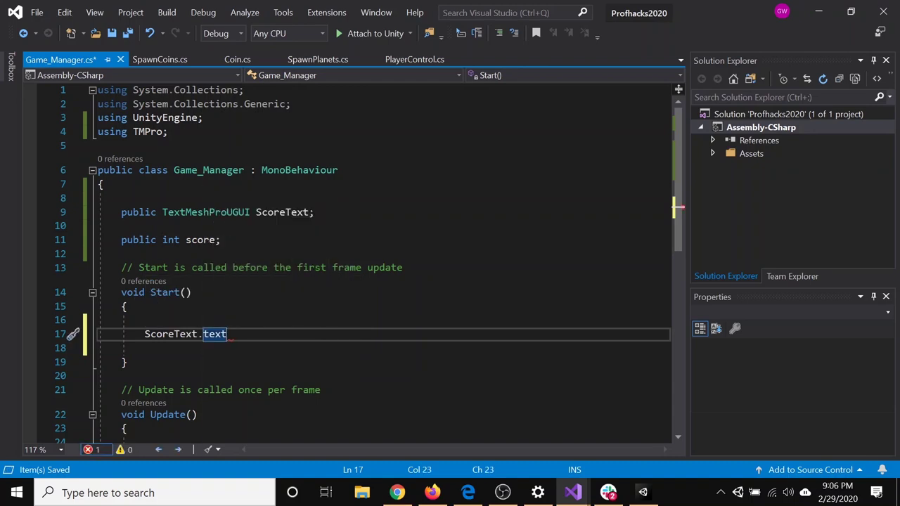
type(" = sor")
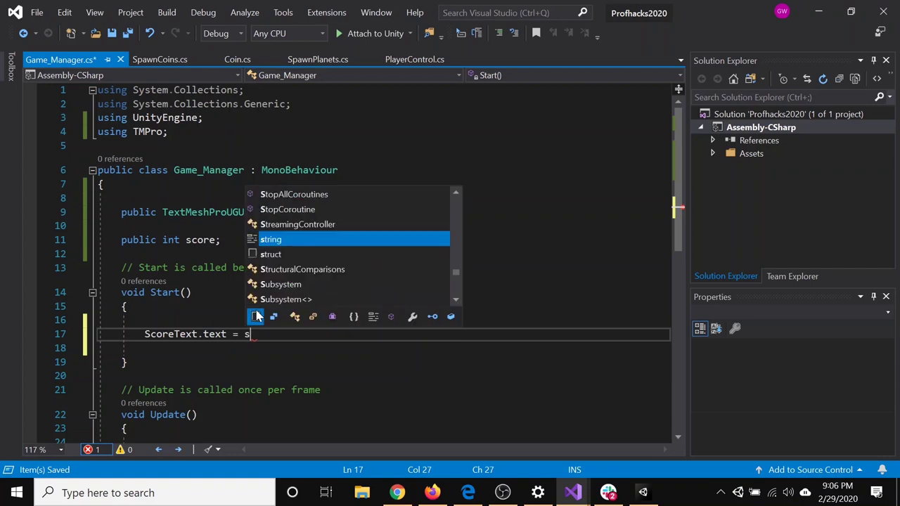
key("BackSpace")
key("BackSpace")
type("core")
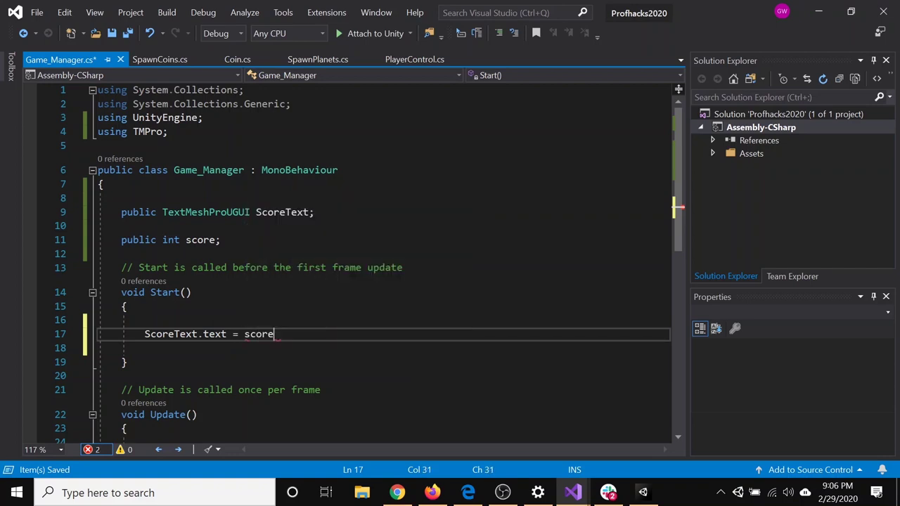
type(".To")
key("Tab")
type("();")
key("ctrl+s")
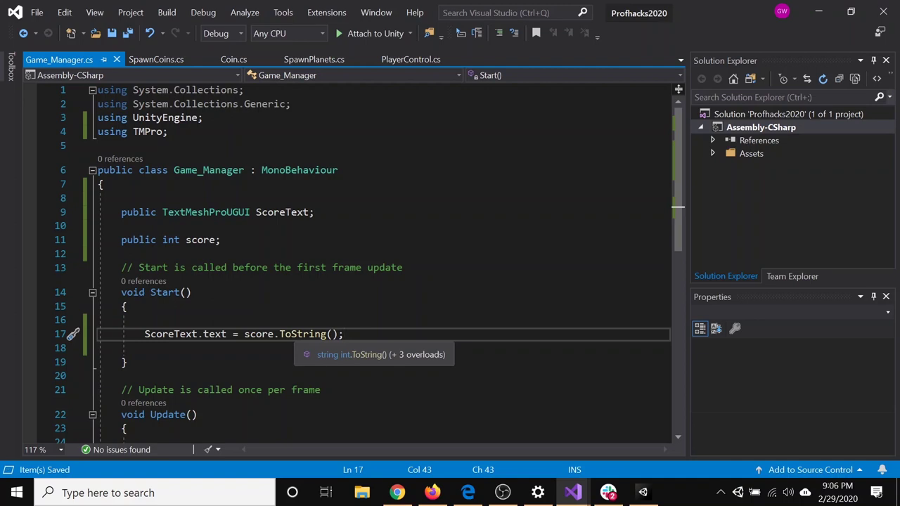
Add blank lines below the closing brace of Update().
scroll(366, 246, "down", 3)
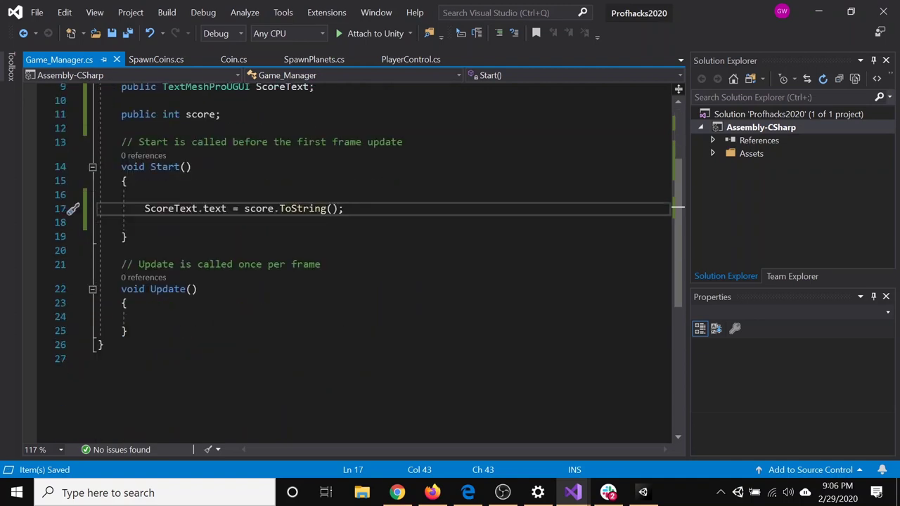
left_click(145, 317)
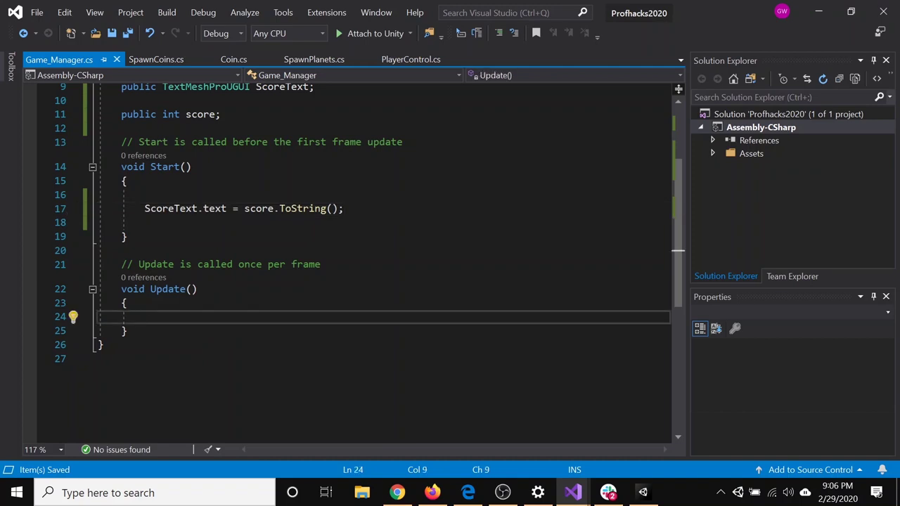
left_click(128, 331)
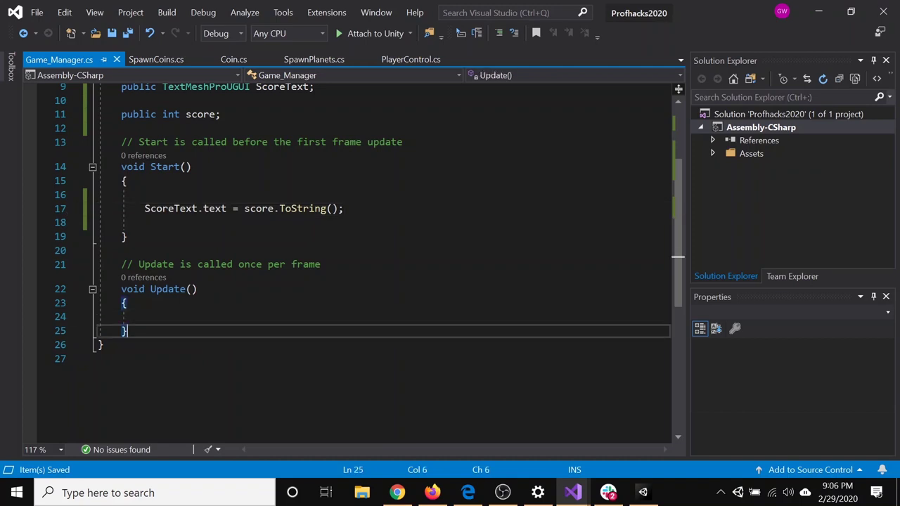
key("Return")
key("Return")
key("Up")
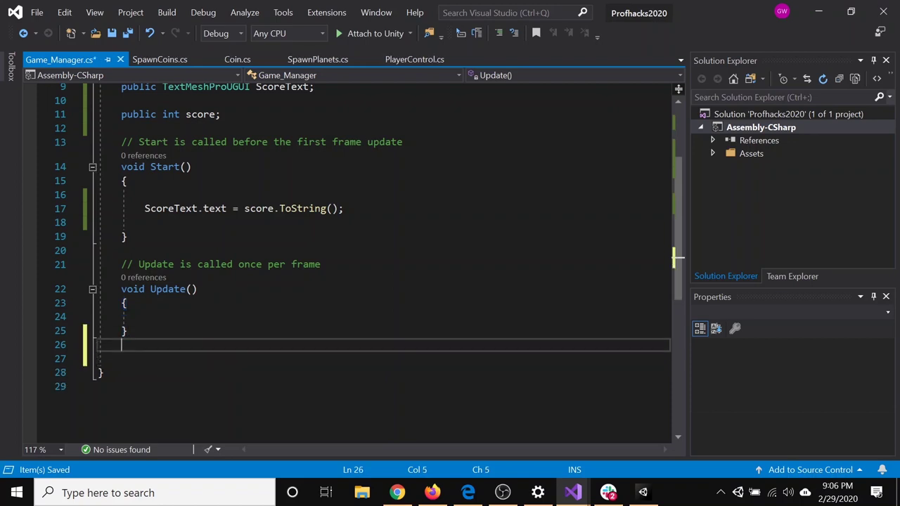
key("Return")
key("Up")
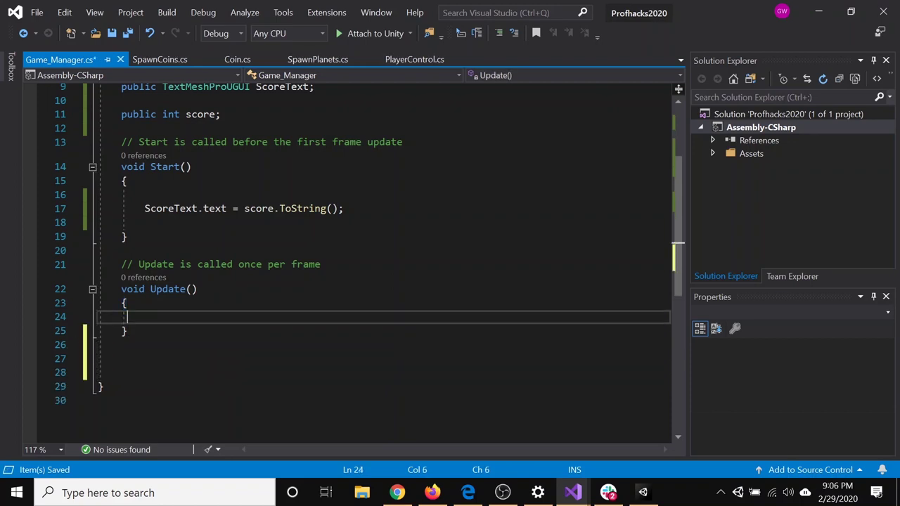
Copy the ScoreText statement into Update(), then delete it and make room for a new method.
left_click_drag(344, 208, 144, 208)
key("ctrl+c")
left_click(145, 317)
key("ctrl+v")
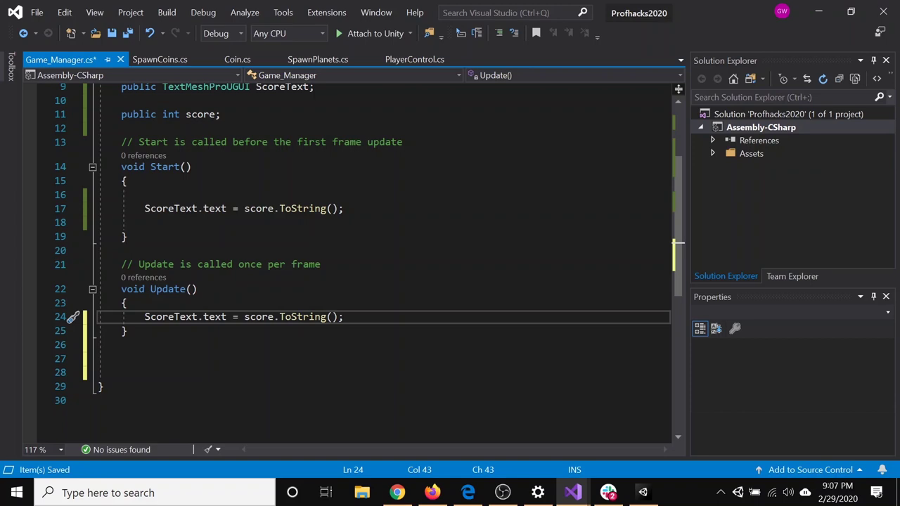
key("shift+Home")
key("BackSpace")
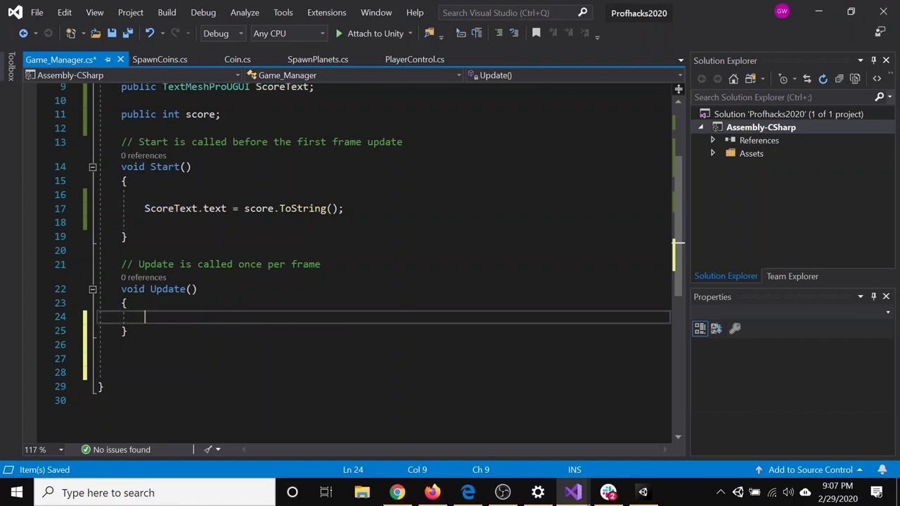
key("Down")
key("Down")
key("Return")
key("Return")
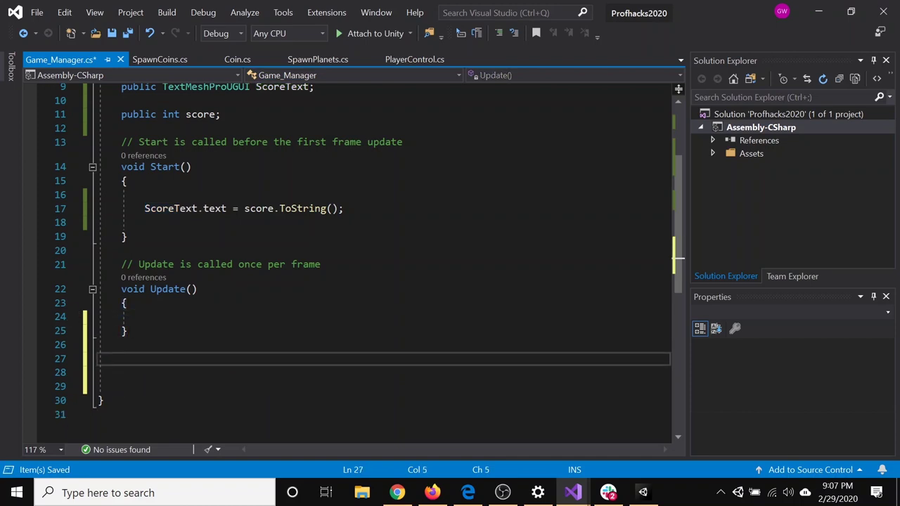
Create 'public void ChangeScore()' containing 'score += 1;' and save.
type("publi")
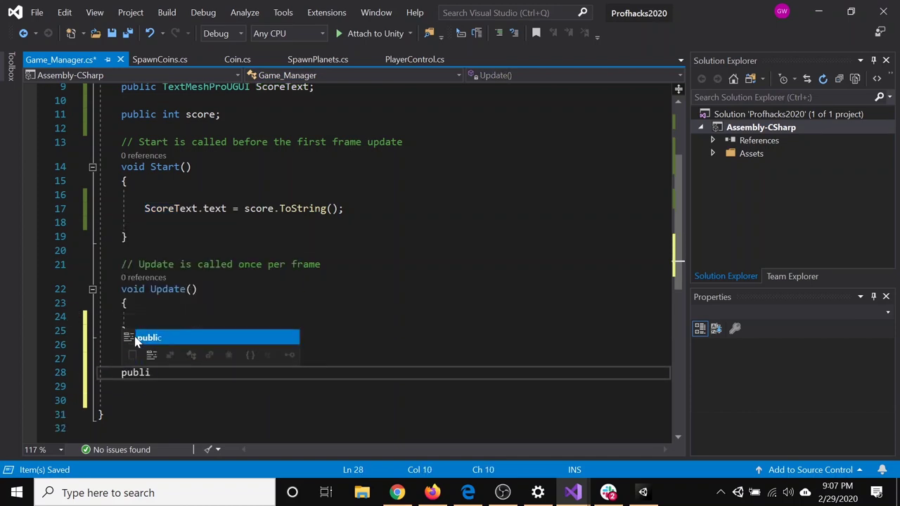
type("c Chan")
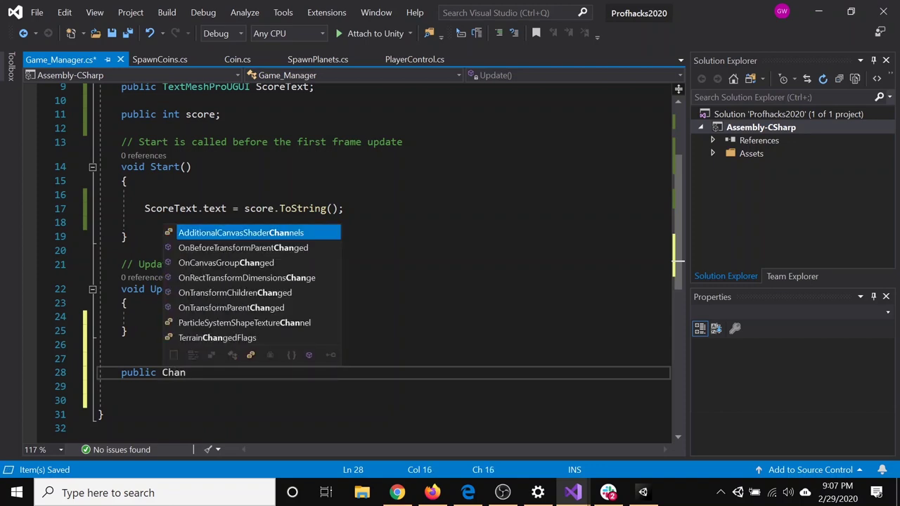
key("BackSpace")
key("BackSpace")
key("BackSpace")
key("BackSpace")
type("void")
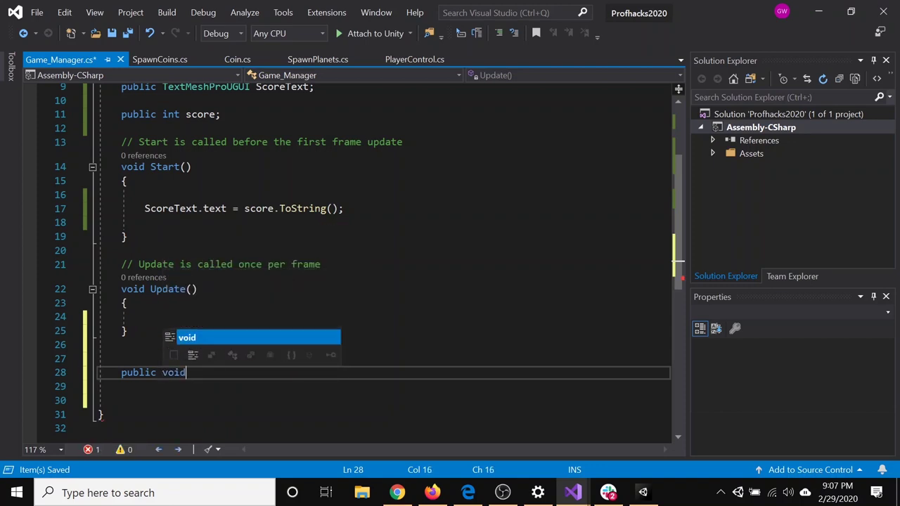
type(" ChangeSc")
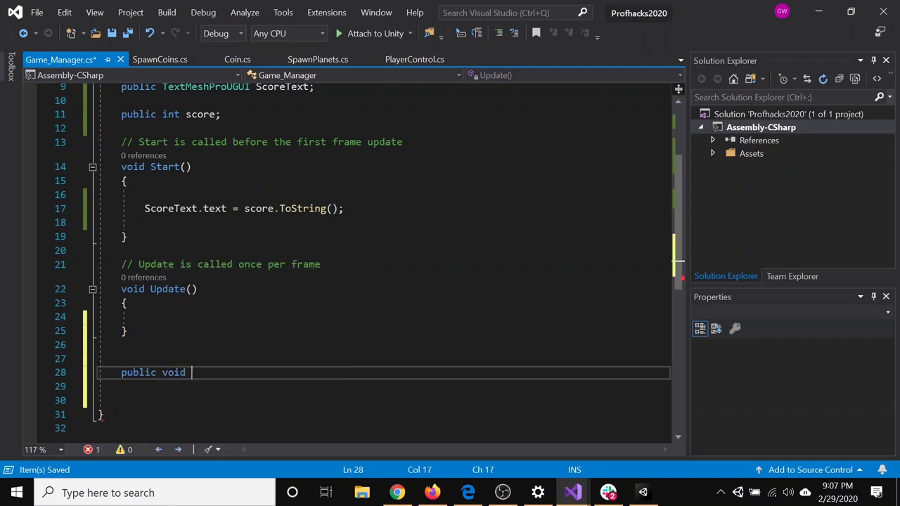
type("ore() { }")
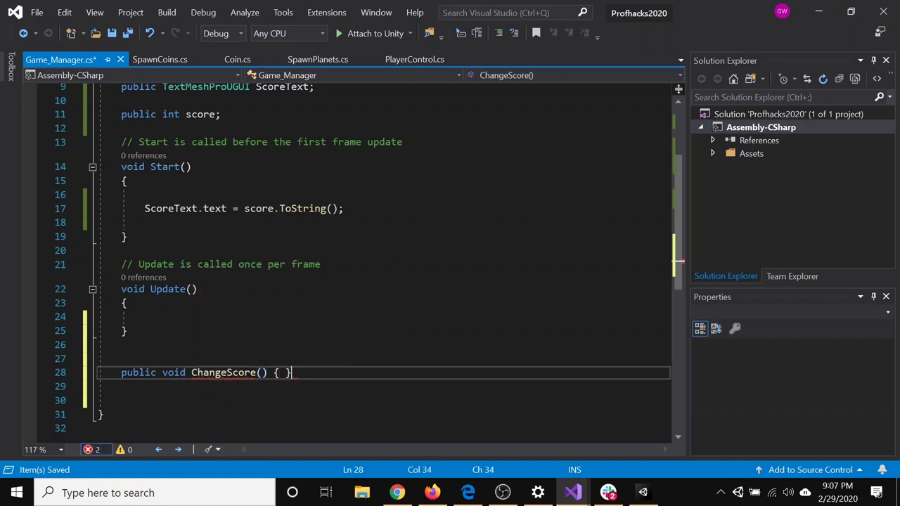
key("Left")
key("Return")
key("Return")
key("Return")
key("Up")
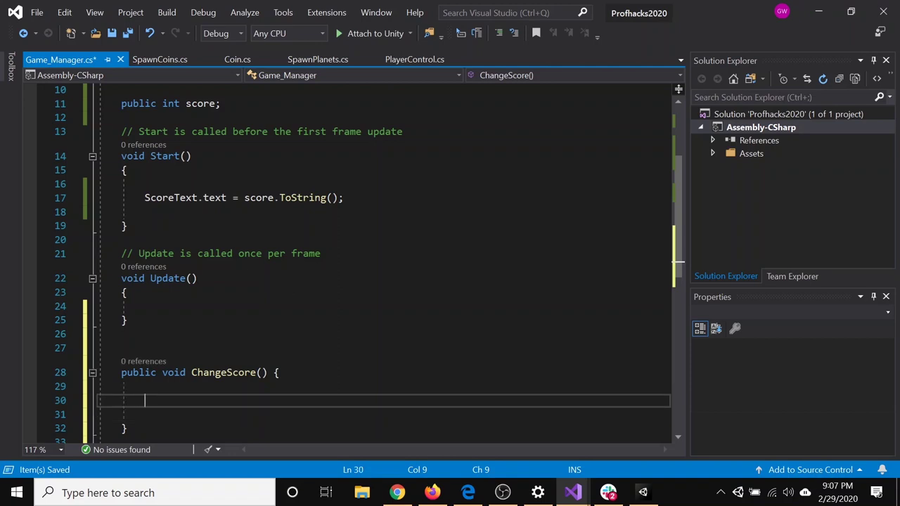
type("score")
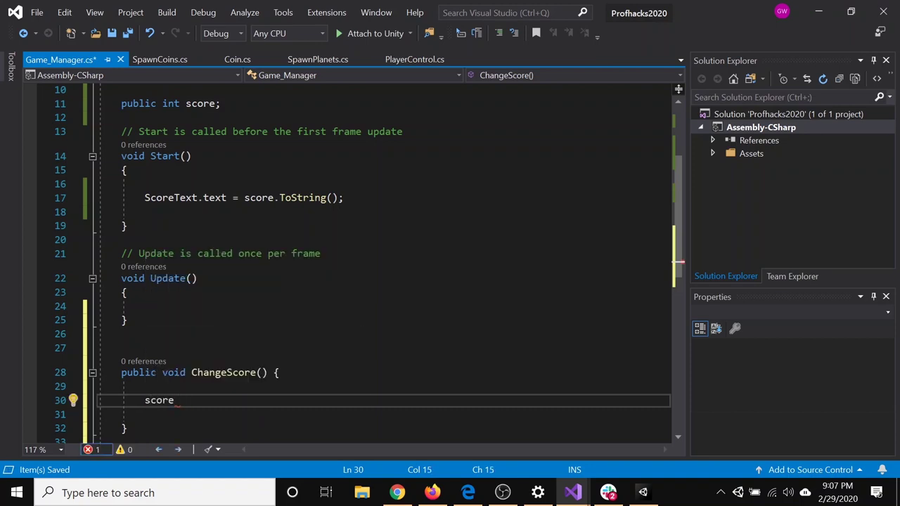
type(" += 1;")
key("ctrl+s")
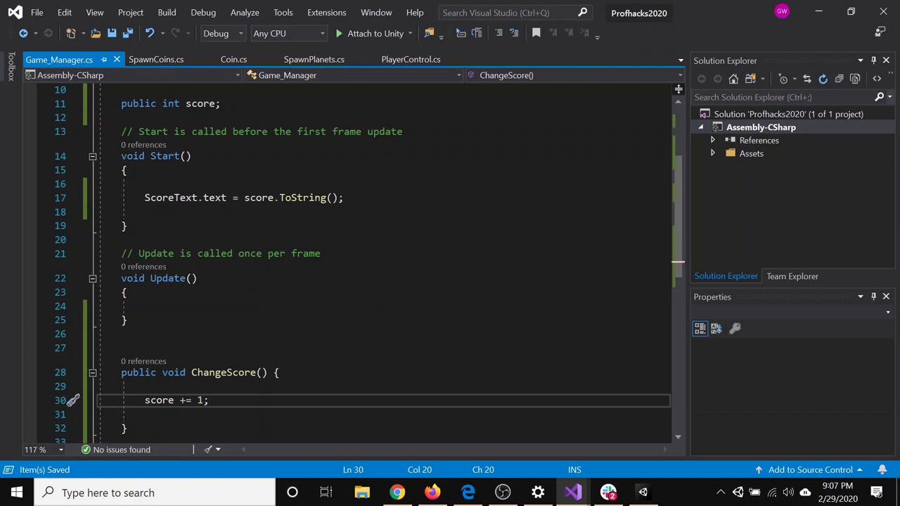
Copy 'ScoreText.text = score.ToString();' from Start() into ChangeScore() and save.
key("Return")
key("Return")
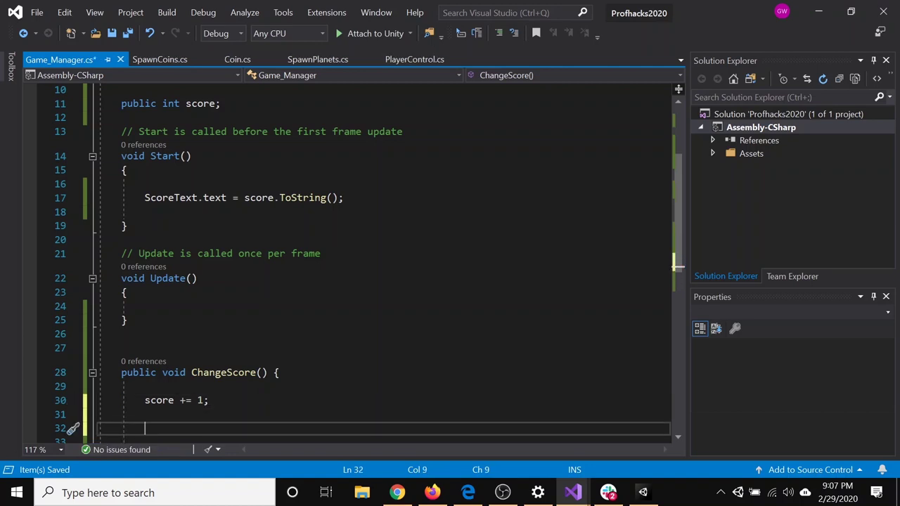
scroll(369, 261, "up", 1)
left_click_drag(344, 198, 144, 198)
scroll(145, 198, "down", 3)
left_click(145, 303)
scroll(352, 260, "up", 2)
key("ctrl+v")
key("ctrl+s")
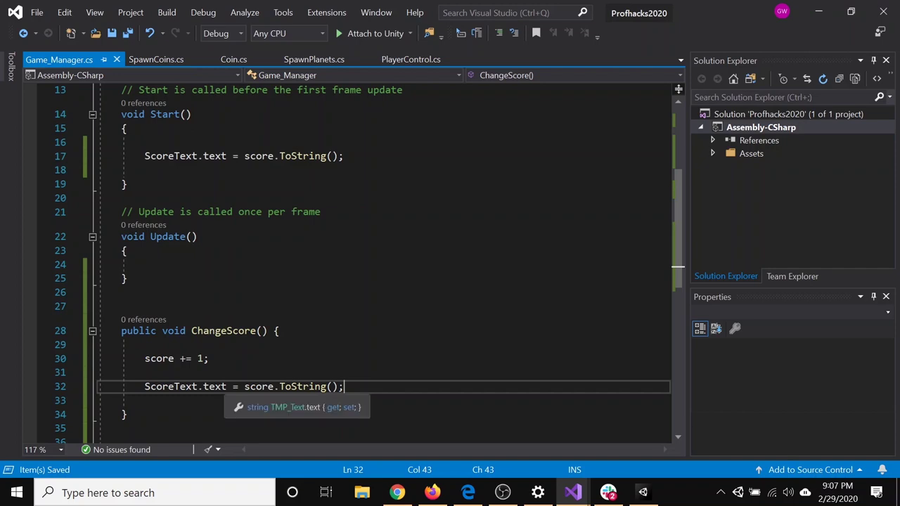
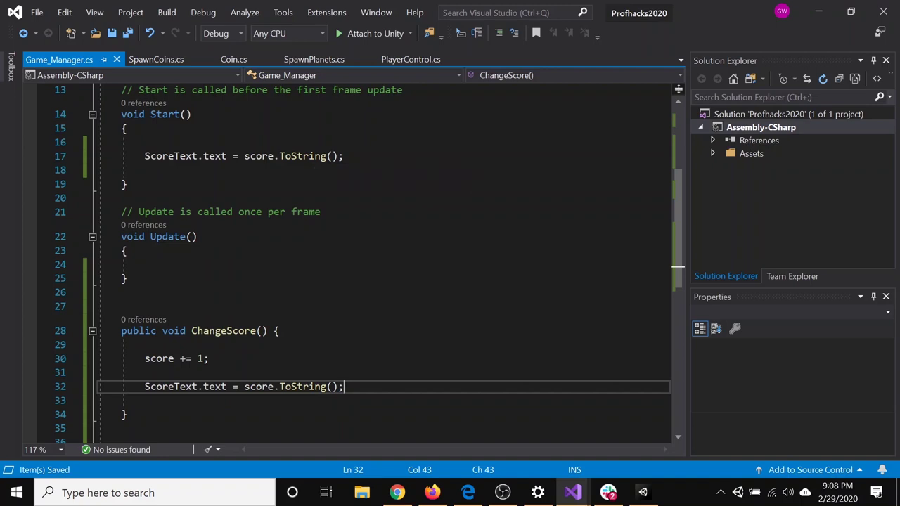
Leave the saved Game_Manager script in Visual Studio and bring the Unity editor forward.
left_click(643, 493)
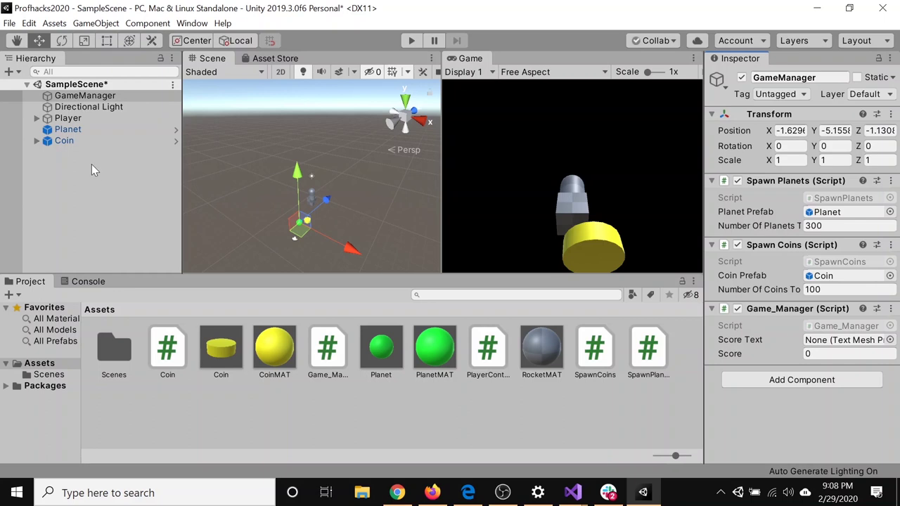
Add a UI Text - TextMeshPro object reading New Text and import the TMP Essentials.
right_click(69, 182)
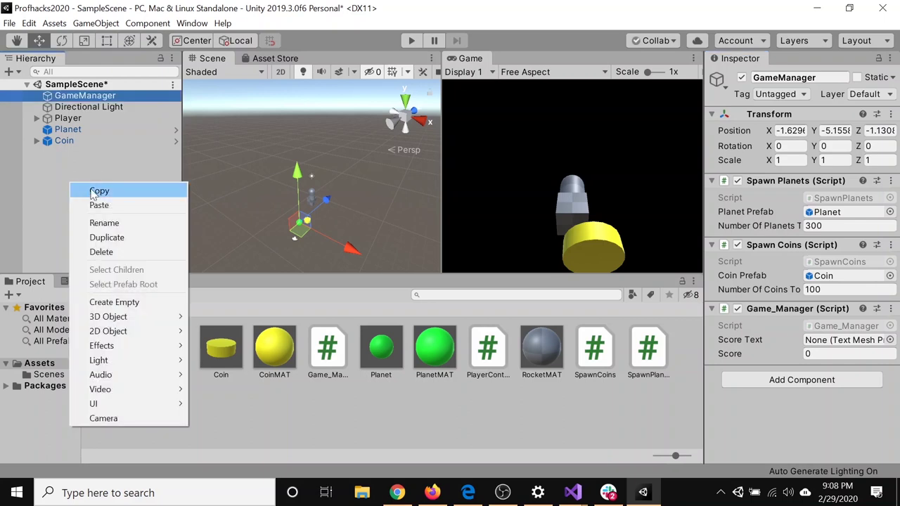
mouse_move(128, 407)
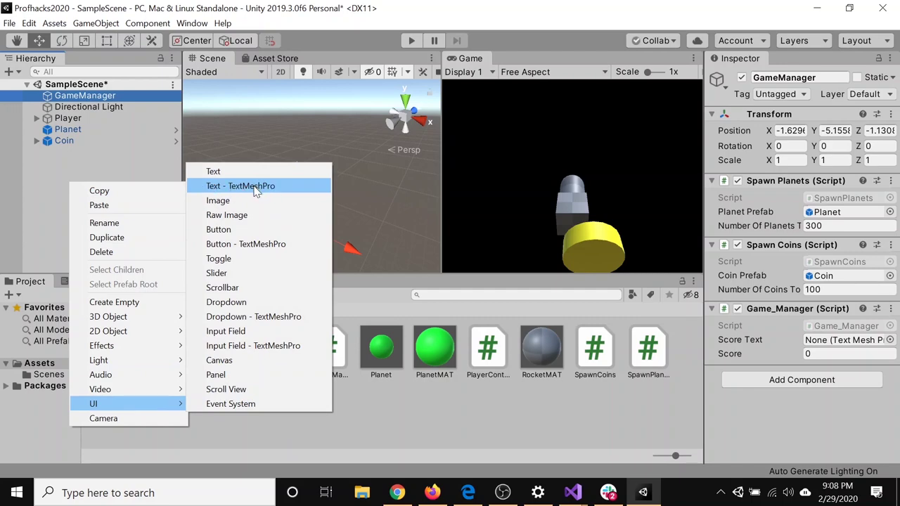
left_click(256, 189)
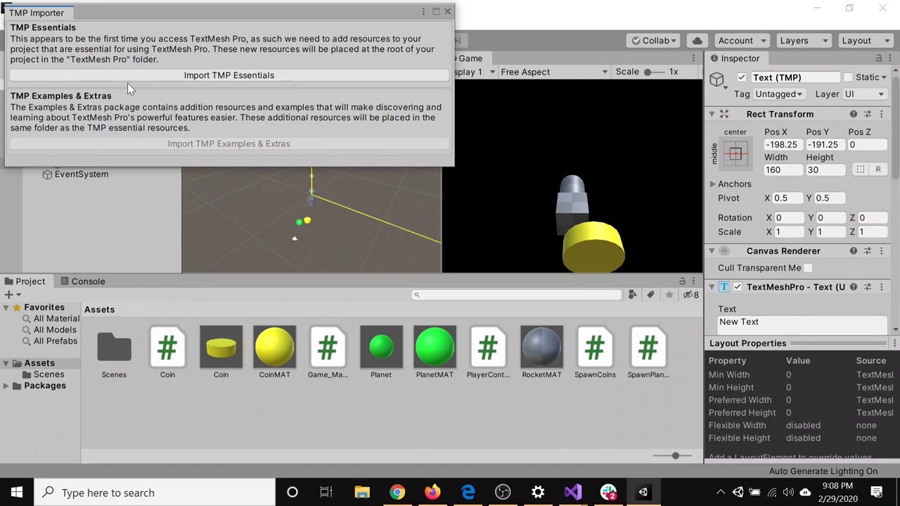
left_click(236, 79)
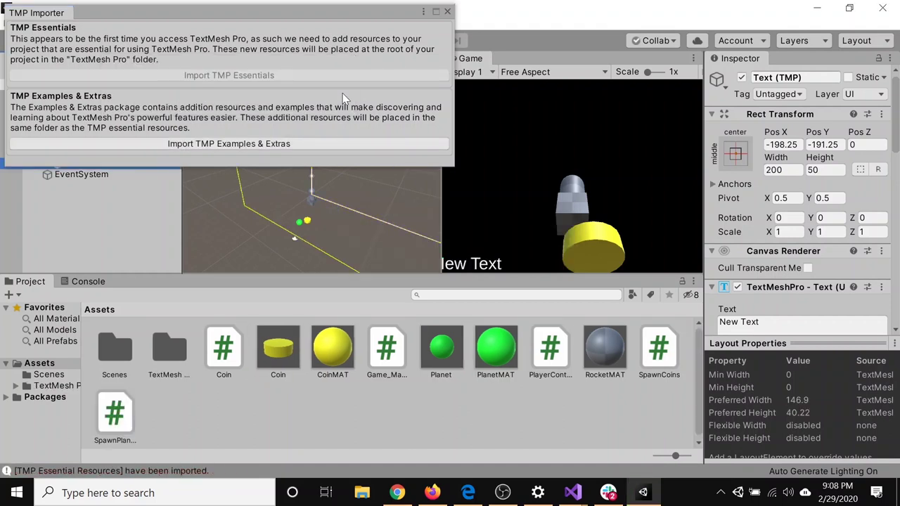
left_click(447, 11)
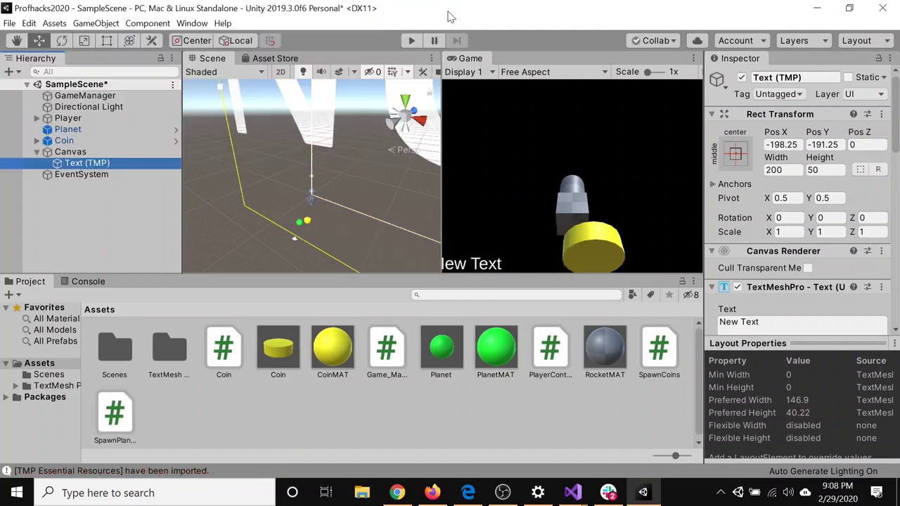
Rename the new Text (TMP) object to ScoreText.
left_click(71, 152)
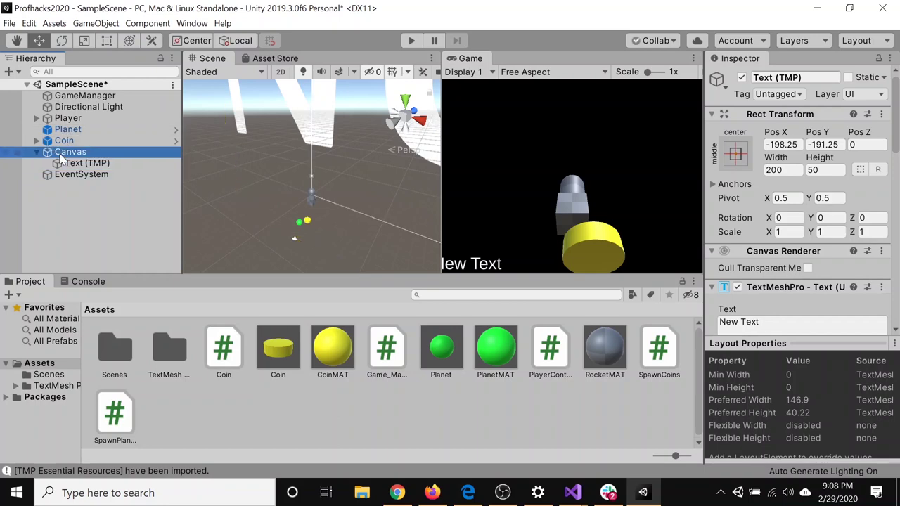
left_click(82, 163)
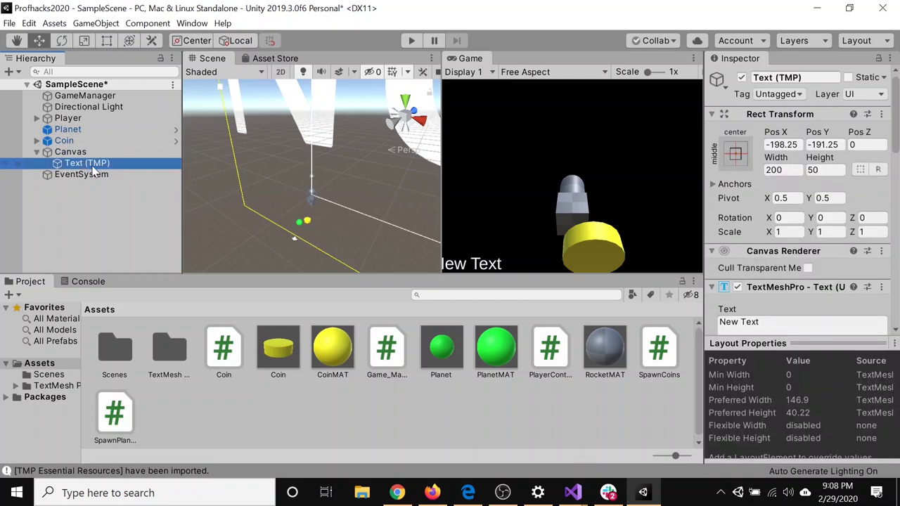
key("f")
left_click_drag(266, 237, 345, 182, "alt")
left_click(84, 163)
right_click(88, 163)
left_click(134, 202)
type("ScoreText")
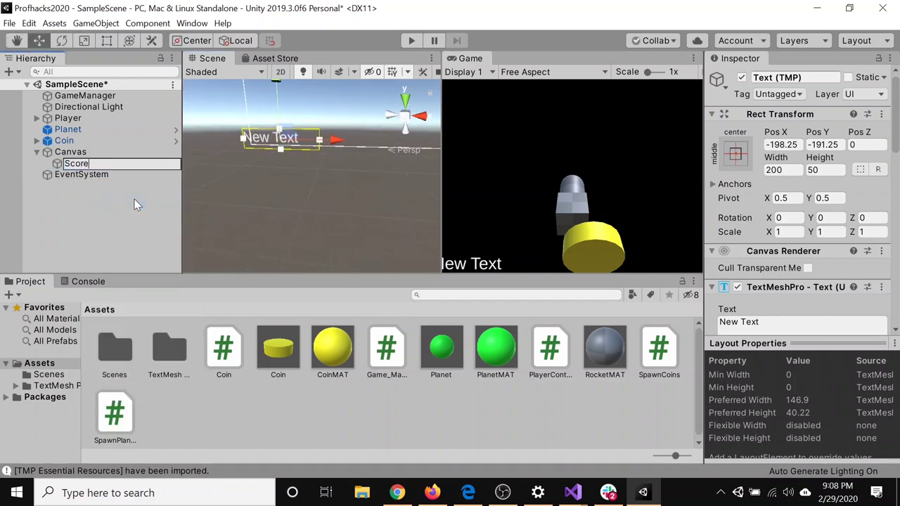
key("Return")
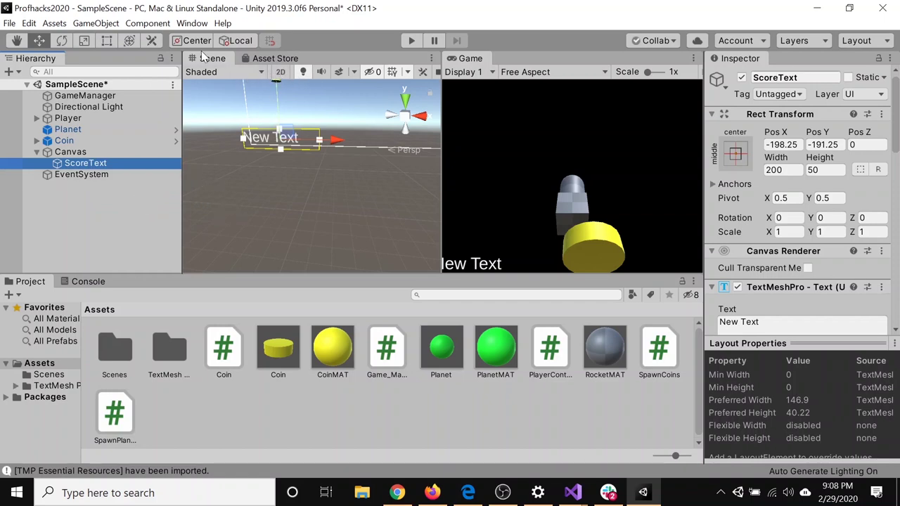
Move ScoreText to the top centre of the canvas in the 2D Scene view.
left_click(281, 73)
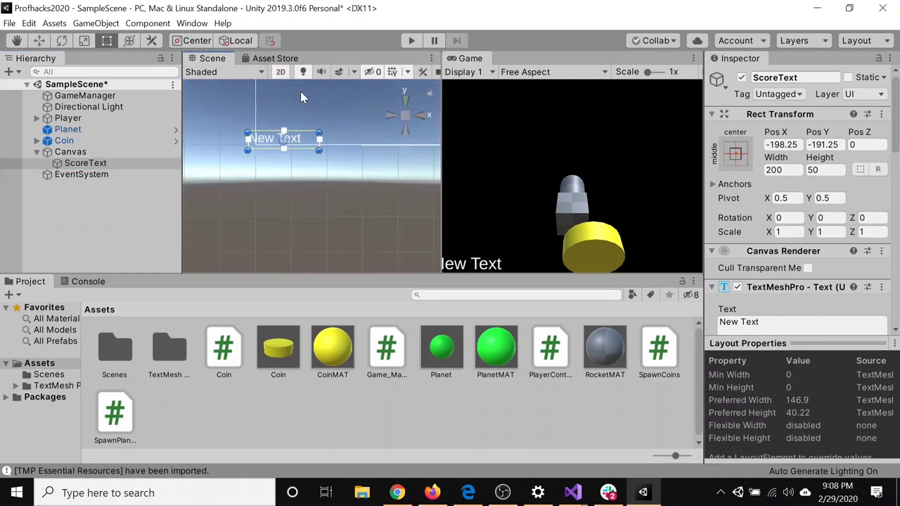
key("t")
scroll(320, 155, "down", 2)
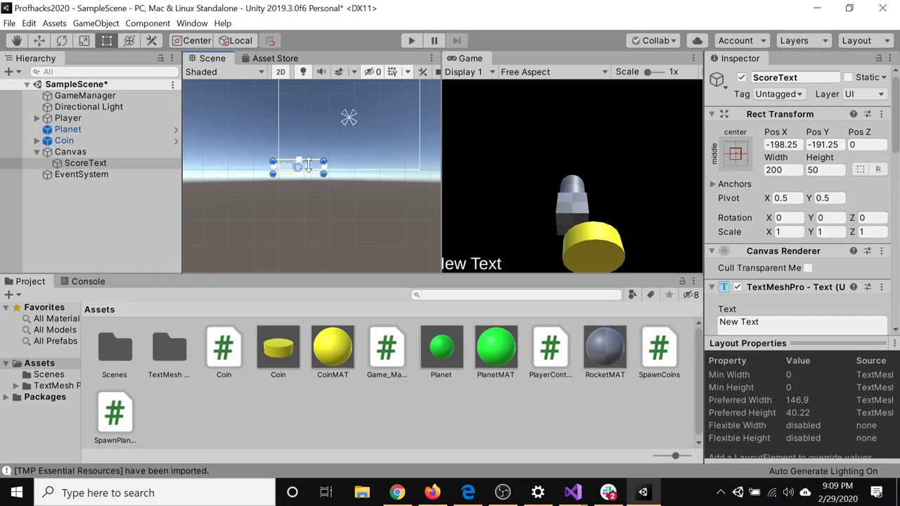
left_click_drag(307, 173, 358, 103)
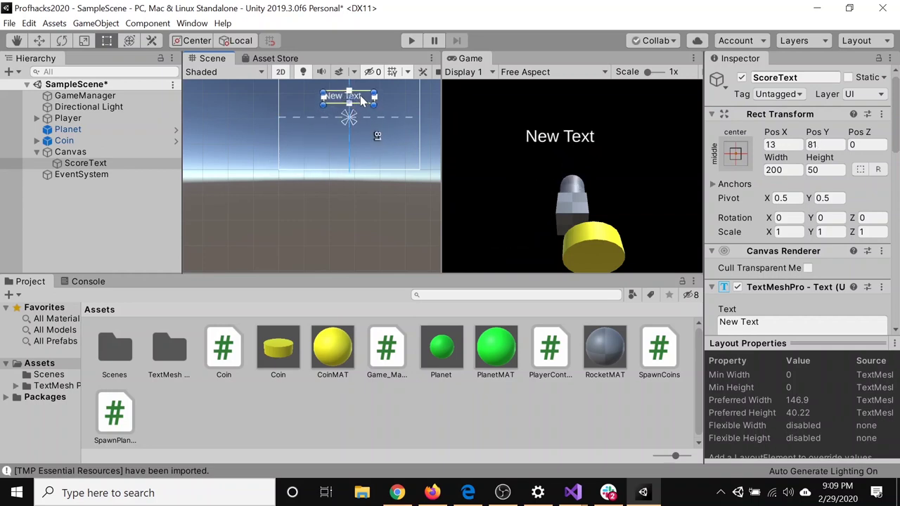
left_click_drag(776, 132, 772, 133)
middle_click_drag(373, 155, 369, 196)
scroll(368, 196, "up", 1)
left_click_drag(349, 143, 355, 121)
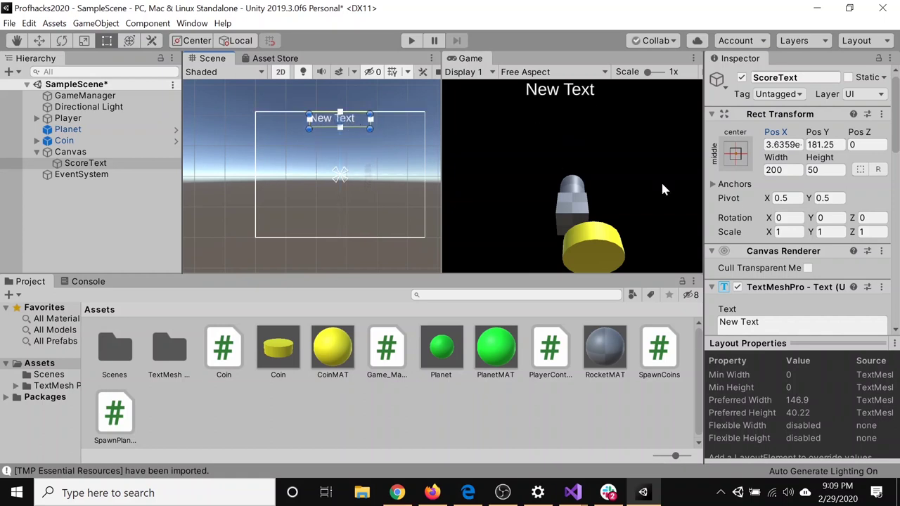
scroll(728, 201, "down", 3)
scroll(767, 204, "down", 3)
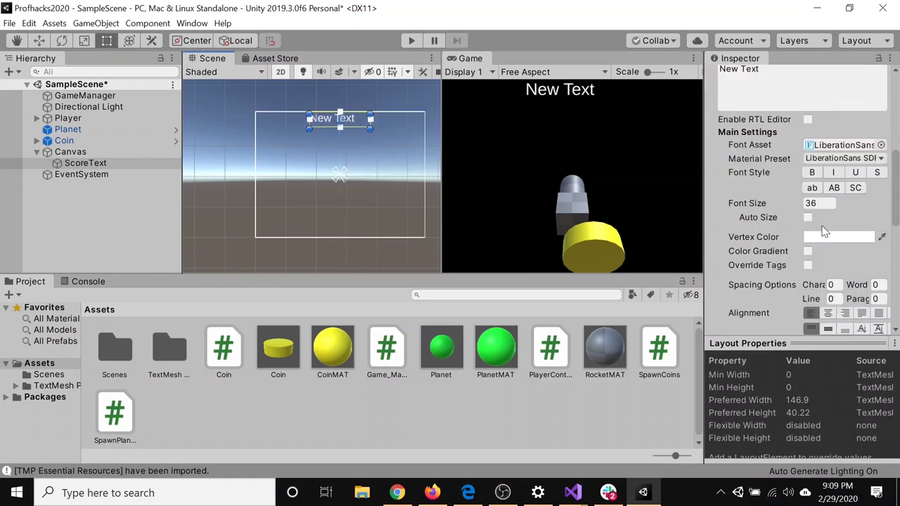
Set ScoreText's vertex colour to green (00FF06).
left_click(839, 236)
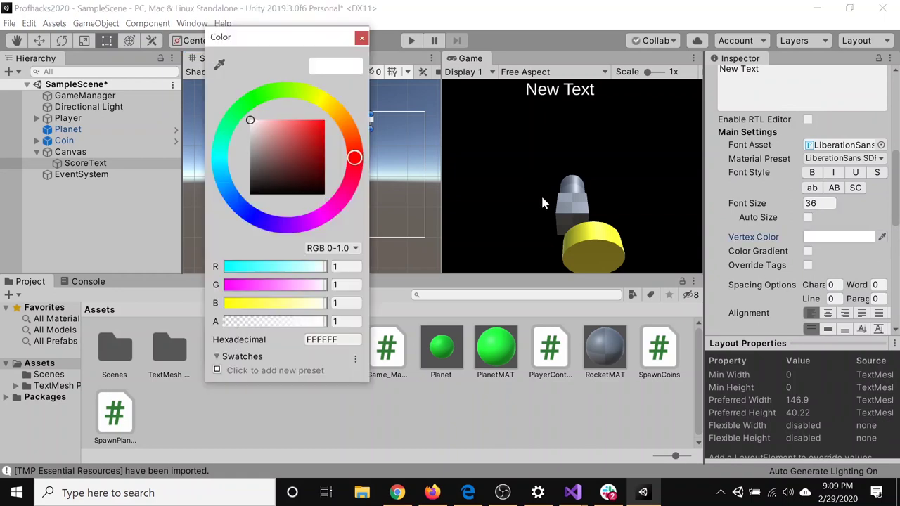
left_click(256, 104)
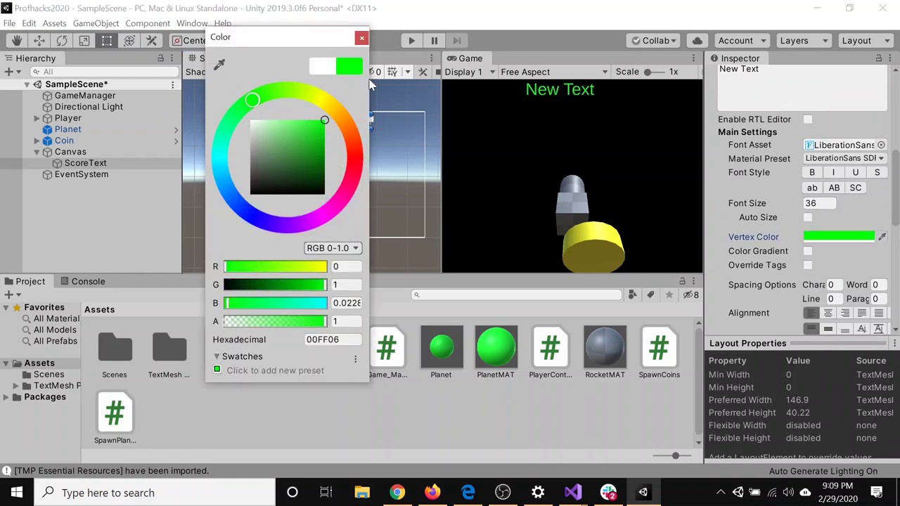
left_click(362, 37)
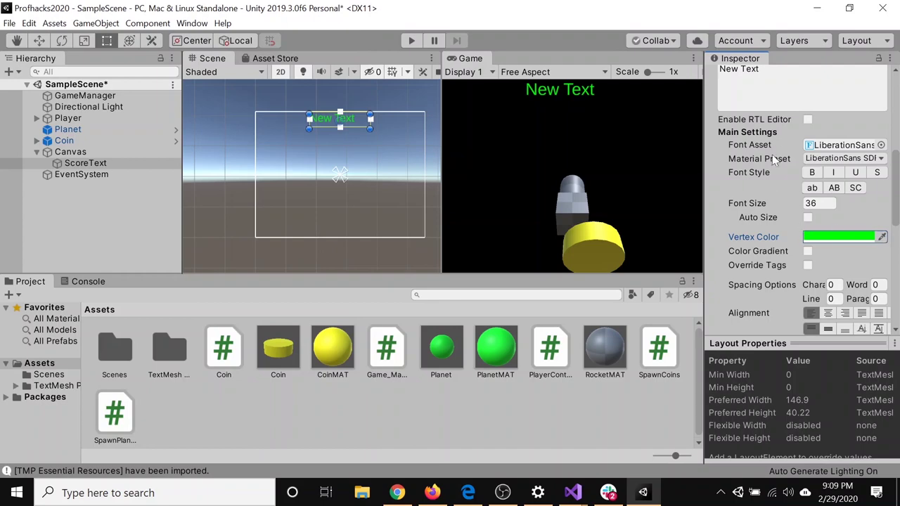
scroll(779, 231, "down", 6)
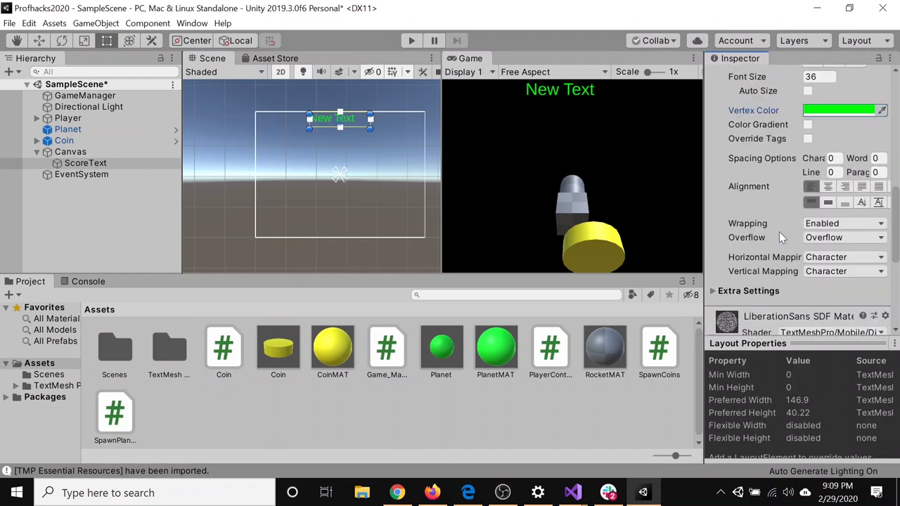
scroll(770, 236, "up", 9)
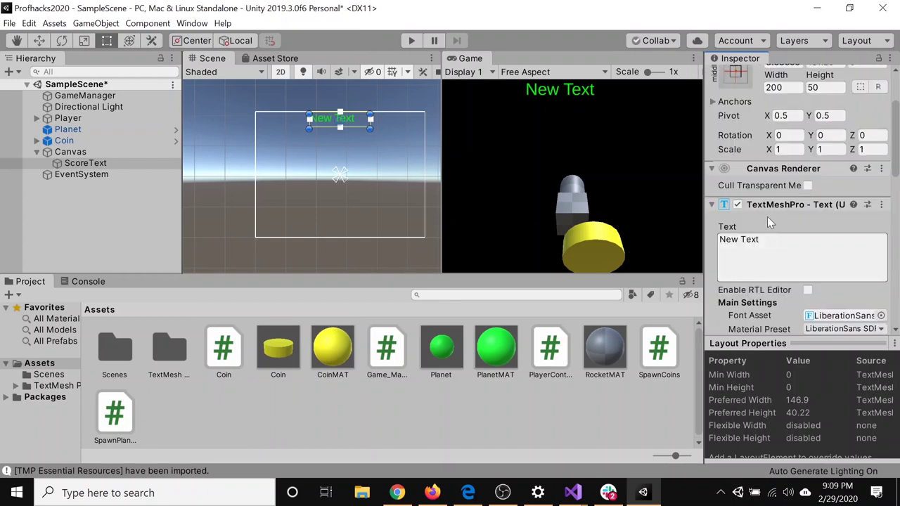
scroll(774, 226, "down", 3)
scroll(786, 195, "down", 6)
scroll(786, 195, "up", 3)
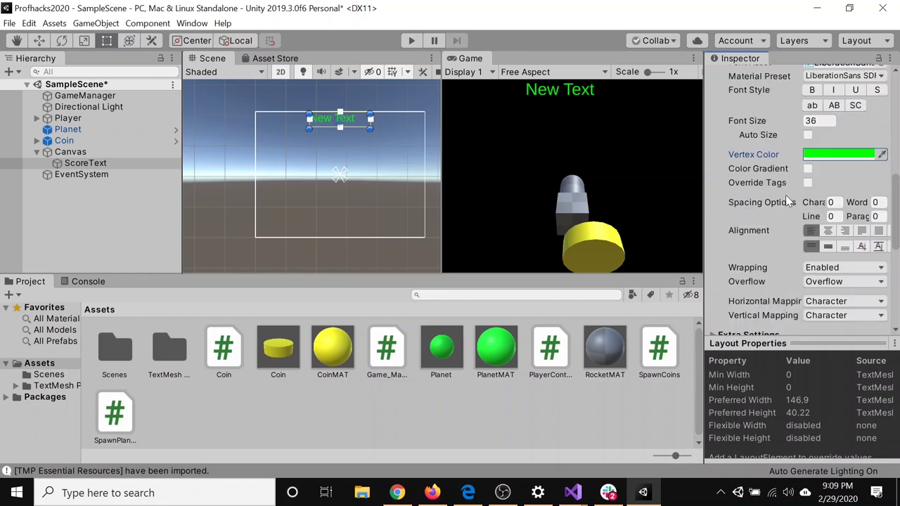
Centre-align the ScoreText label and save the scene.
left_click(827, 233)
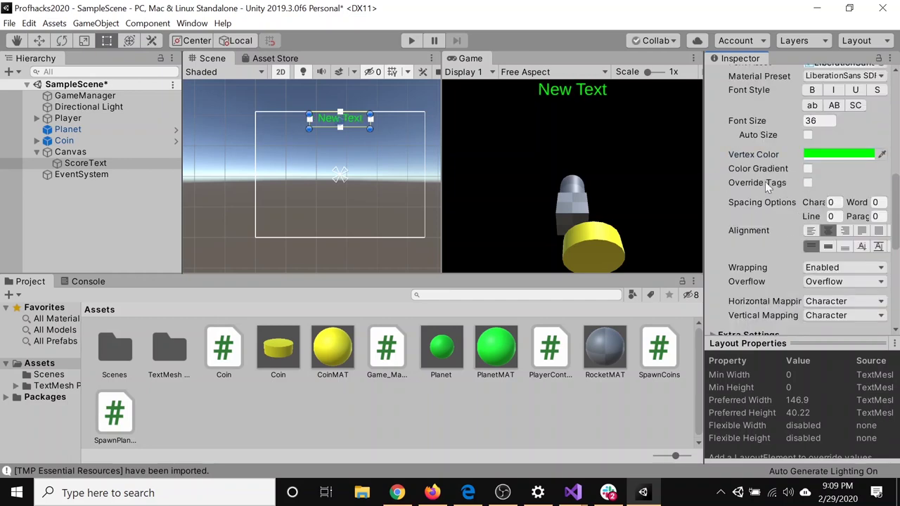
key("ctrl+s")
scroll(787, 200, "up", 2)
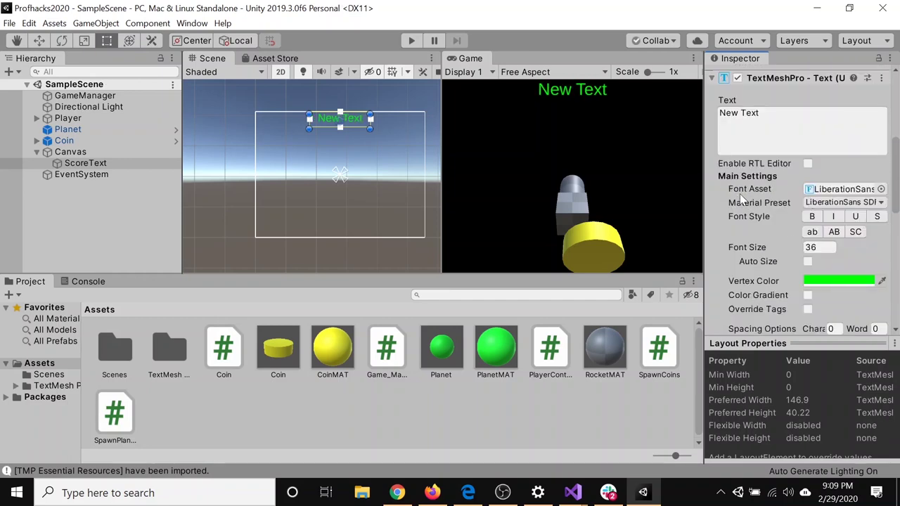
scroll(770, 190, "up", 4)
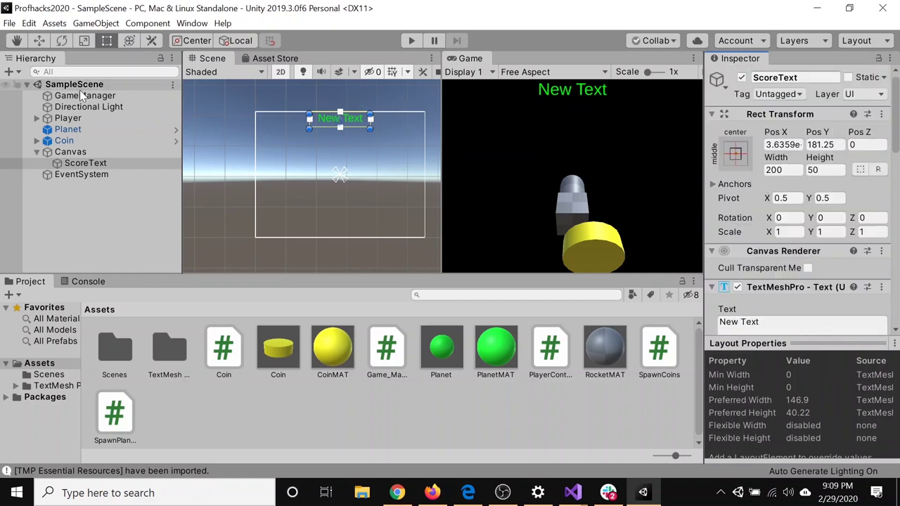
Assign ScoreText to GameManager's Score Text field, then return to Visual Studio.
left_click(70, 99)
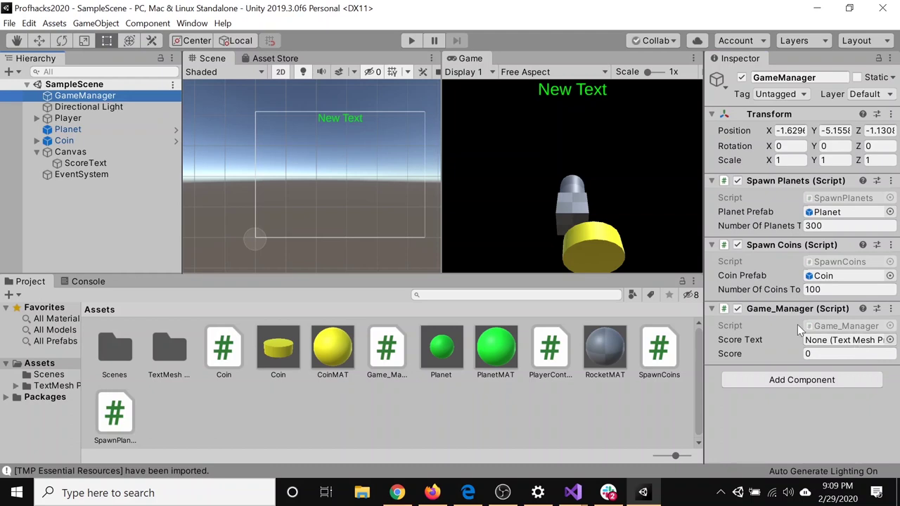
left_click_drag(83, 169, 838, 346)
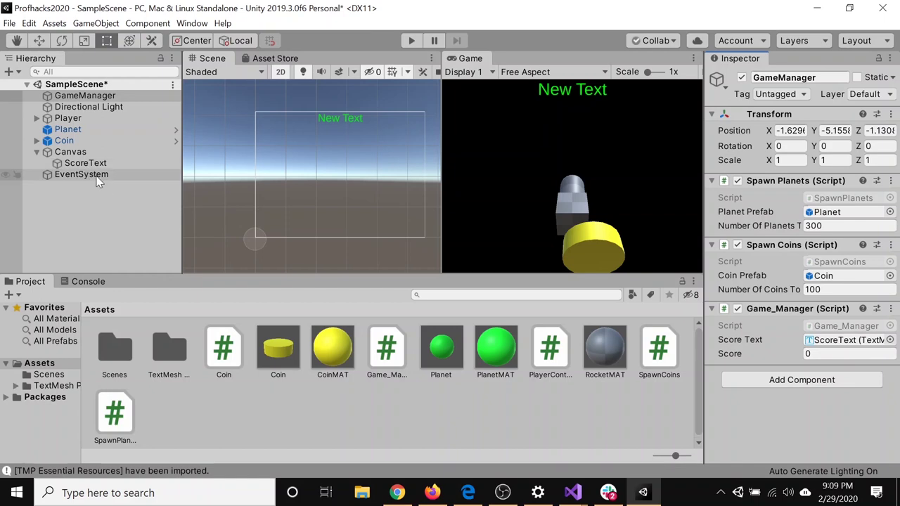
mouse_move(573, 492)
left_click(644, 429)
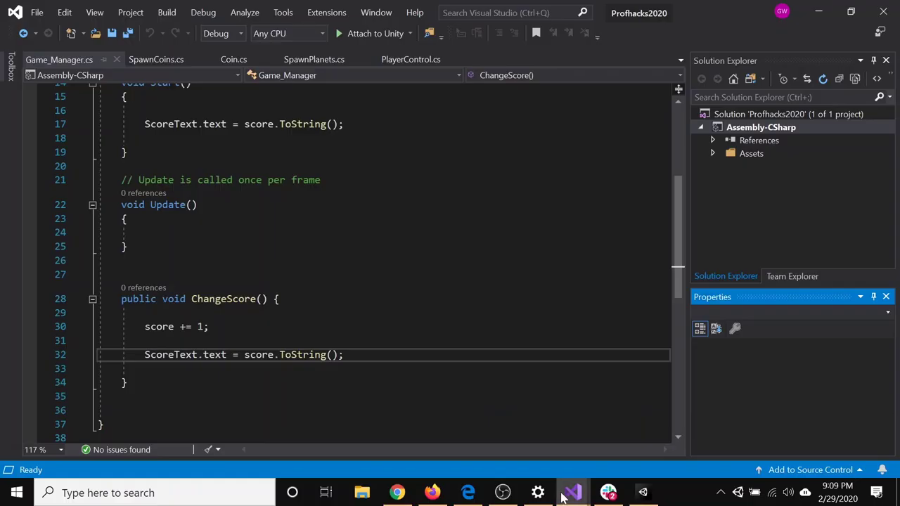
Go back to the Unity editor without changing the code.
left_click(643, 492)
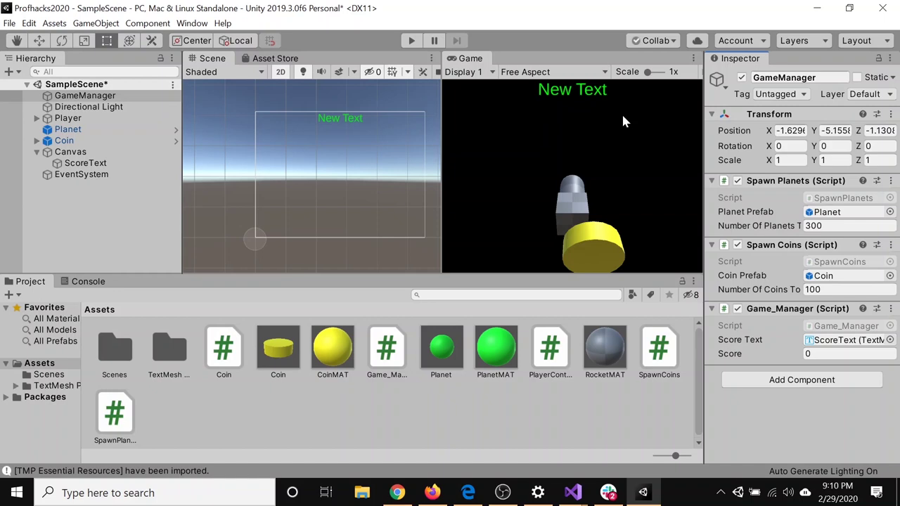
Change ScoreText's label from 'New Text' to 0, then return to Visual Studio.
left_click(98, 163)
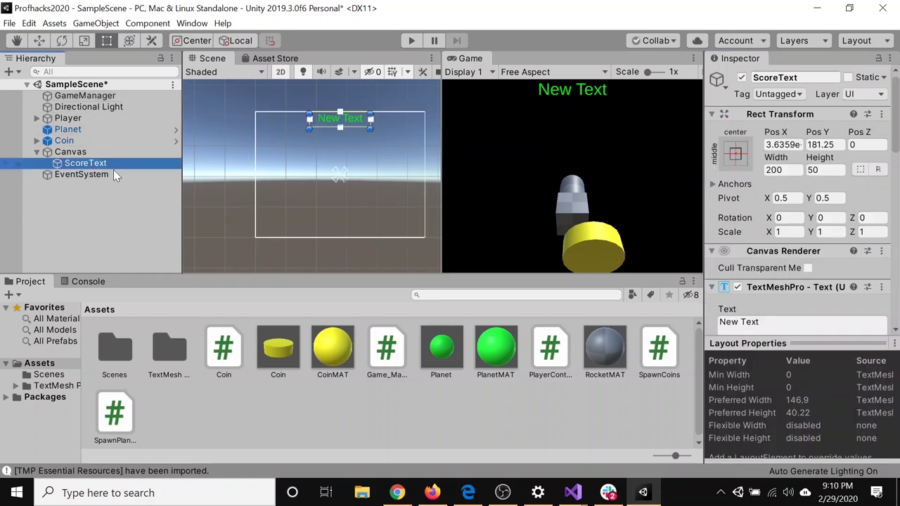
left_click(739, 322)
type("0")
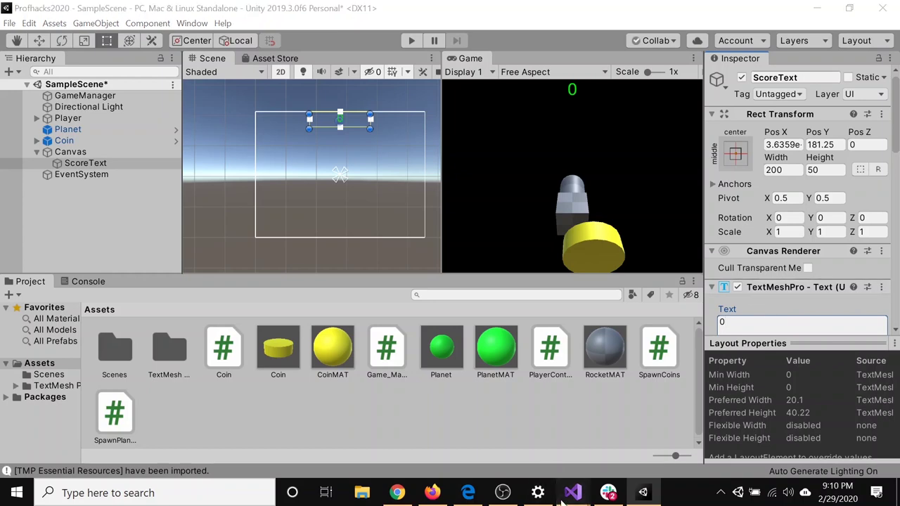
mouse_move(574, 492)
left_click(603, 397)
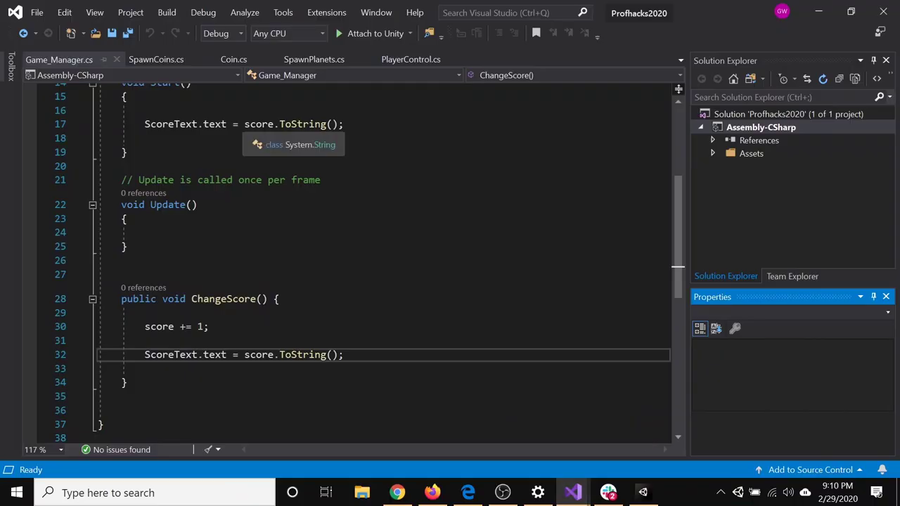
Make Start() set the text to "Score:" + score.ToString(), save, and return to Unity.
left_click(246, 124)
type("\"\"")
key("Left")
type("Score:")
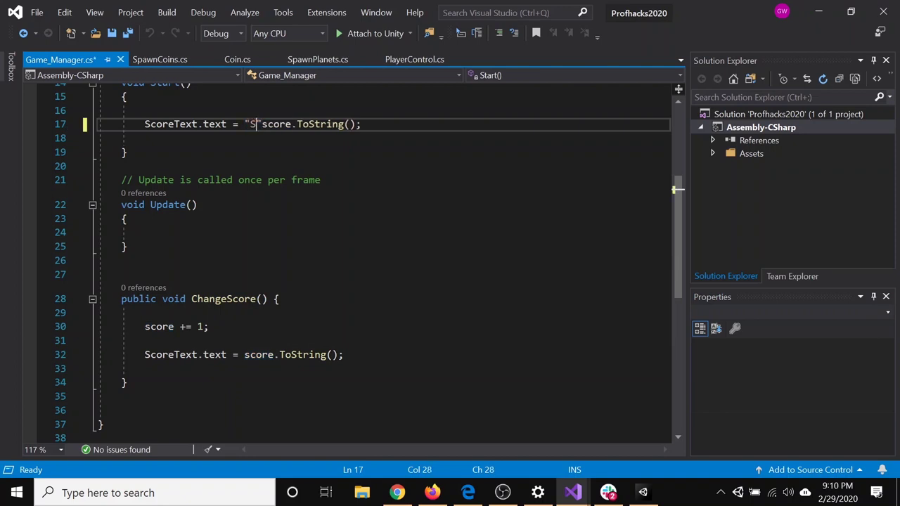
key("Right")
type("+")
key("ctrl+s")
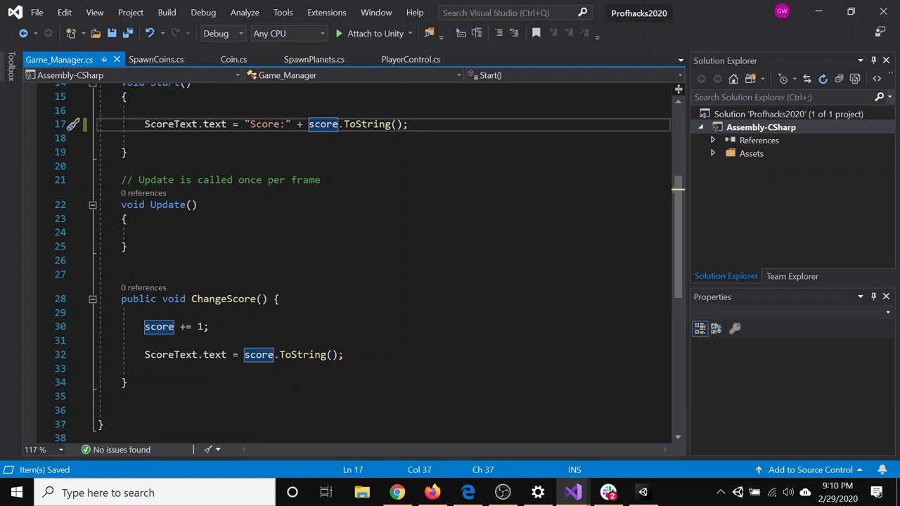
left_click(643, 492)
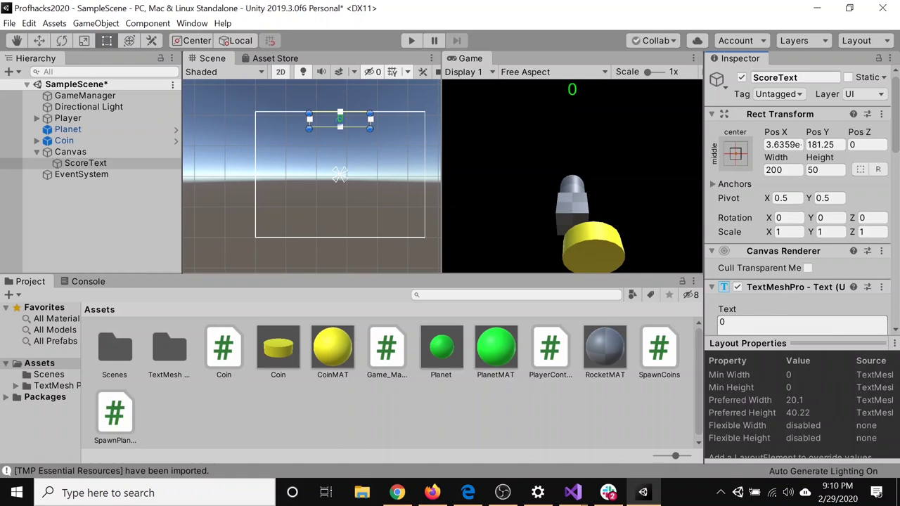
Review GameManager's components, then go back to Game_Manager.cs in Visual Studio.
scroll(802, 211, "down", 3)
scroll(802, 211, "up", 3)
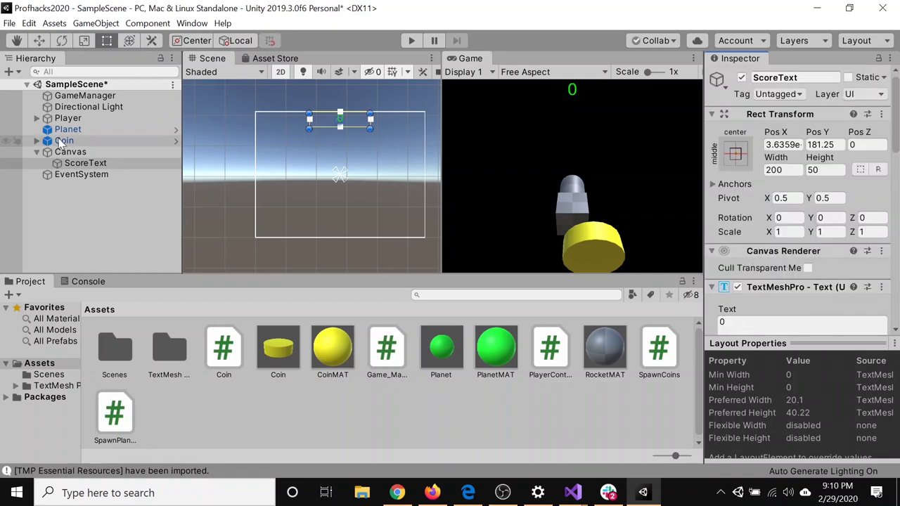
left_click(82, 97)
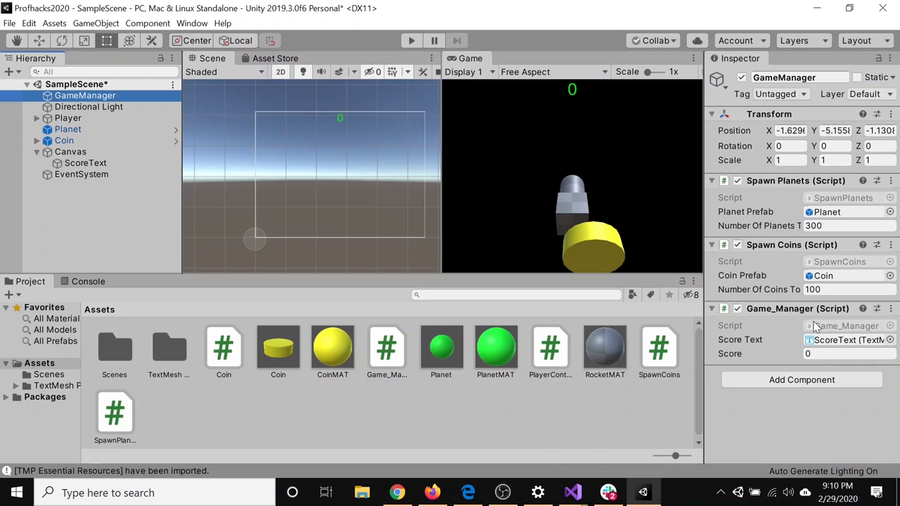
mouse_move(573, 492)
left_click(629, 431)
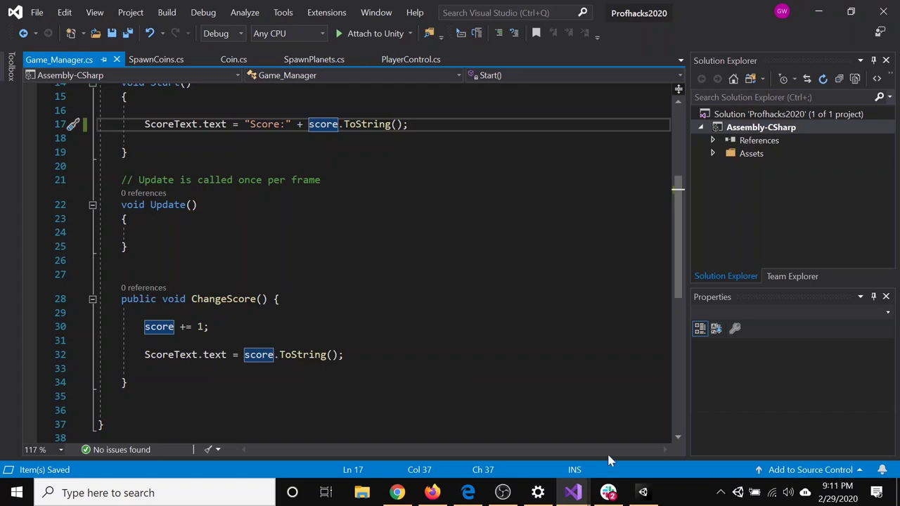
Add a 'Game_Manager GameManager;' field at the top of the PlayerControl class and save.
left_click(411, 60)
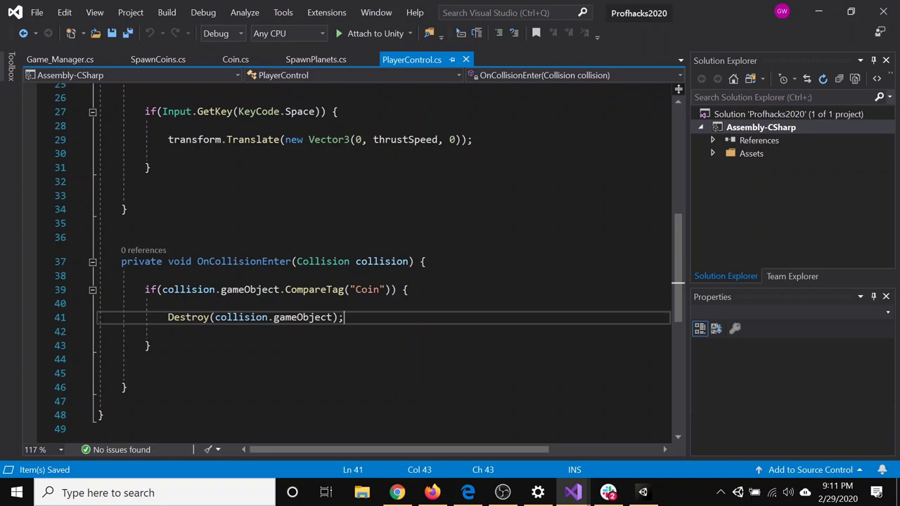
scroll(358, 260, "up", 8)
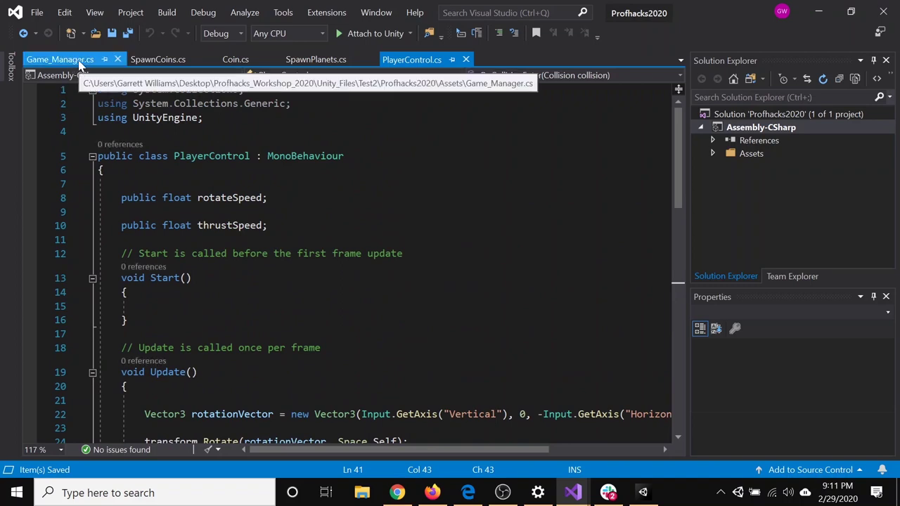
left_click(109, 170)
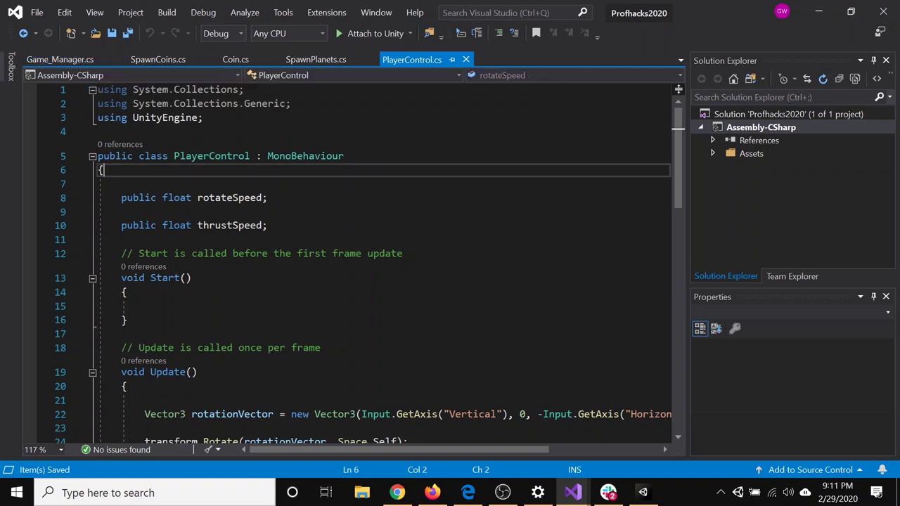
key("Return")
key("Return")
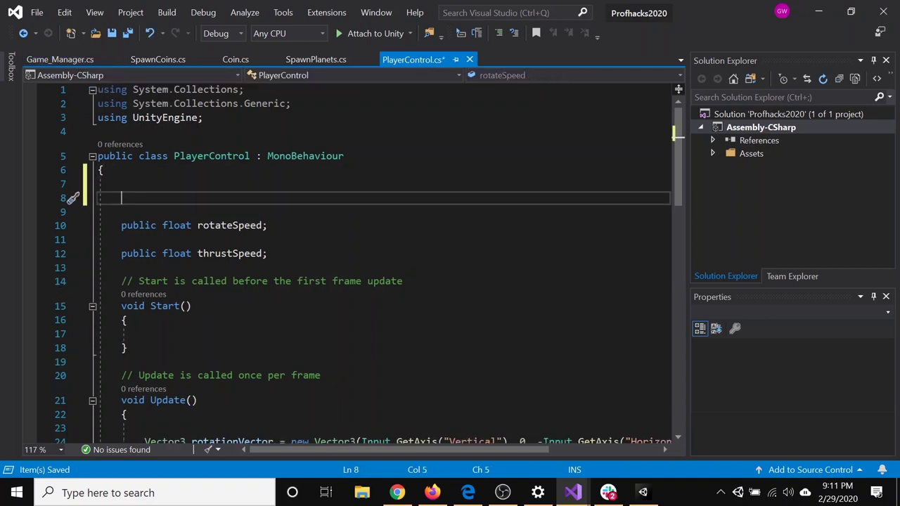
type("public Game_Manager")
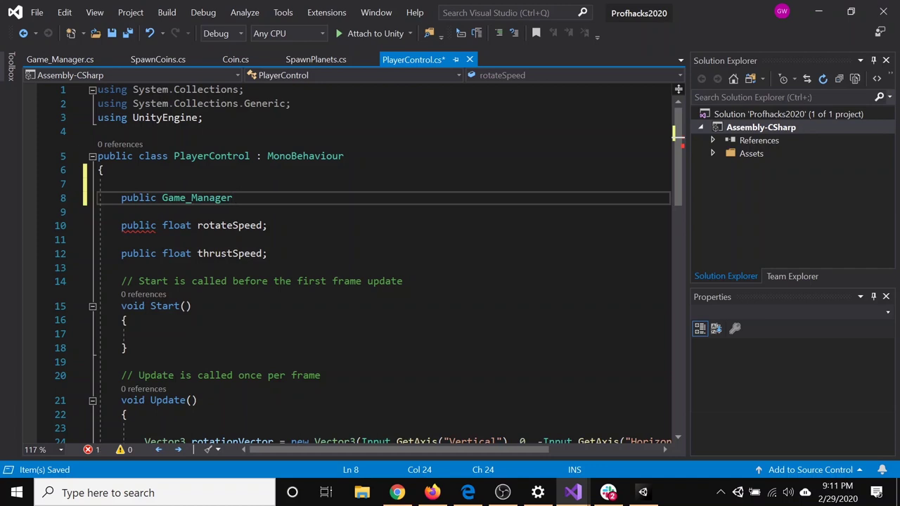
type(" Ga")
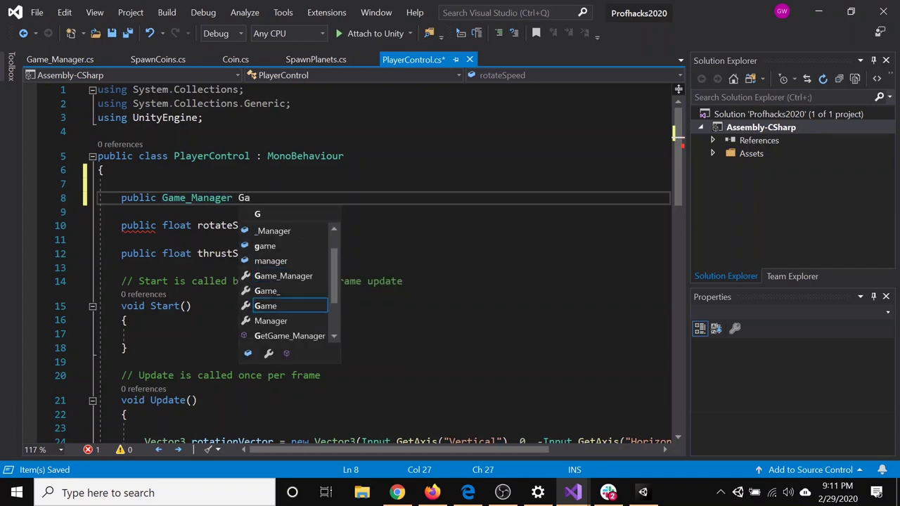
type("m")
key("BackSpace")
key("BackSpace")
key("BackSpace")
type("GameManager;")
key("ctrl+s")
Rename the field to gameManager, make it private, and switch to Unity.
left_click(244, 197)
key("BackSpace")
type("g")
key("ctrl+s")
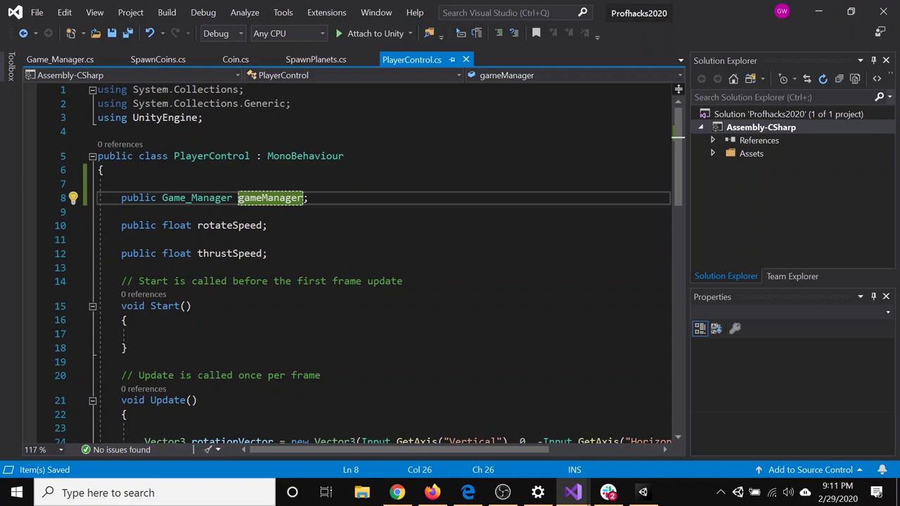
left_click_drag(156, 198, 126, 197)
type("rivate")
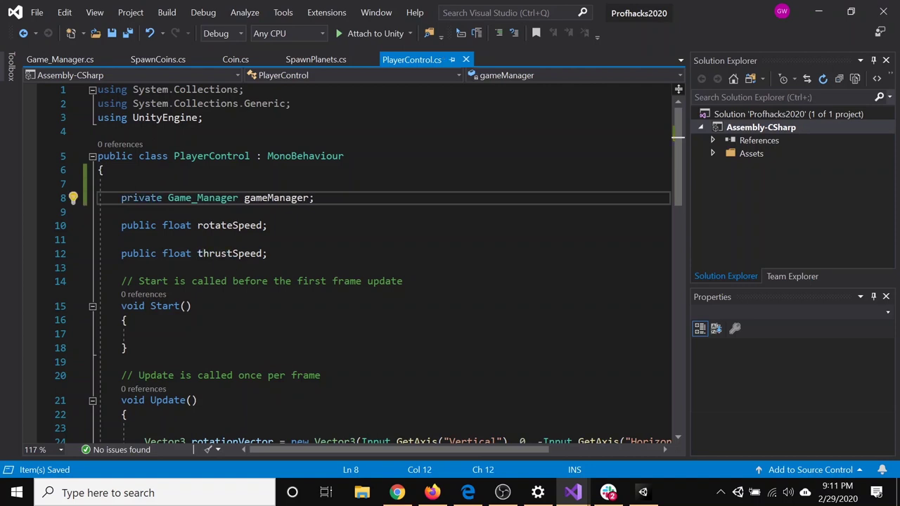
left_click(642, 489)
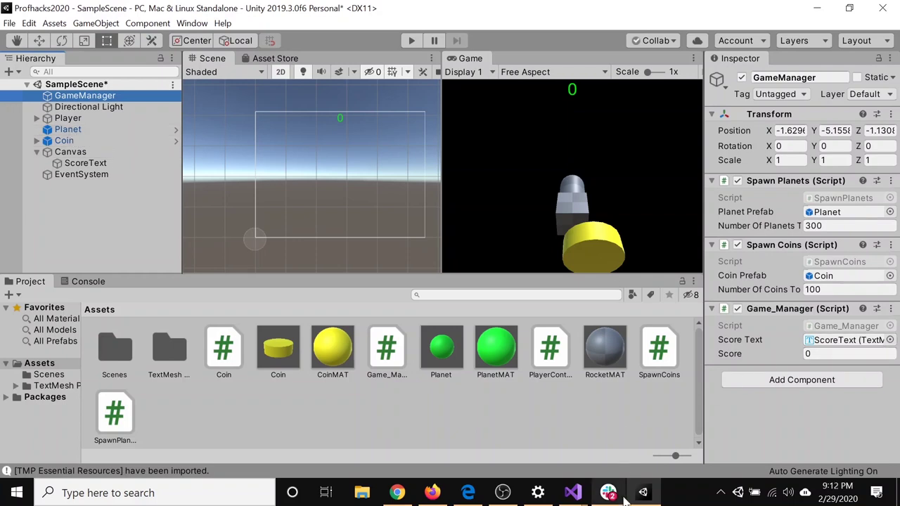
Review the Player's Player Control values (Rotate Speed 2, Thrust Speed 0.3), then return to PlayerControl.cs.
left_click(71, 118)
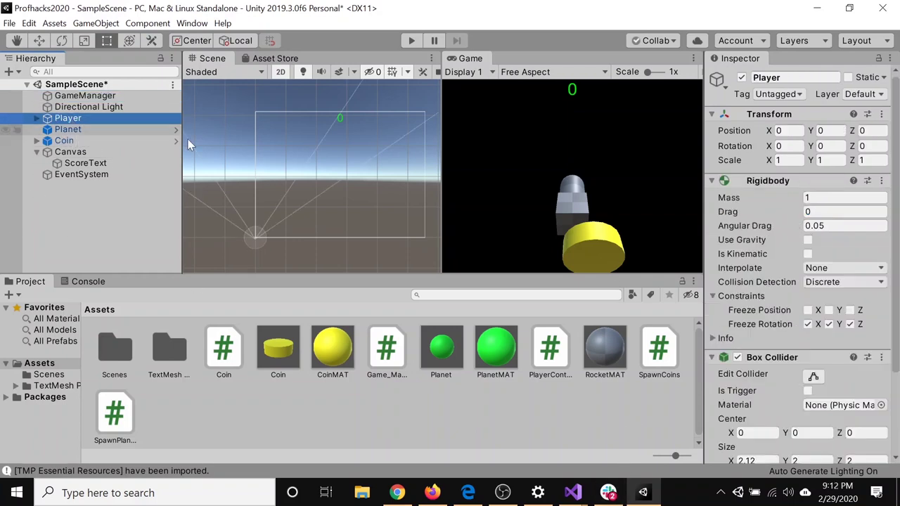
scroll(802, 338, "down", 3)
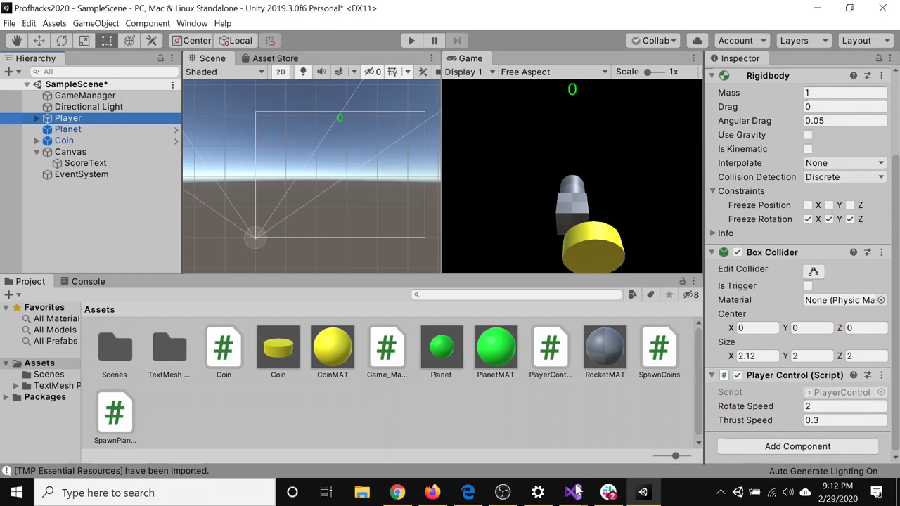
mouse_move(572, 498)
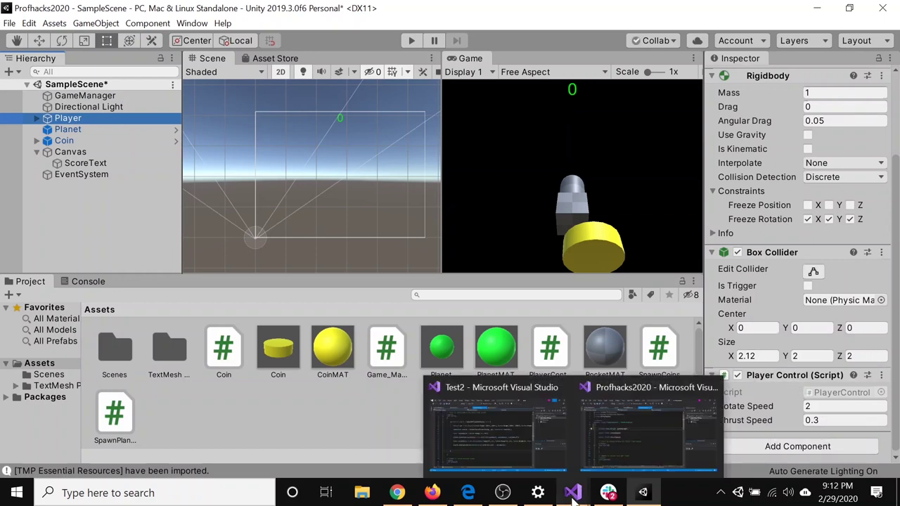
left_click(626, 447)
key("Down")
key("Down")
key("Down")
key("Down")
key("Down")
key("Down")
key("Down")
key("Down")
key("Down")
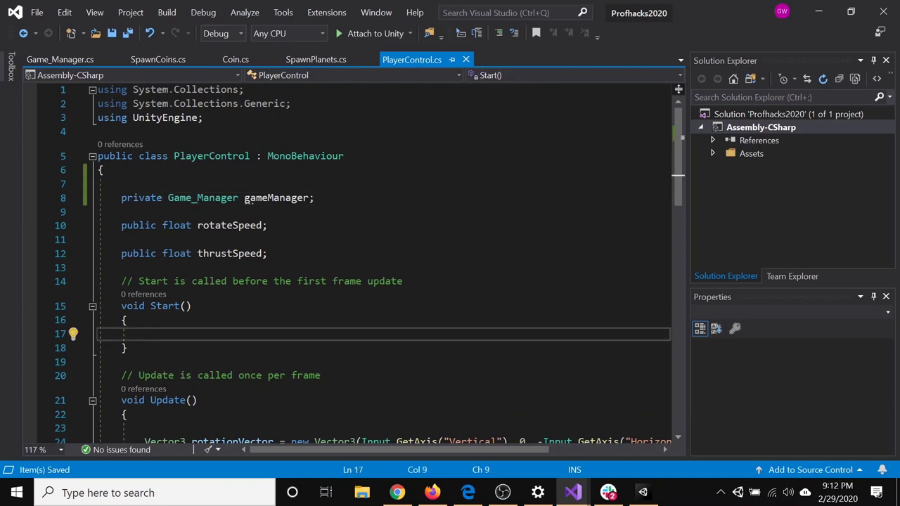
In Start(), begin the line gameManager = GameObject.FindObjectOfType using IntelliSense completions.
key("Return")
key("Return")
key("Up")
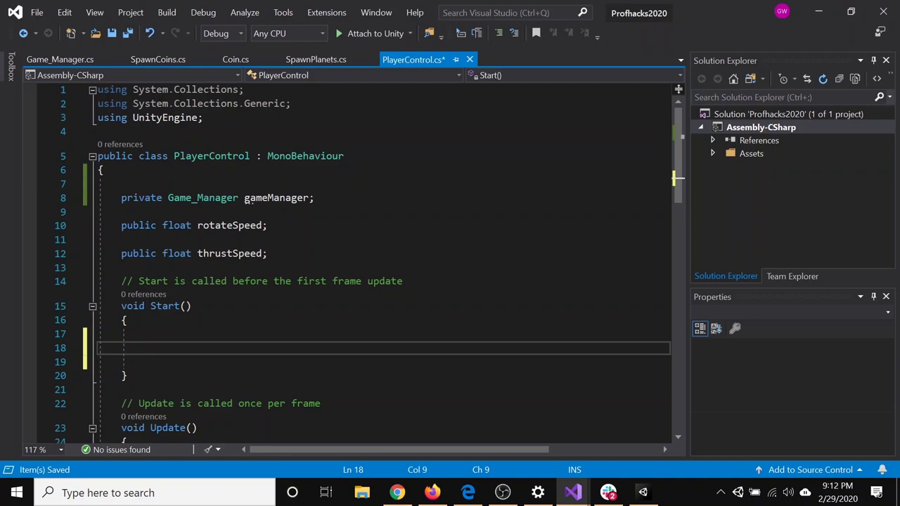
type("gameManager")
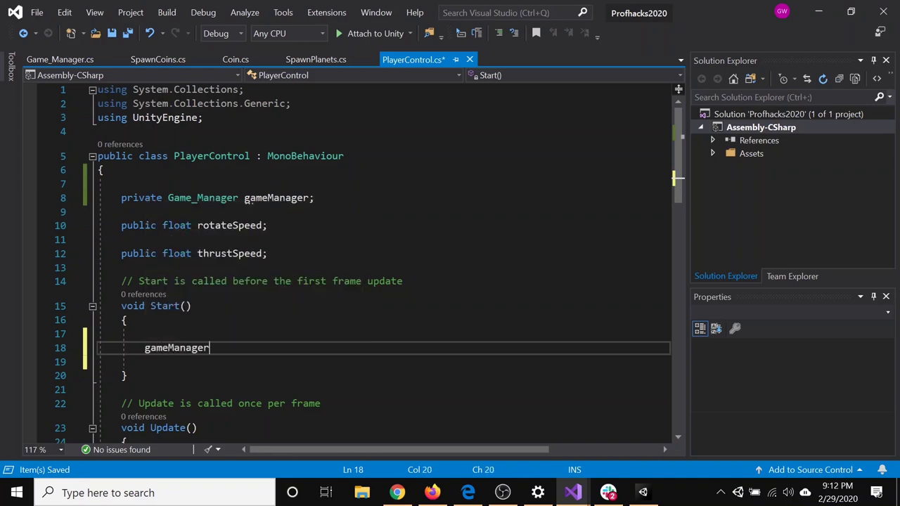
type(" = ")
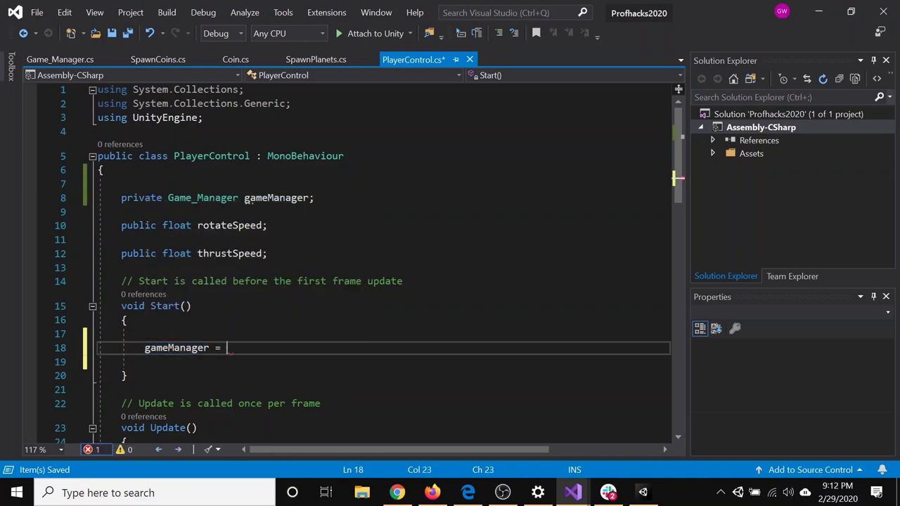
type("Ga")
key("Up")
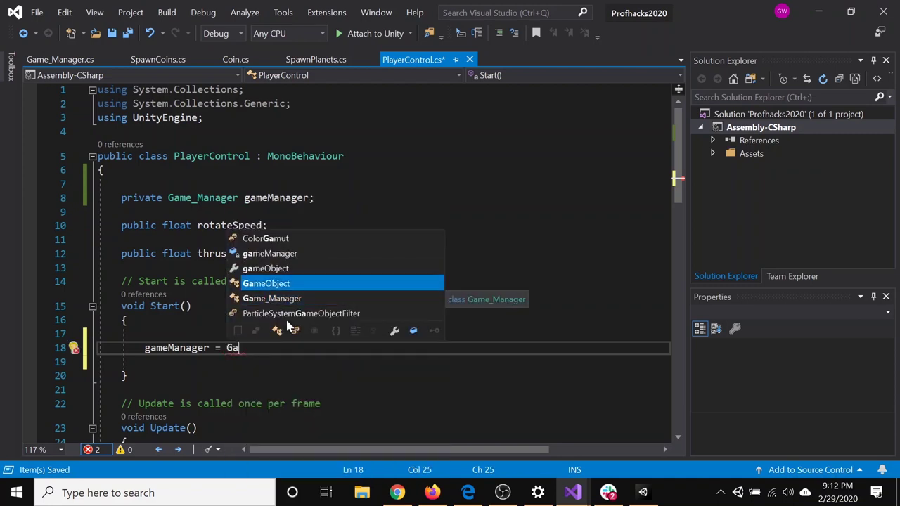
key("Tab")
type(".F")
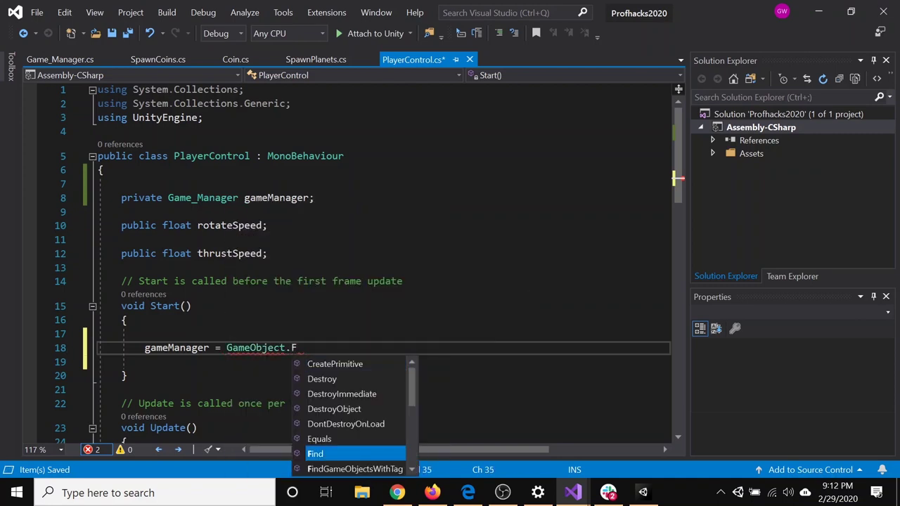
type("indob")
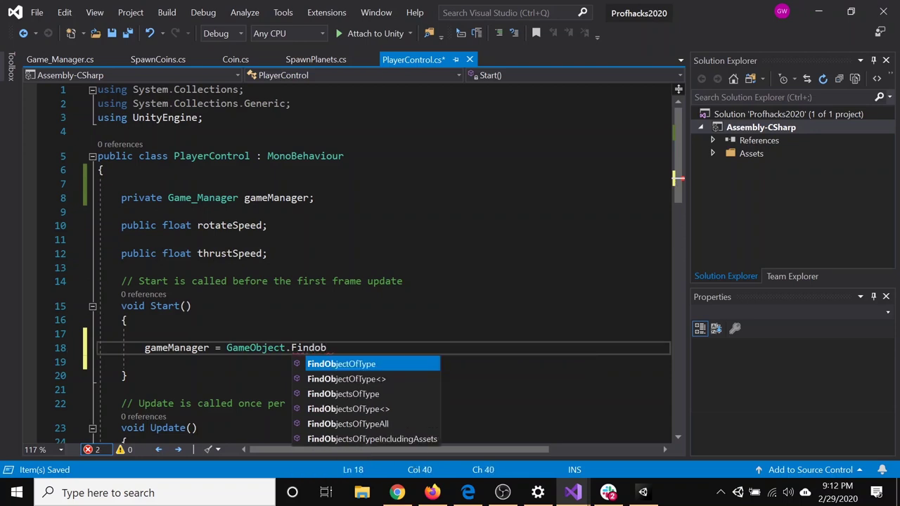
key("Tab")
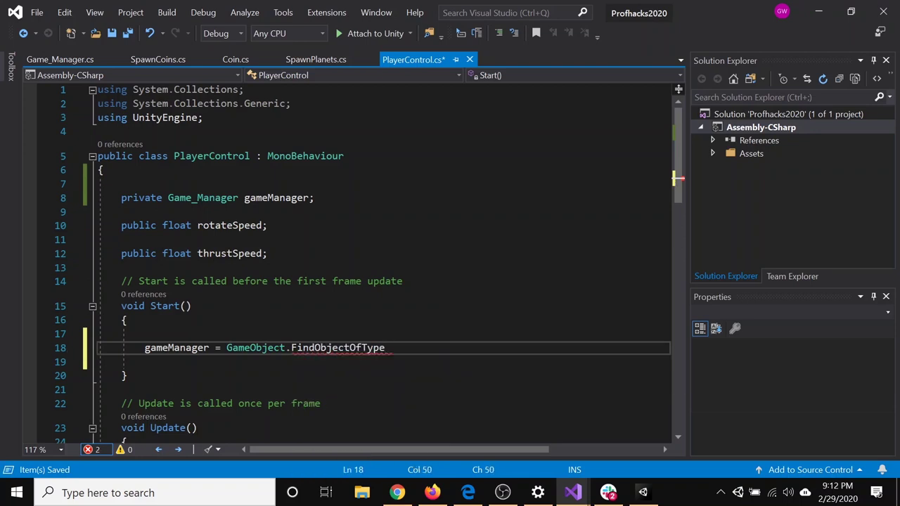
Finish the call with the <Game_Manager> type argument and (); then switch back to Unity.
type("<>")
key("Left")
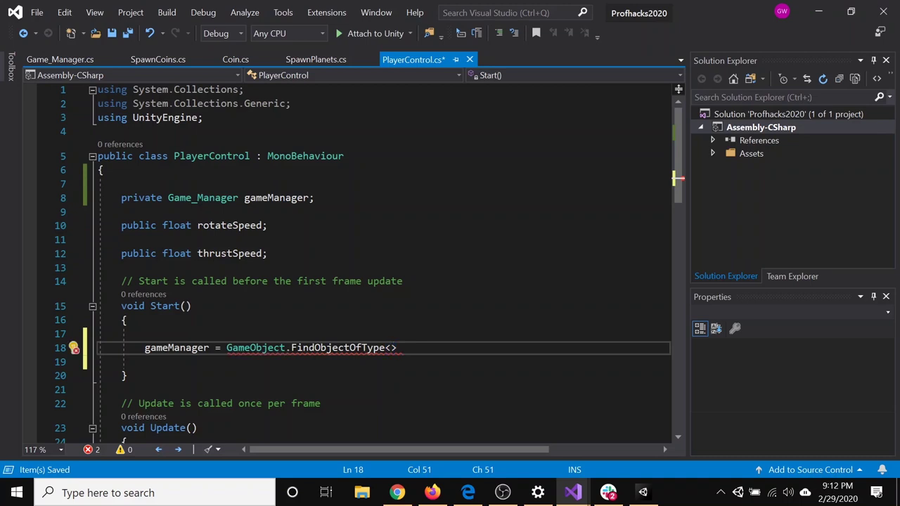
type("Game")
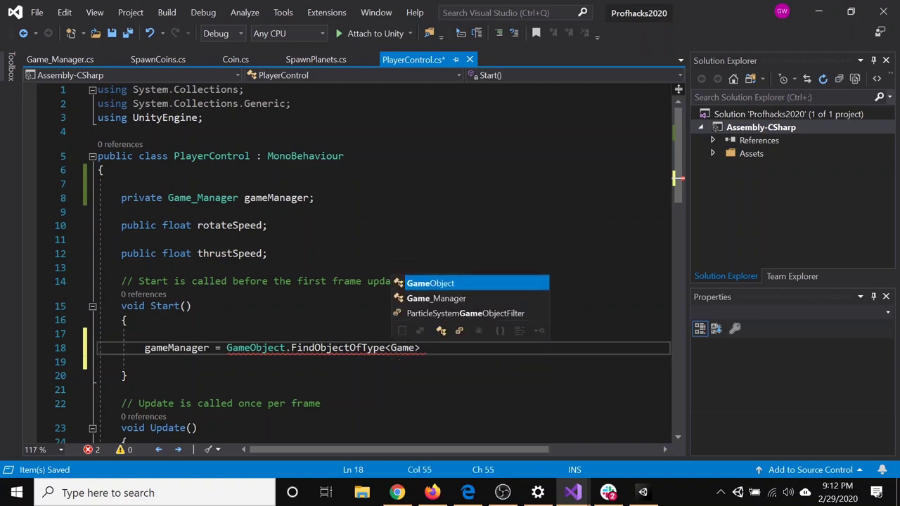
key("Down")
key("Tab")
key("Right")
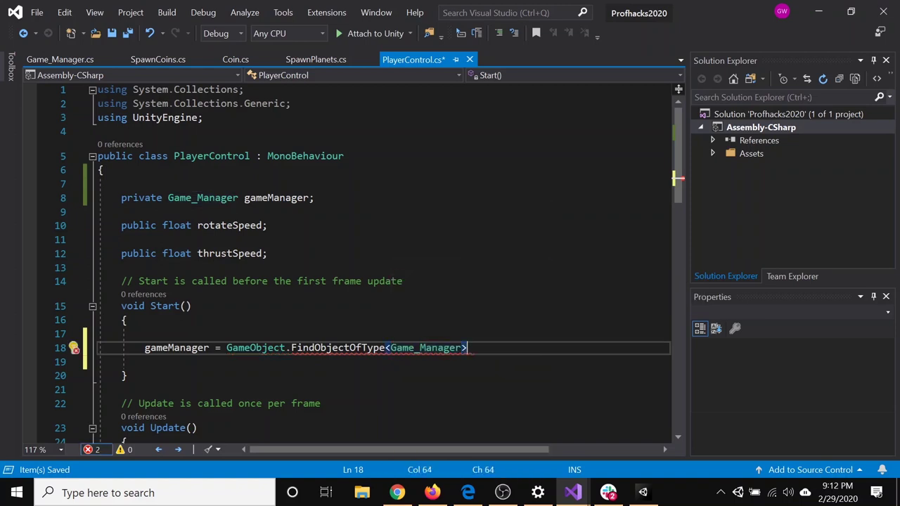
type("();")
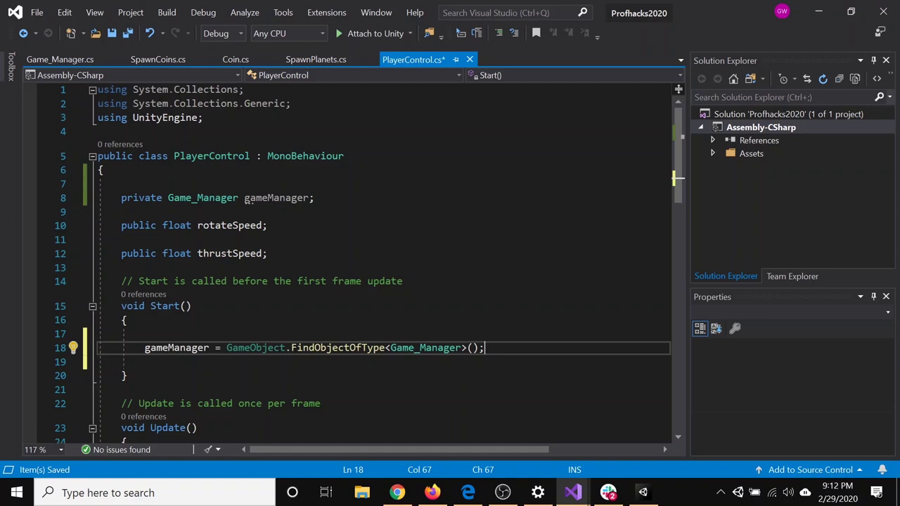
left_click(643, 493)
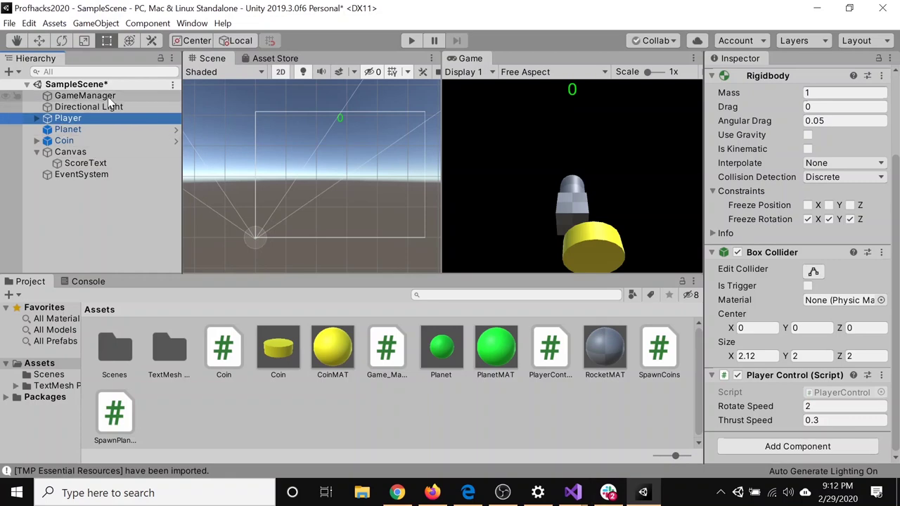
left_click(109, 99)
mouse_move(573, 492)
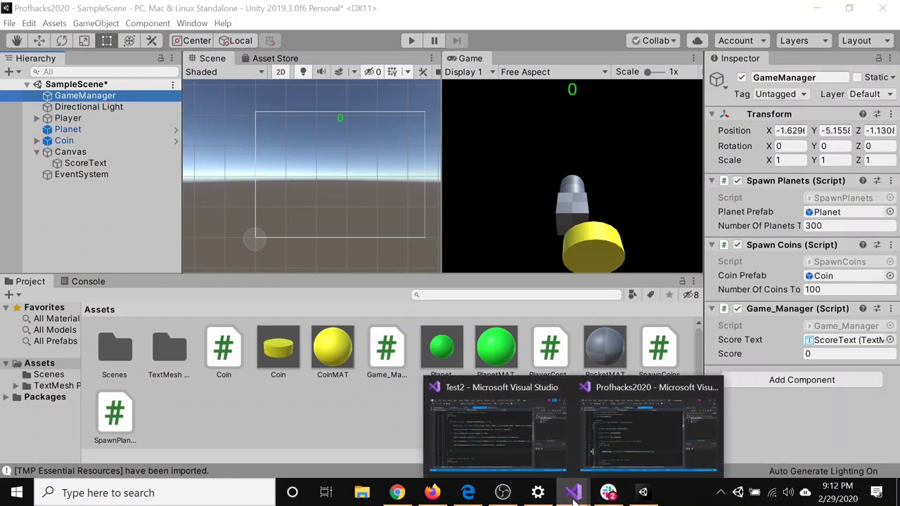
left_click(637, 452)
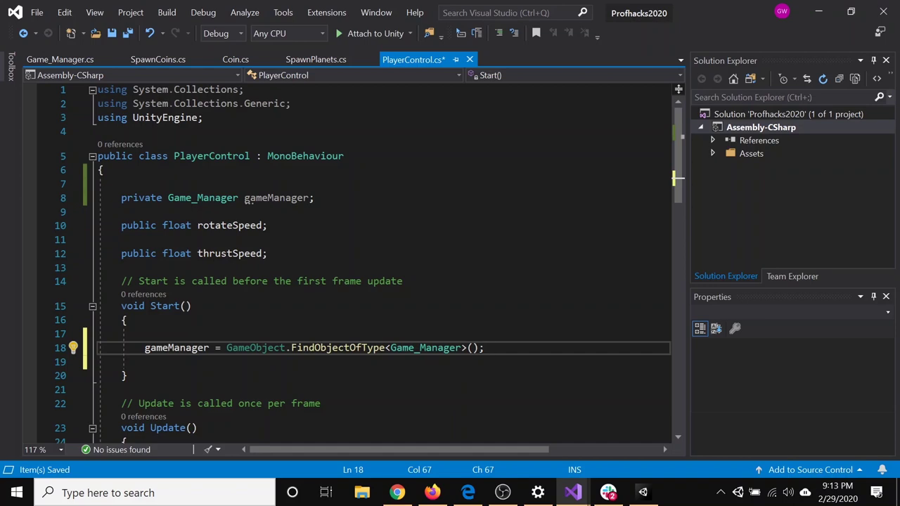
left_click_drag(226, 347, 485, 347)
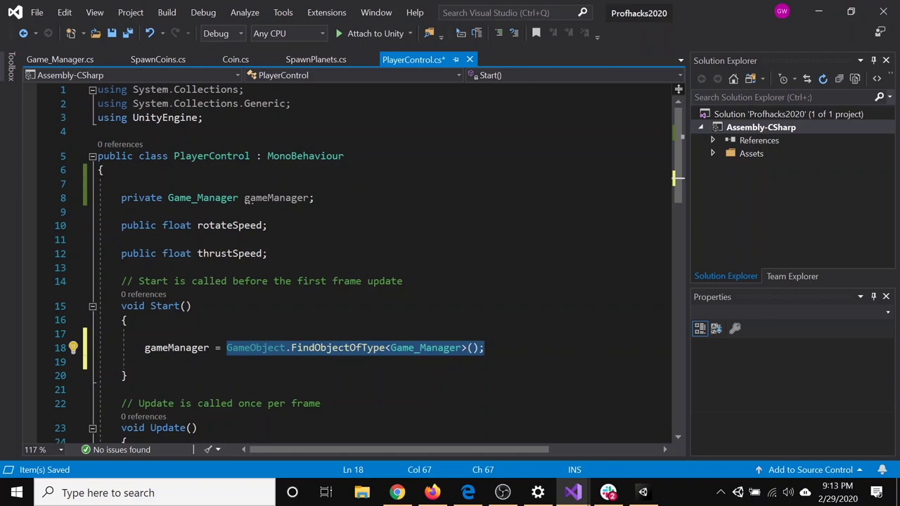
scroll(351, 267, "down", 2)
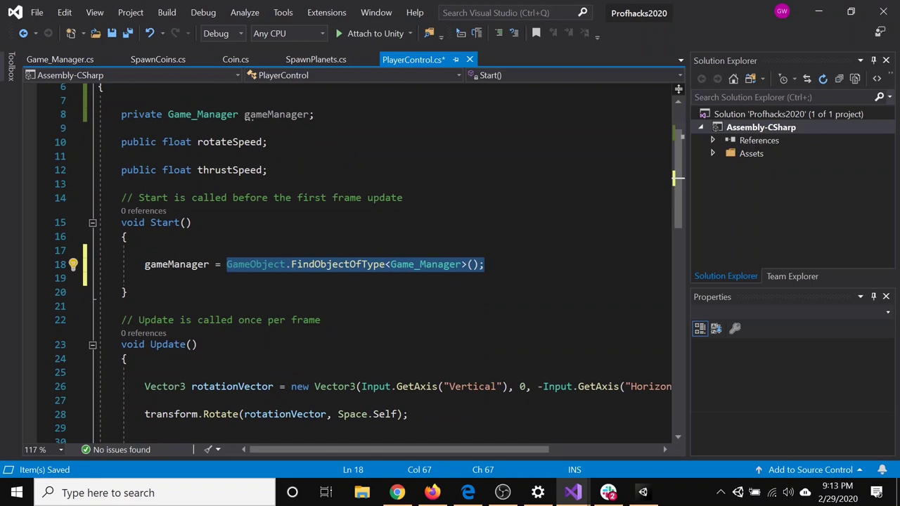
left_click(324, 265)
scroll(386, 285, "down", 2)
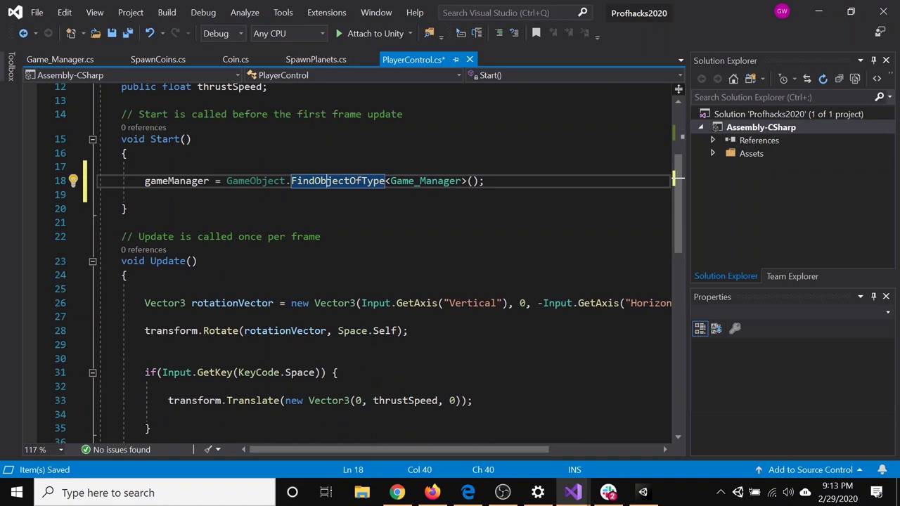
scroll(386, 268, "down", 2)
scroll(676, 178, "down", 1)
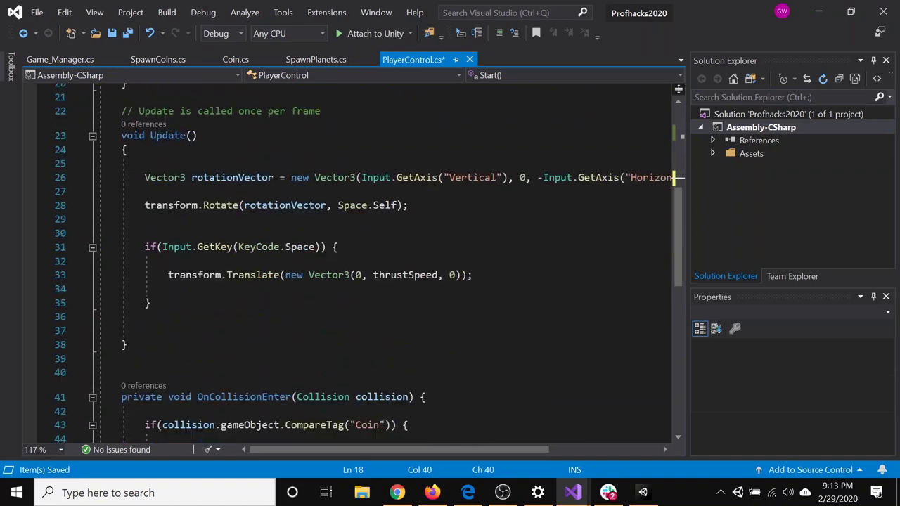
scroll(676, 177, "down", 2)
scroll(677, 177, "down", 1)
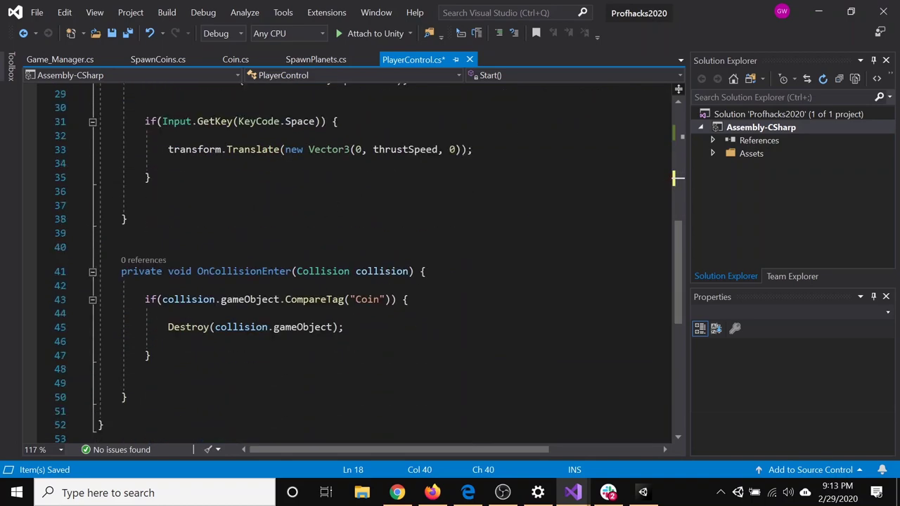
left_click(633, 327)
Add gameManager.ChangeScore(); after the coin's Destroy call and save PlayerControl.cs.
key("Return")
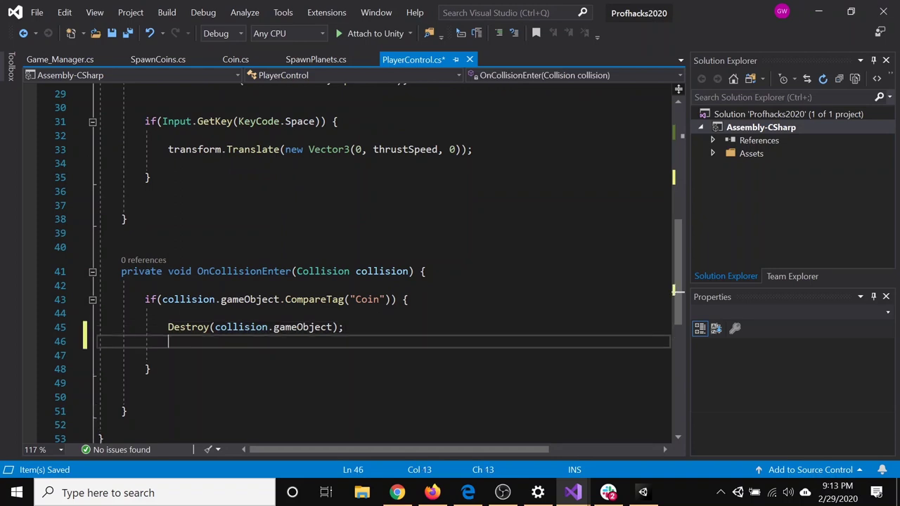
key("Return")
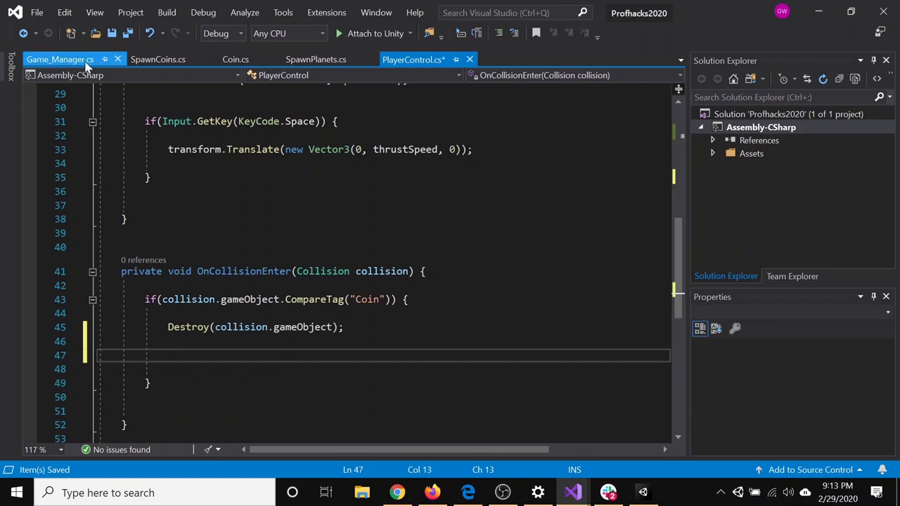
left_click(39, 60)
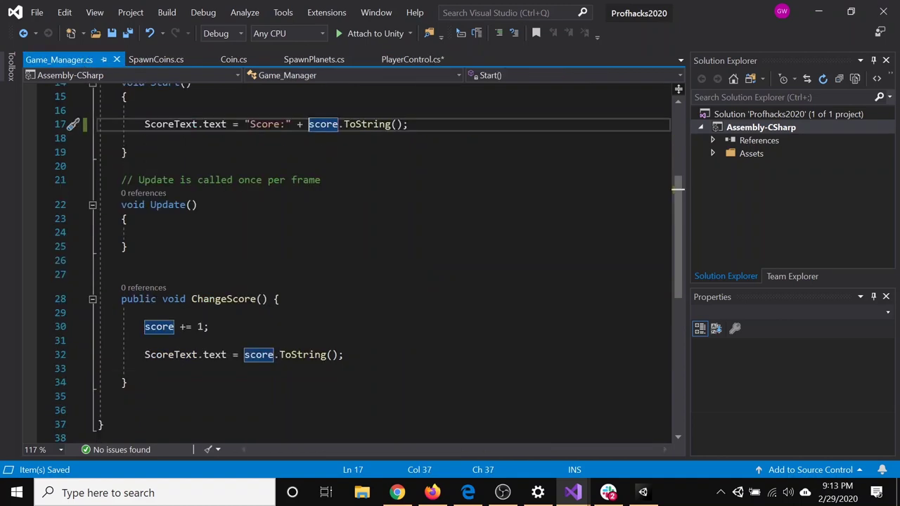
left_click(403, 60)
type("gam")
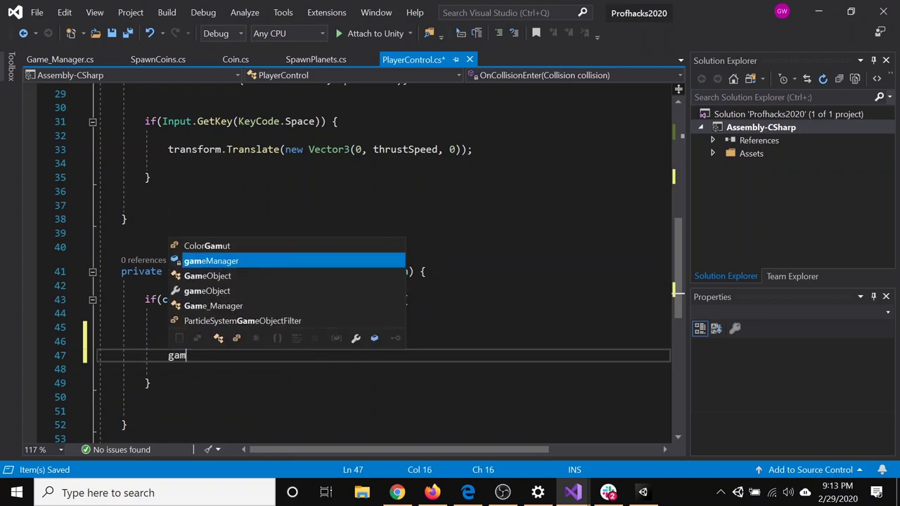
key("Tab")
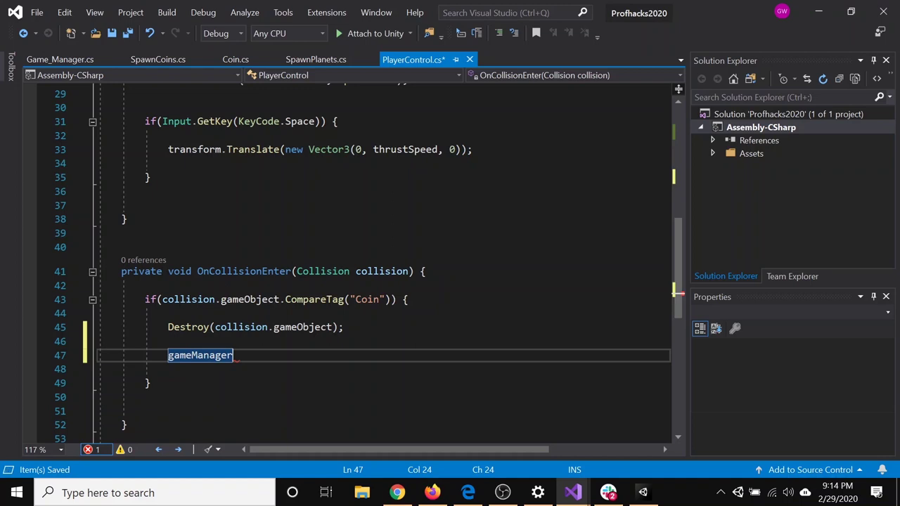
type(".cha")
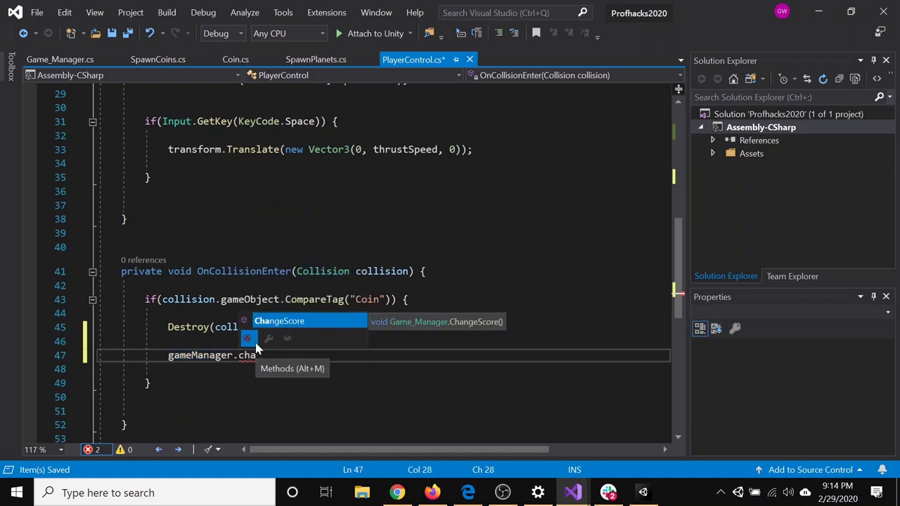
key("Tab")
type("()")
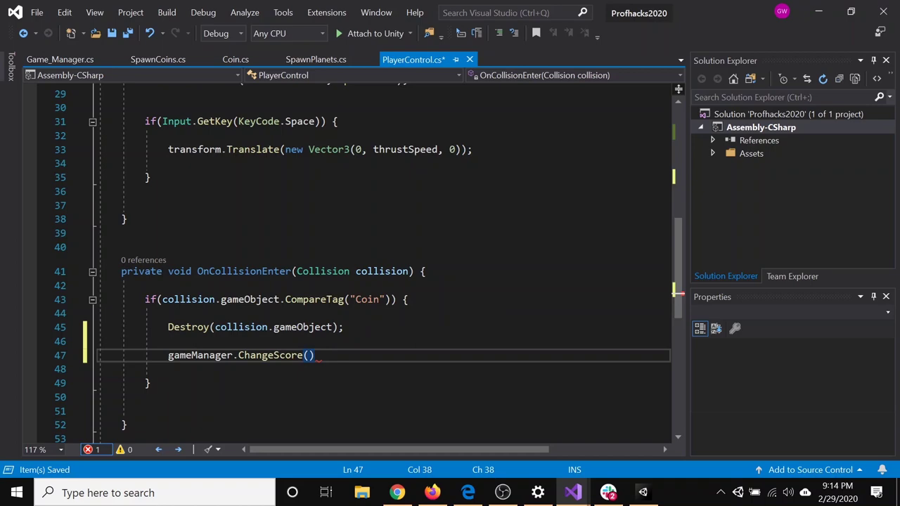
type(";")
key("ctrl+s")
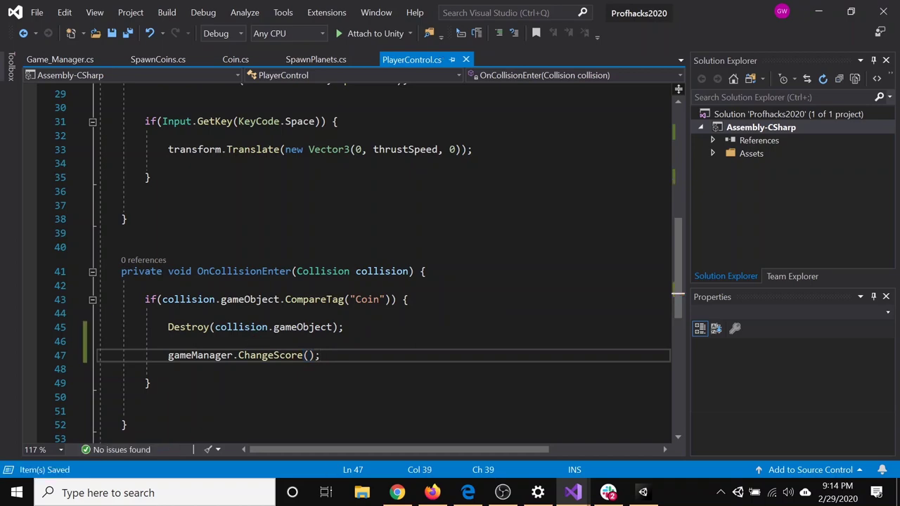
Play-test in Unity, collecting a coin so the score reads 1, and review ChangeScore in Game_Manager.cs.
left_click(643, 492)
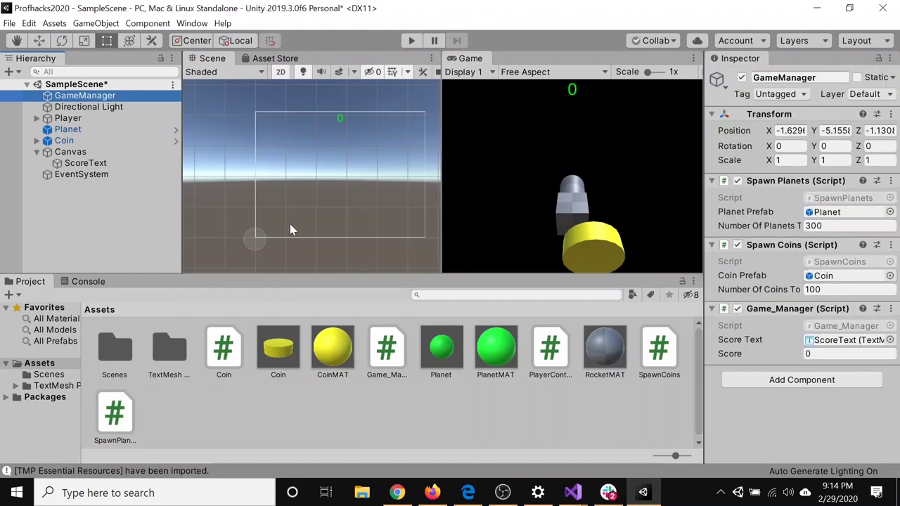
left_click(413, 42)
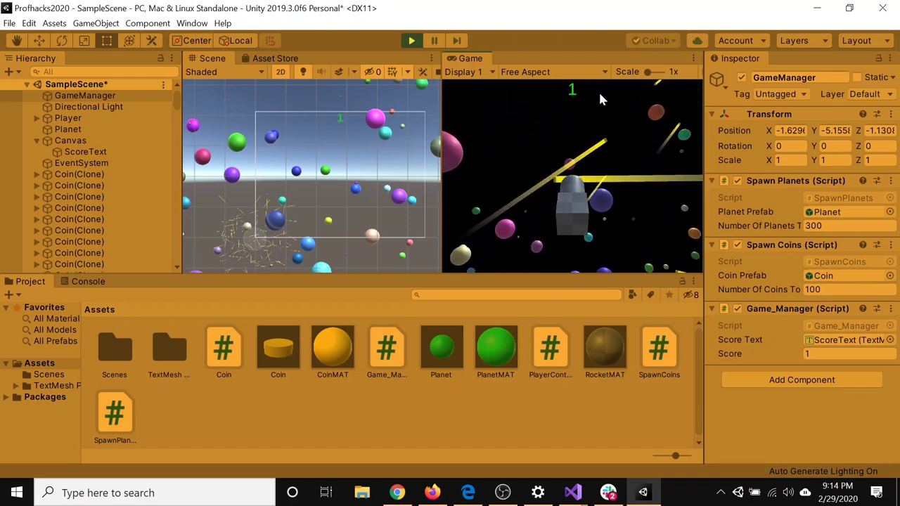
left_click(573, 492)
left_click(648, 429)
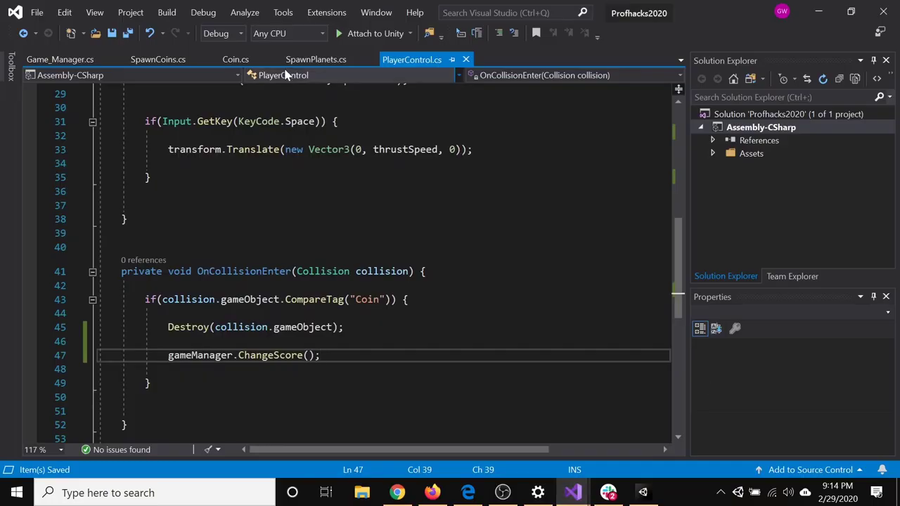
left_click(49, 59)
scroll(379, 260, "down", 1)
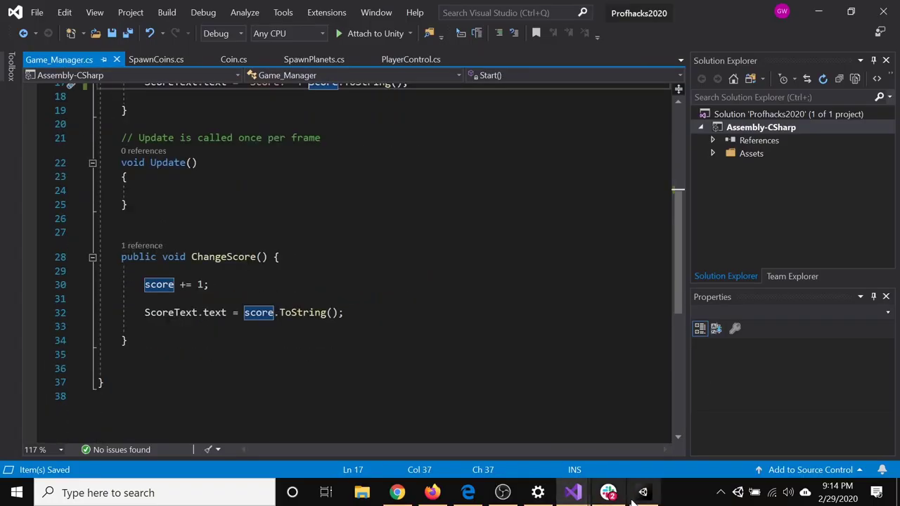
left_click(643, 493)
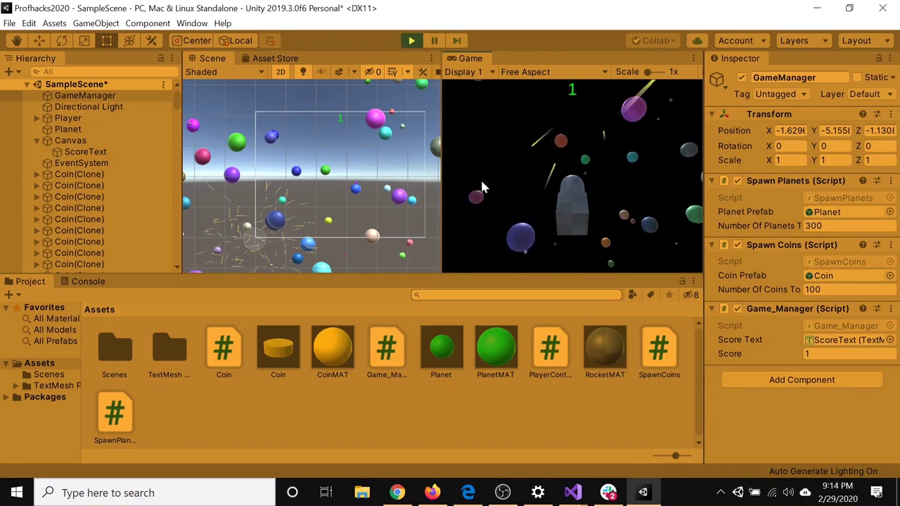